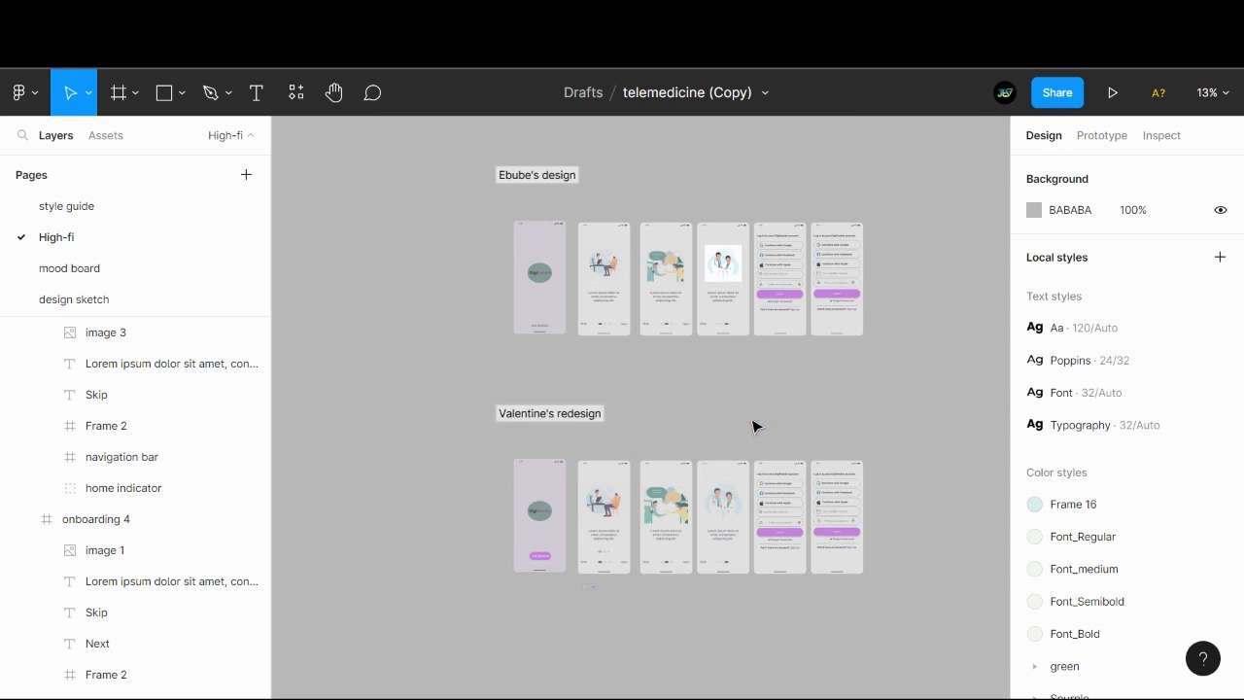
- Examine the splash page and onboarding screens in Valentine's redesign up close
drag(666, 402, 631, 369)
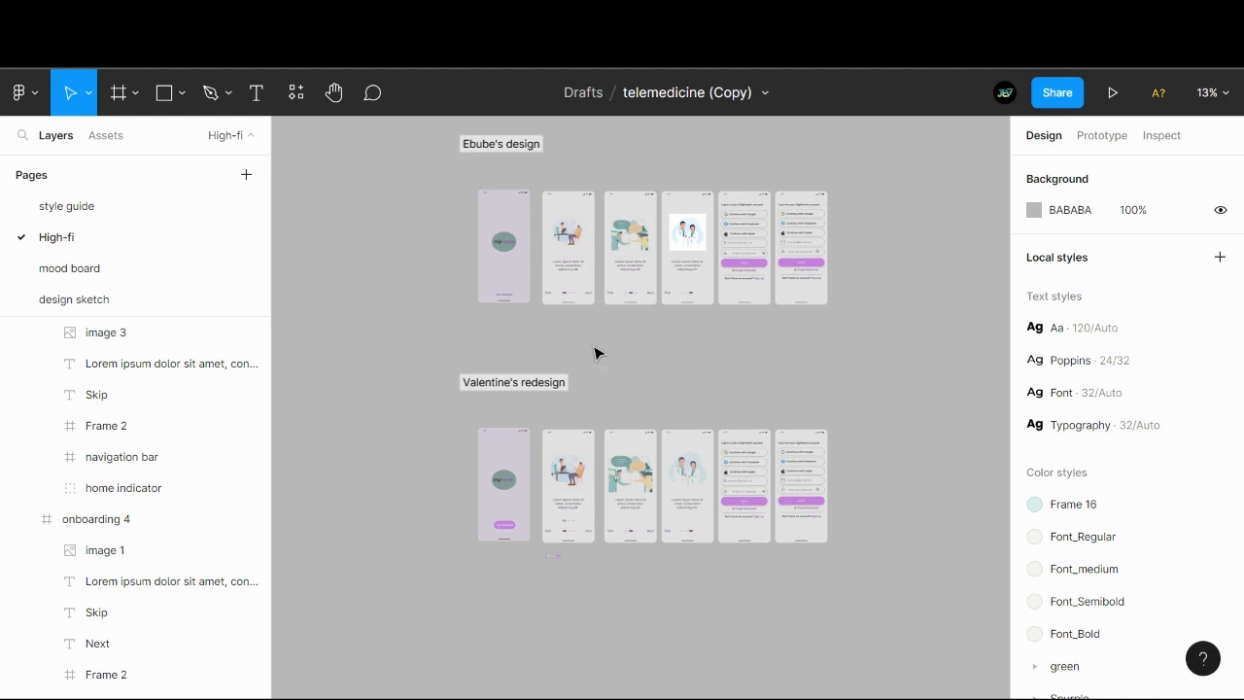
scroll(595, 352, up, 5)
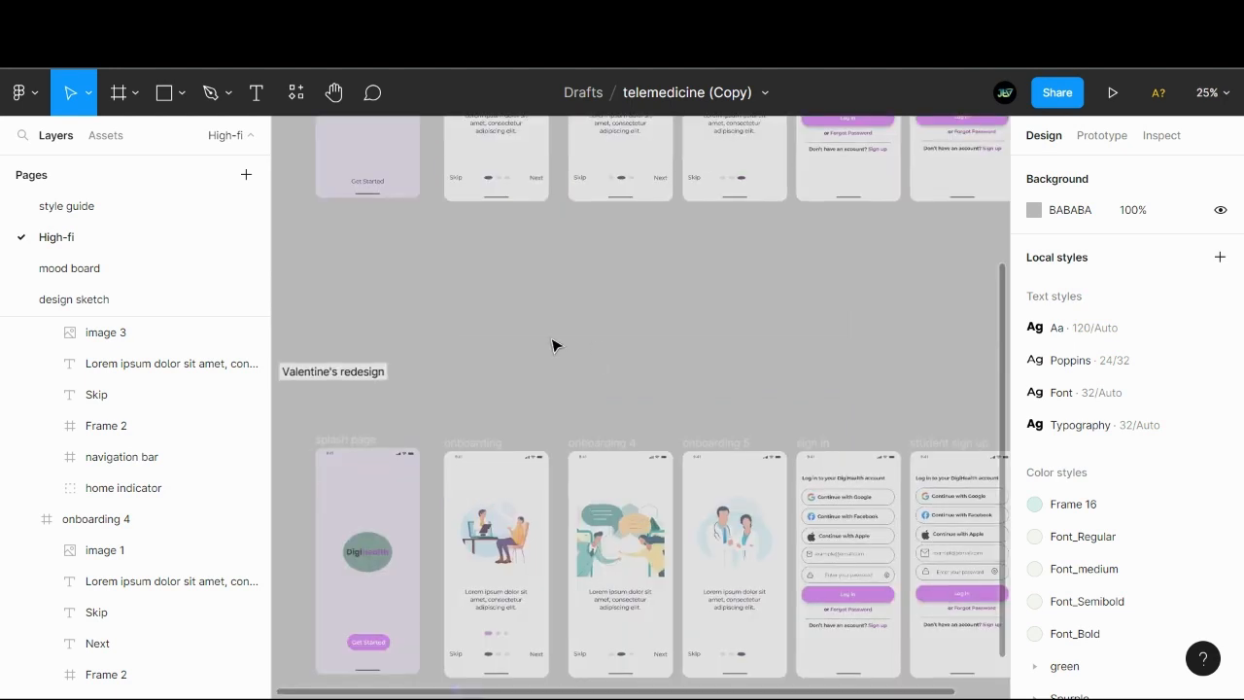
drag(498, 575, 579, 493)
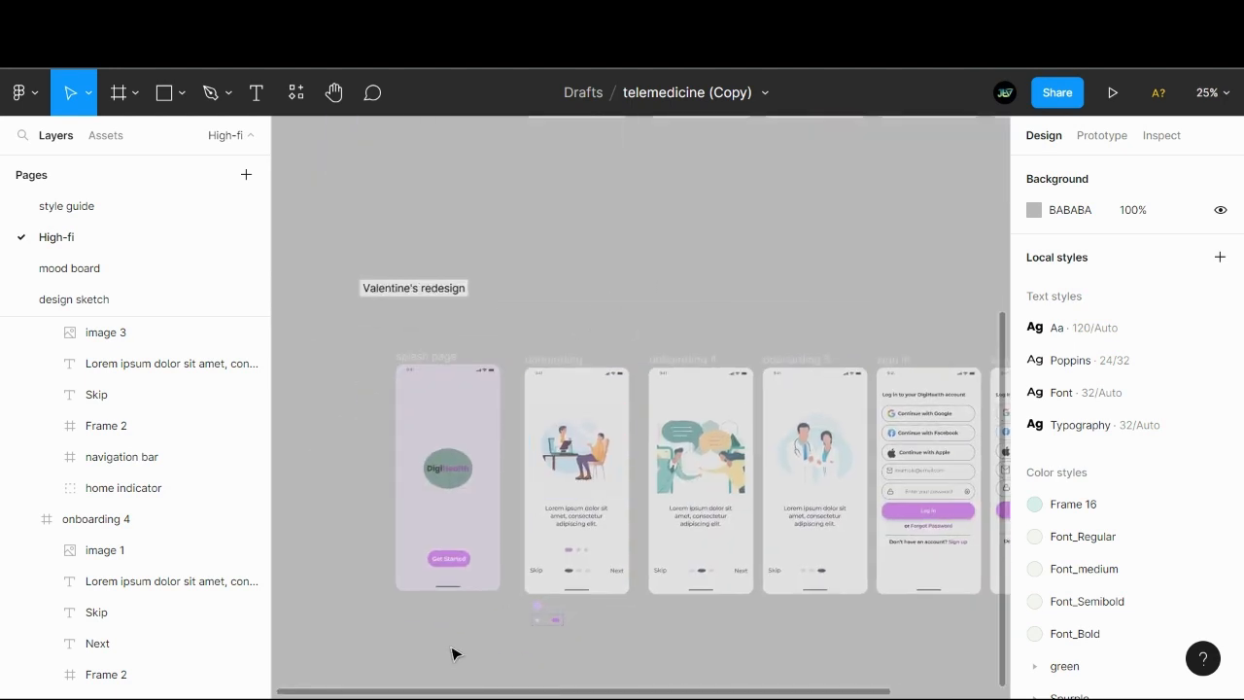
drag(455, 652, 438, 609)
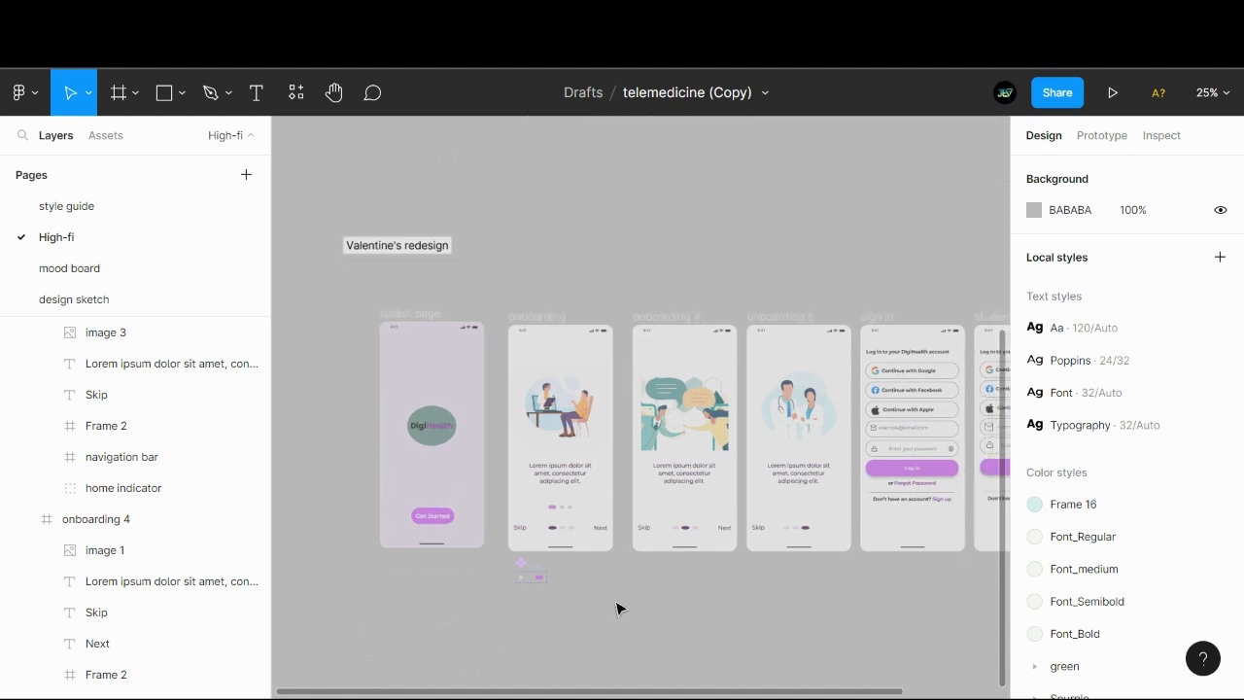
scroll(616, 603, up, 3)
scroll(625, 466, left, 5)
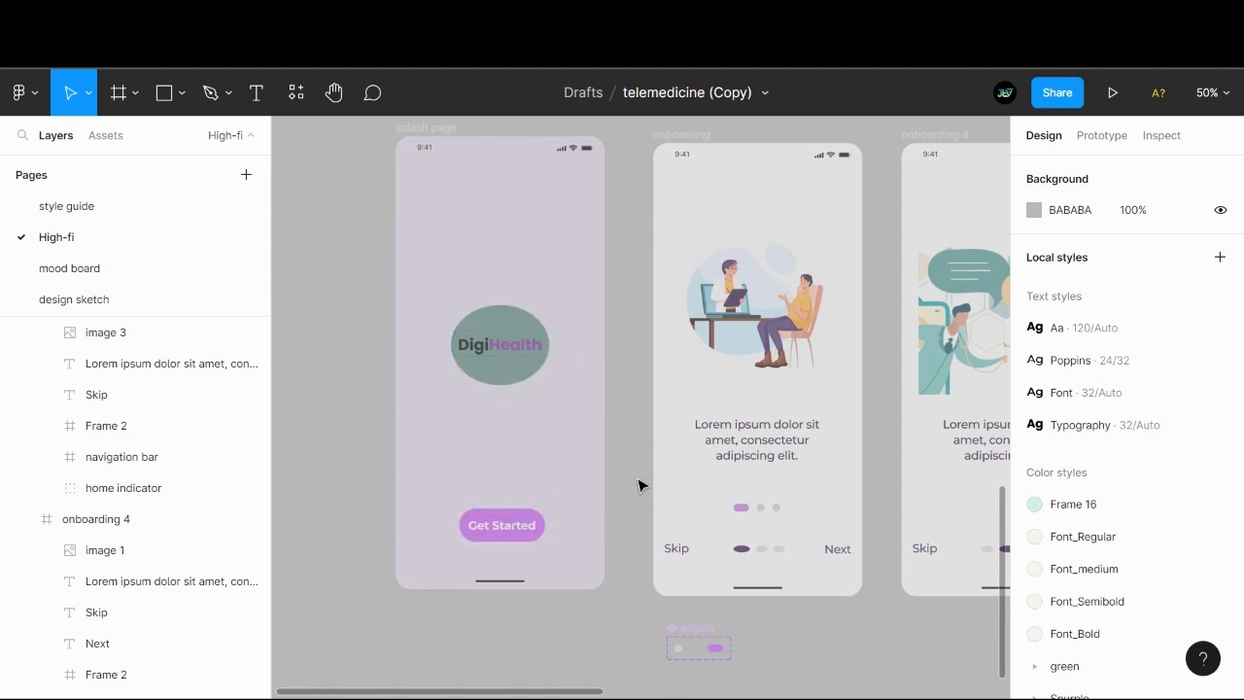
drag(631, 478, 516, 477)
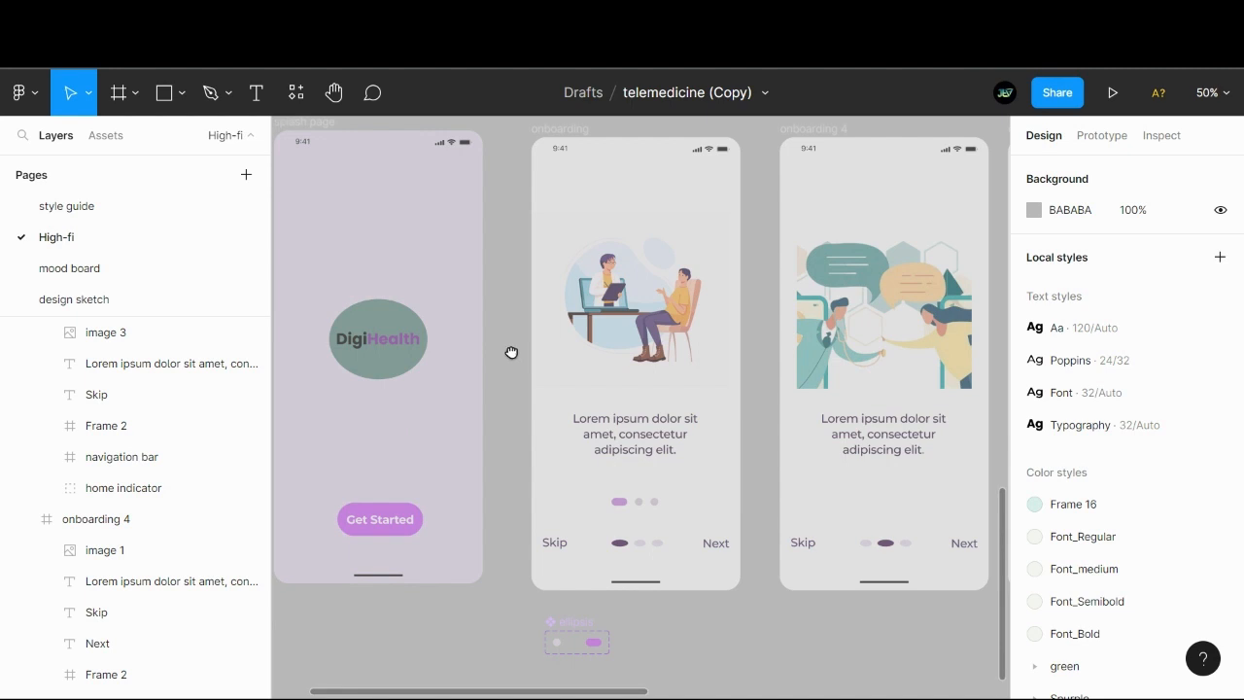
drag(512, 350, 525, 360)
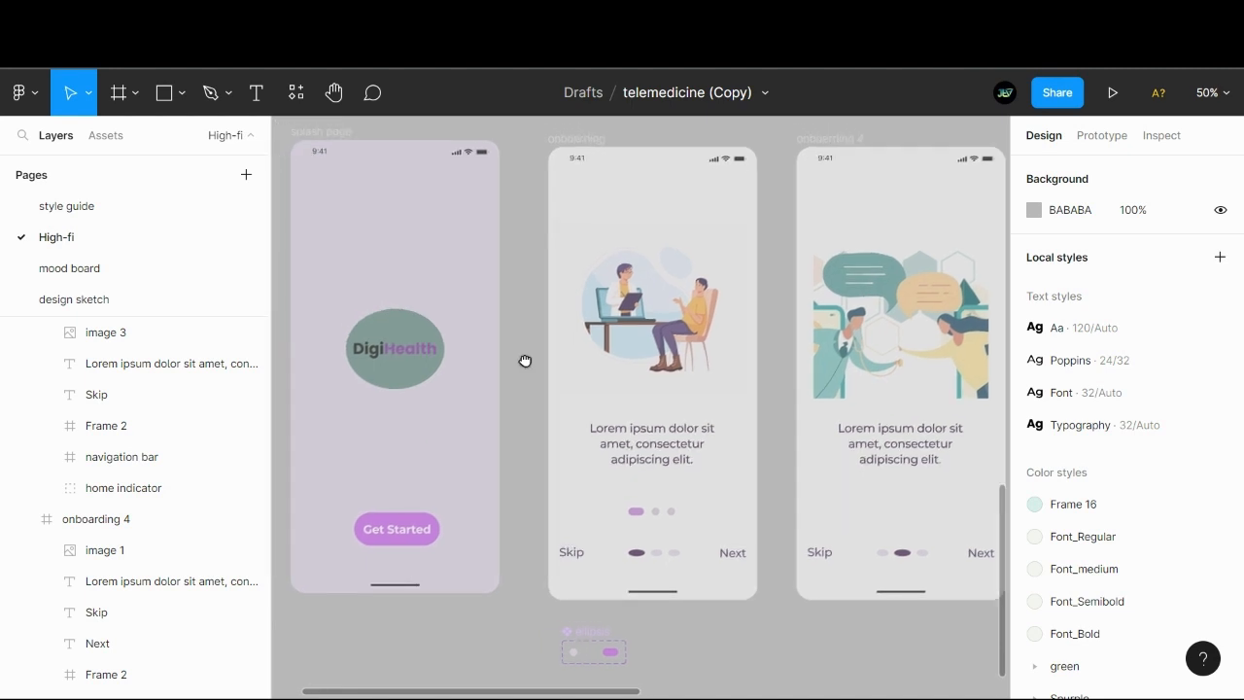
scroll(520, 370, up, 2)
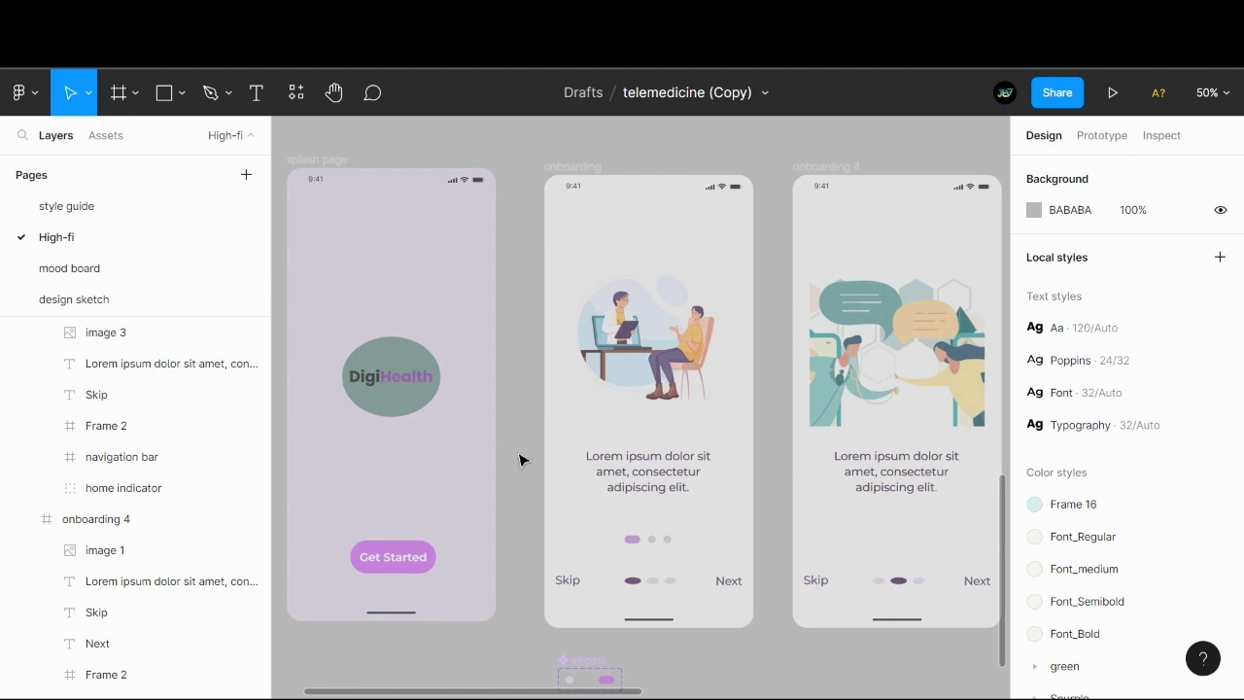
drag(519, 459, 500, 449)
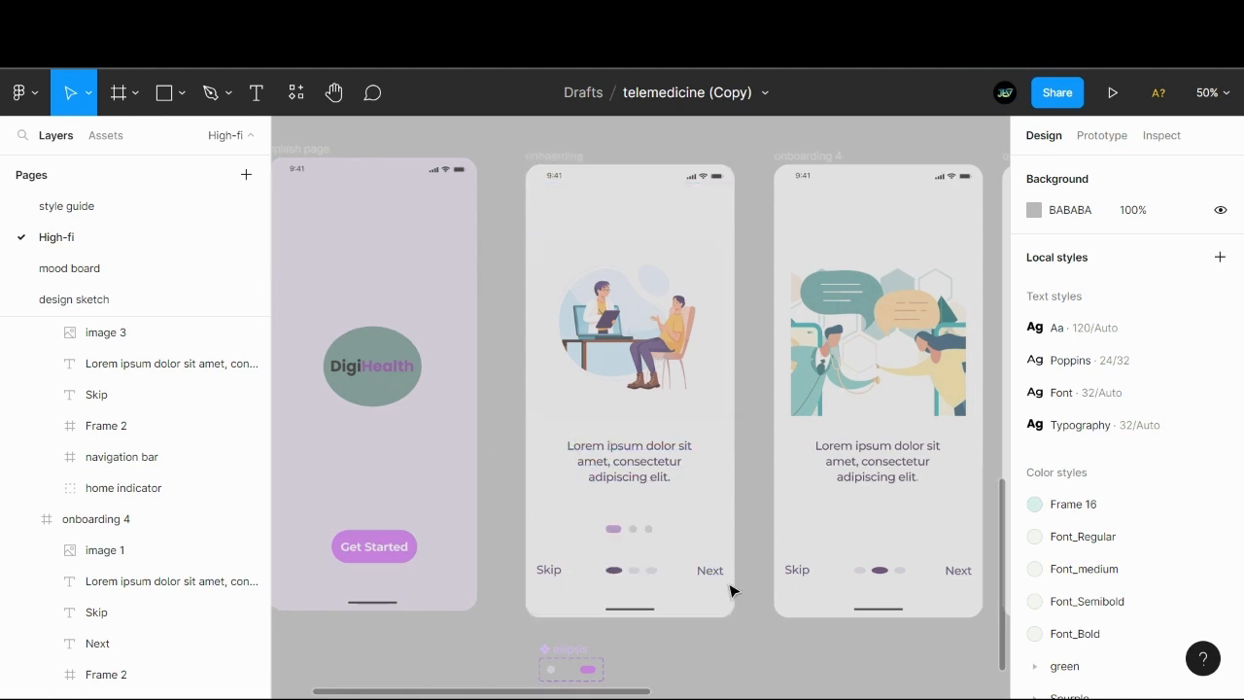
- Centre the doctor consultation illustration horizontally within the first onboarding screen
click(658, 295)
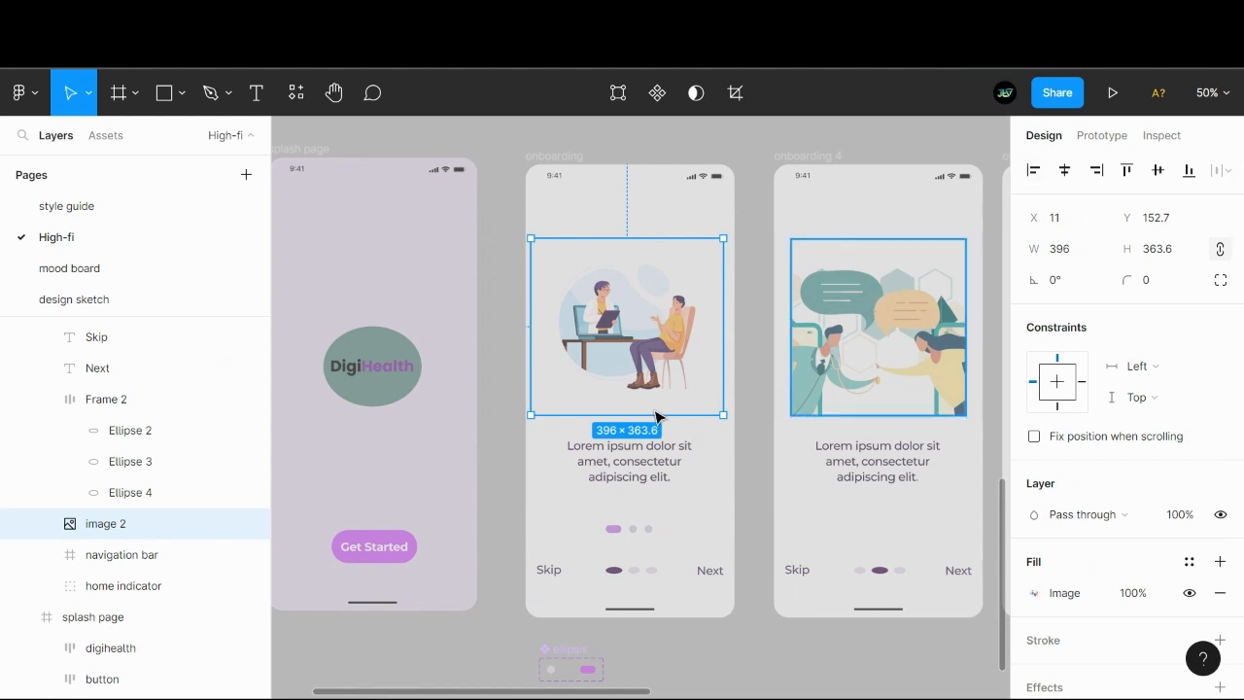
click(1065, 171)
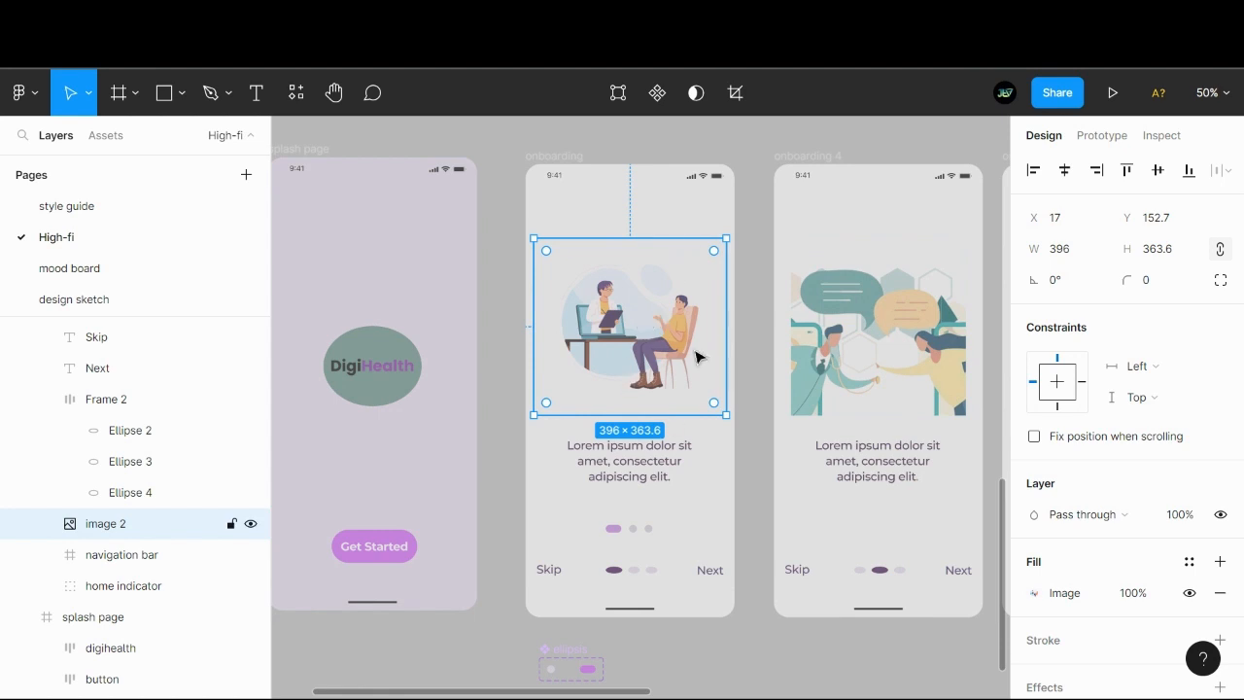
click(754, 304)
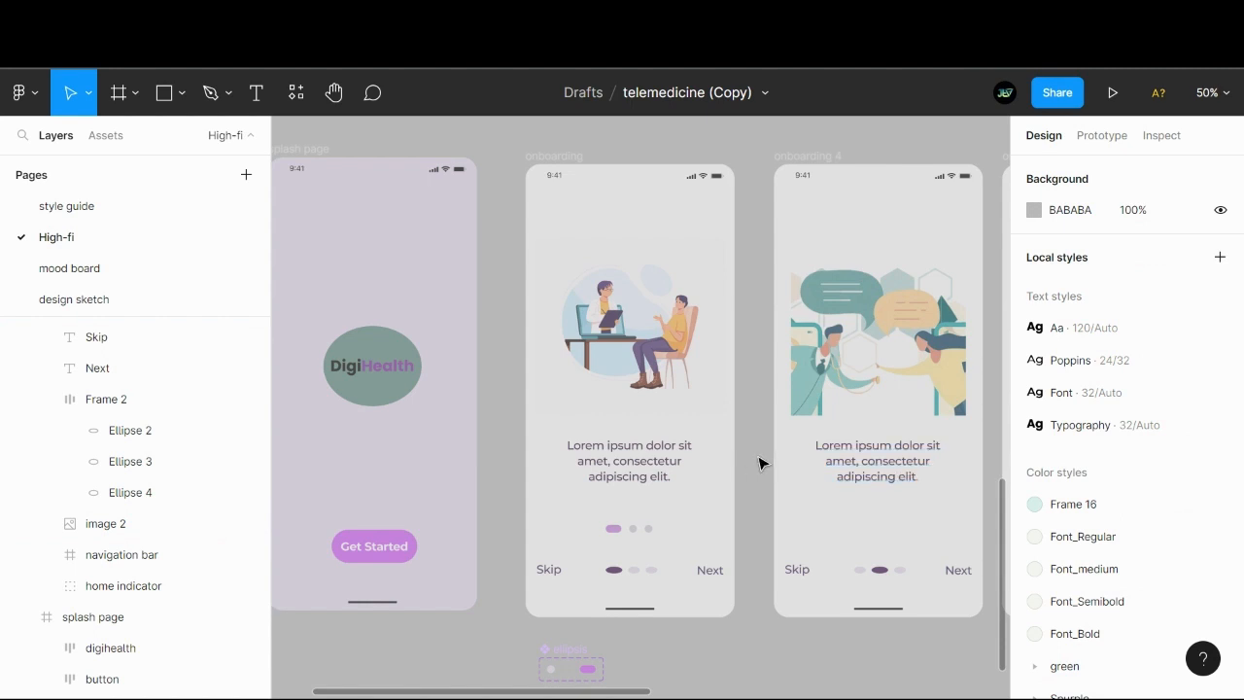
scroll(739, 455, right, 3)
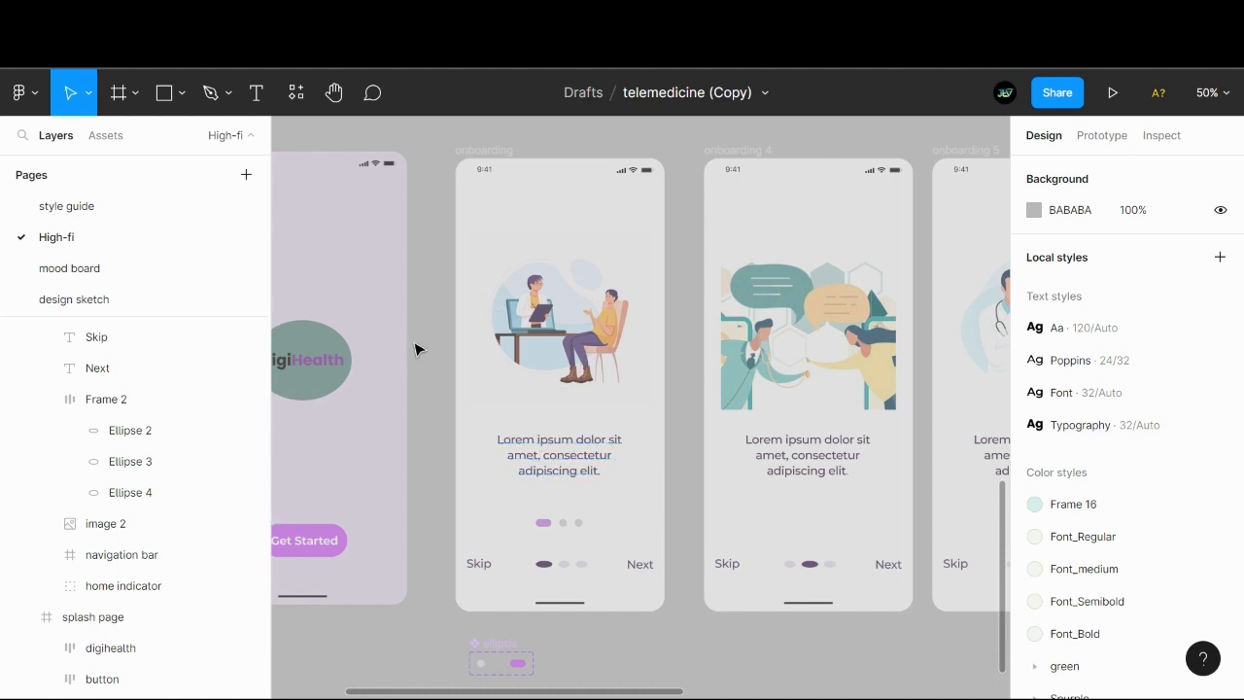
scroll(425, 341, left, 2)
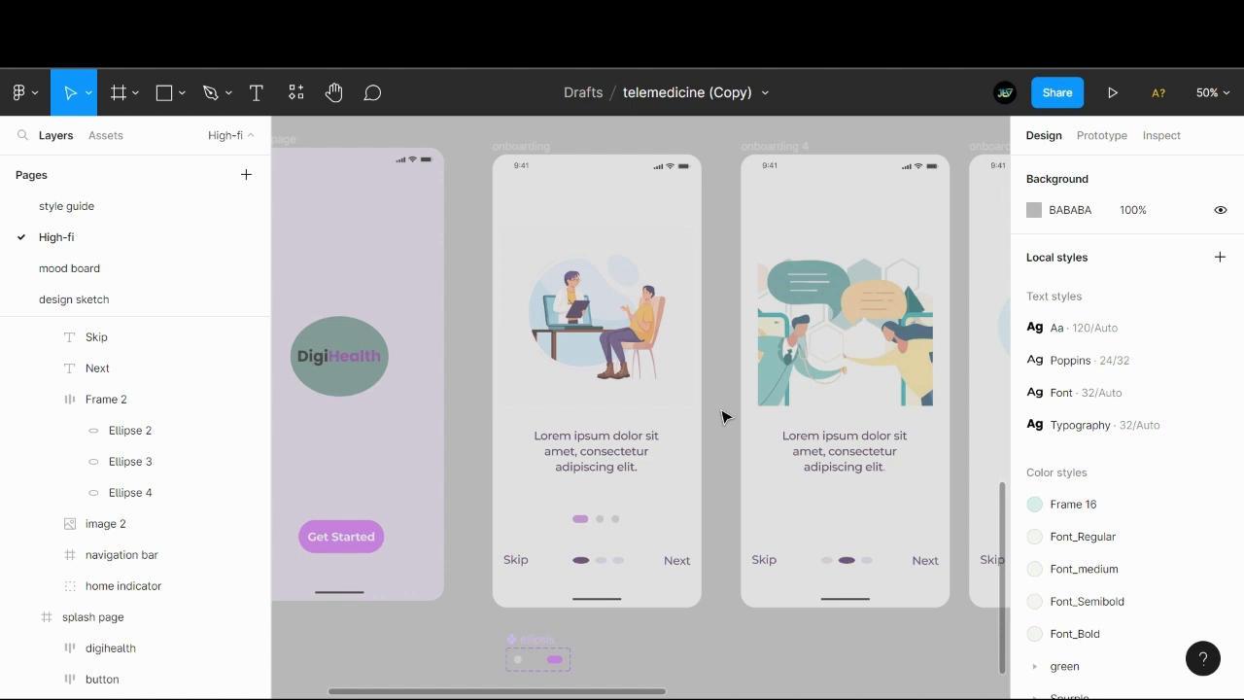
scroll(733, 444, right, 2)
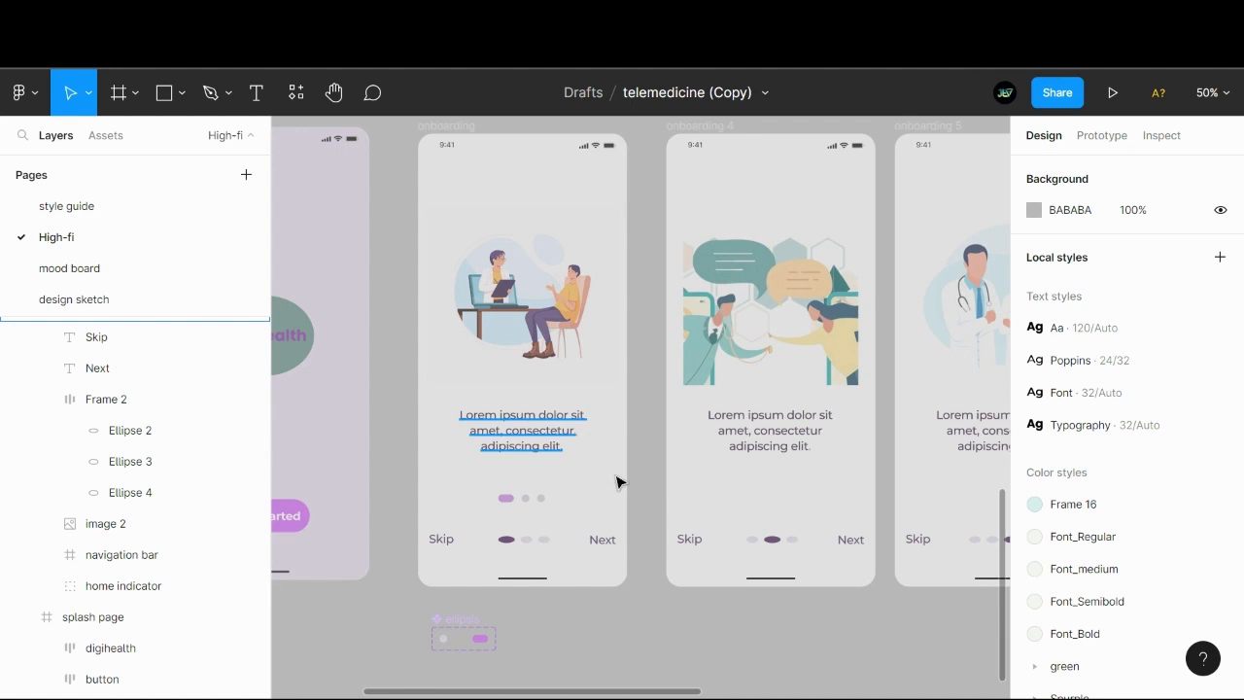
scroll(651, 466, up, 1)
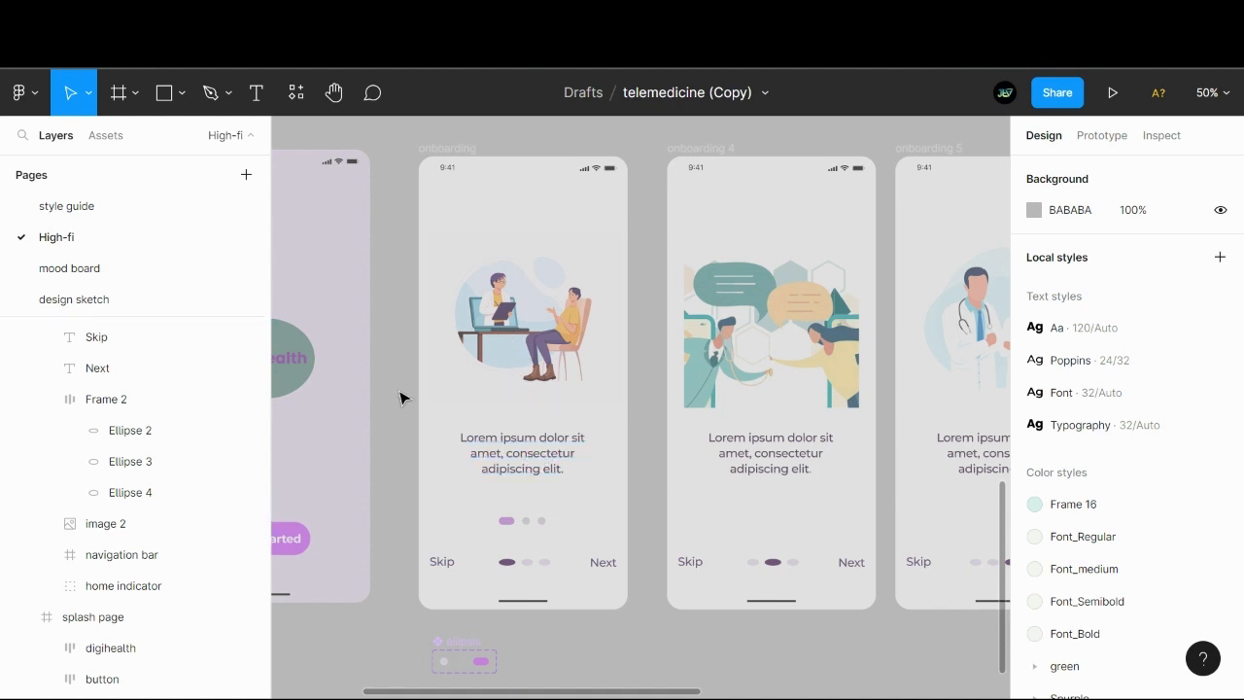
scroll(411, 385, left, 4)
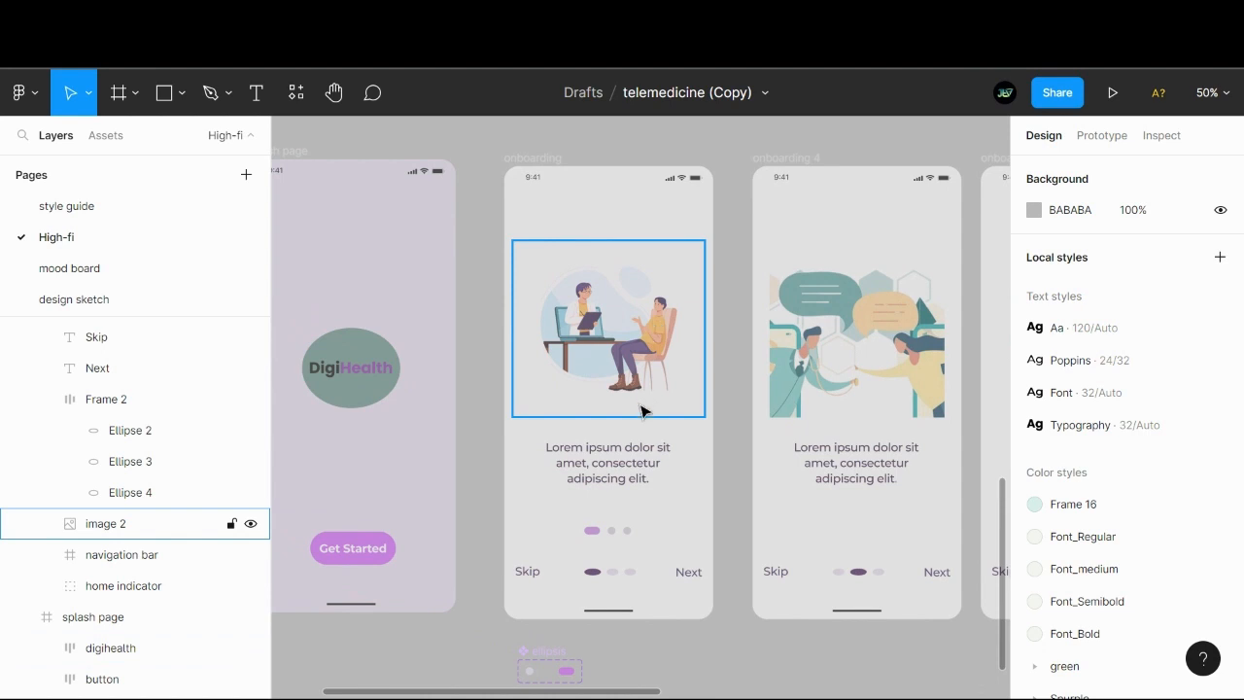
- Replace the first onboarding screen's placeholder caption with "One-on-One consultation with experts for your health needs" and fit its box height to the text
double_click(610, 467)
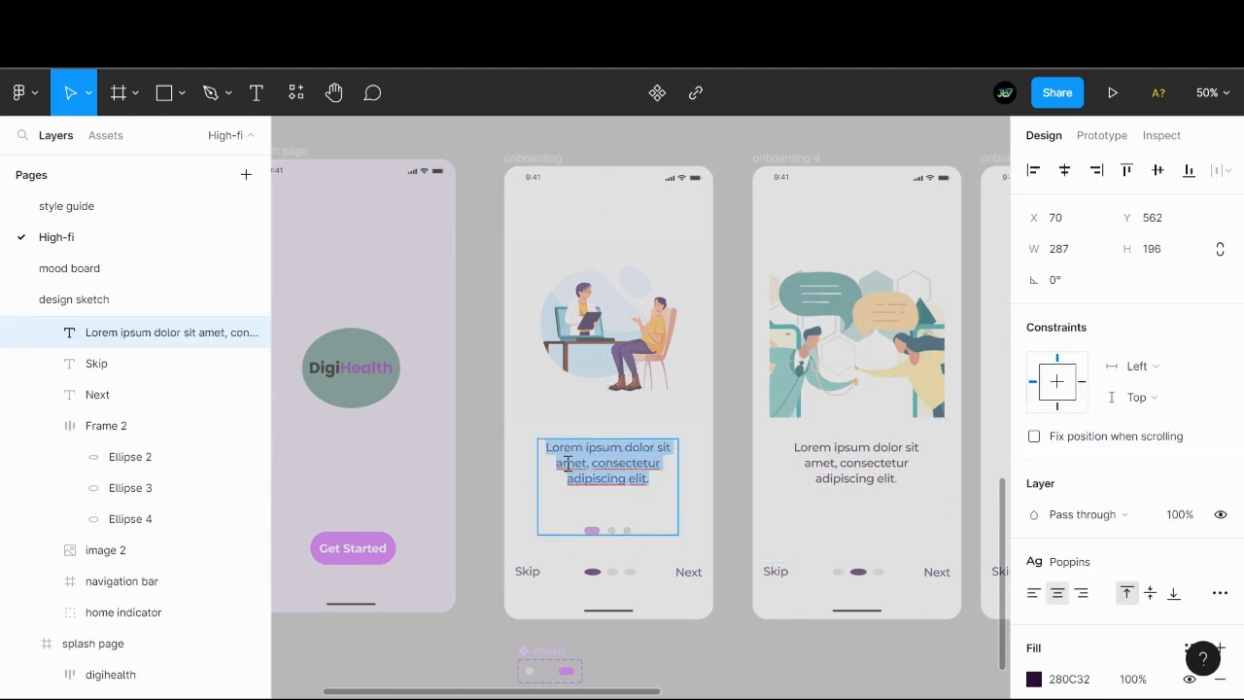
key(Escape)
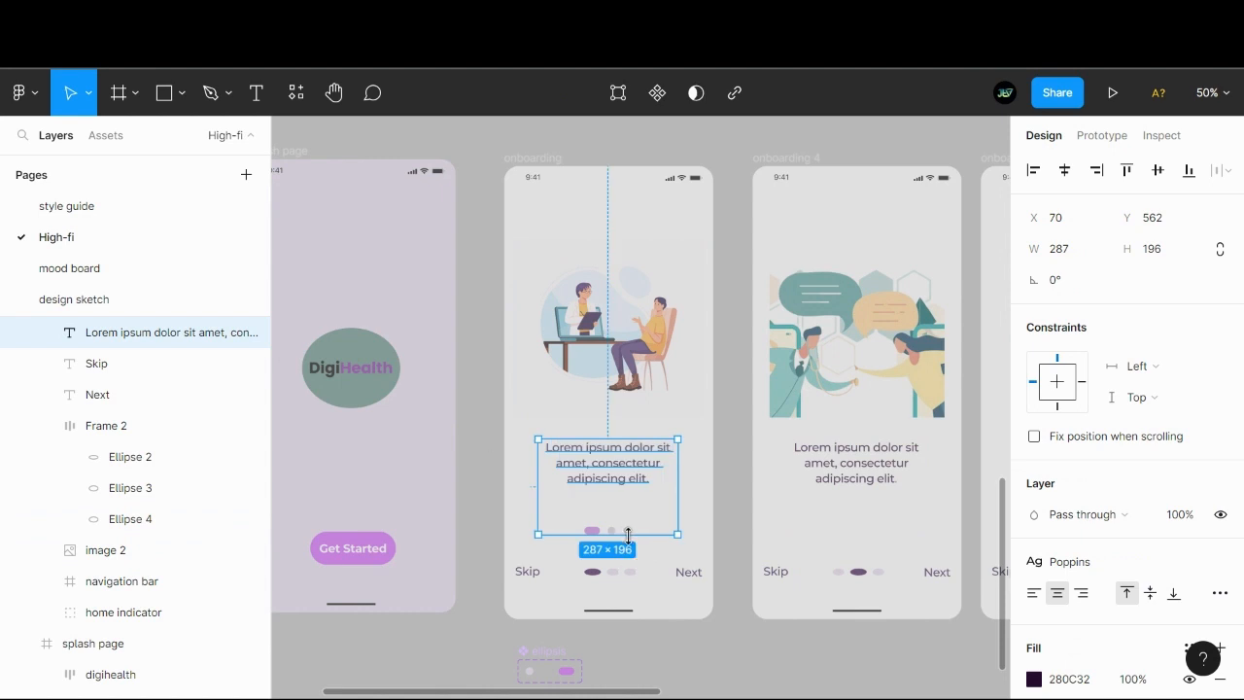
double_click(613, 476)
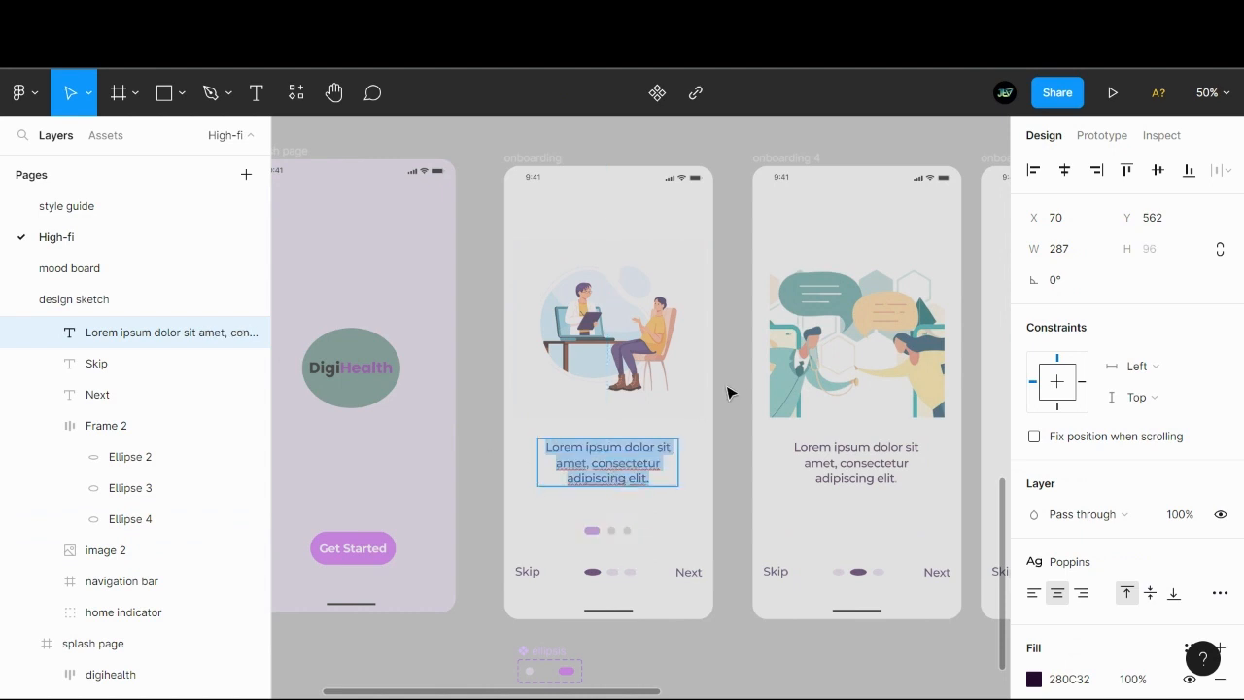
text(One)
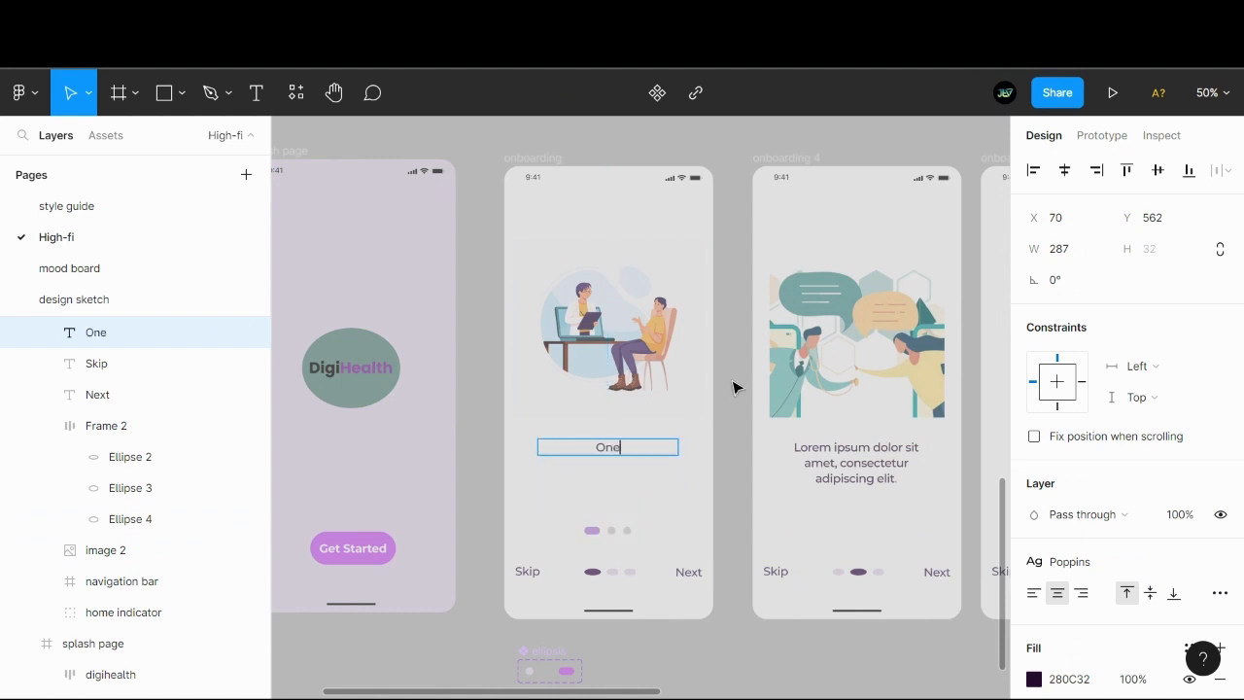
text(-on-O)
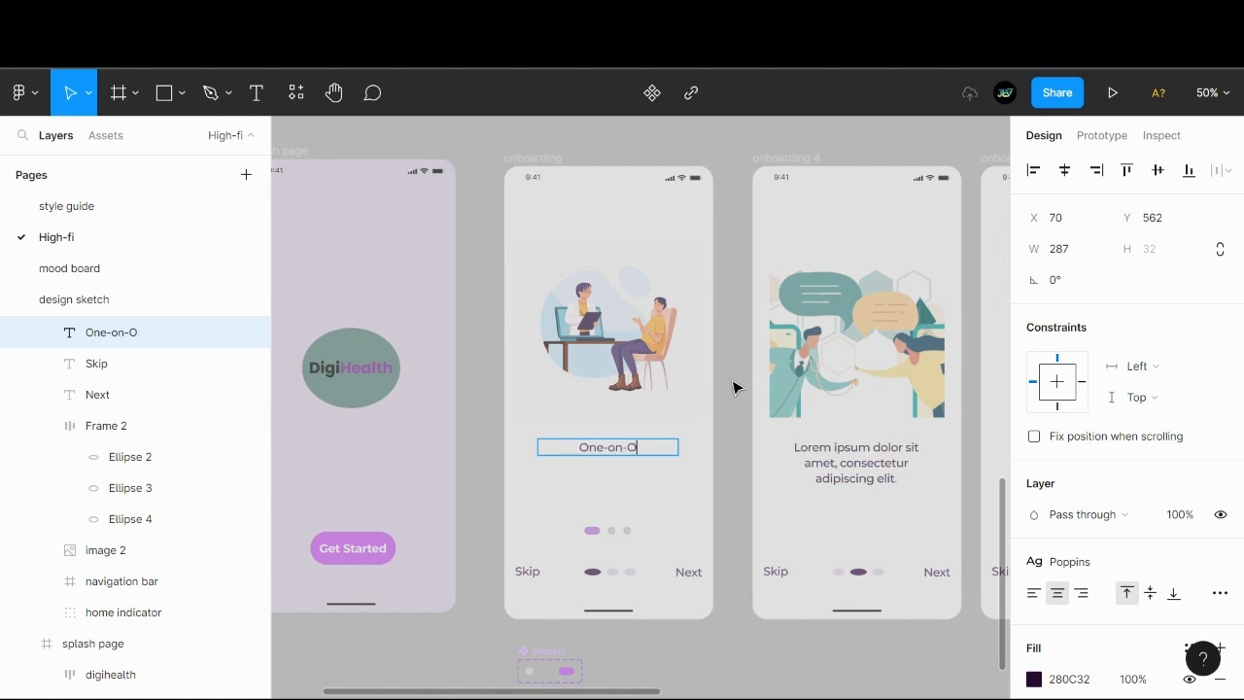
text(ne)
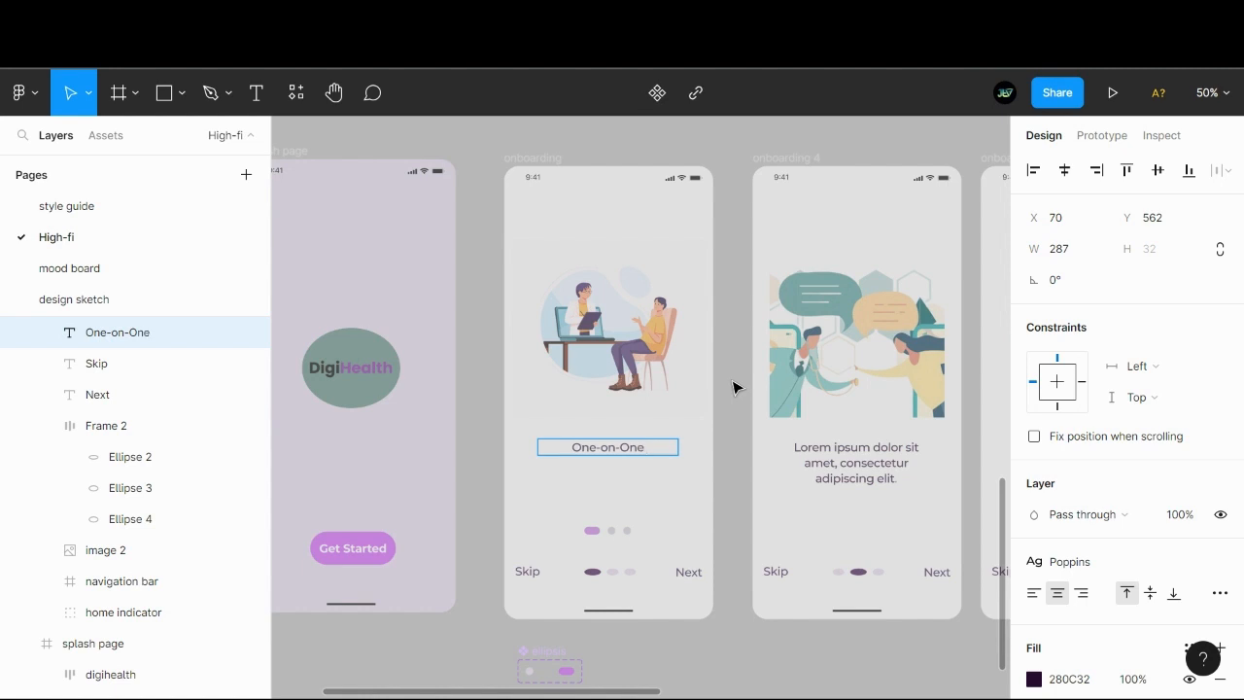
text( consul)
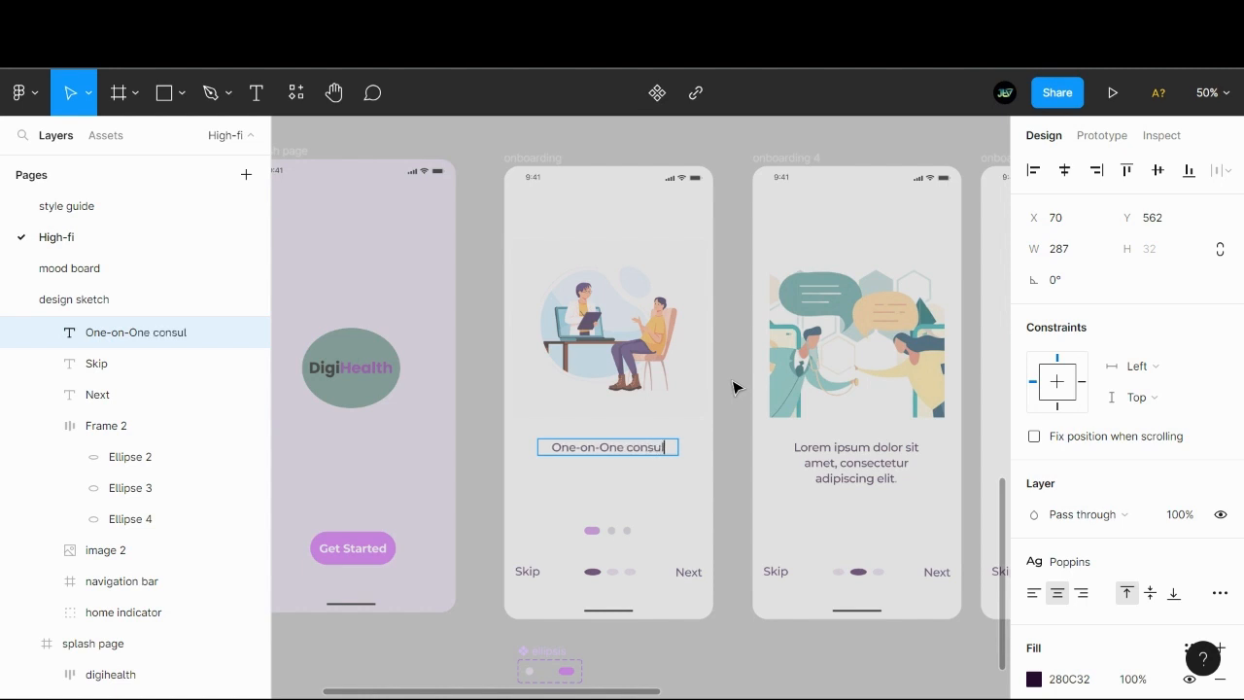
text(tation )
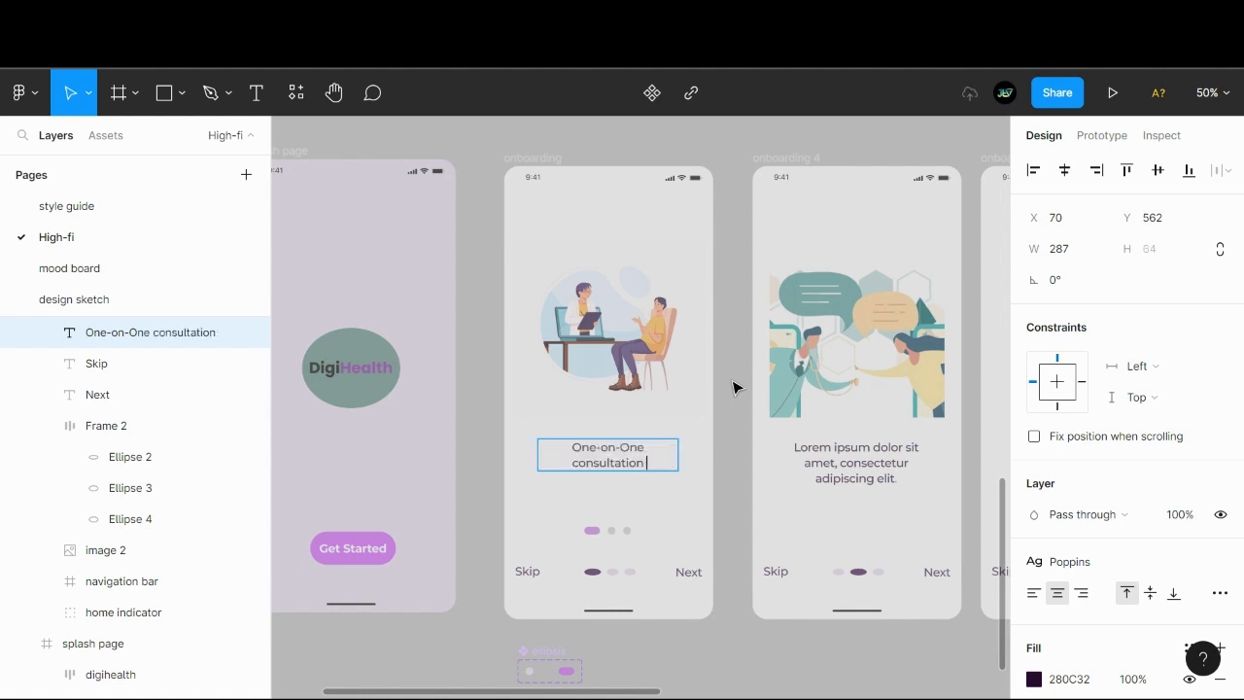
text(with expe)
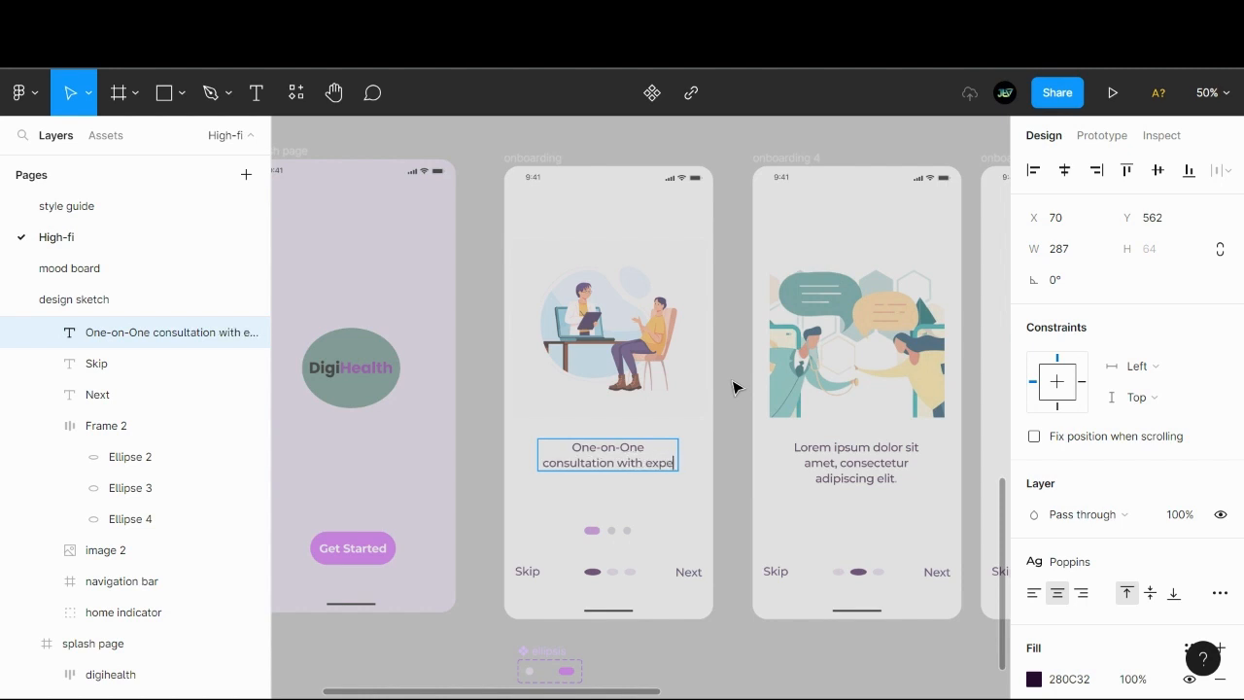
text(rts)
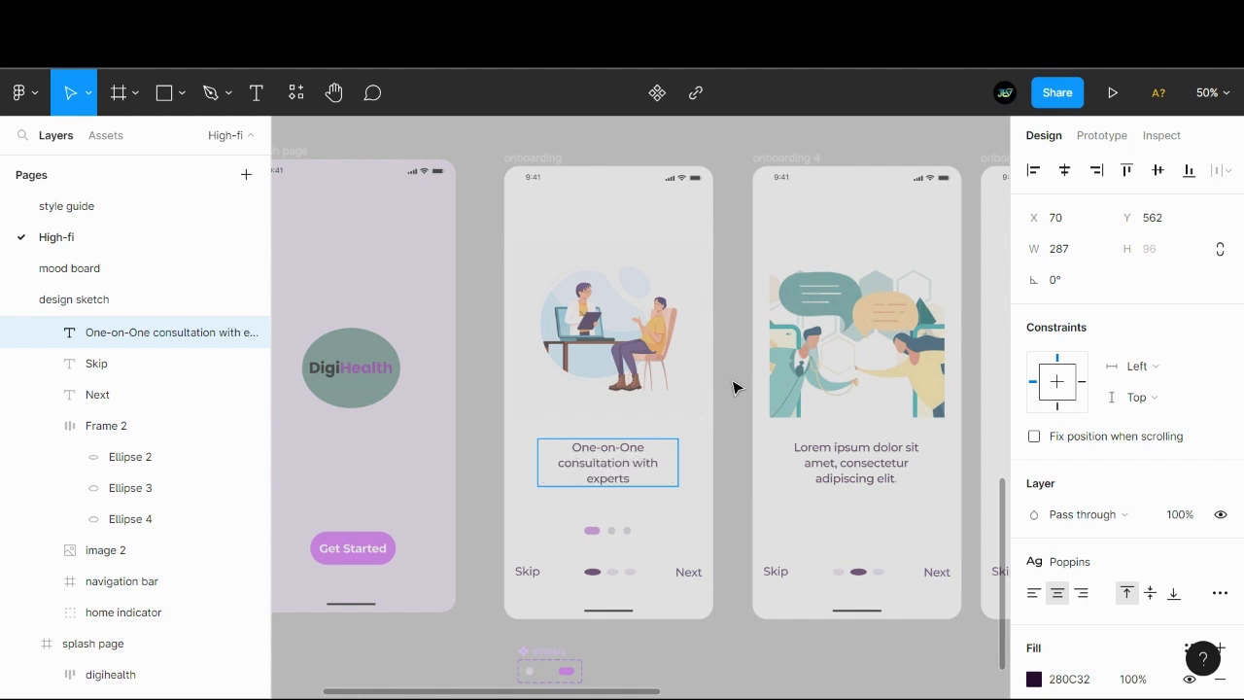
text( for your heatkl)
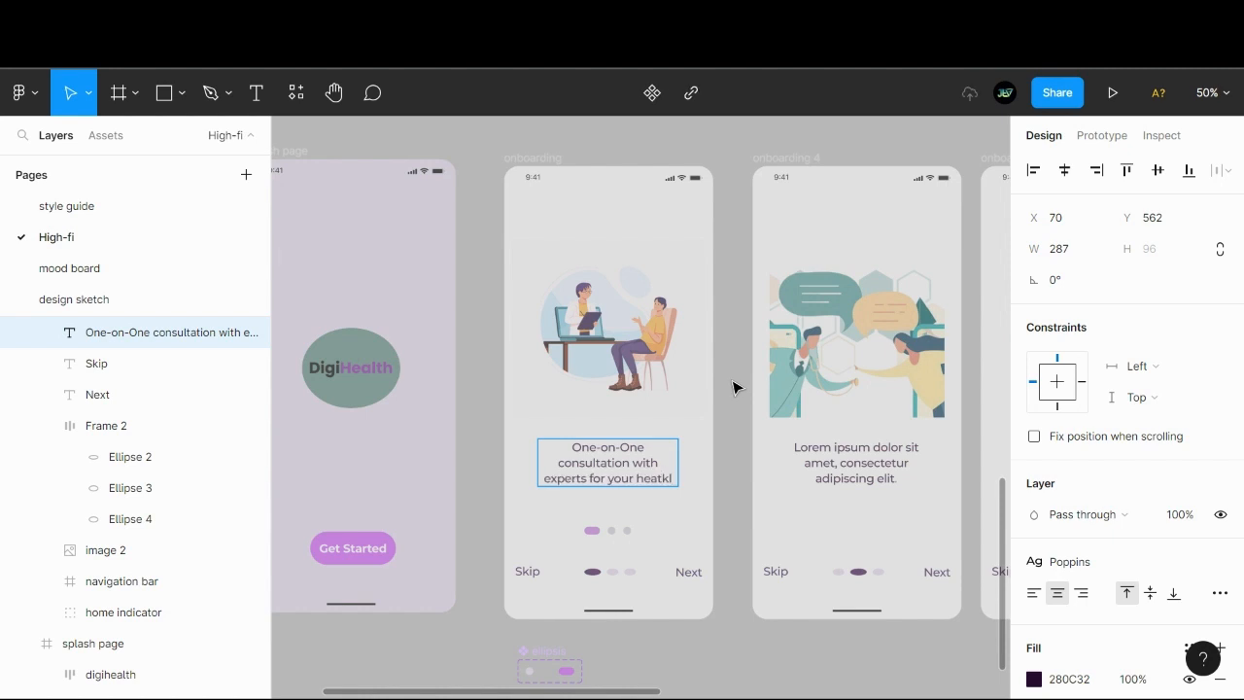
key(BackSpace)
key(BackSpace)
key(BackSpace)
text(lth)
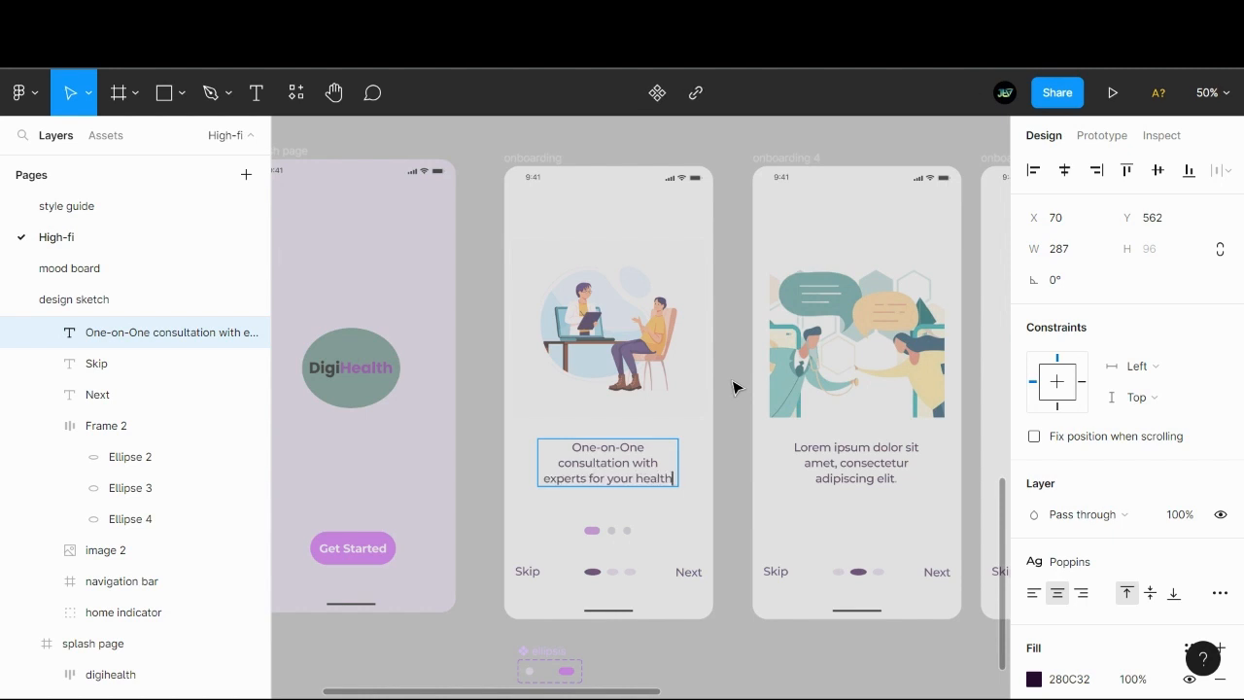
text( needs)
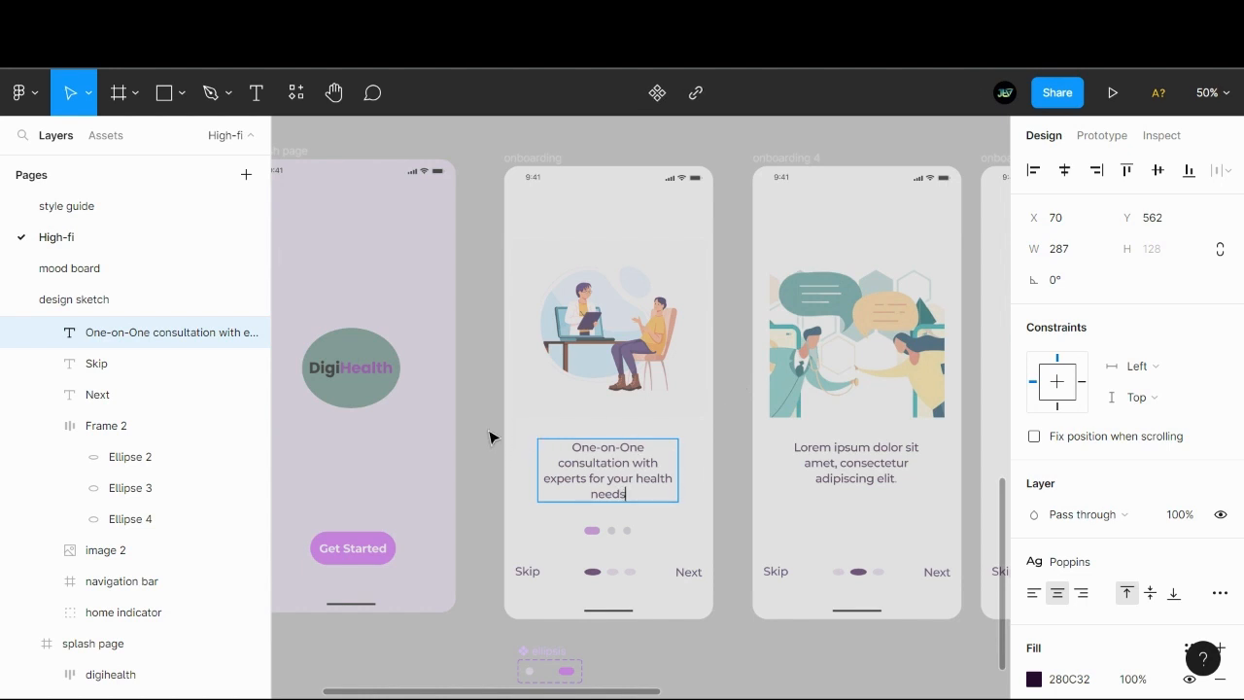
key(Escape)
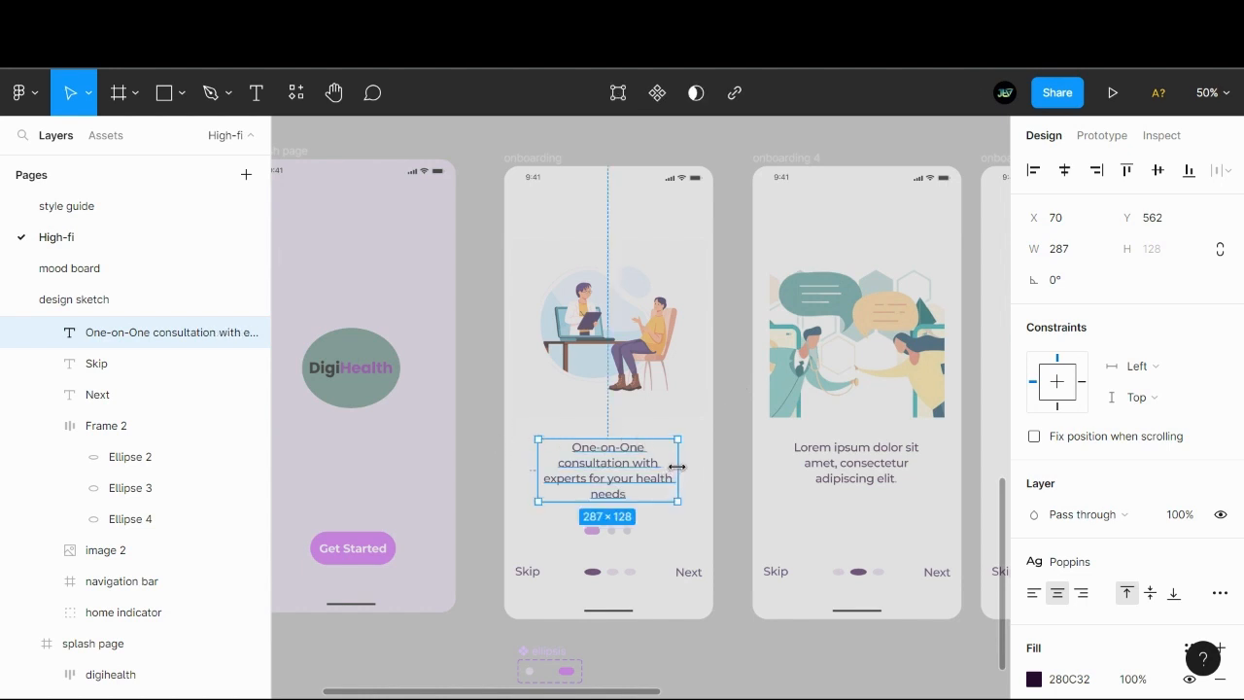
- Widen the first onboarding screen's caption box to about 304 so its text wraps onto three lines
drag(676, 466, 683, 467)
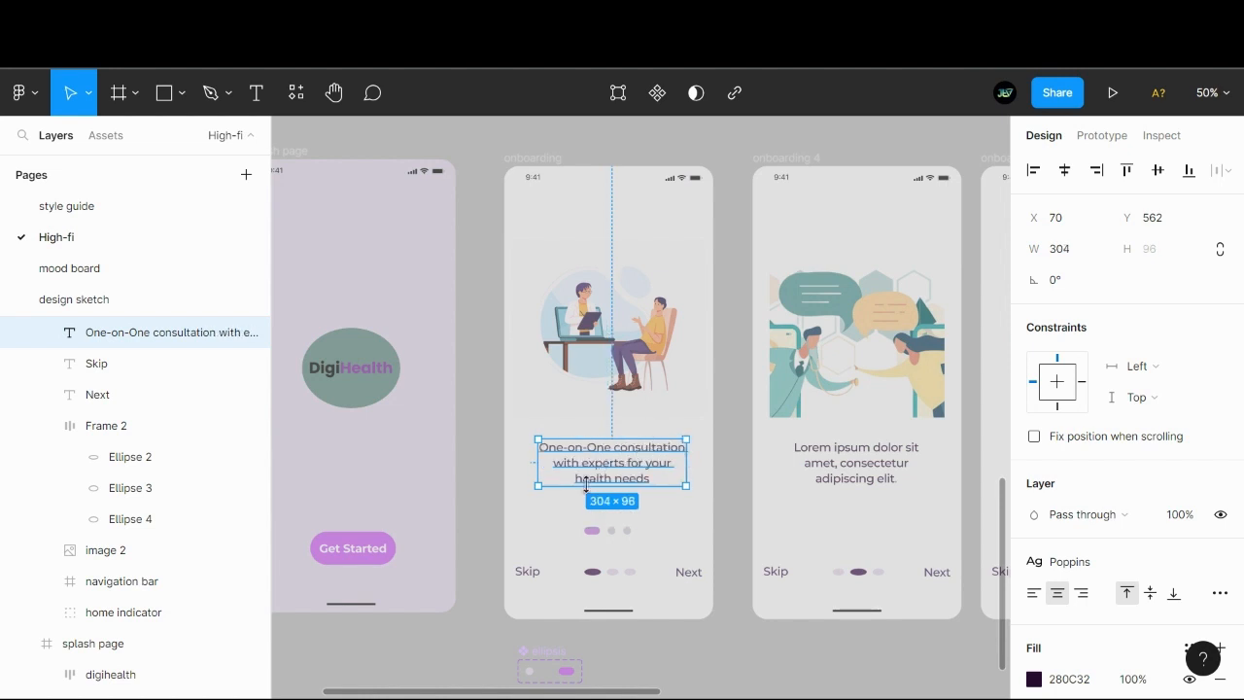
click(494, 399)
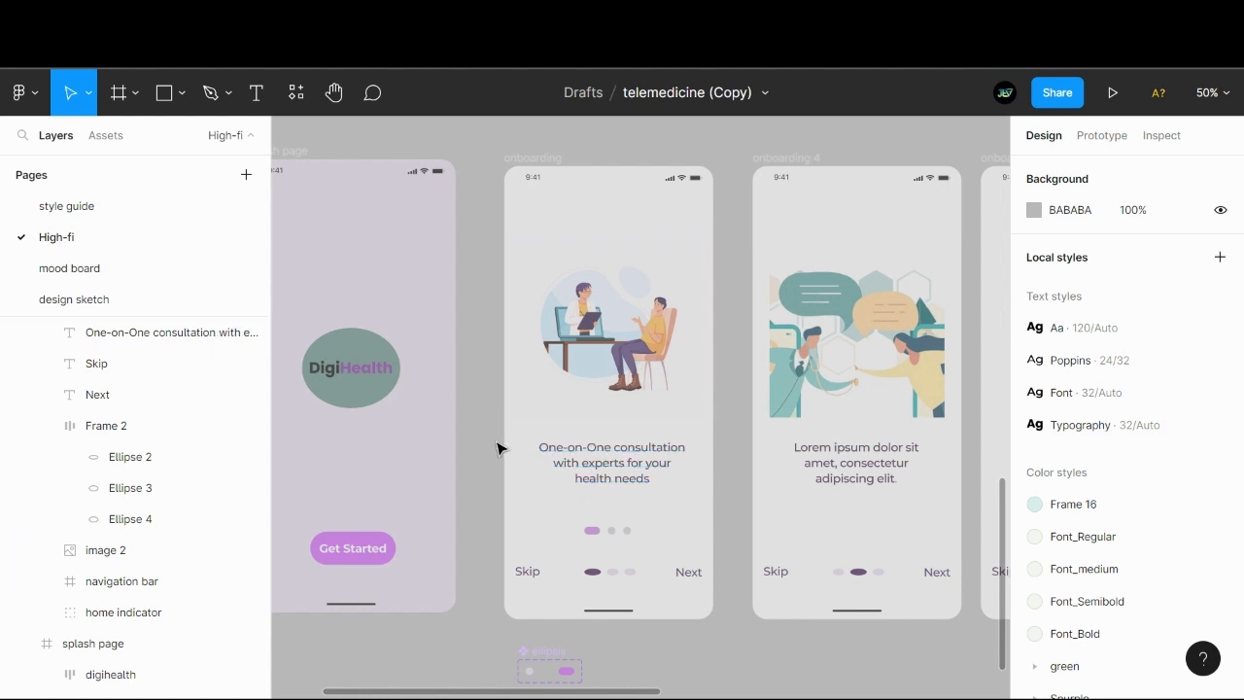
drag(500, 463, 408, 444)
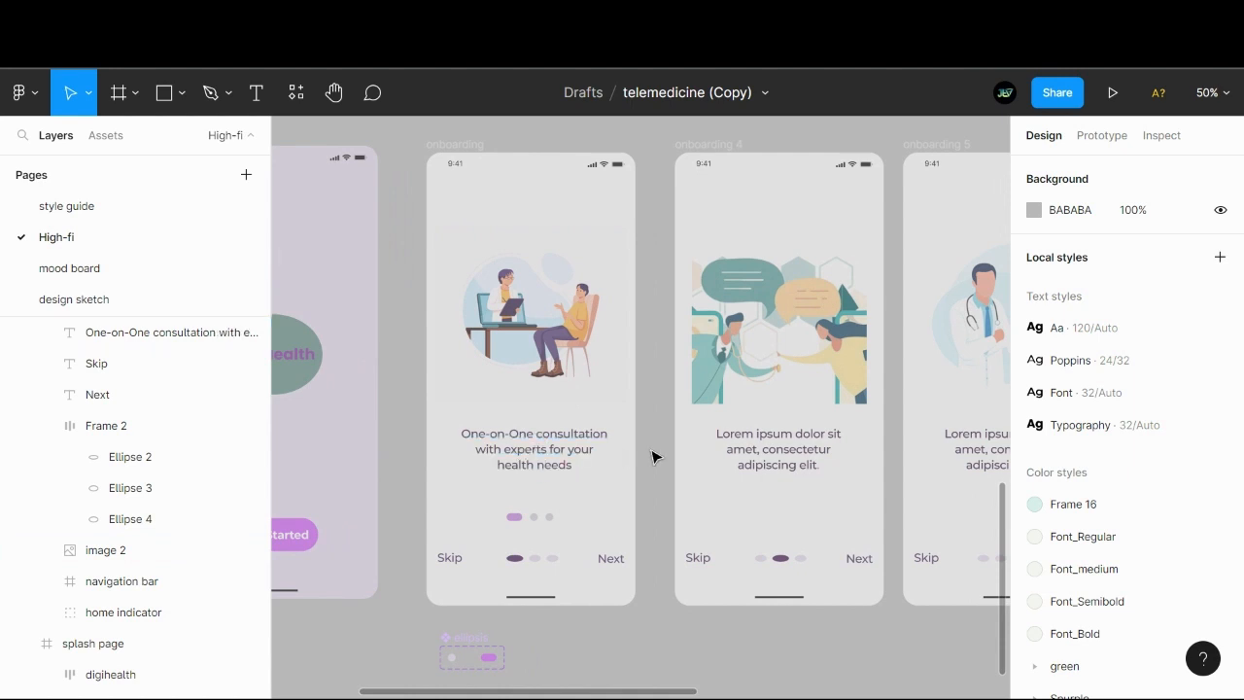
scroll(652, 457, right, 3)
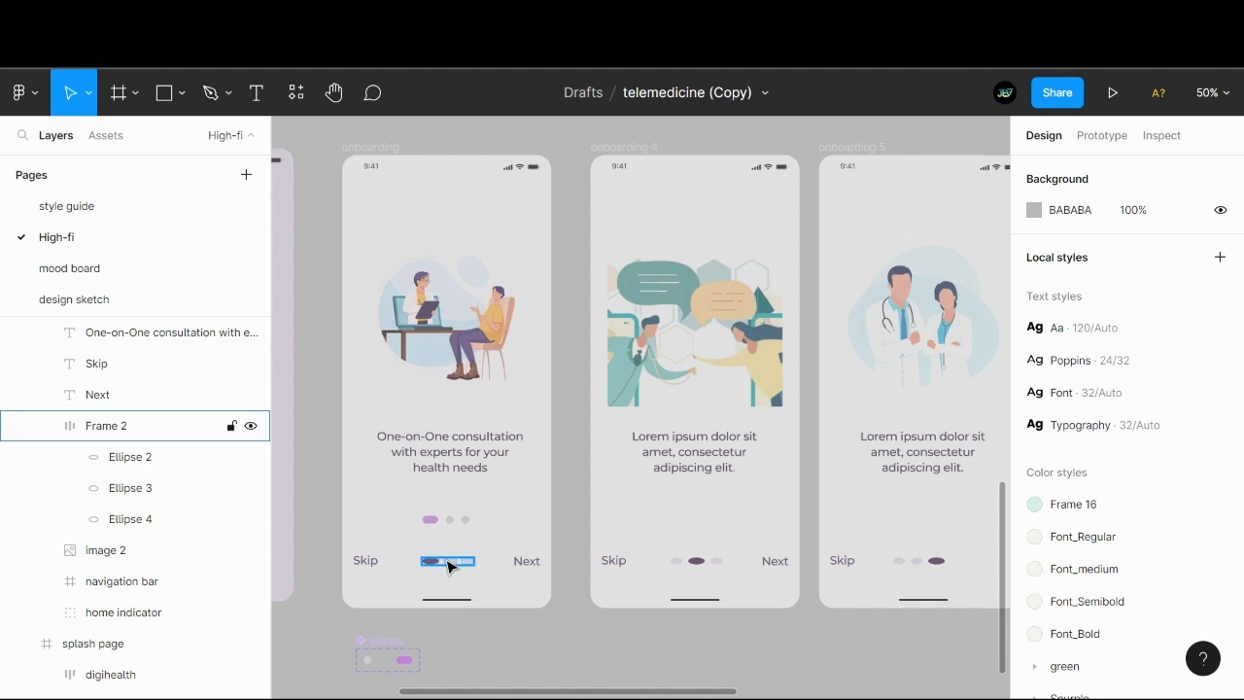
- Compare the purple pagination dots with the old dark dots on the first onboarding screen
click(442, 522)
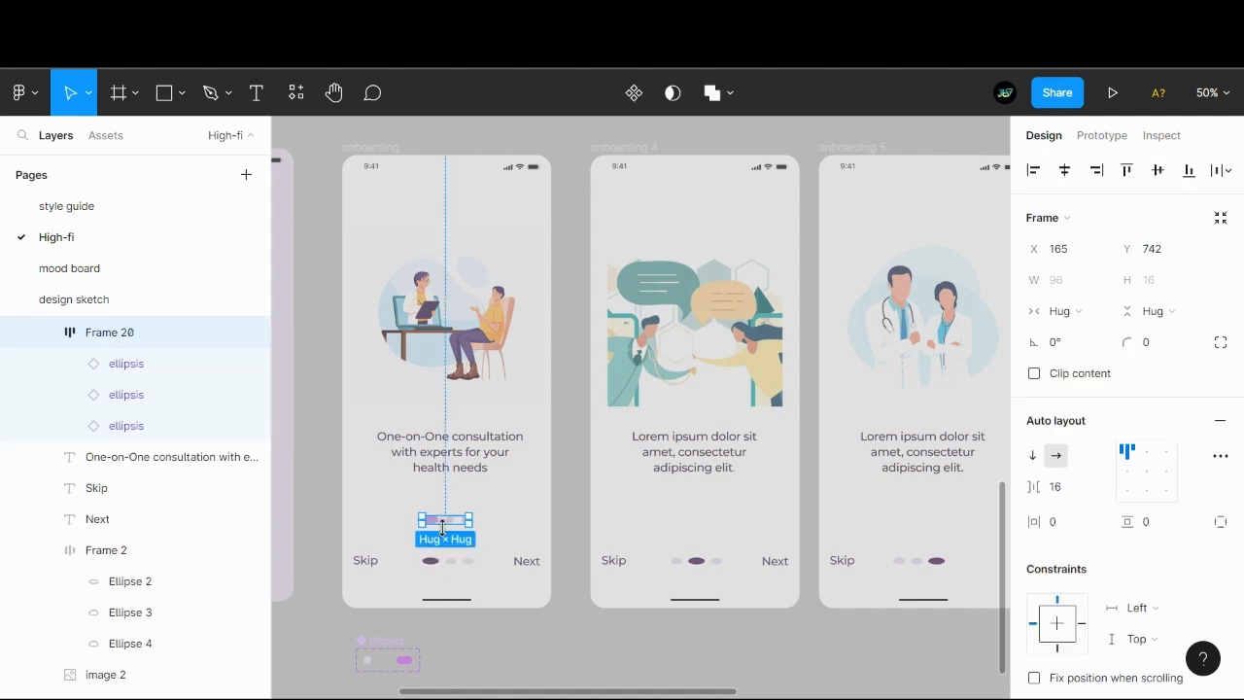
click(433, 562)
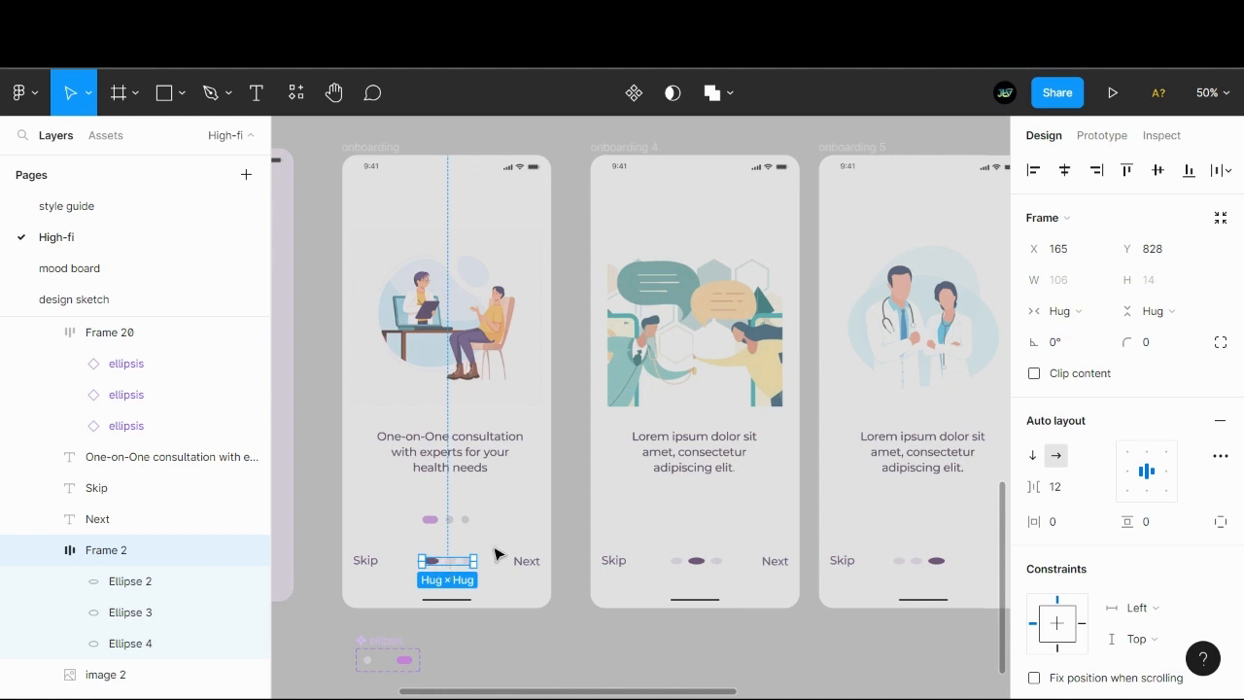
click(571, 511)
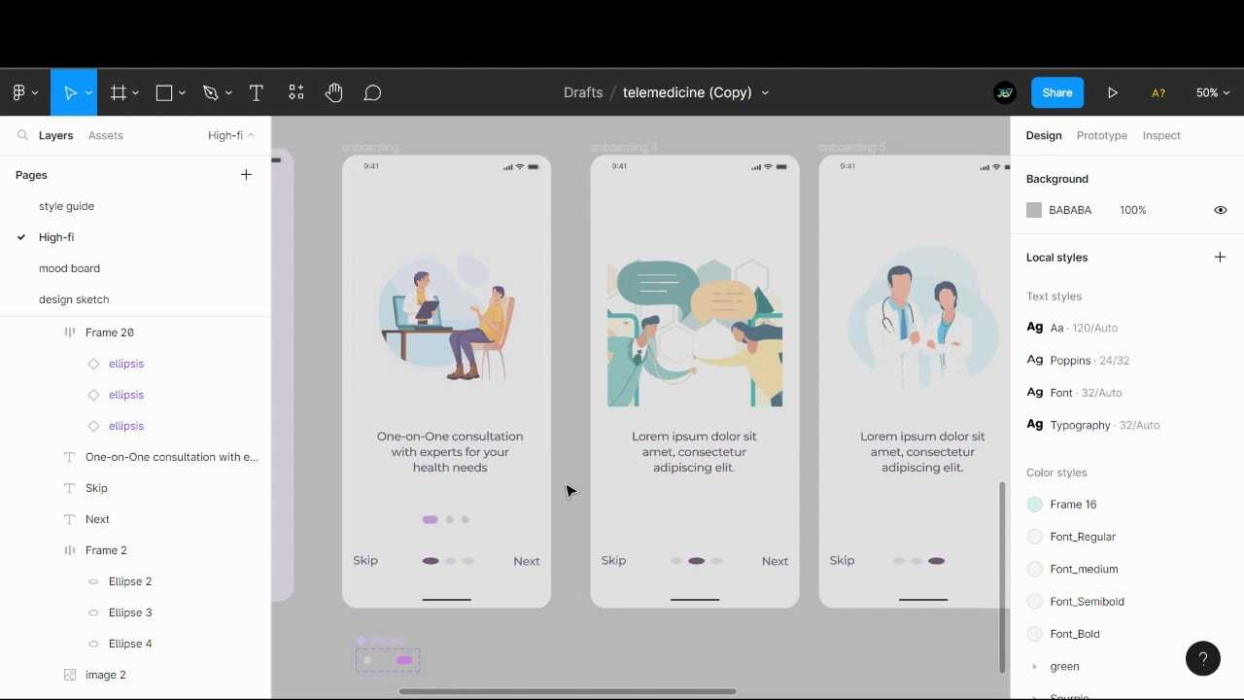
- Duplicate the purple pagination dots just above the originals at Y 692 and switch off the Active property of the copy's first dot
click(437, 526)
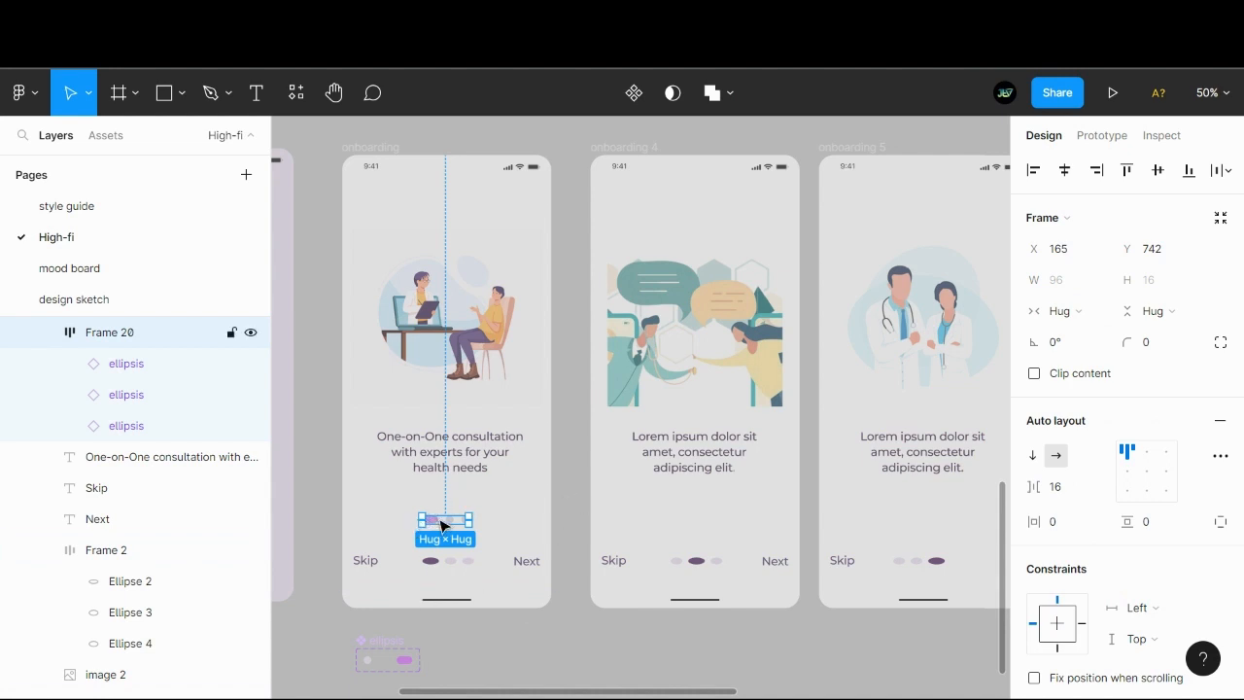
drag(440, 526, 435, 502)
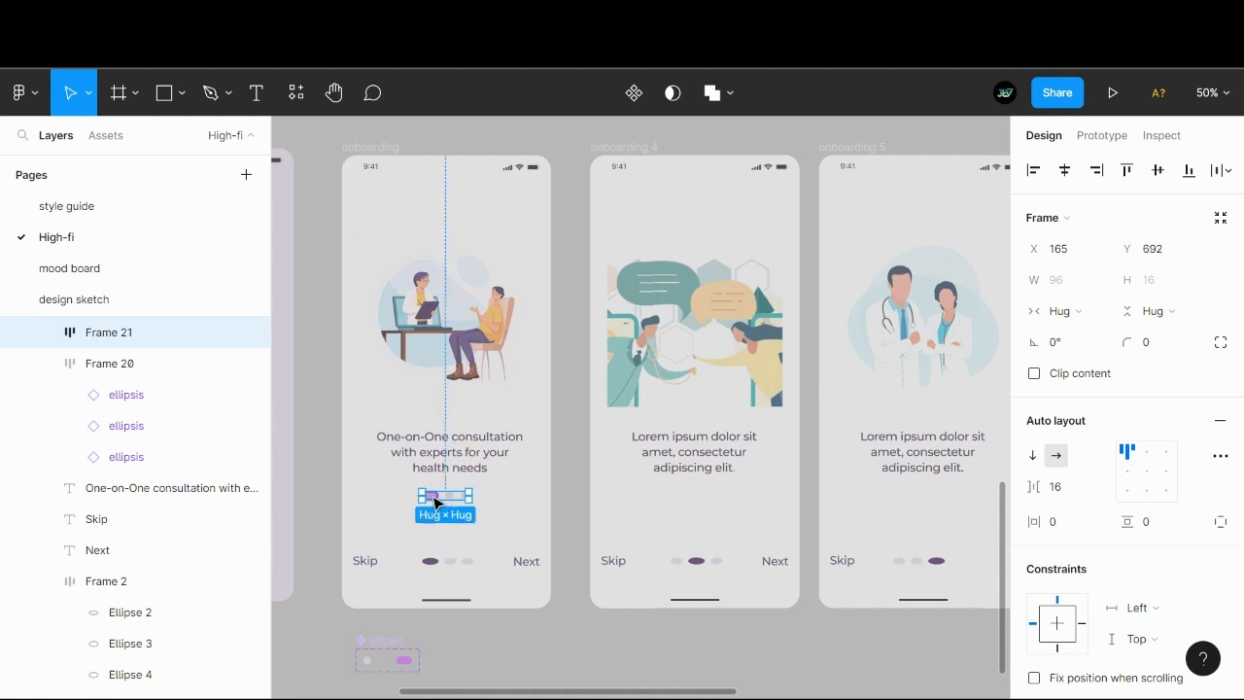
ctrl+click(434, 498)
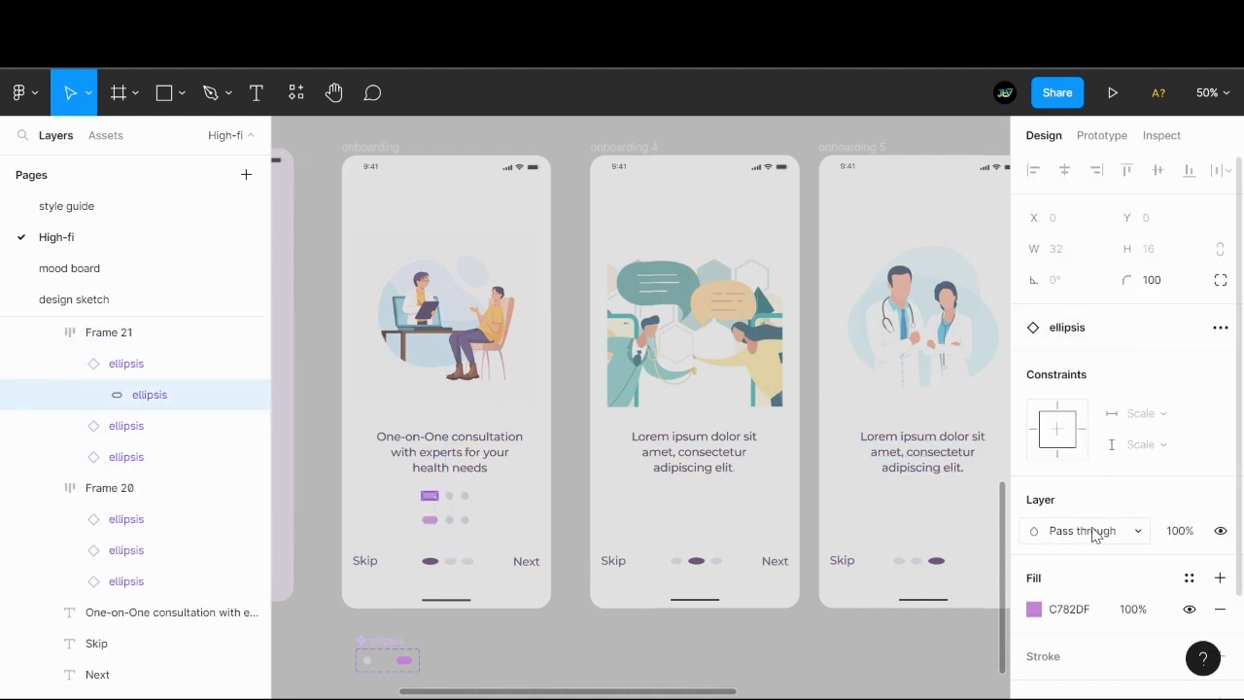
scroll(1090, 525, down, 2)
scroll(1084, 438, up, 2)
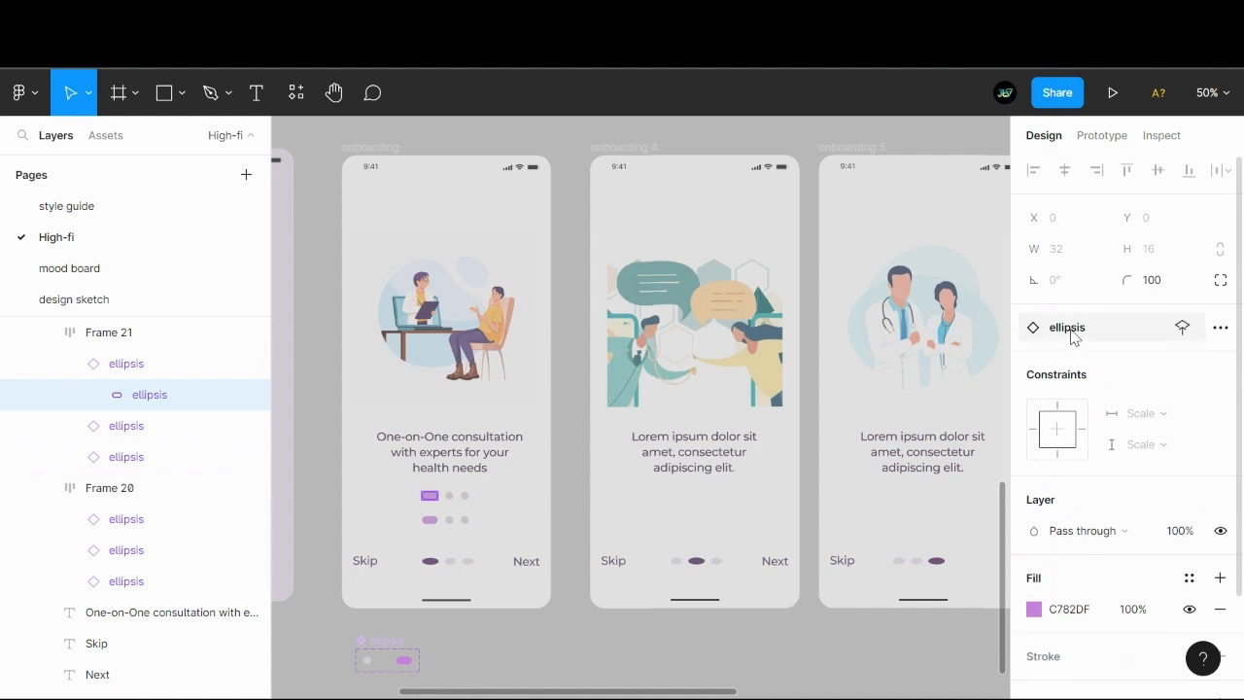
scroll(1071, 338, down, 2)
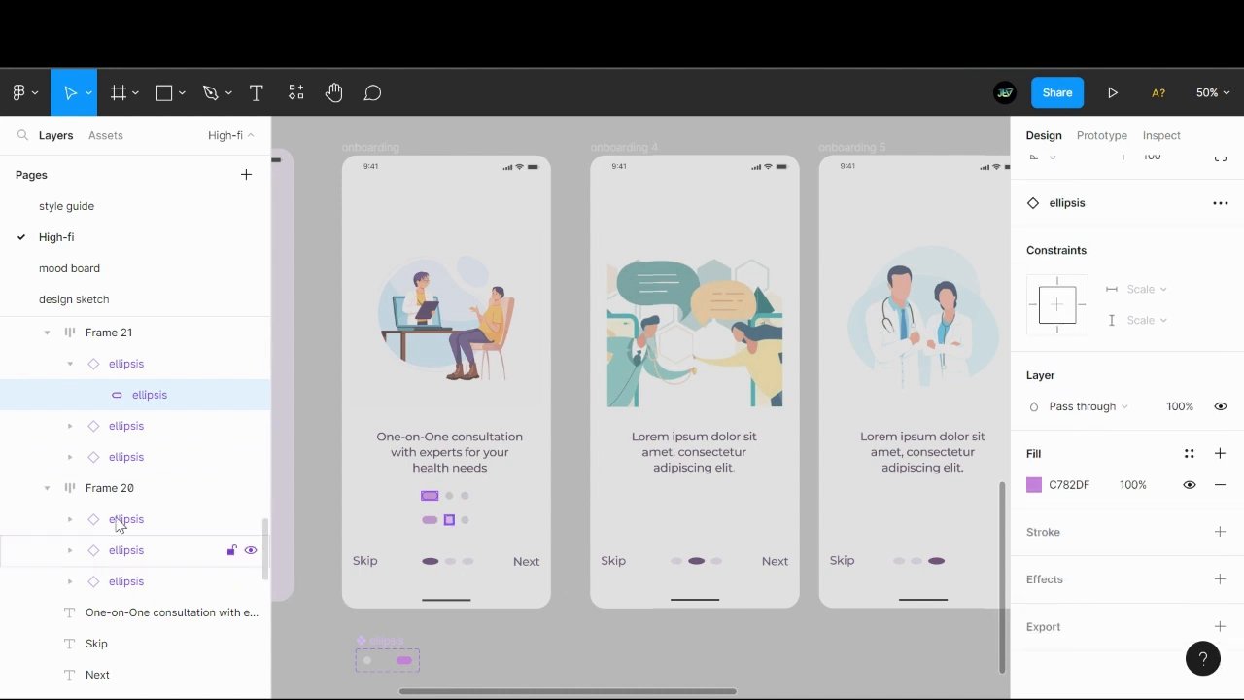
click(110, 366)
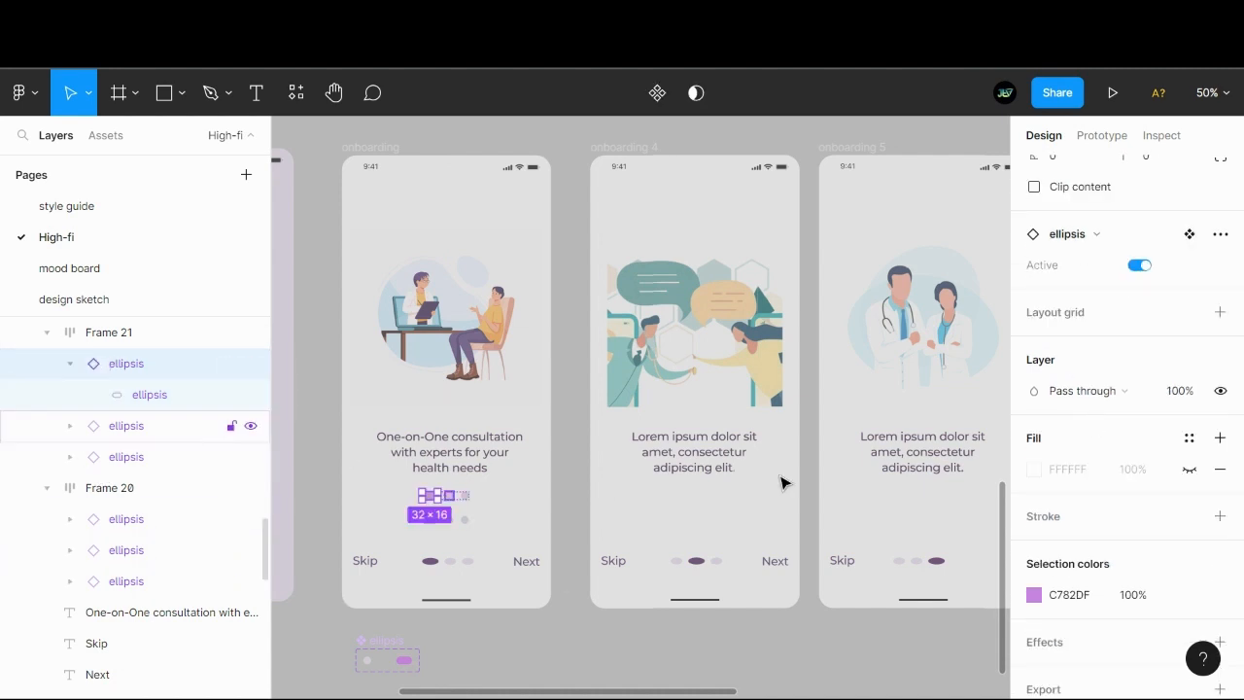
click(1142, 266)
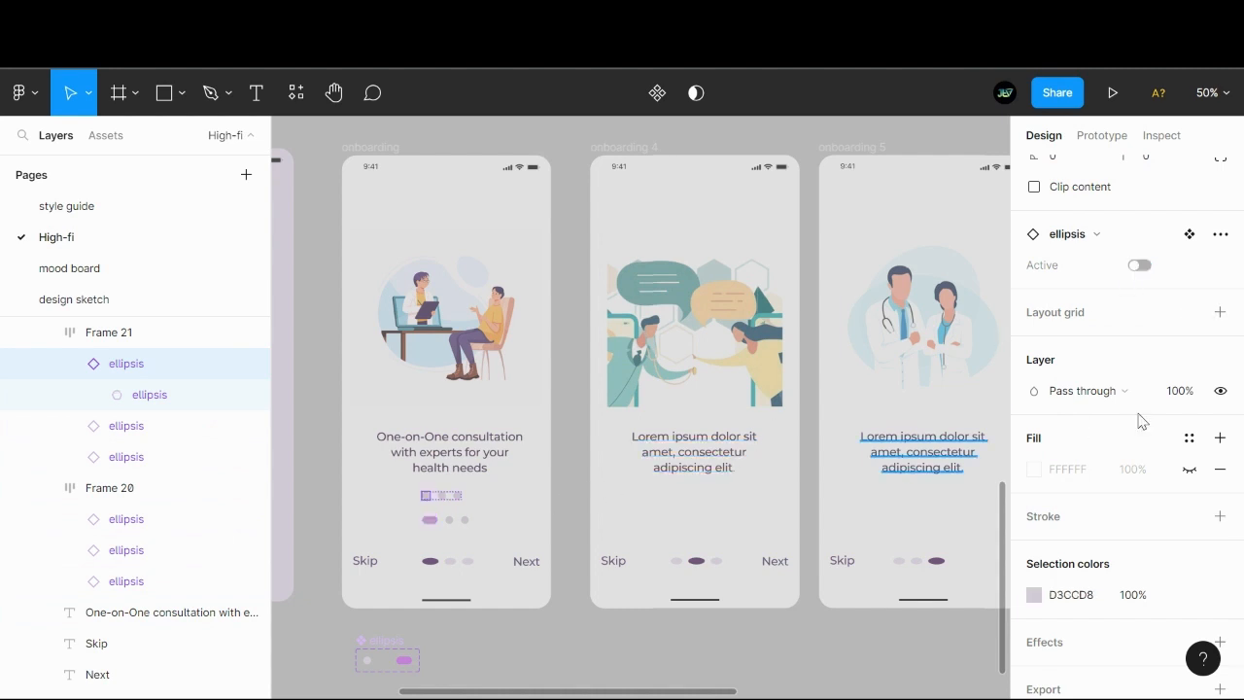
- Recolour the duplicate row's first dot with the purple sampled from the active dot in the row below
scroll(1138, 420, down, 2)
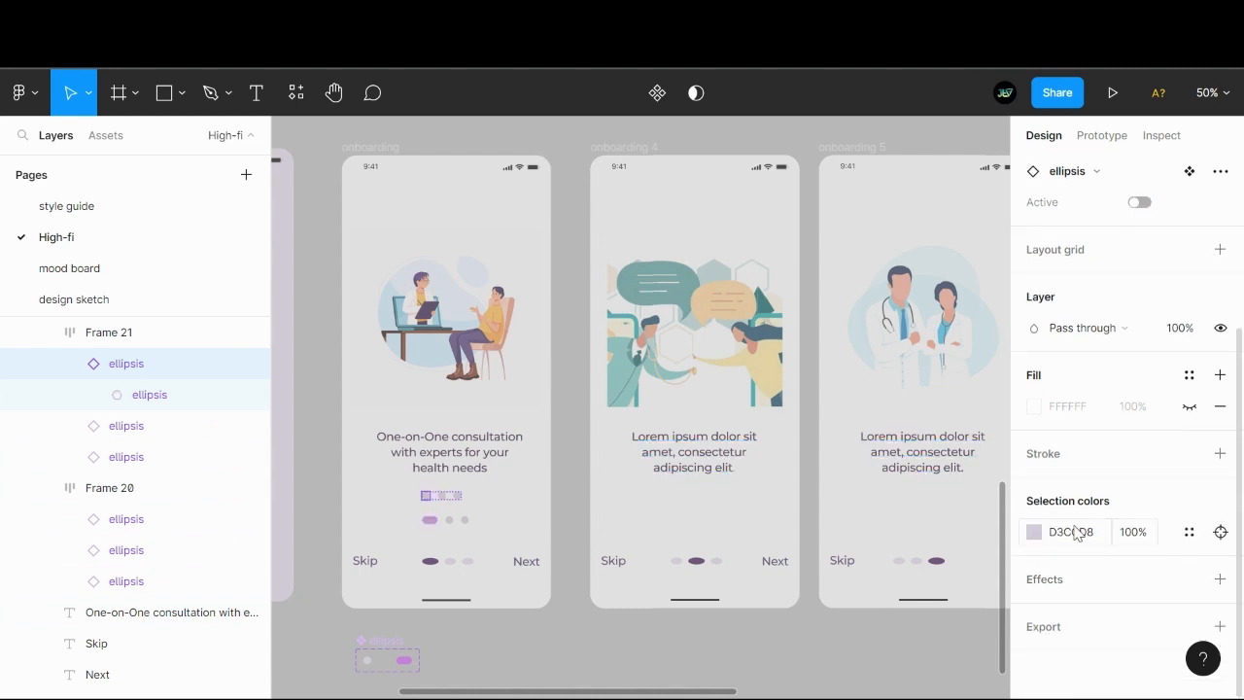
click(1034, 533)
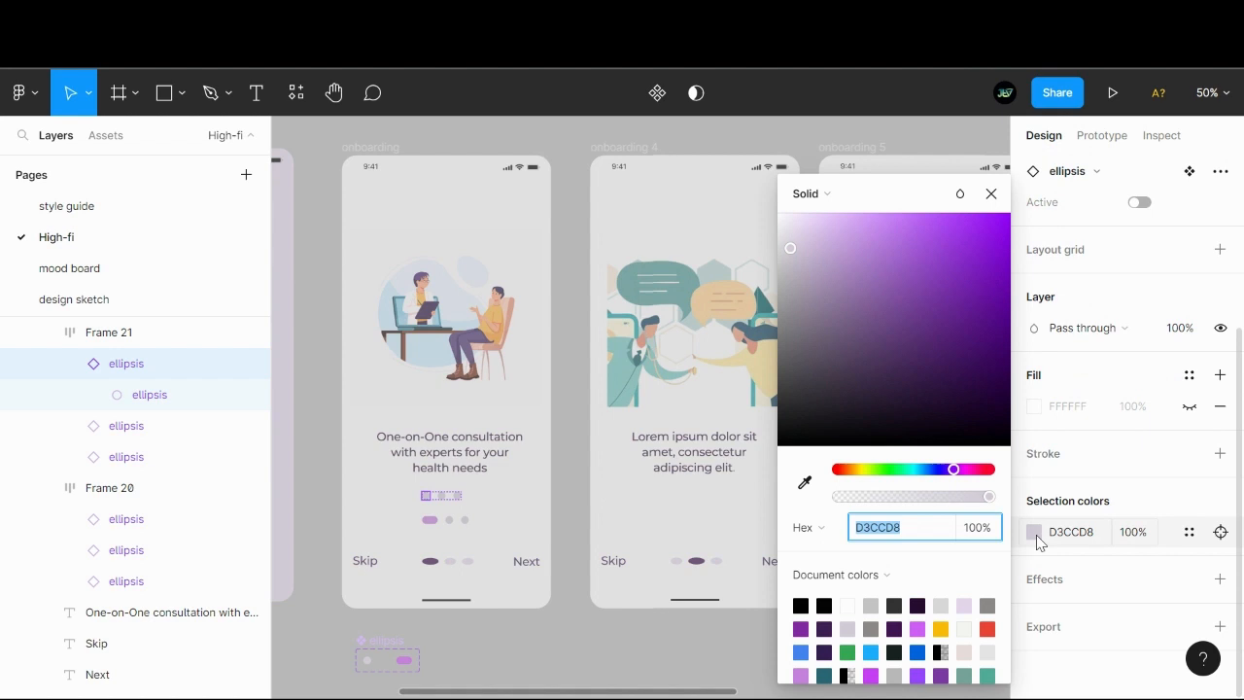
click(803, 485)
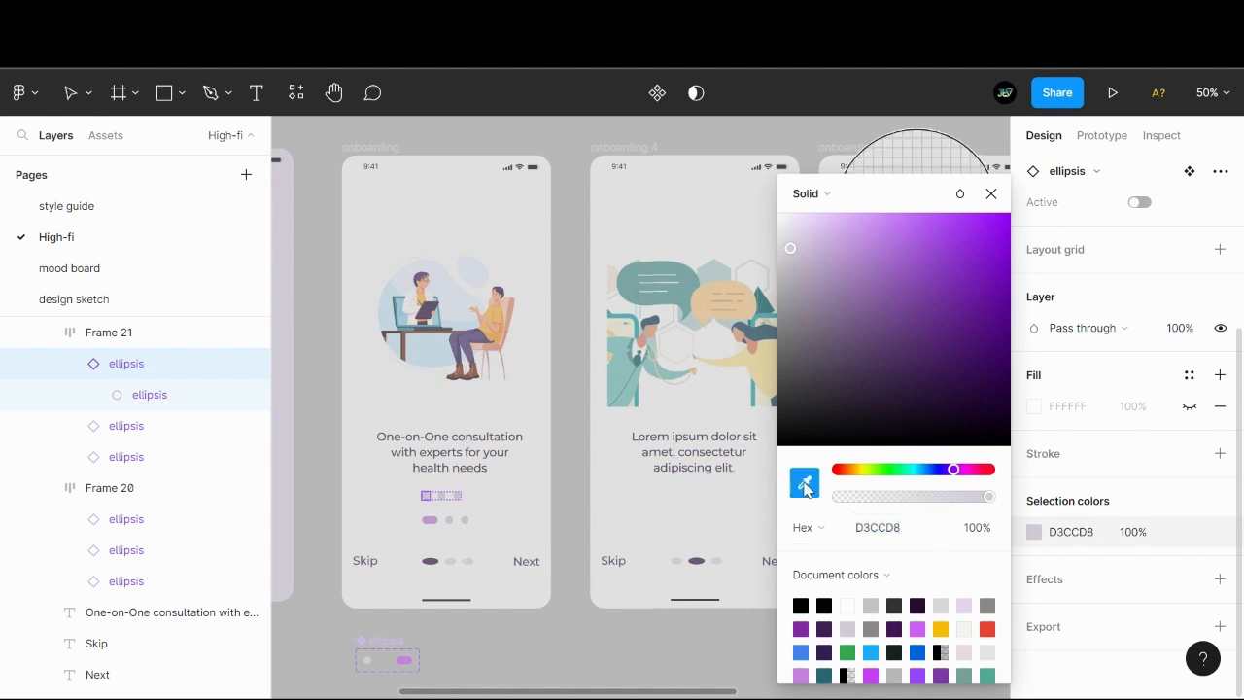
click(434, 520)
click(595, 606)
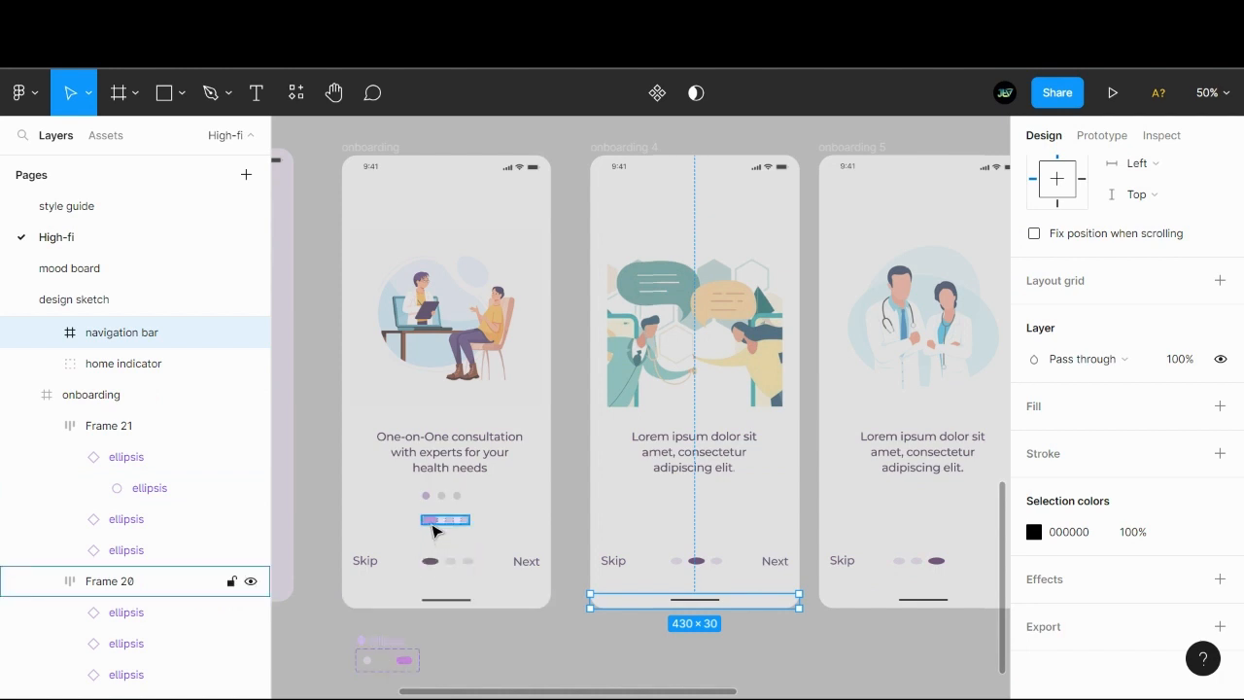
- Centre the duplicate dot row horizontally in the first onboarding screen for comparison and delete it again
click(567, 516)
click(452, 510)
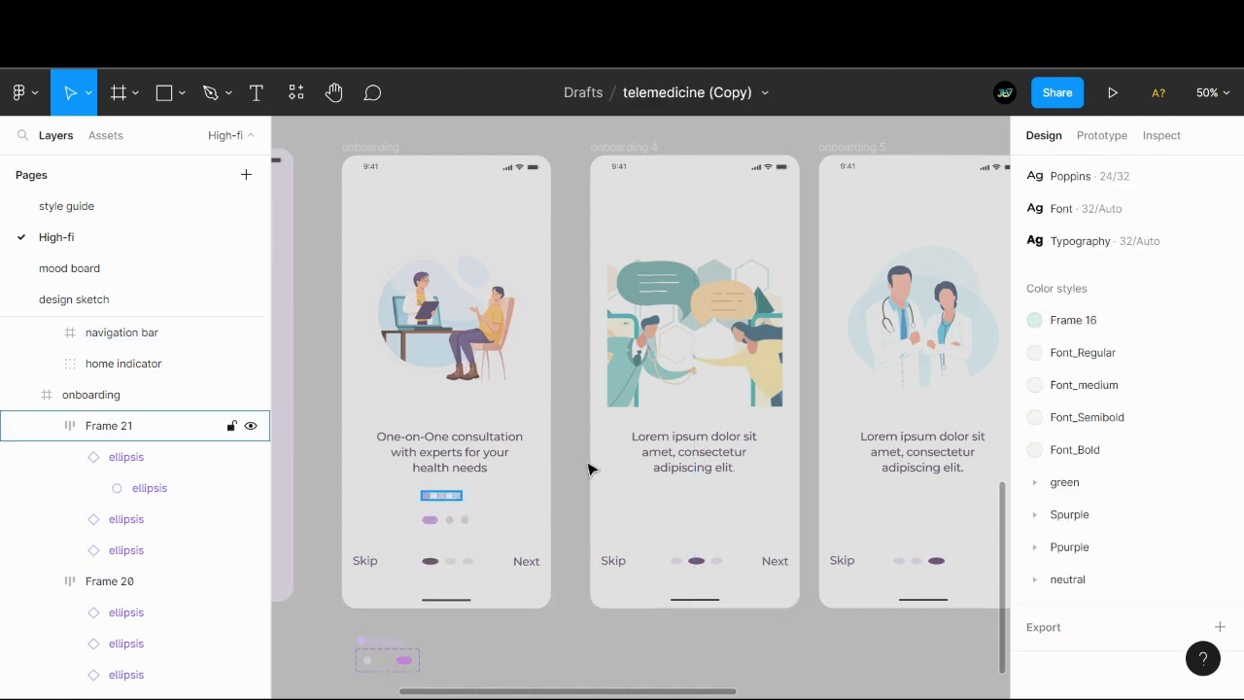
scroll(1106, 305, up, 3)
scroll(1049, 195, up, 3)
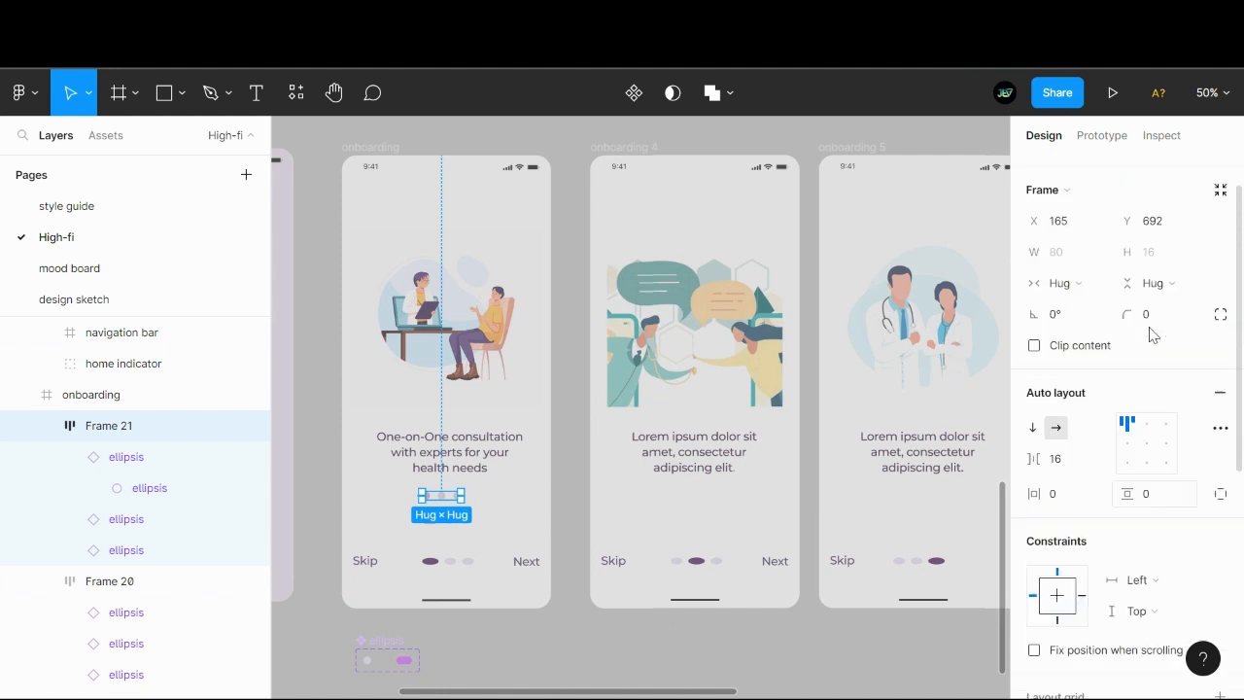
click(1065, 170)
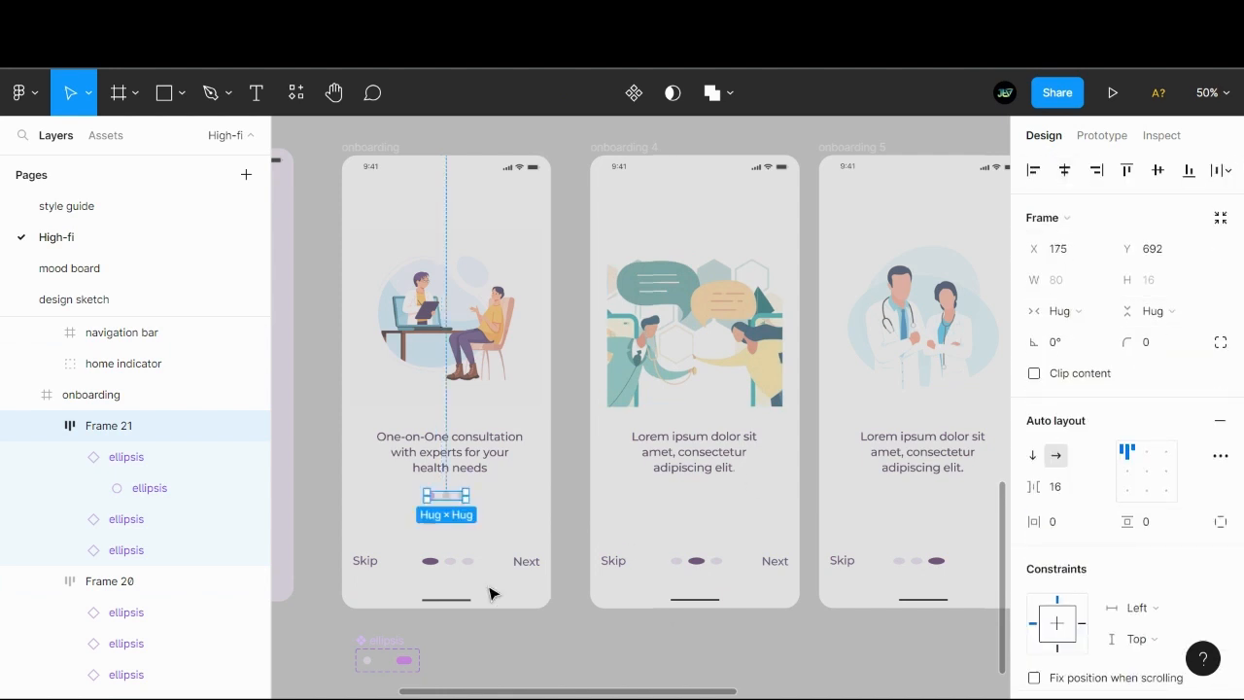
click(317, 459)
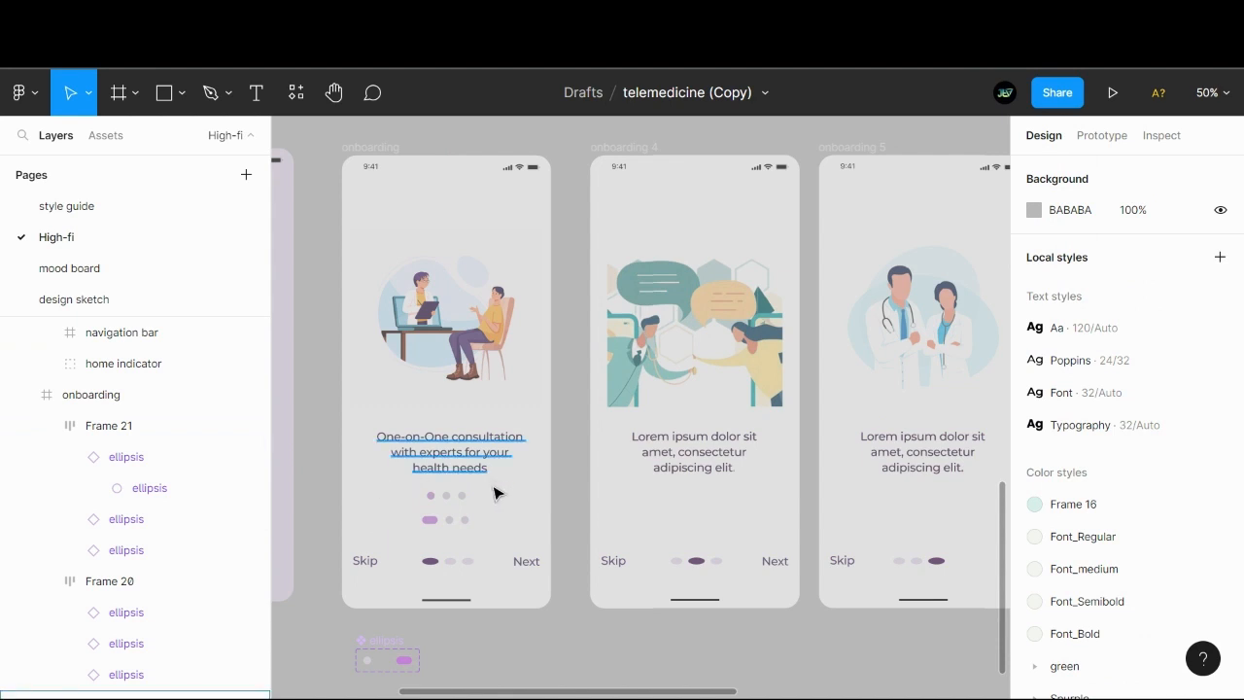
click(455, 499)
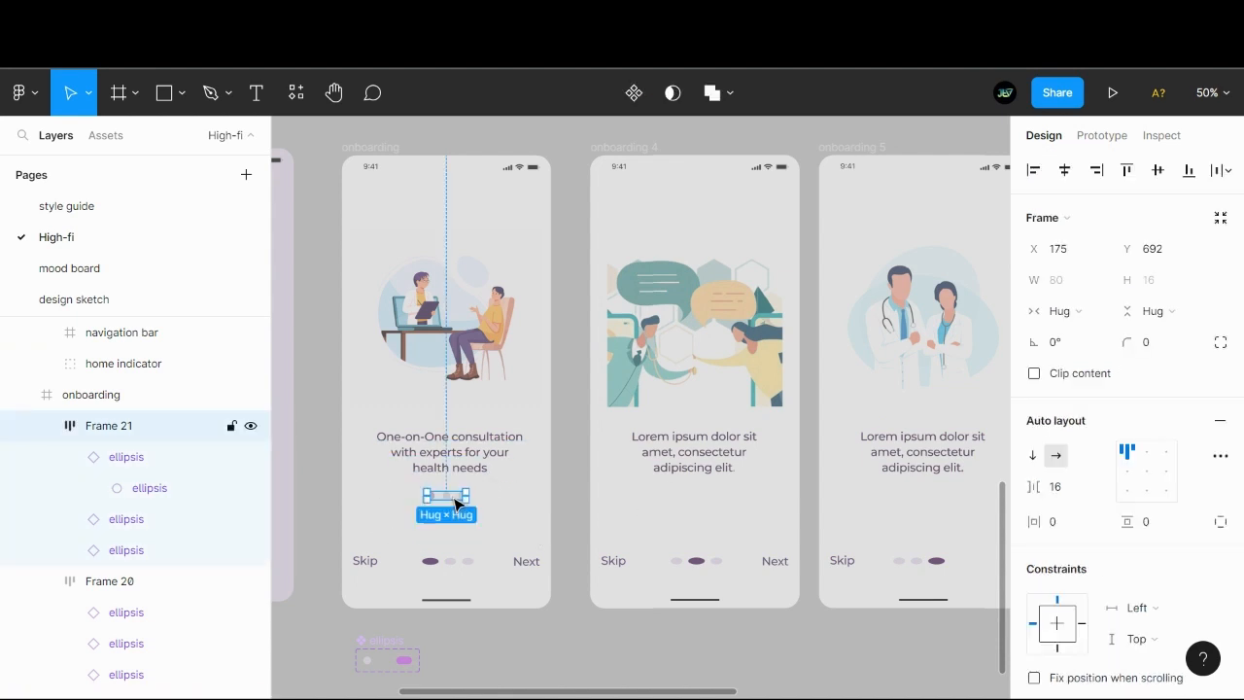
key(Delete)
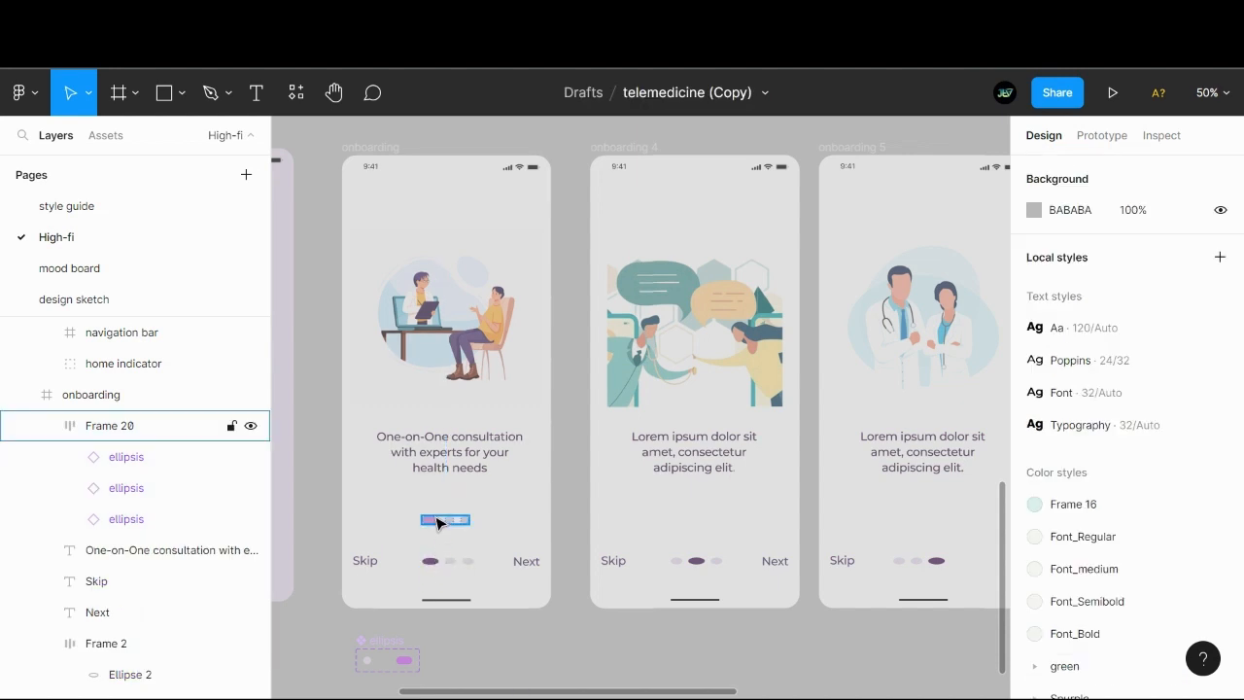
- Replace the first onboarding screen's old dark dots between Skip and Next with the purple pagination dots
click(437, 525)
key(Delete)
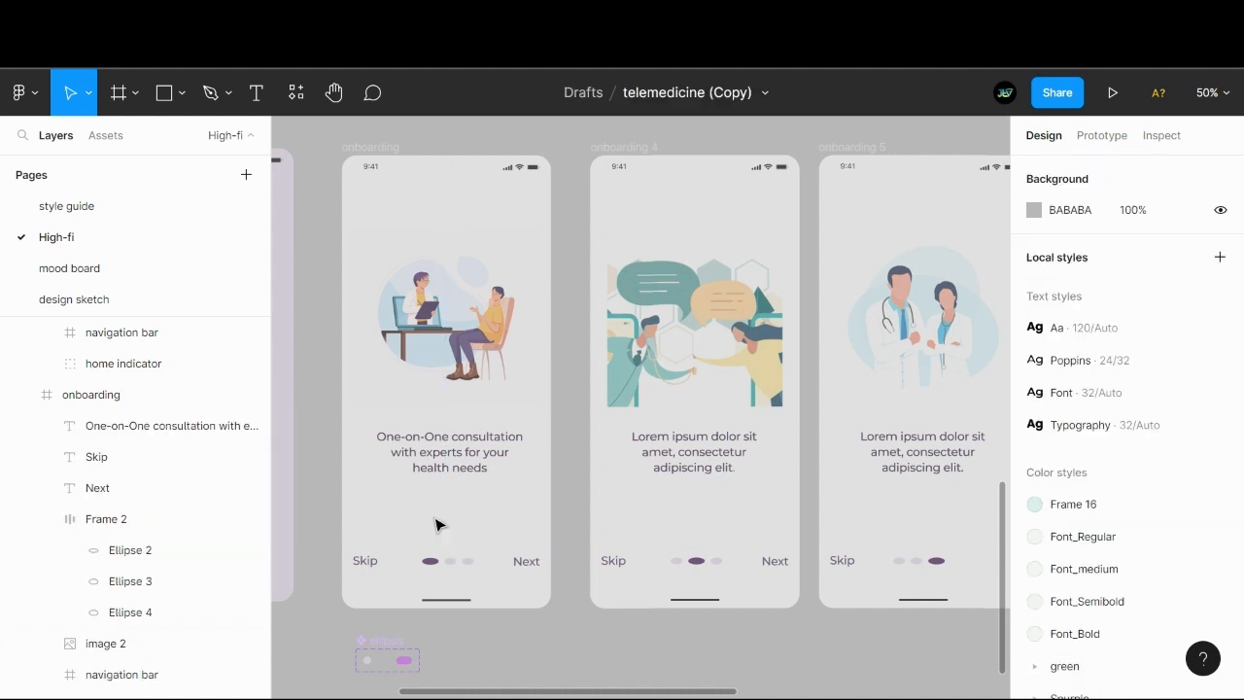
right_click(434, 569)
click(478, 142)
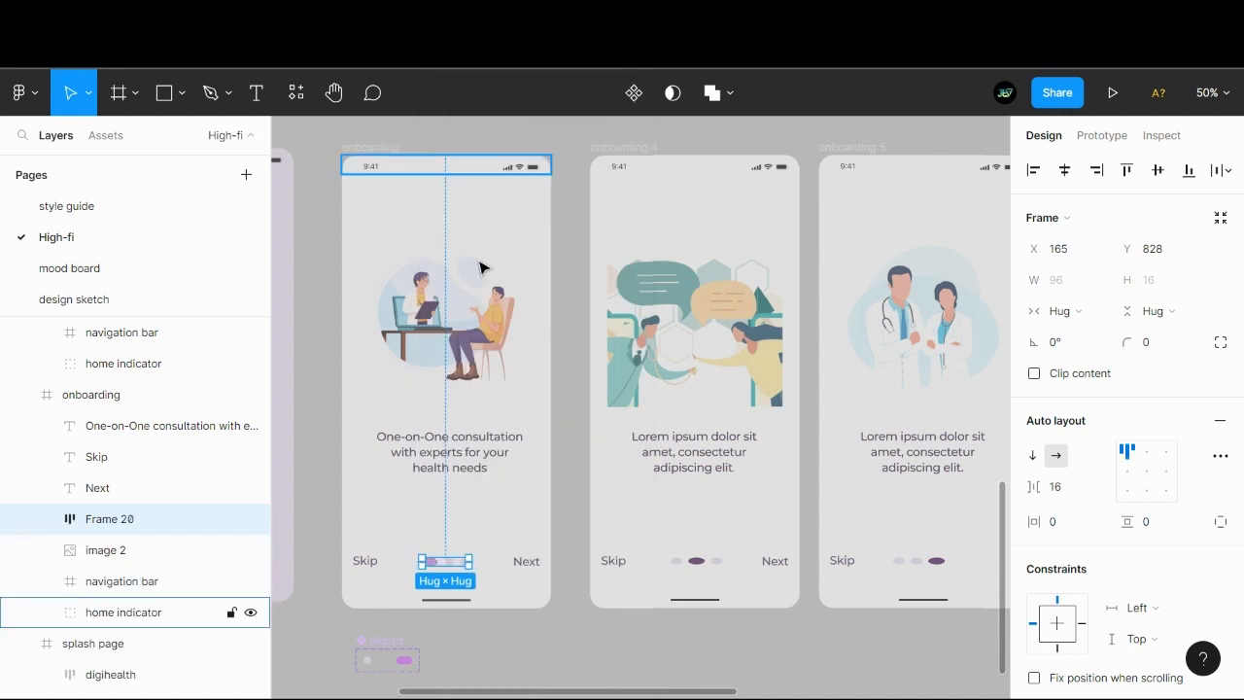
click(541, 633)
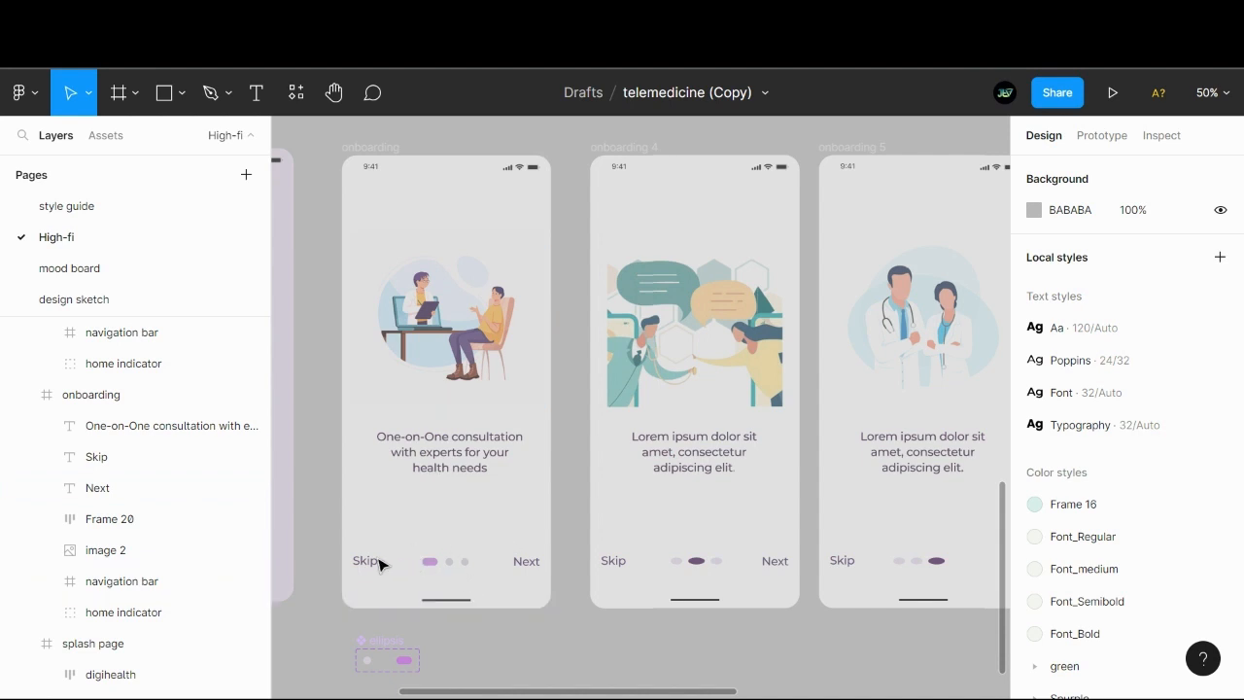
- Move the first onboarding screen's Skip label above the pagination dots to about Y 764 and centre it horizontally
drag(372, 566, 456, 540)
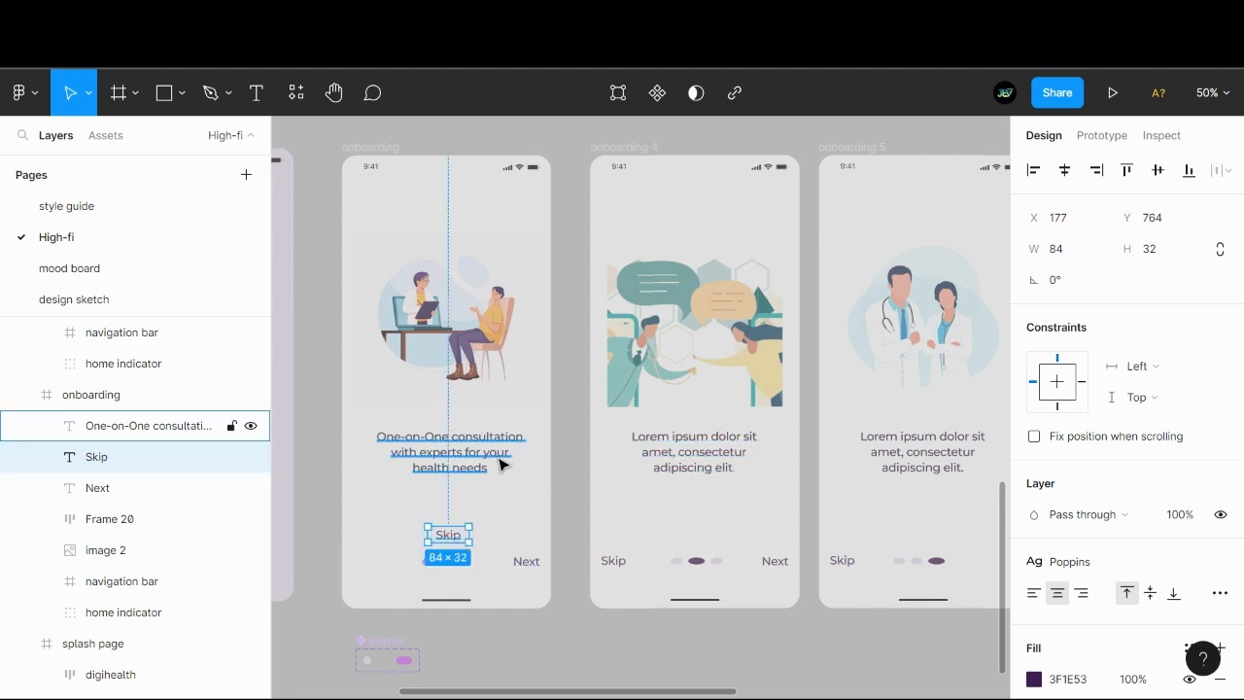
click(1066, 171)
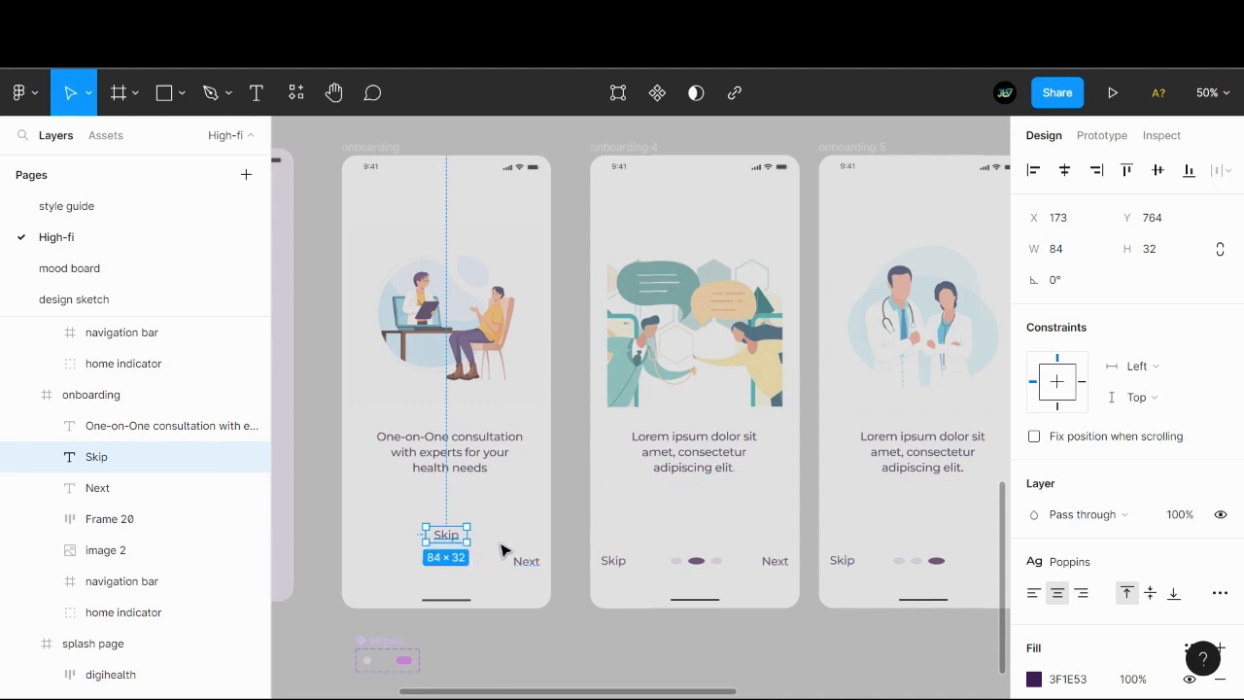
click(562, 241)
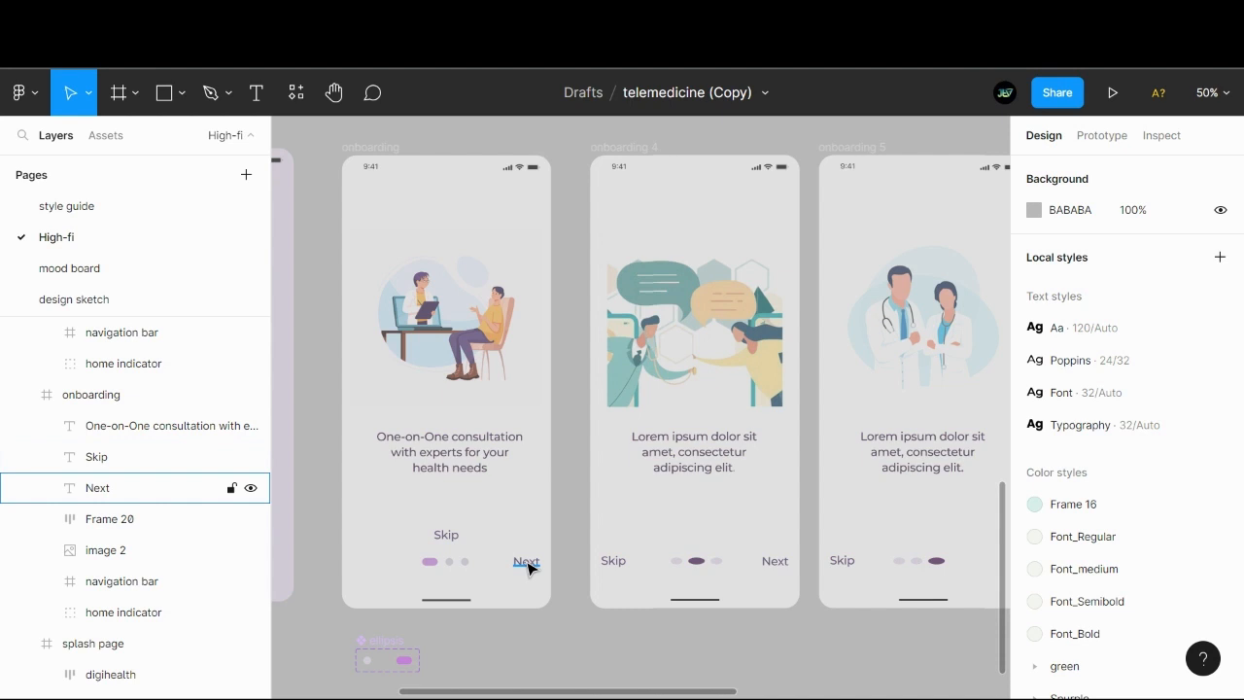
- Try a copy of the Next label on the opposite side of the pagination dots and delete the copy
drag(530, 568, 385, 571)
double_click(384, 563)
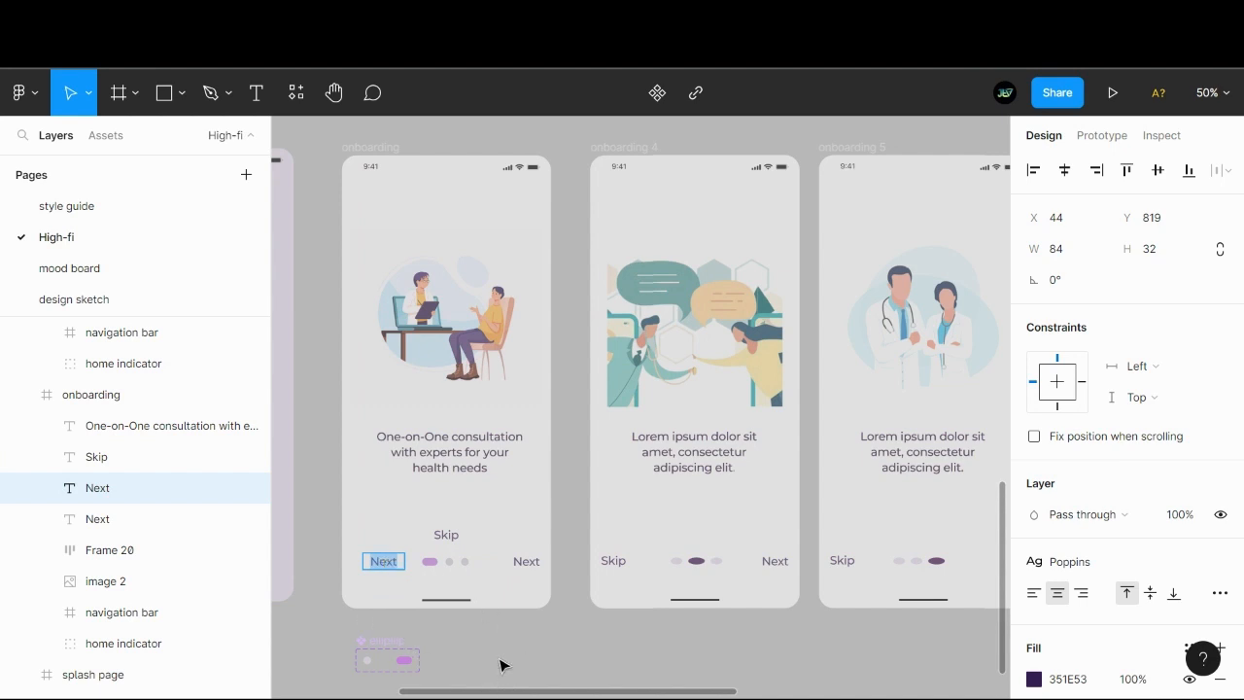
key(Escape)
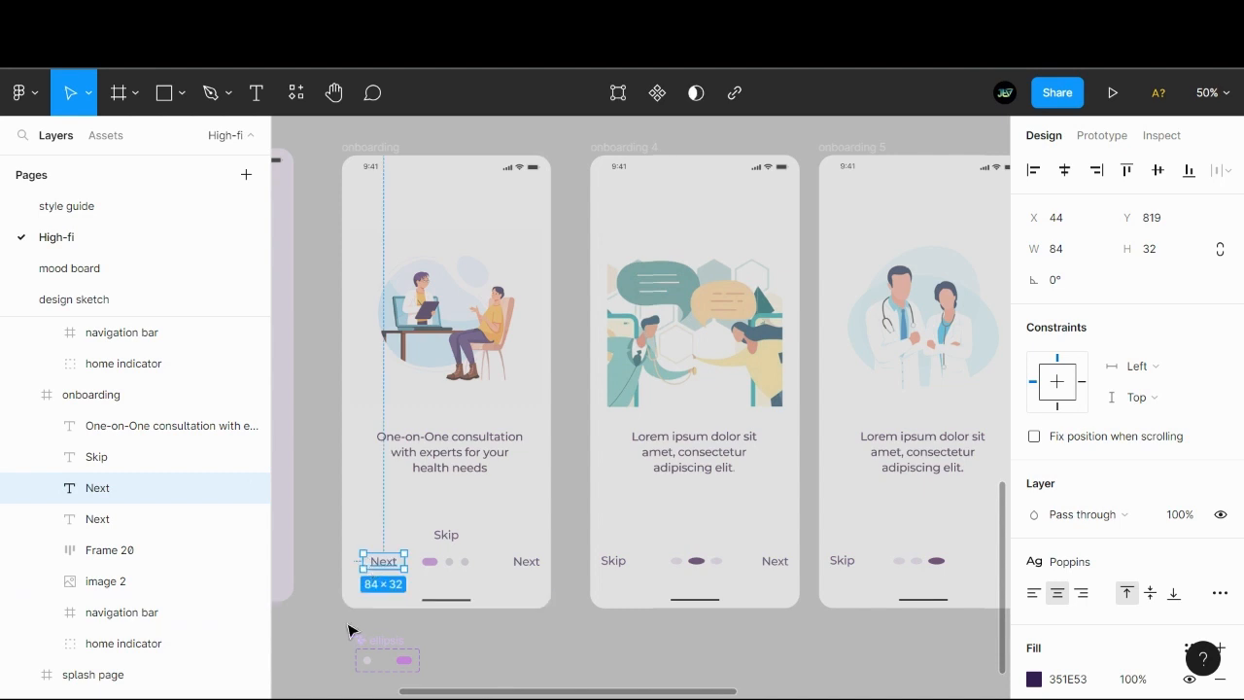
key(Delete)
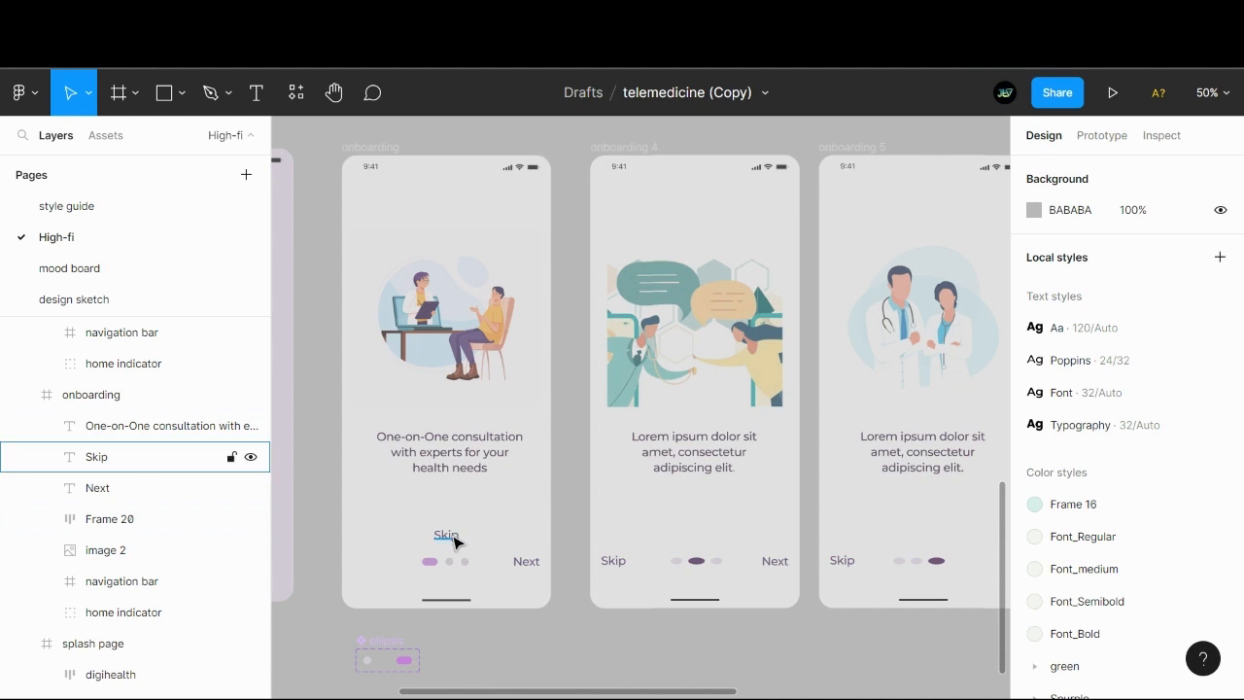
- Recolour the first onboarding screen's Skip label with the purple C782DF sampled from the splash page's Get Started button
drag(454, 537, 714, 486)
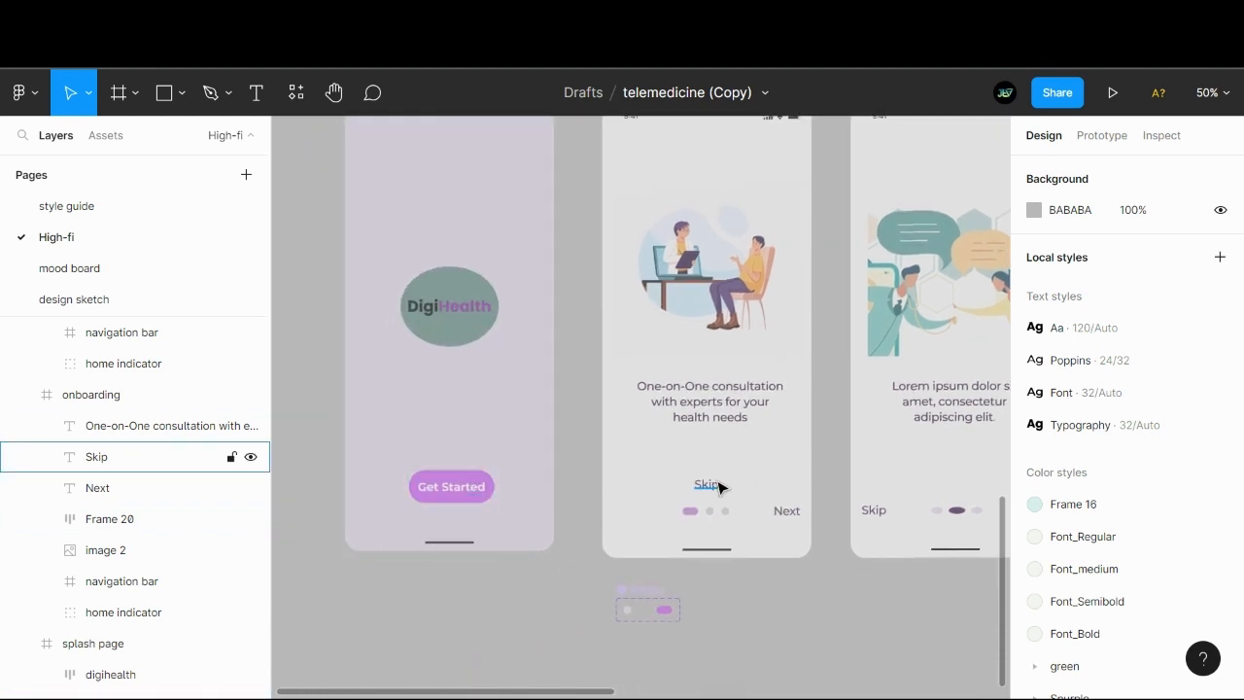
click(718, 485)
click(491, 491)
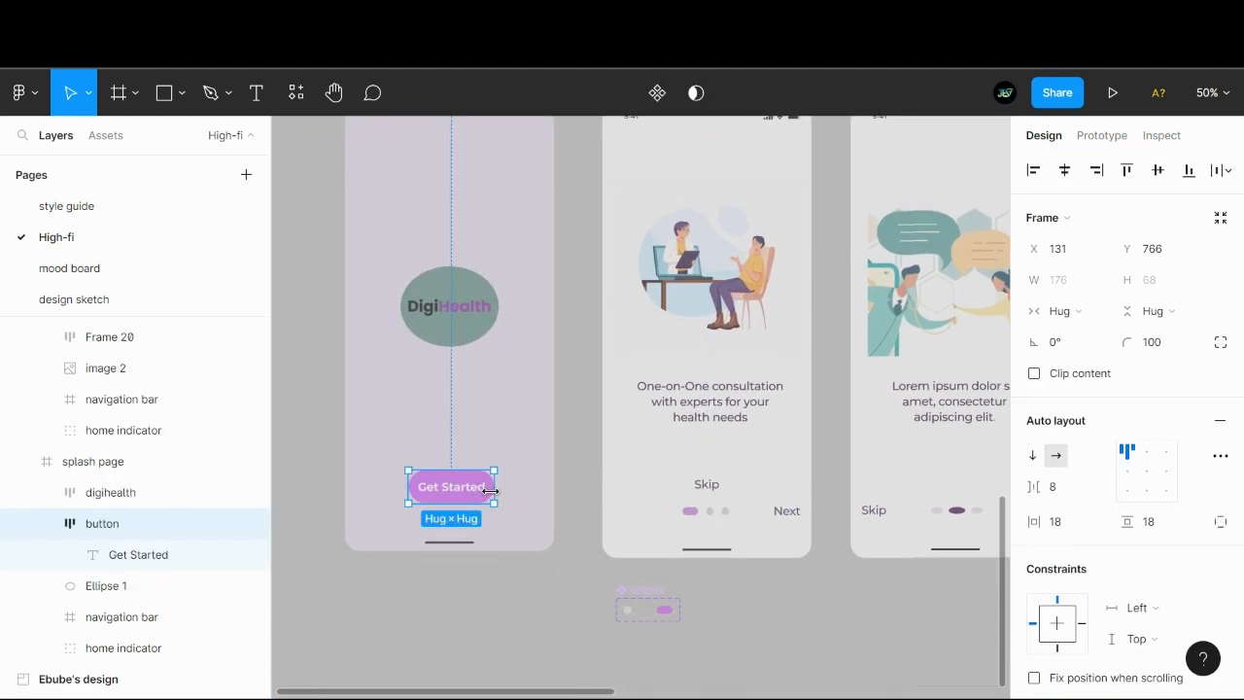
click(803, 589)
drag(803, 590, 639, 620)
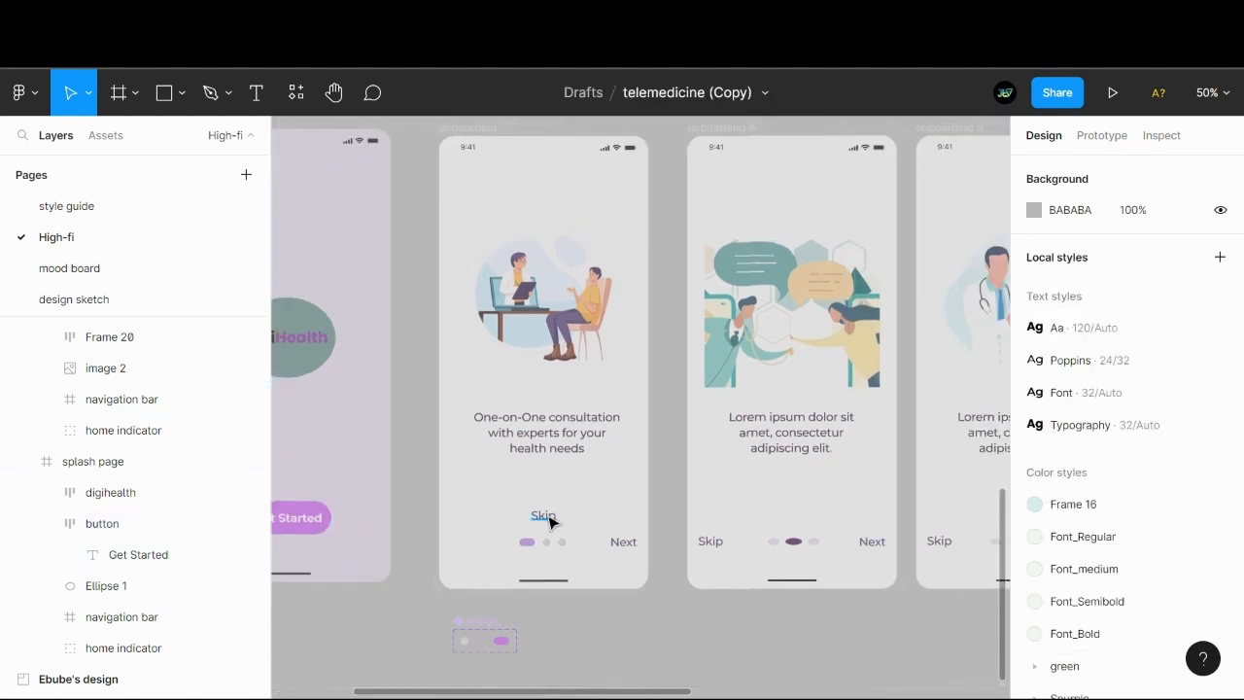
scroll(553, 515, left, 1)
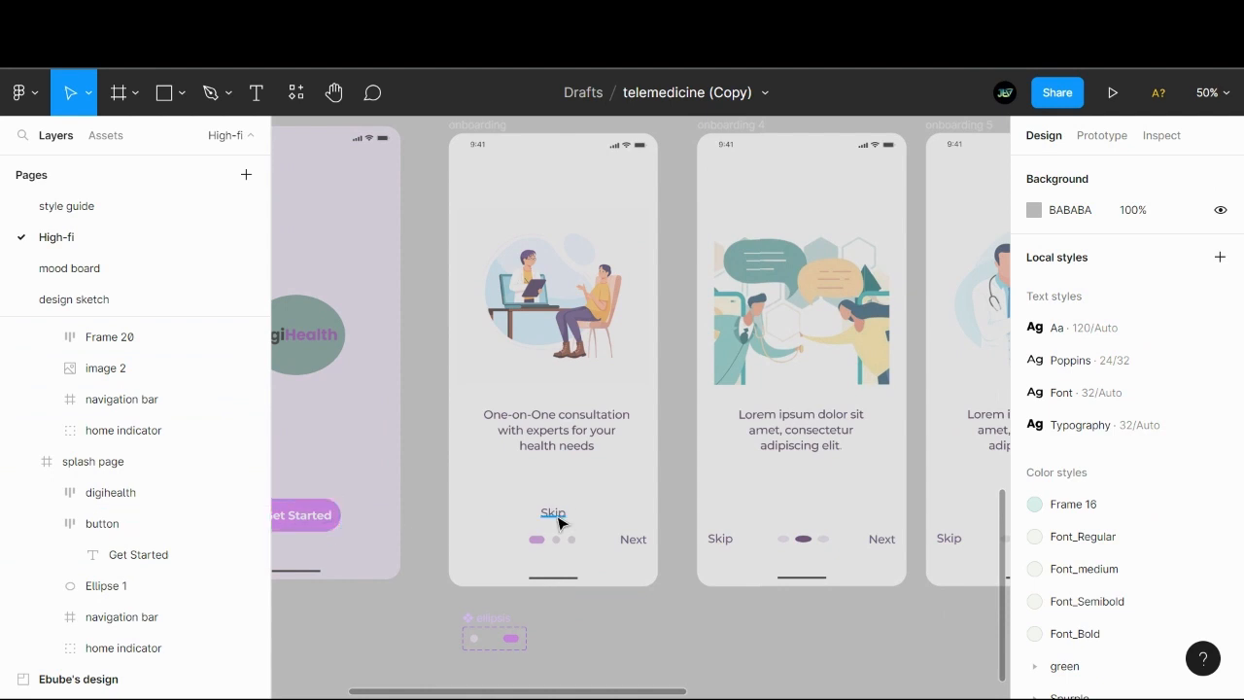
click(553, 513)
key(i)
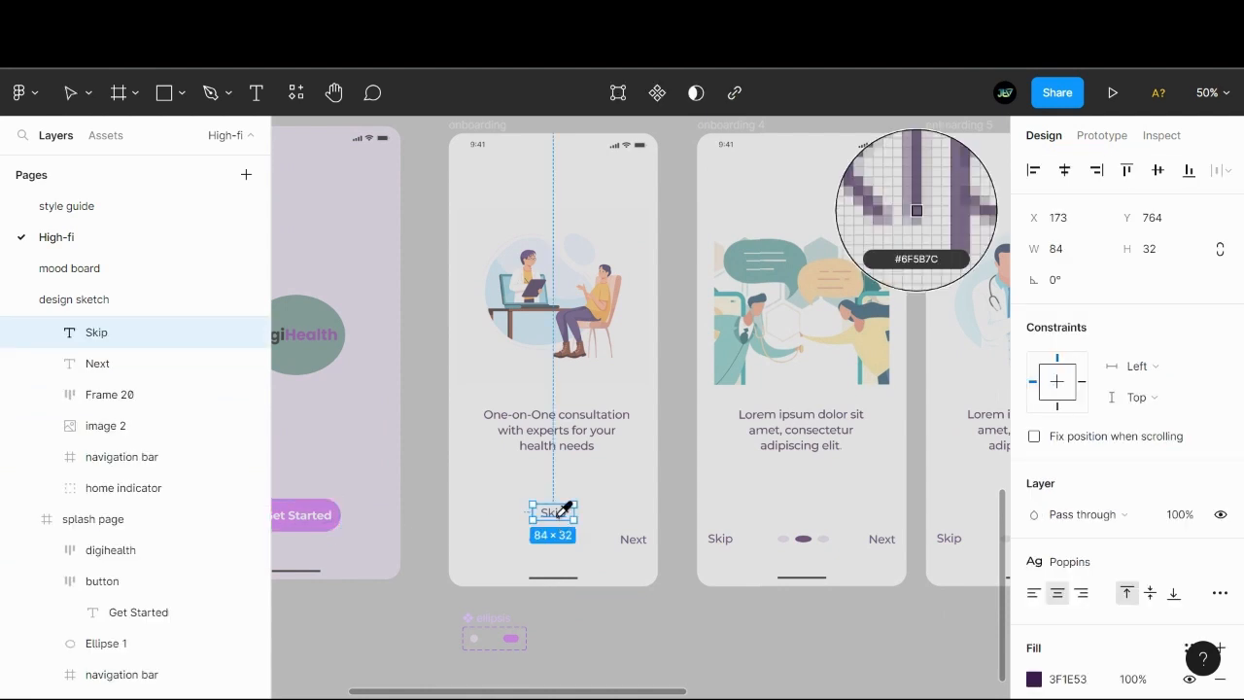
click(324, 504)
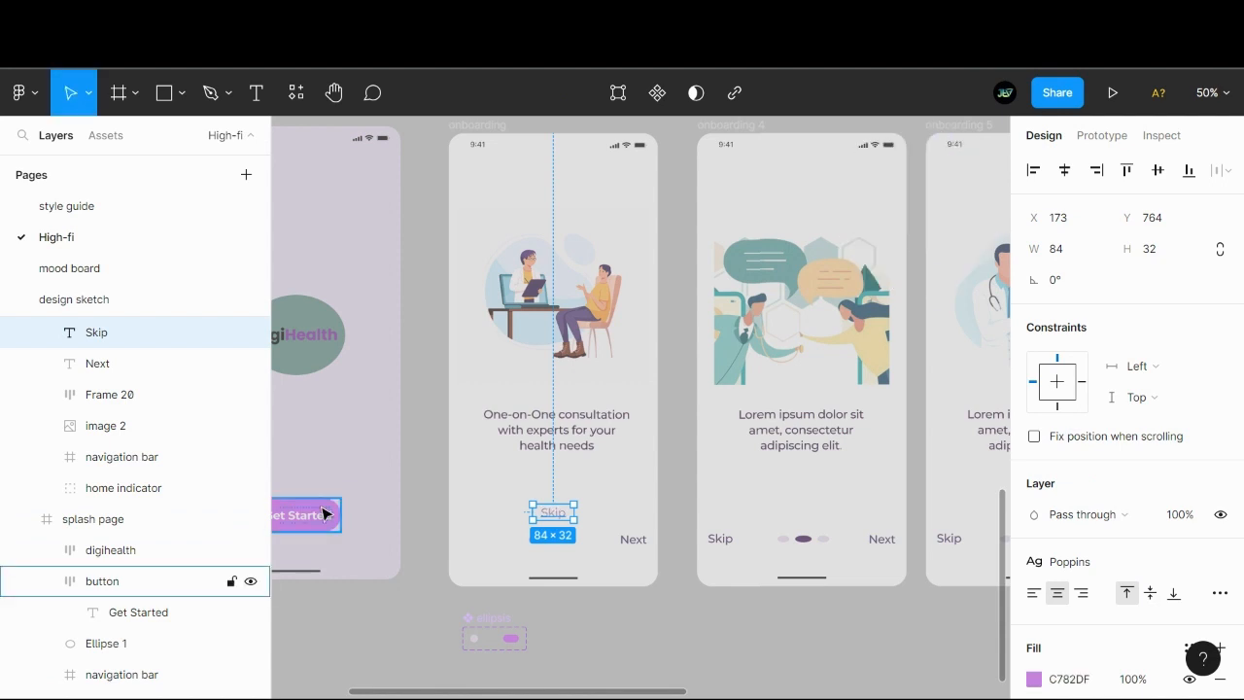
click(654, 609)
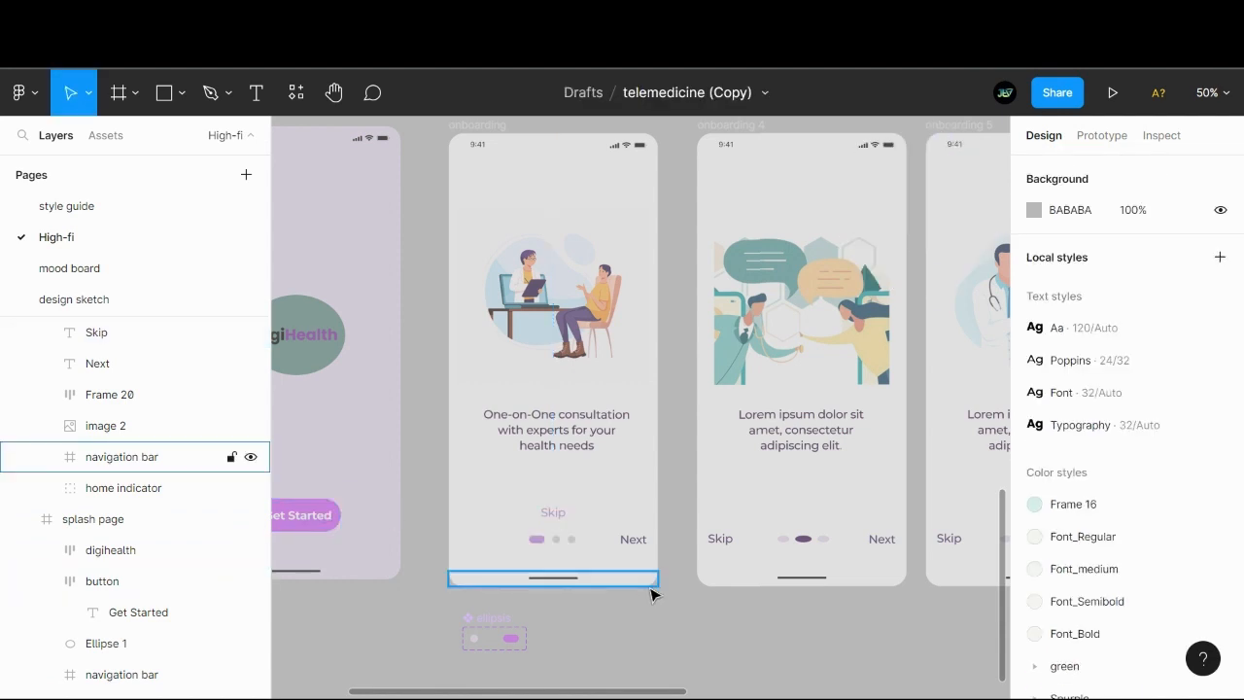
click(572, 438)
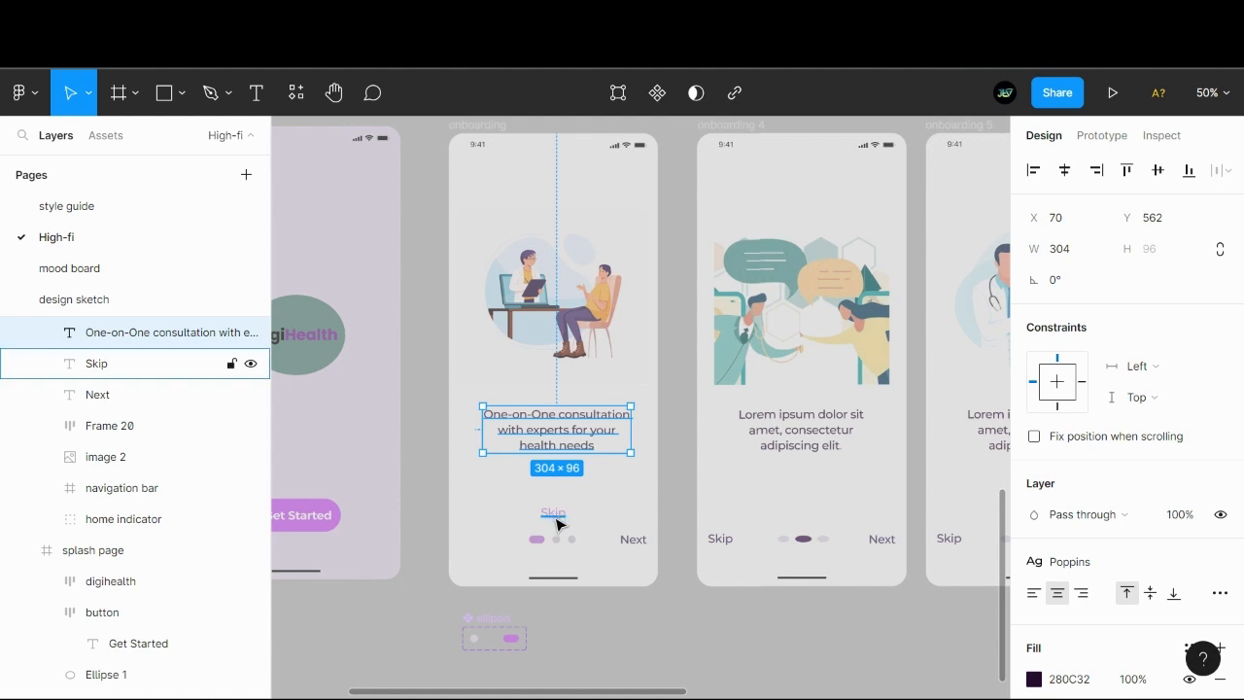
click(649, 484)
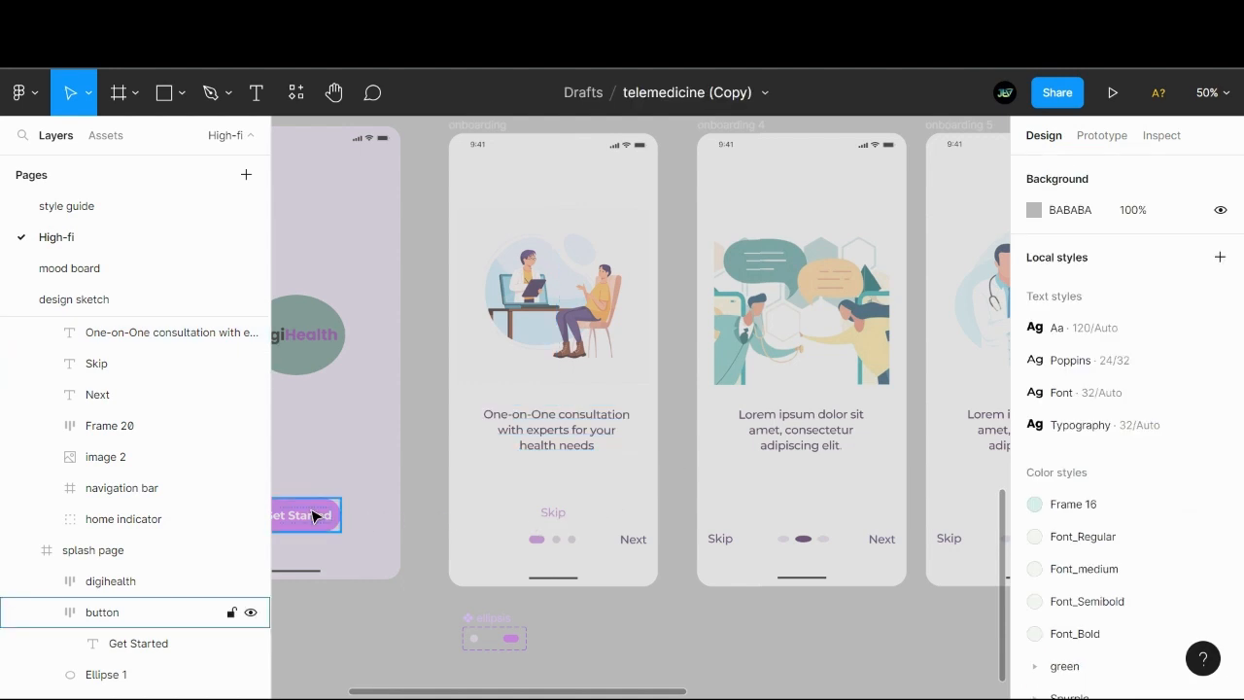
click(559, 519)
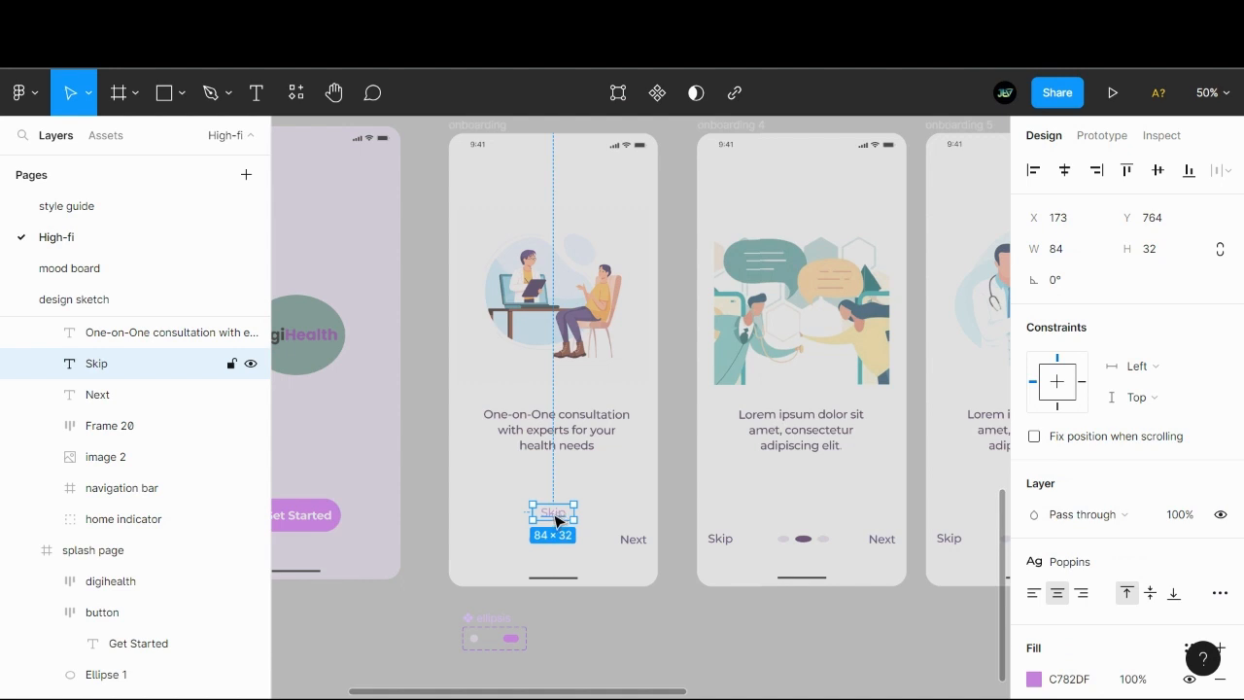
click(613, 637)
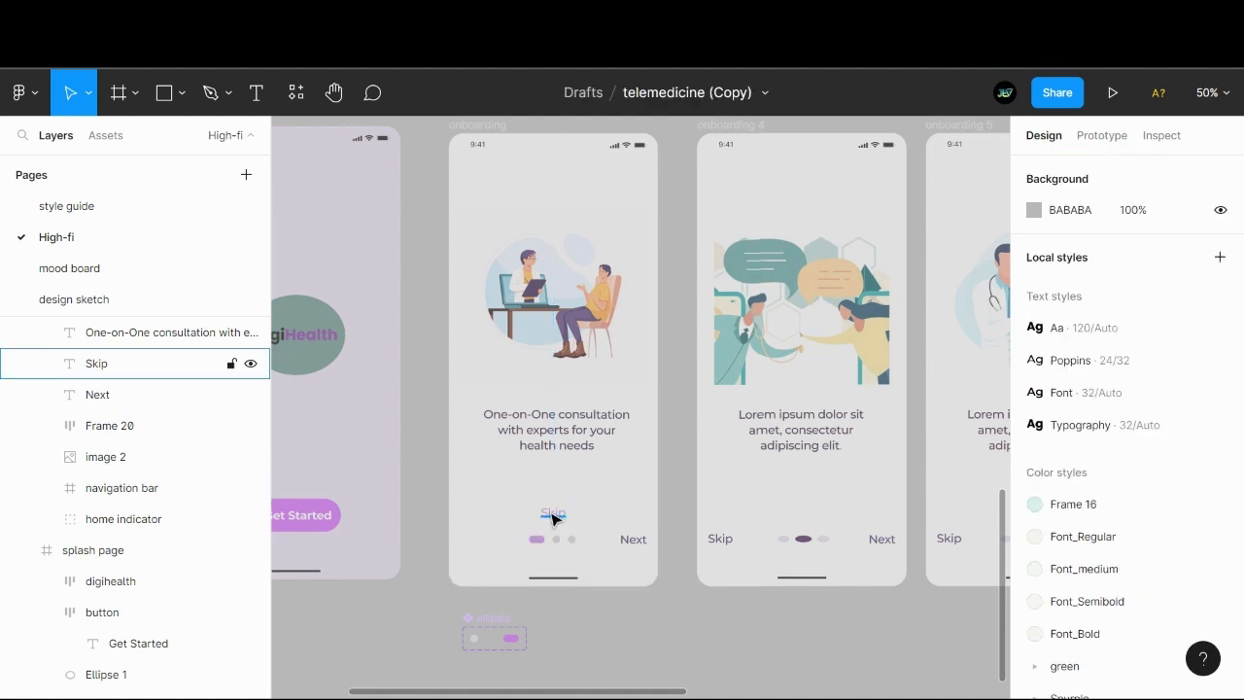
- Copy the first onboarding screen's purple Skip label into the onboarding 4 and onboarding 5 frames at the same position
click(552, 519)
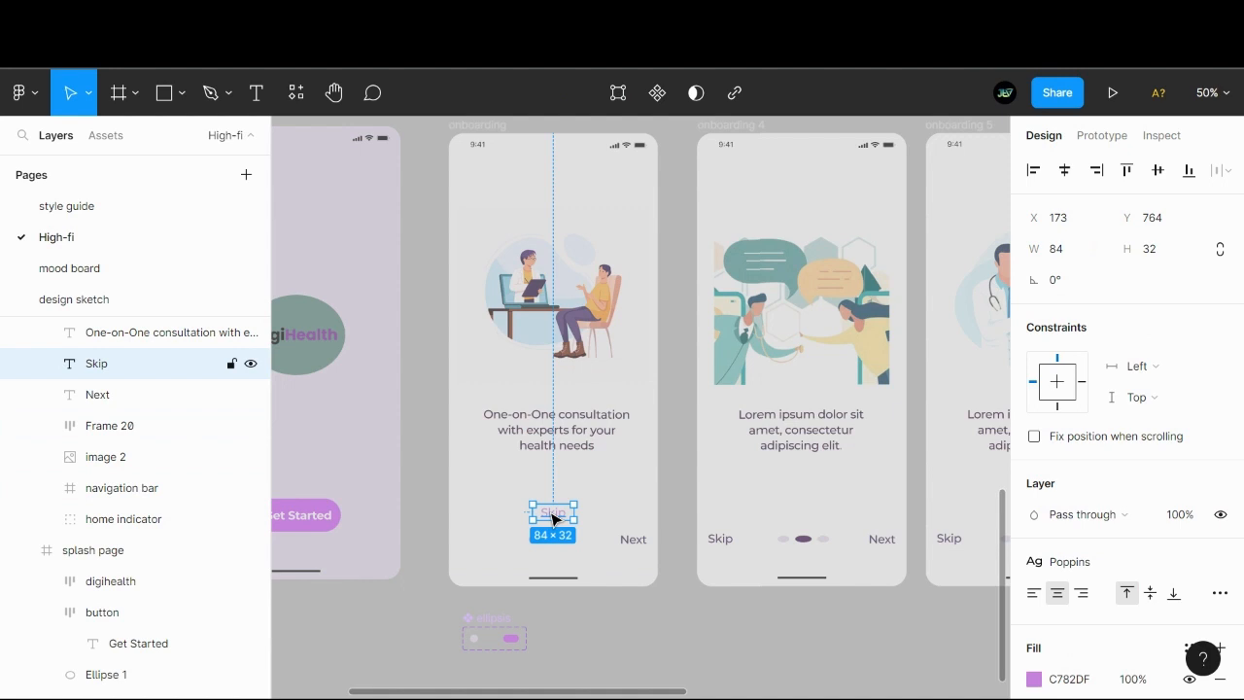
scroll(470, 537, right, 2)
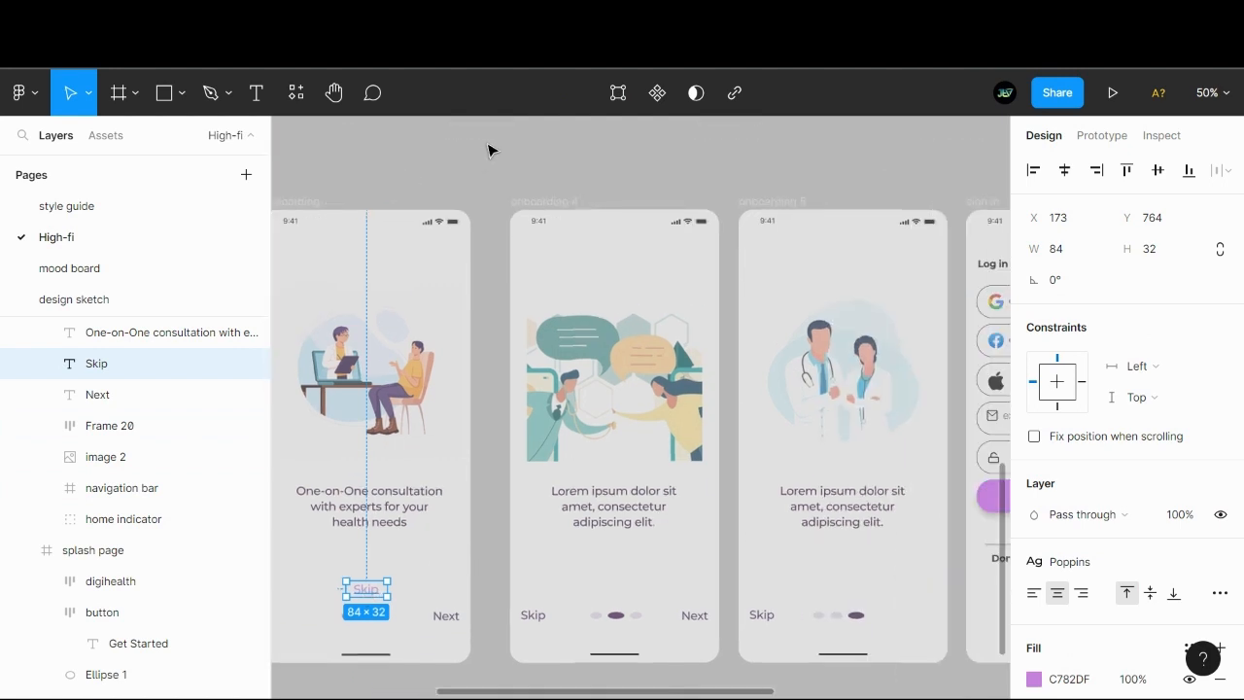
click(545, 201)
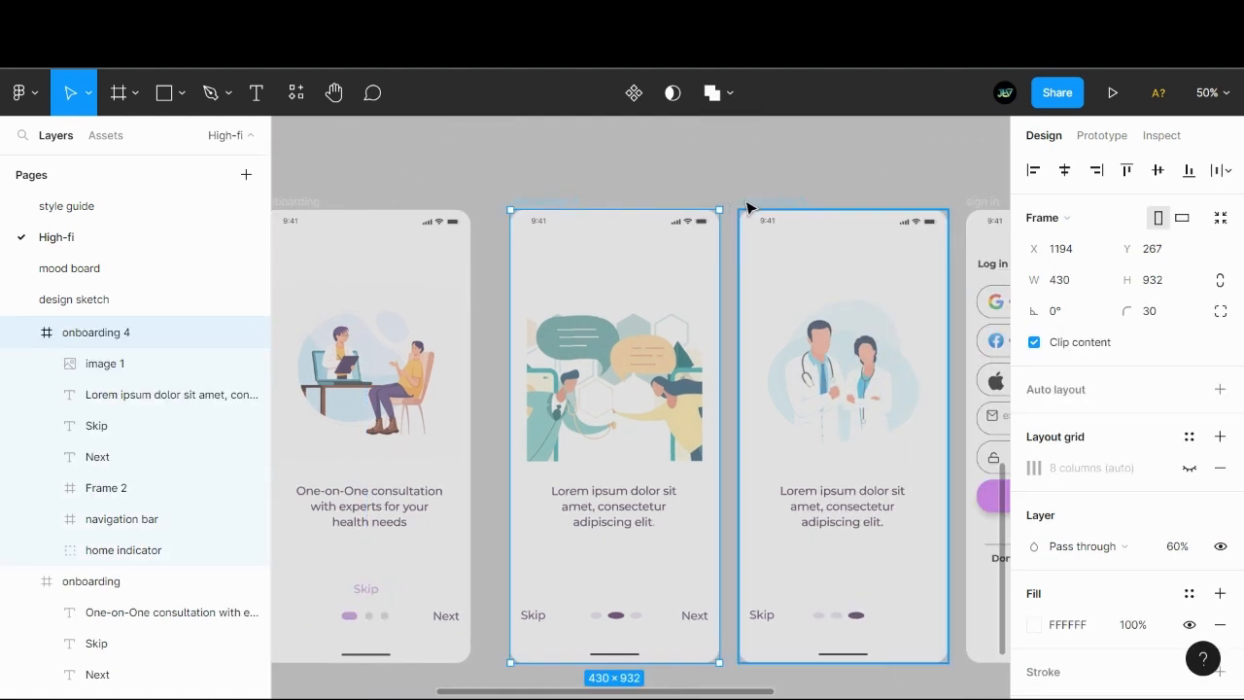
shift+click(747, 202)
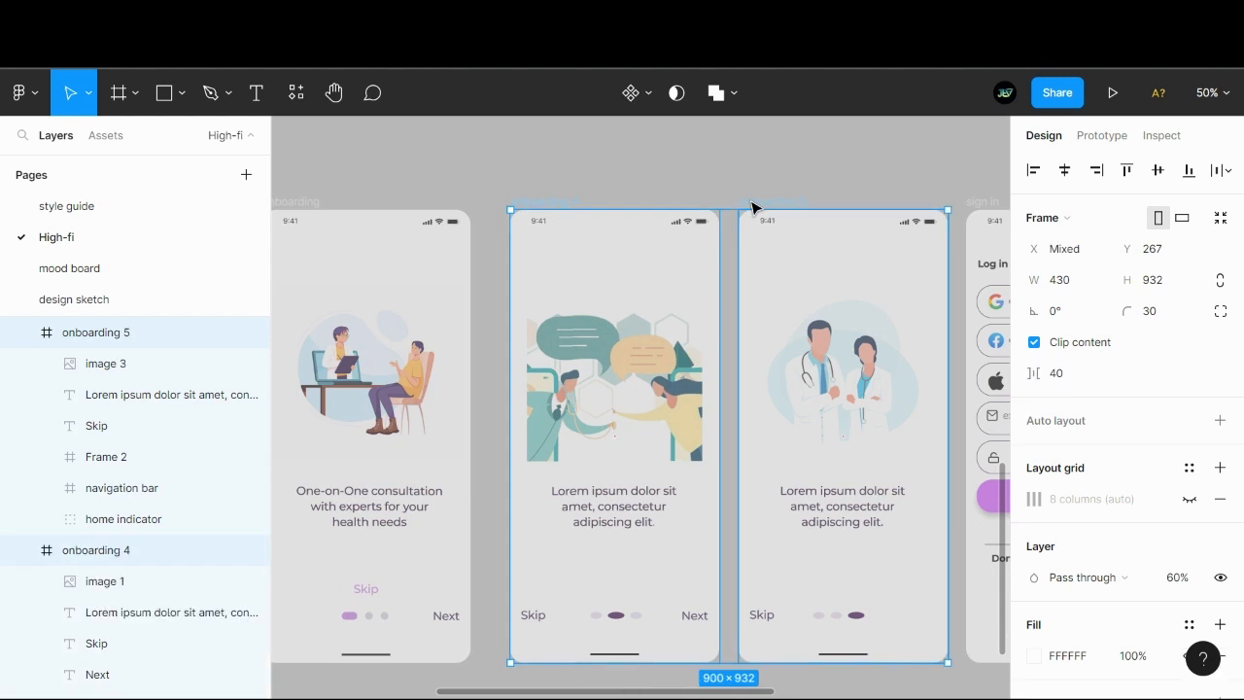
key(ctrl+v)
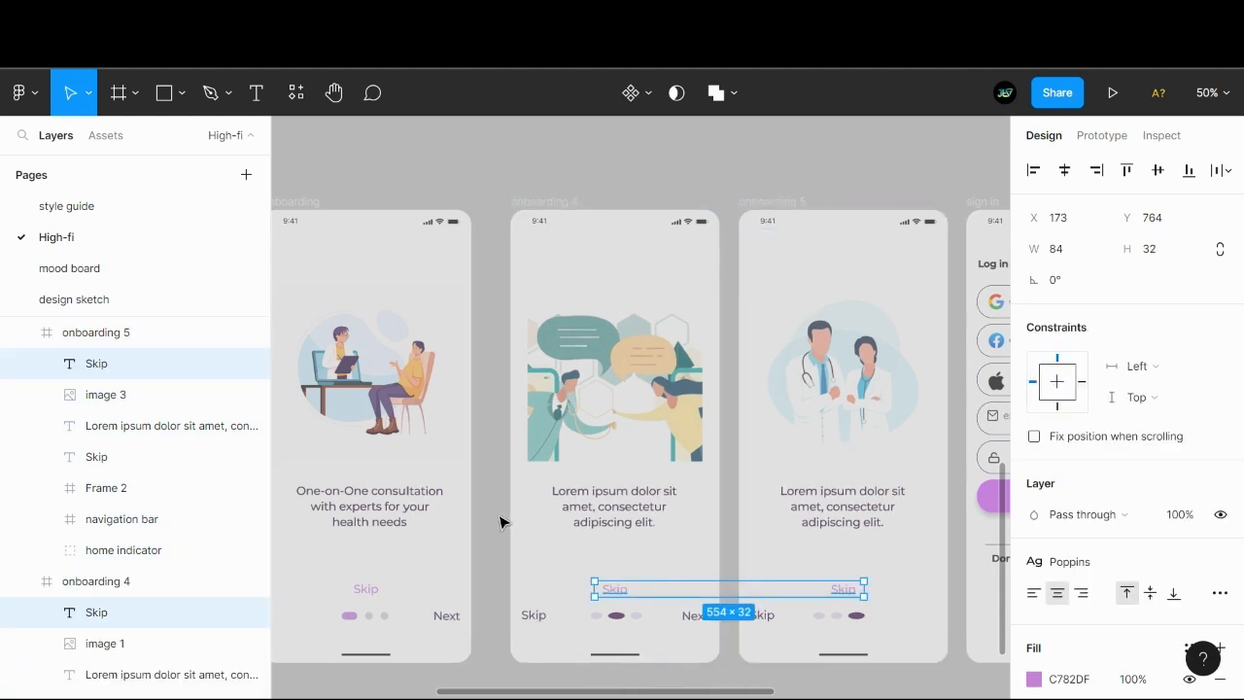
click(487, 534)
- Change the dark Skip label beside the pagination dots in the onboarding 4 frame to Back
scroll(494, 486, down, 3)
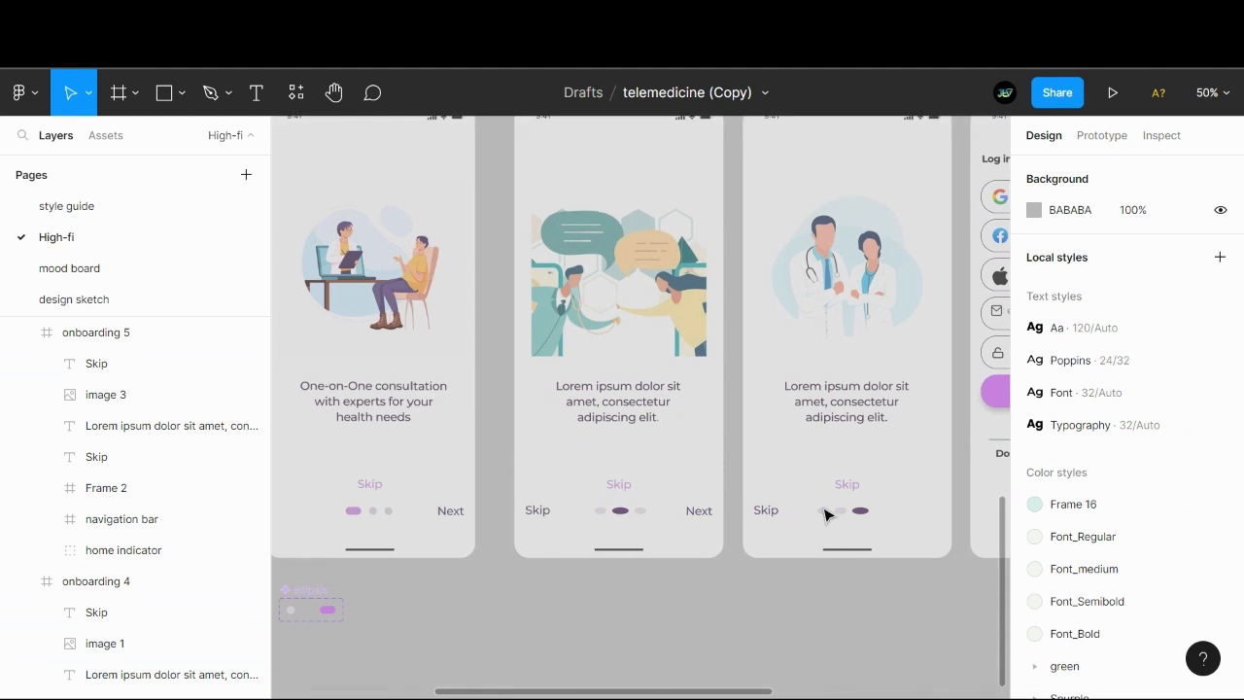
drag(559, 595, 619, 574)
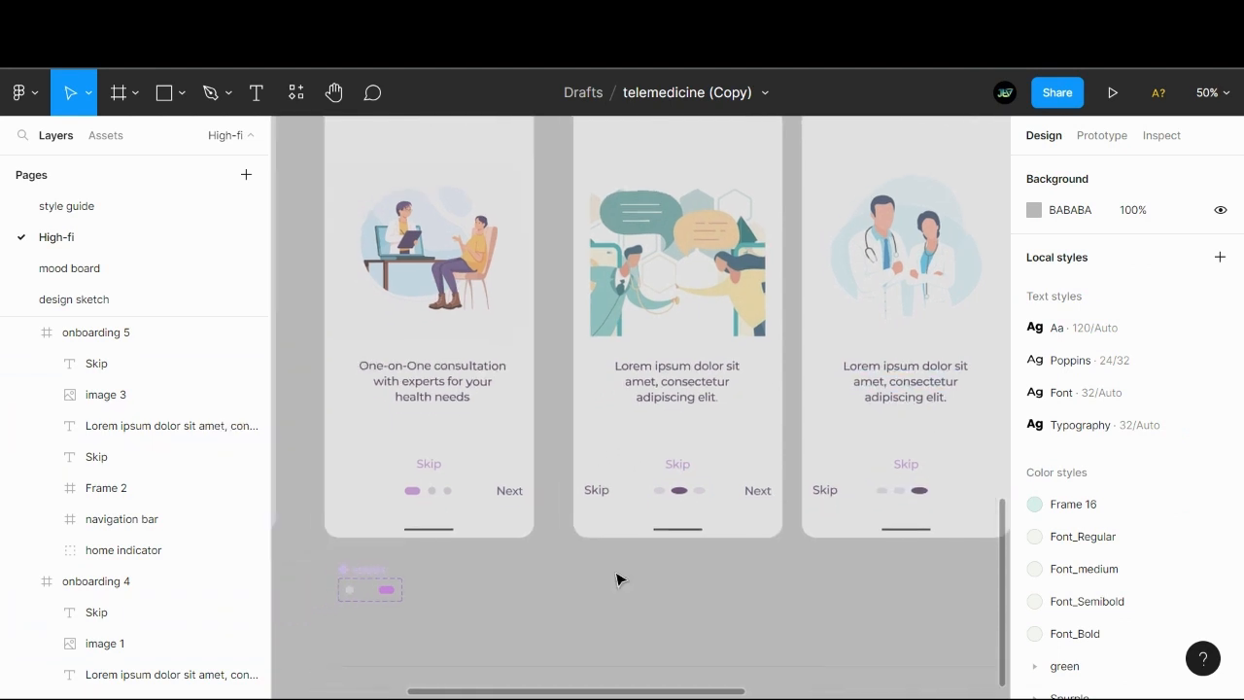
click(601, 489)
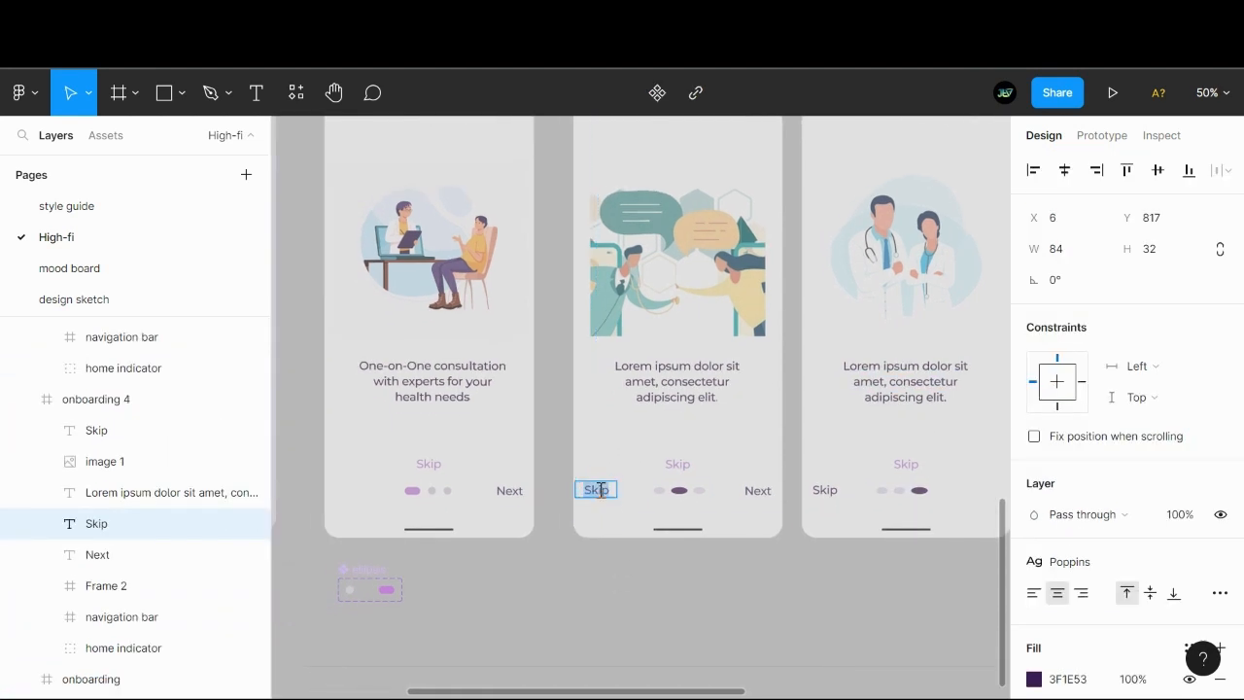
text(Back)
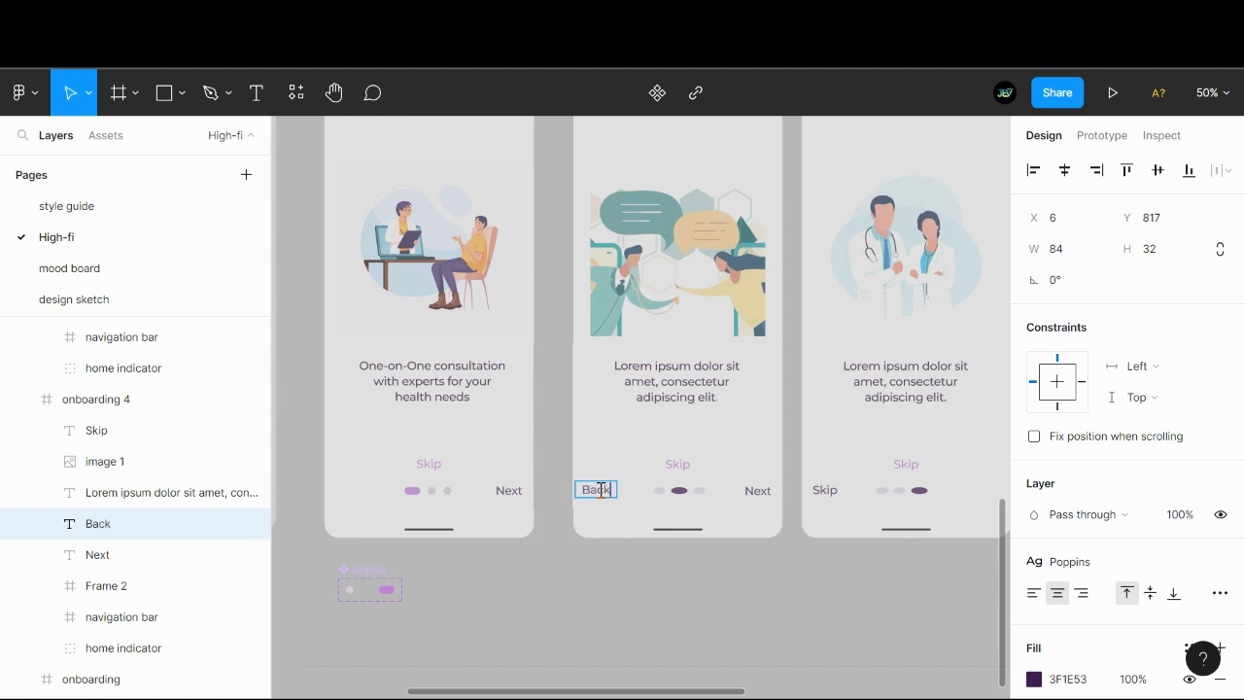
key(Escape)
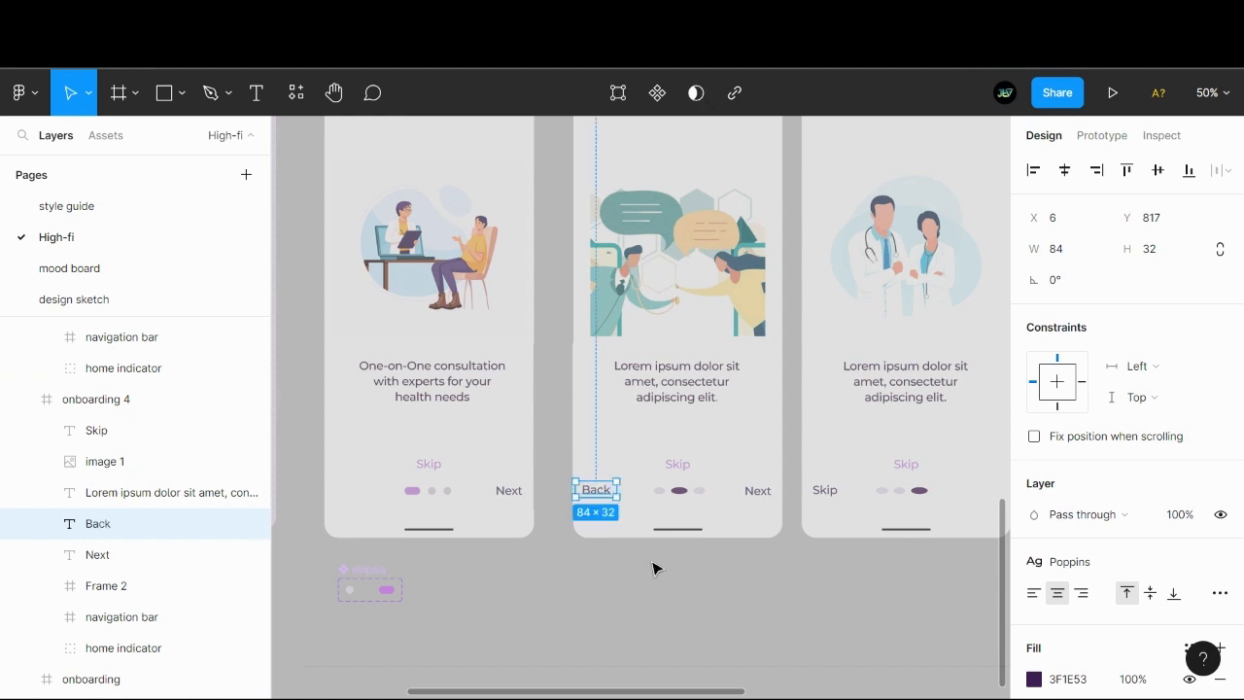
click(763, 492)
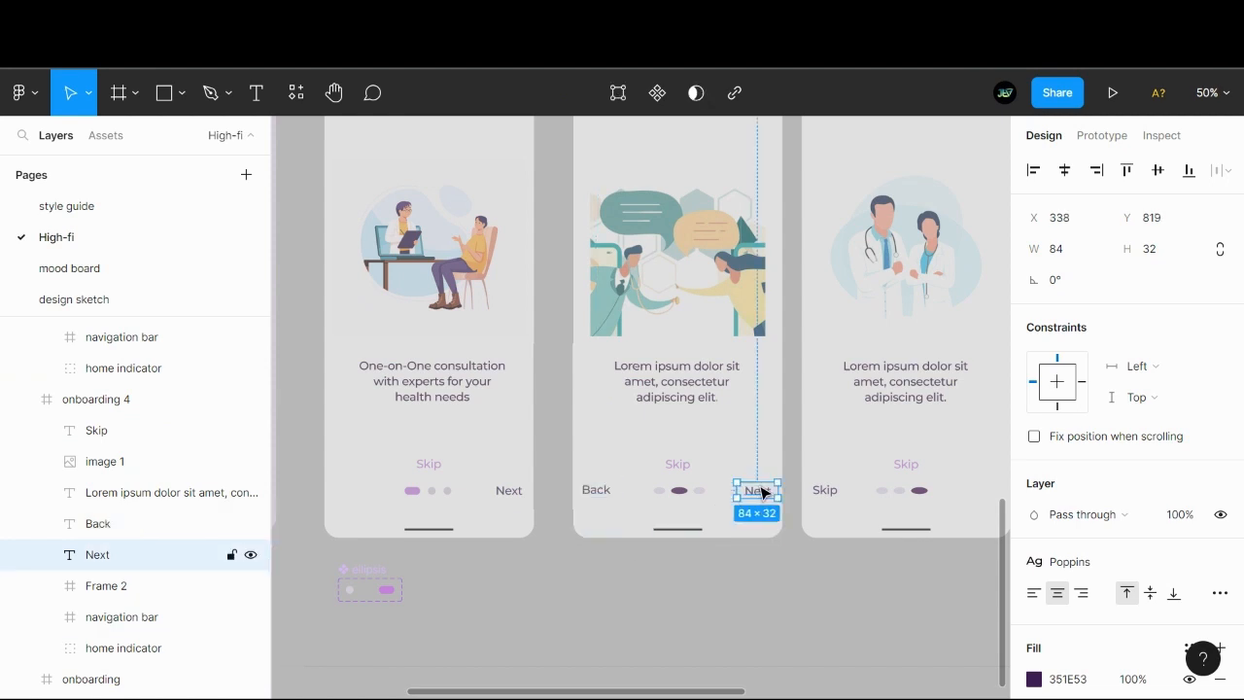
shift+click(607, 497)
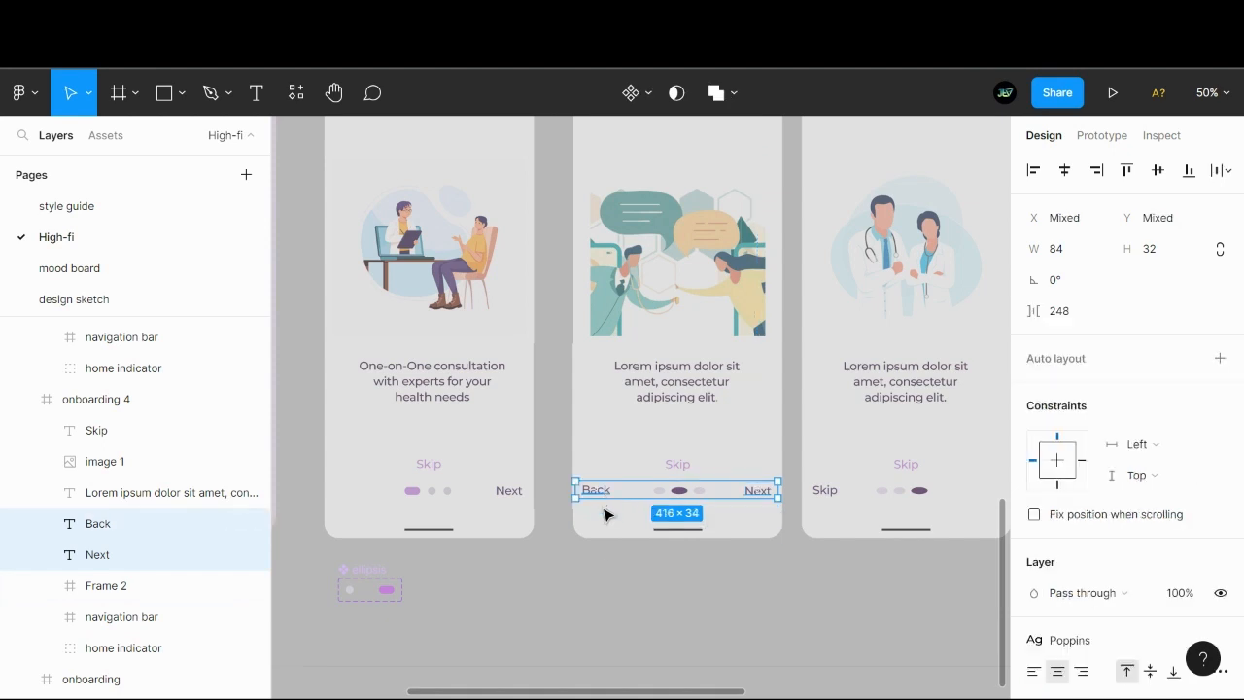
click(613, 577)
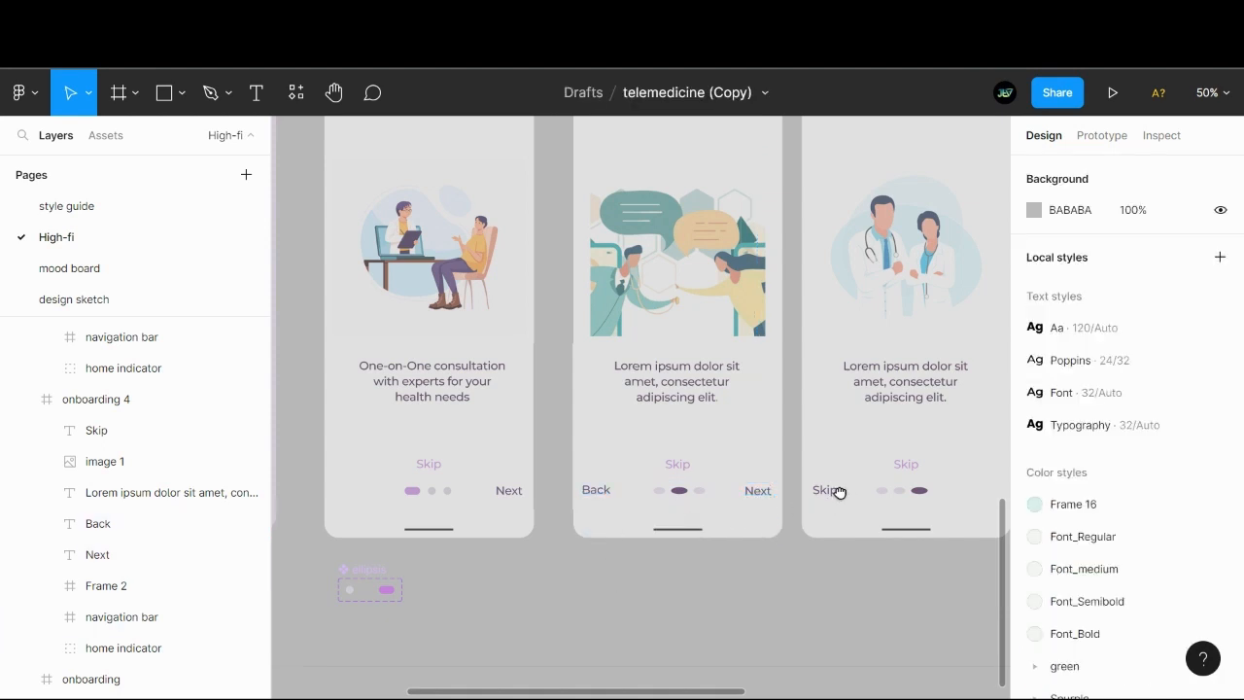
- Change the dark Skip label beside the pagination dots in the onboarding 5 frame to Back
scroll(839, 492, right, 2)
click(734, 491)
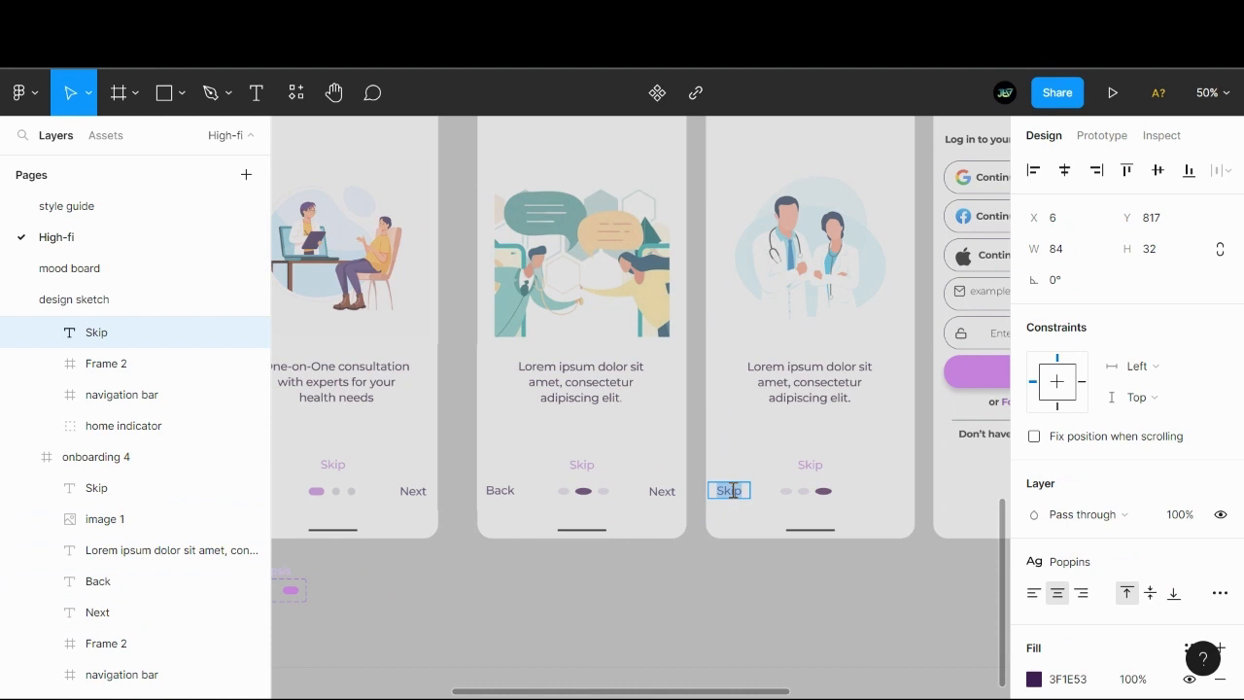
text(Back)
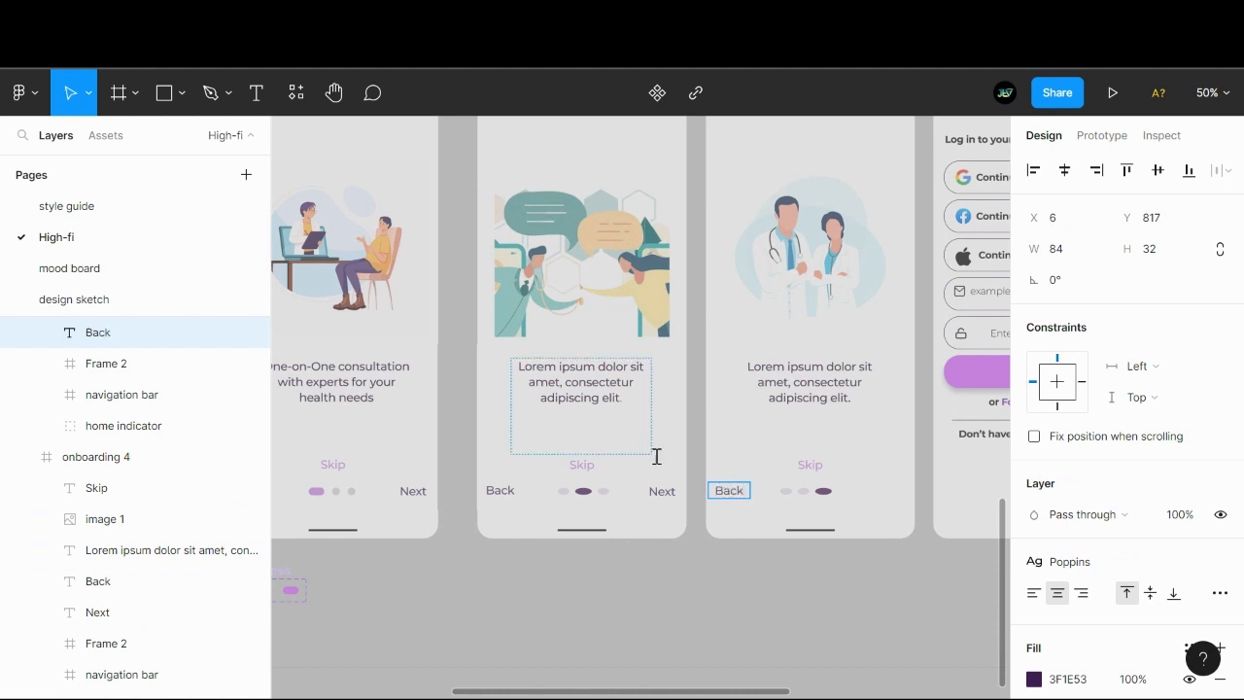
key(Escape)
click(596, 628)
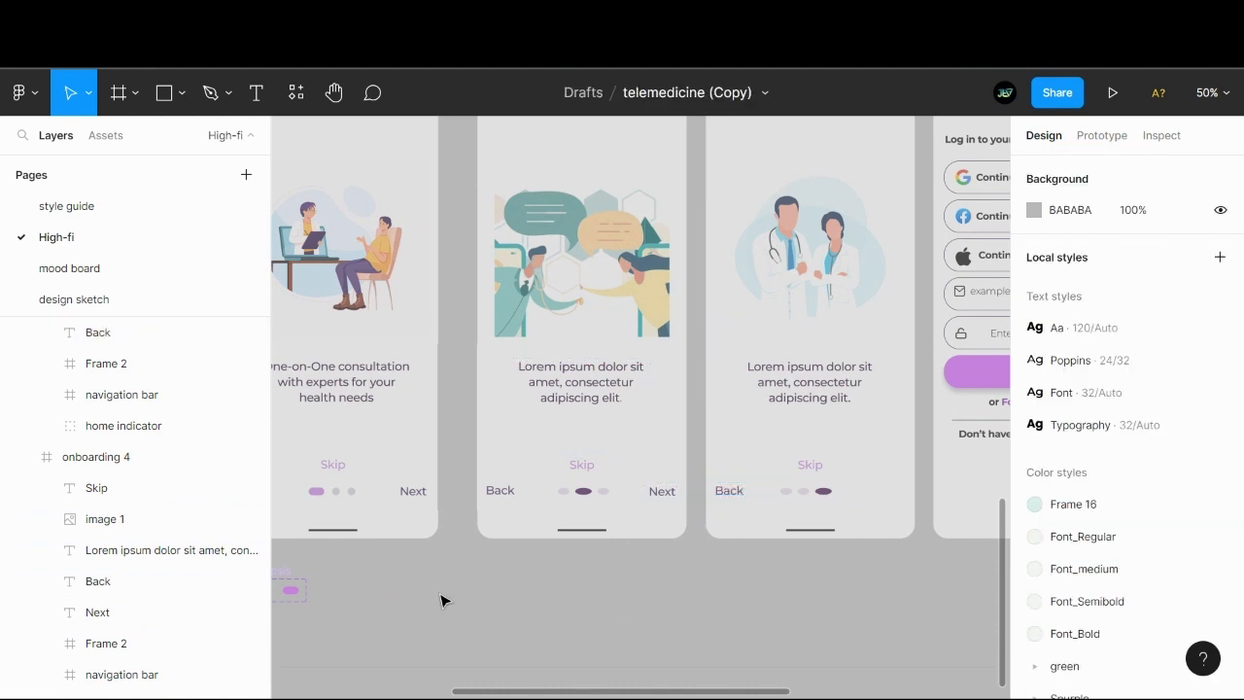
- Replace the old dark pagination dots in onboarding 4 and onboarding 5 with a copy of the first onboarding screen's purple dots
drag(441, 600, 499, 595)
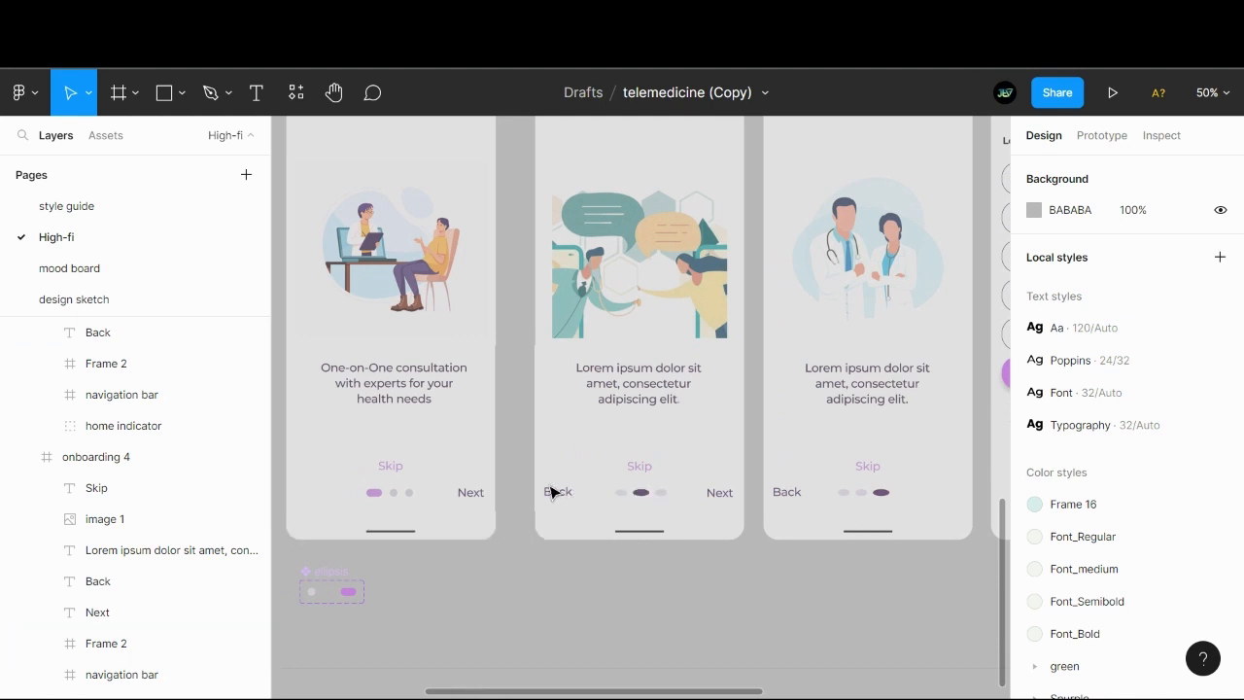
click(398, 500)
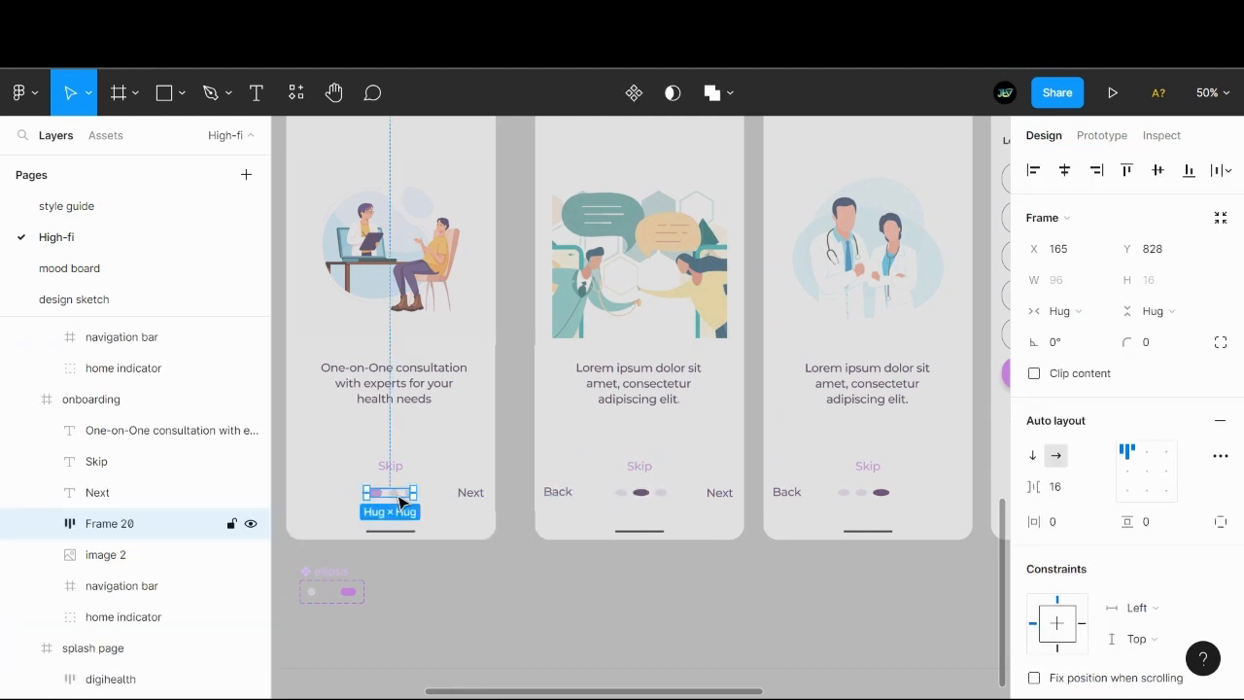
click(638, 493)
shift+click(853, 493)
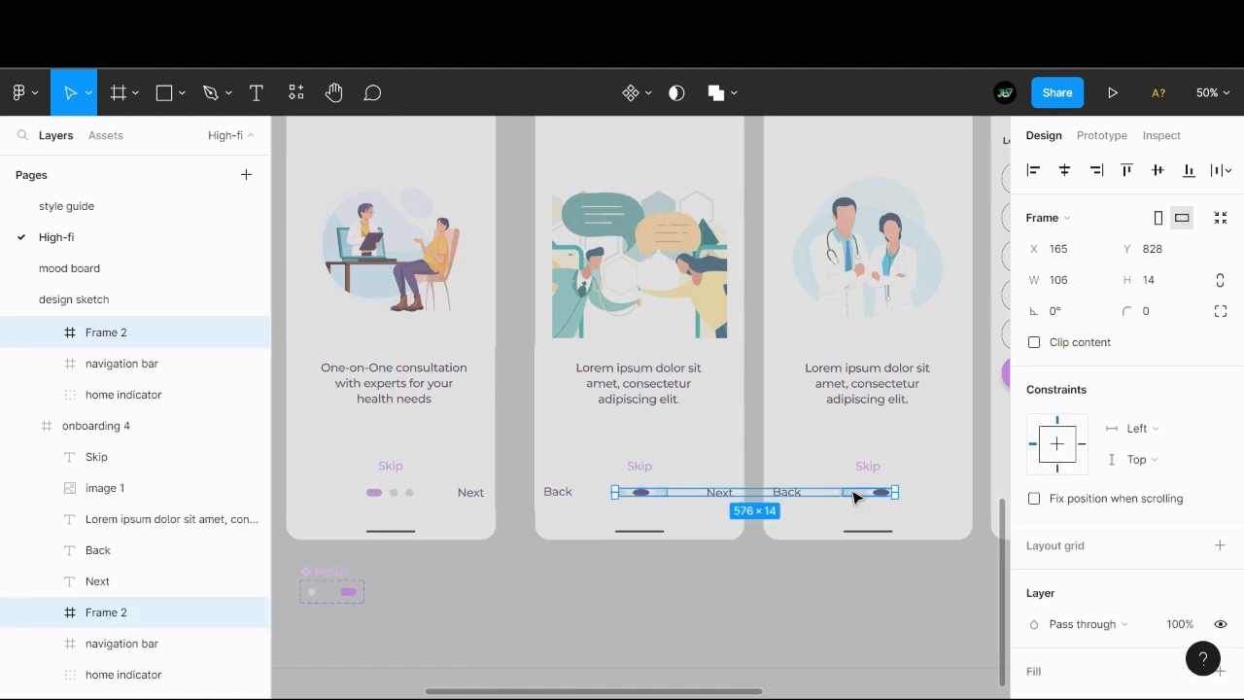
key(ctrl+shift+r)
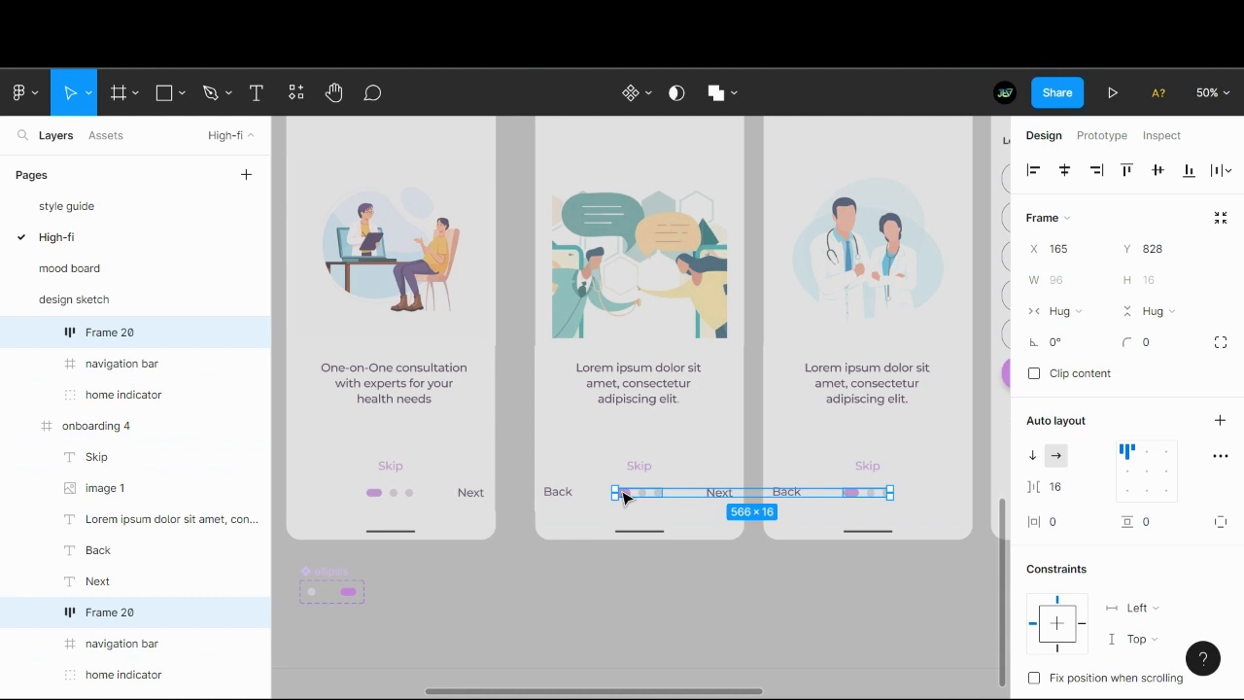
click(633, 606)
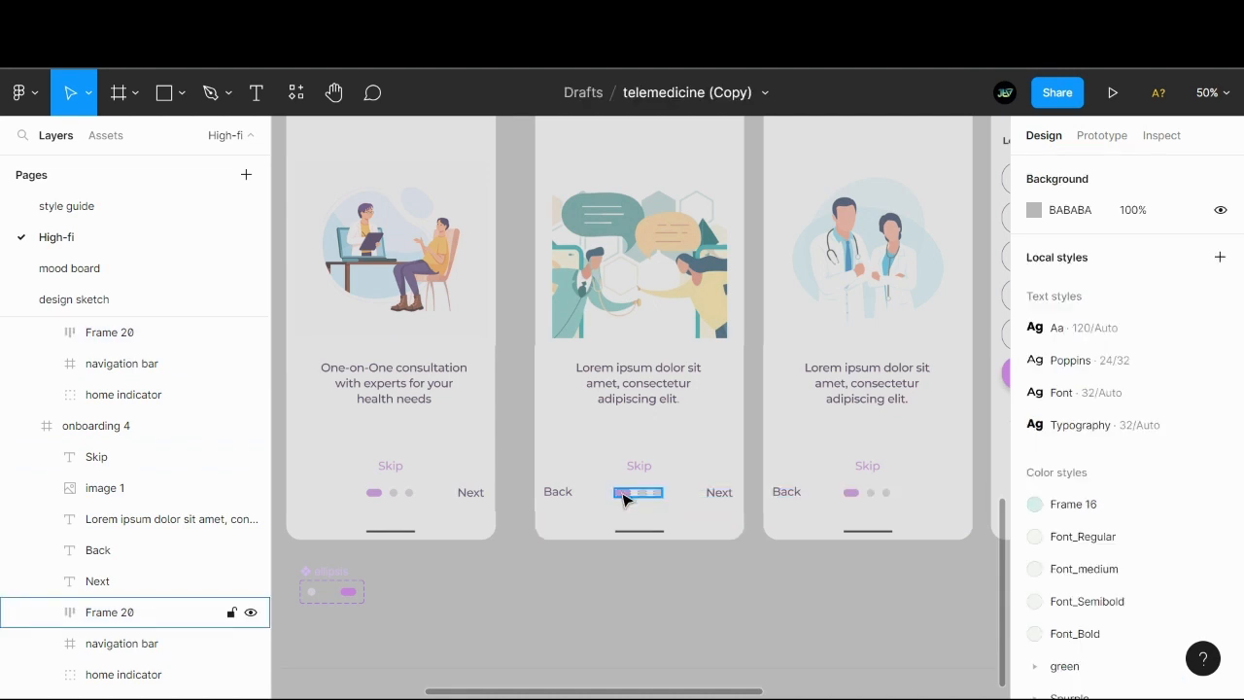
- Turn off Active for the first pagination dot in onboarding 4 and turn it on for the middle dot
ctrl+click(622, 494)
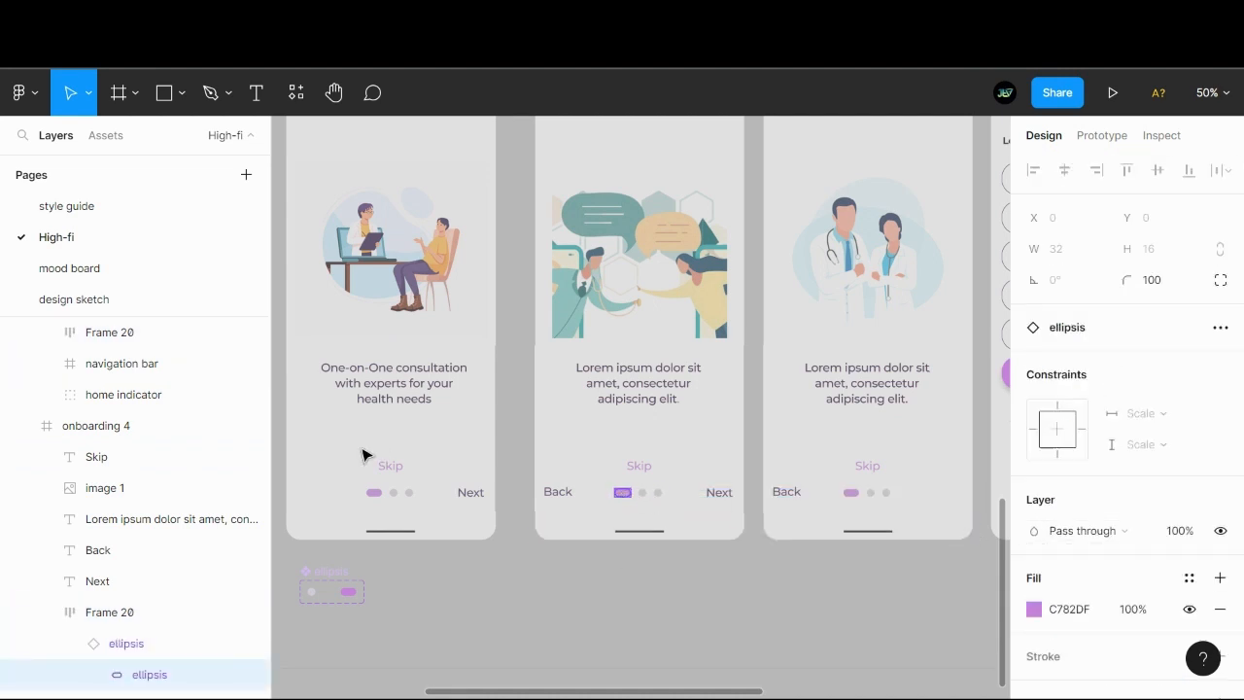
scroll(123, 510, down, 3)
click(124, 449)
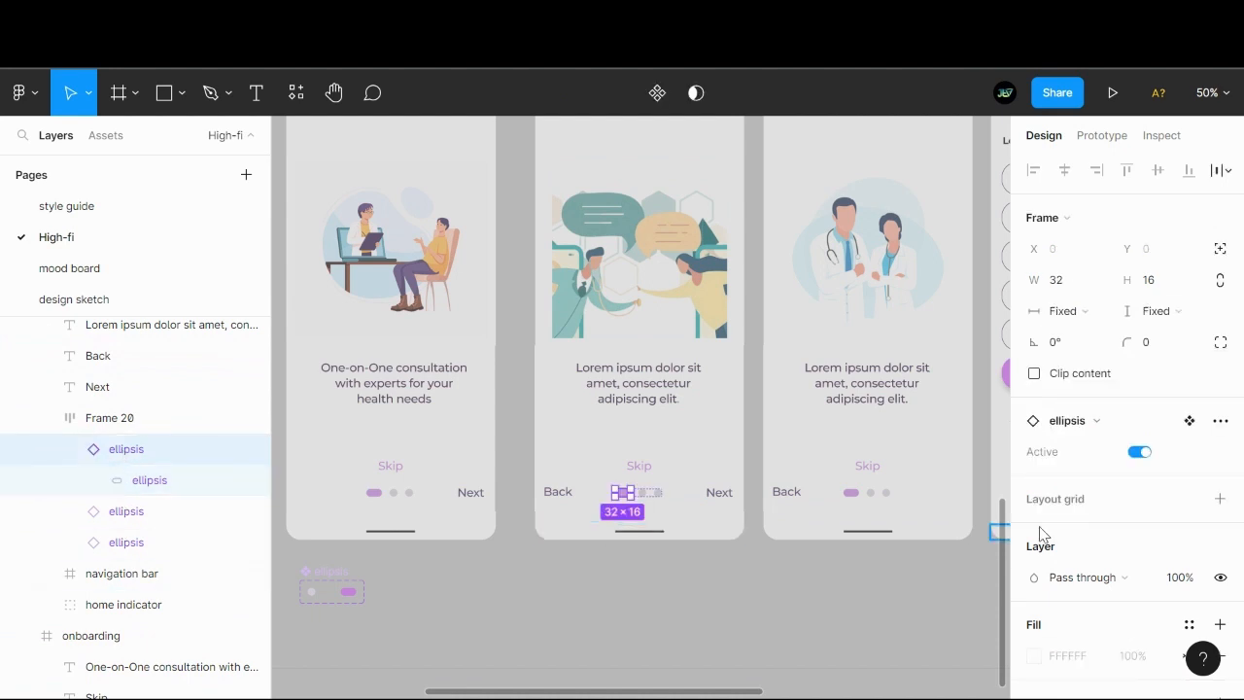
click(1139, 452)
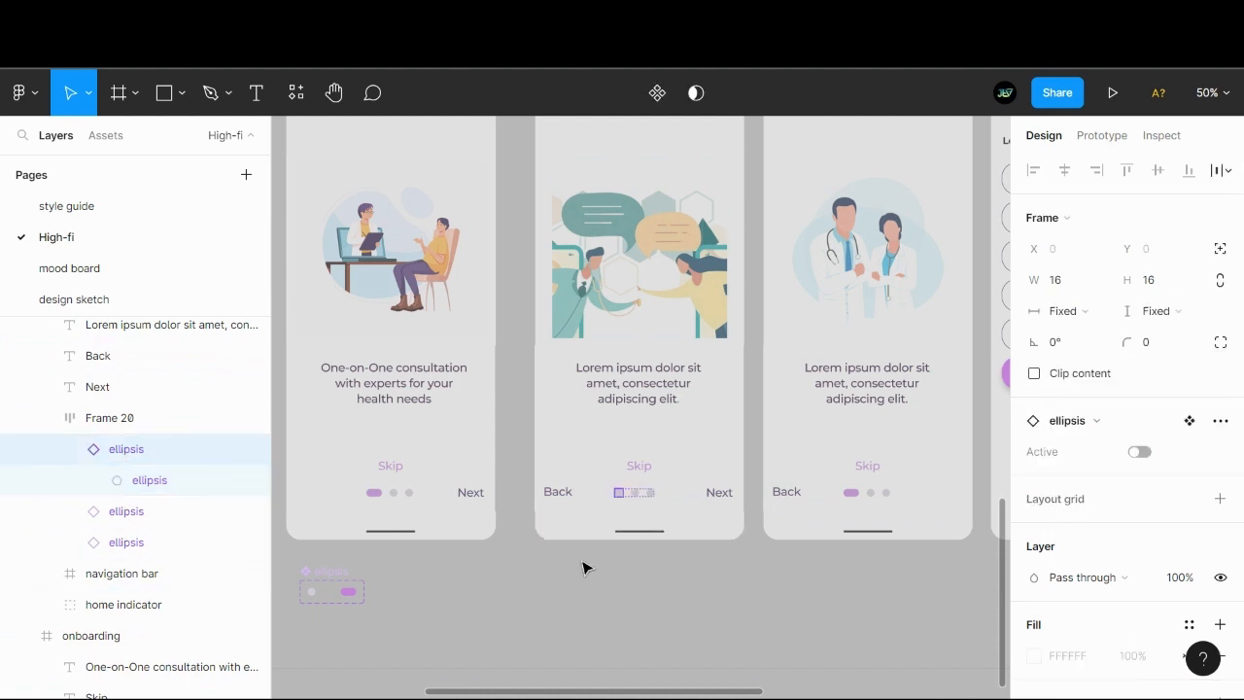
click(641, 499)
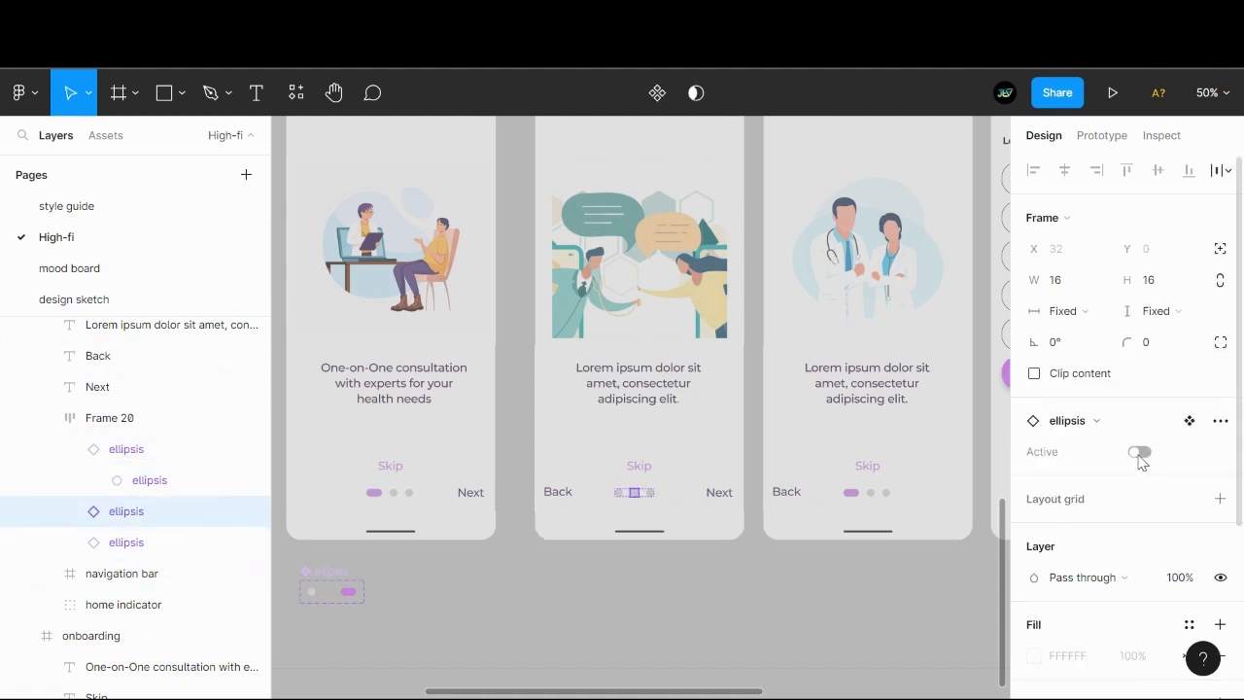
click(1140, 453)
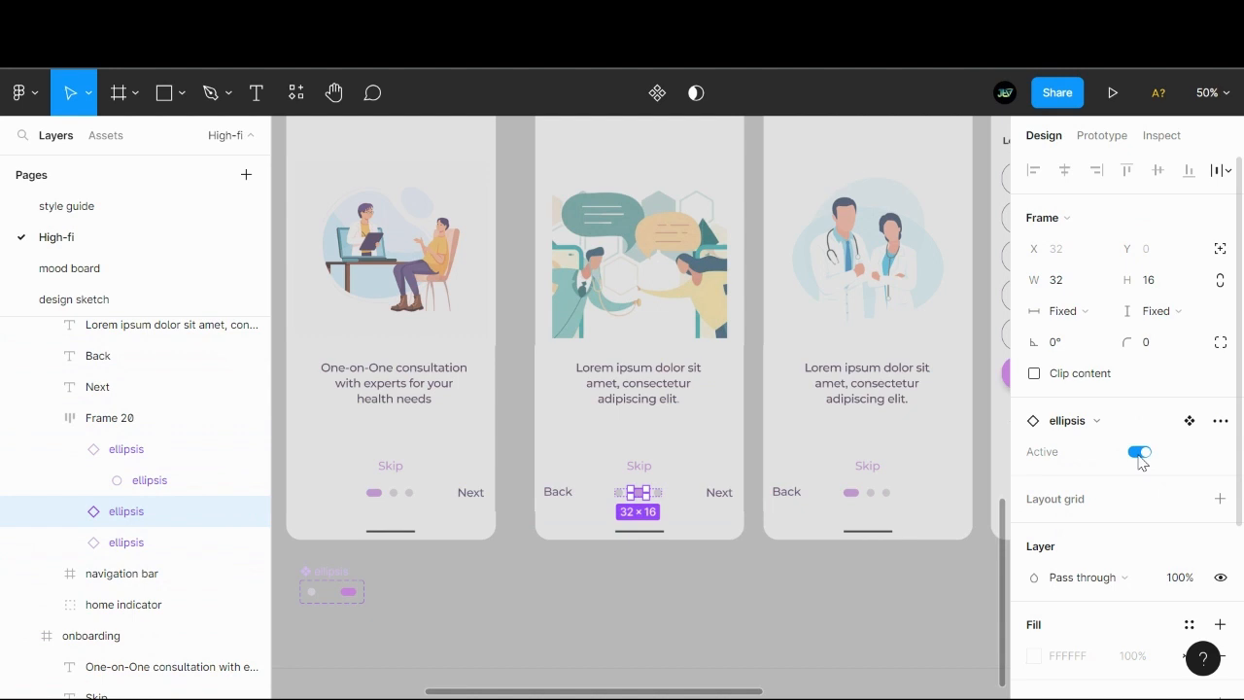
- Turn off Active for the first pagination dot in onboarding 5 and turn it on for the third dot
click(886, 498)
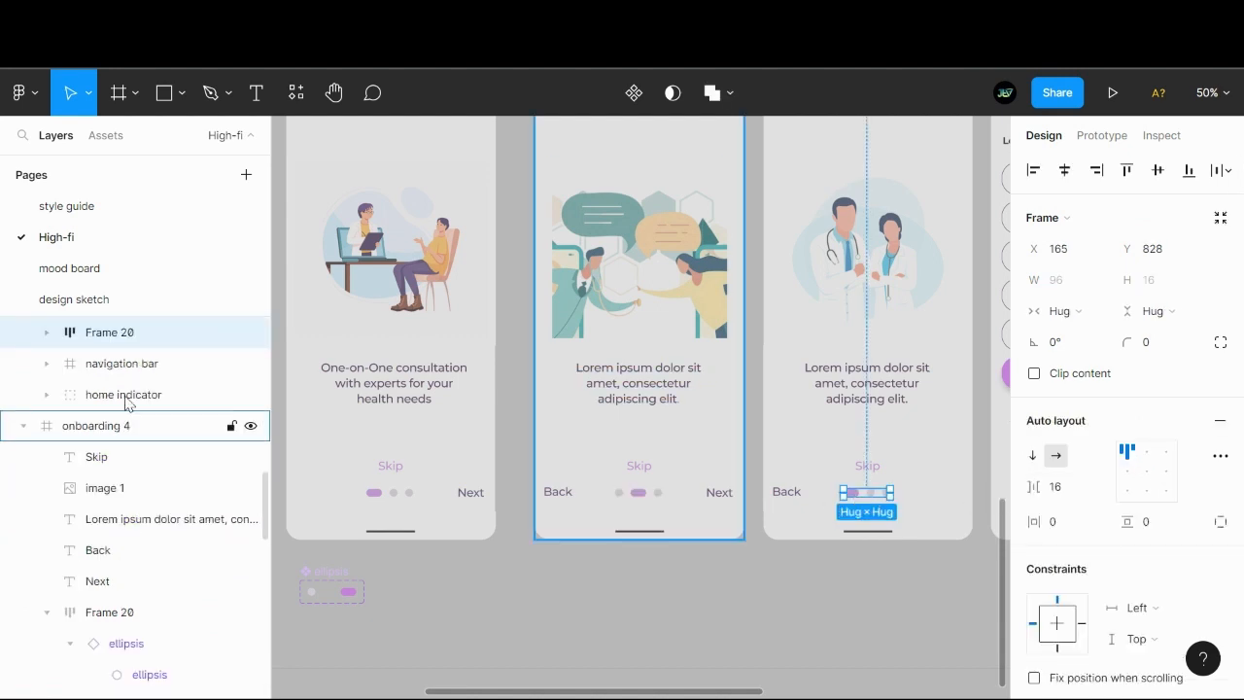
click(46, 334)
click(146, 365)
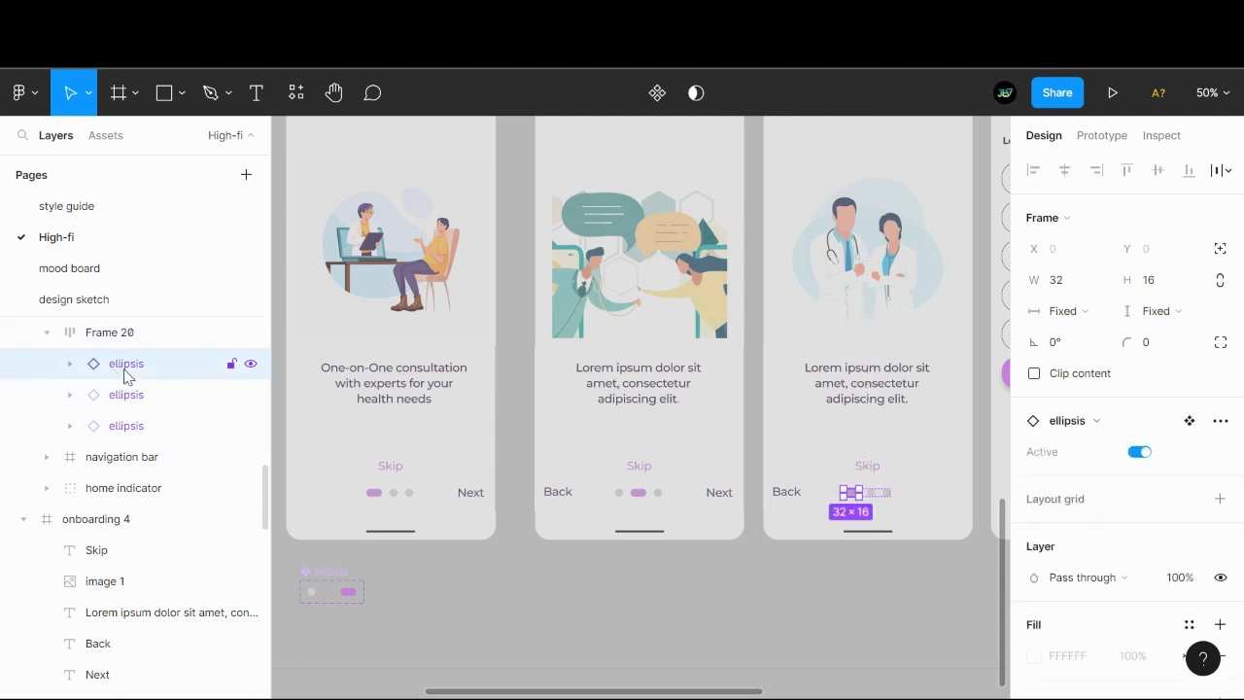
click(1139, 452)
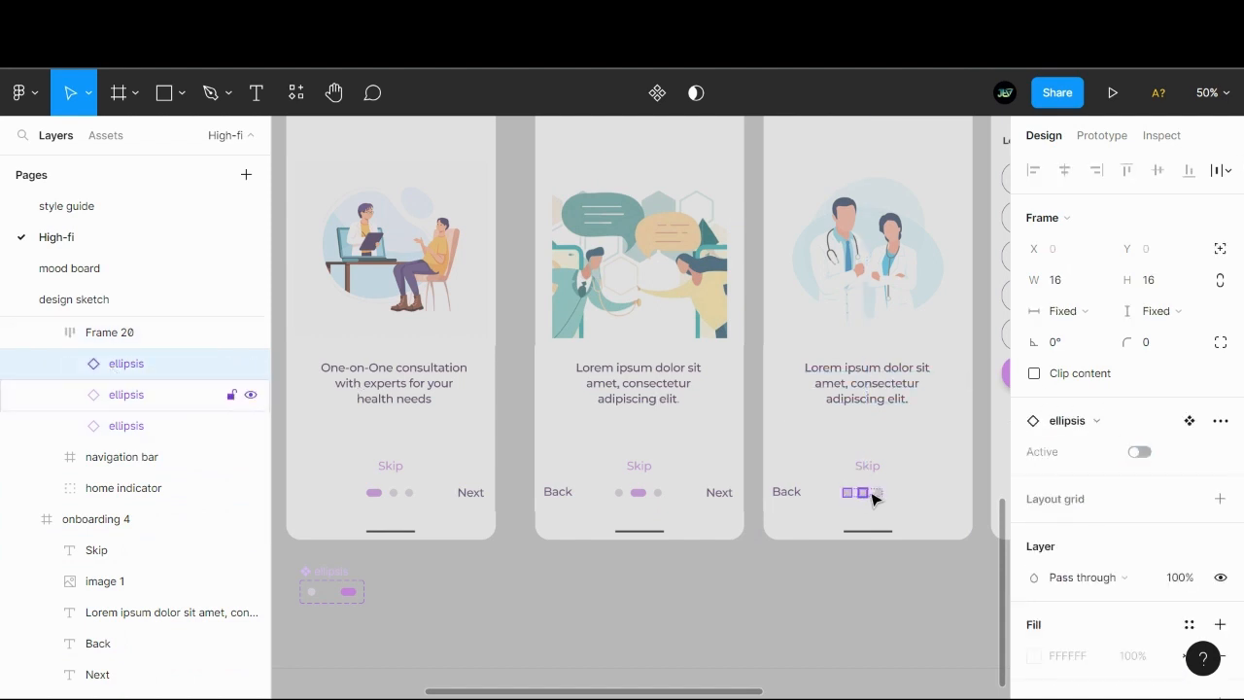
click(878, 493)
click(1140, 452)
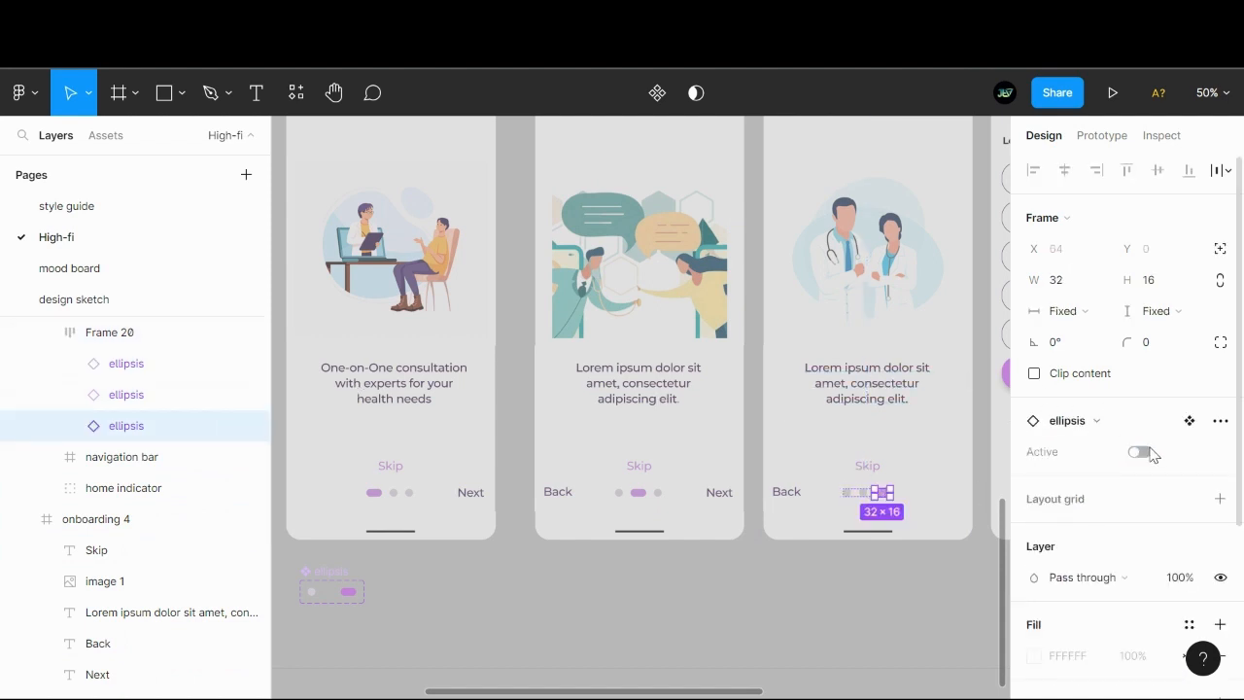
click(736, 592)
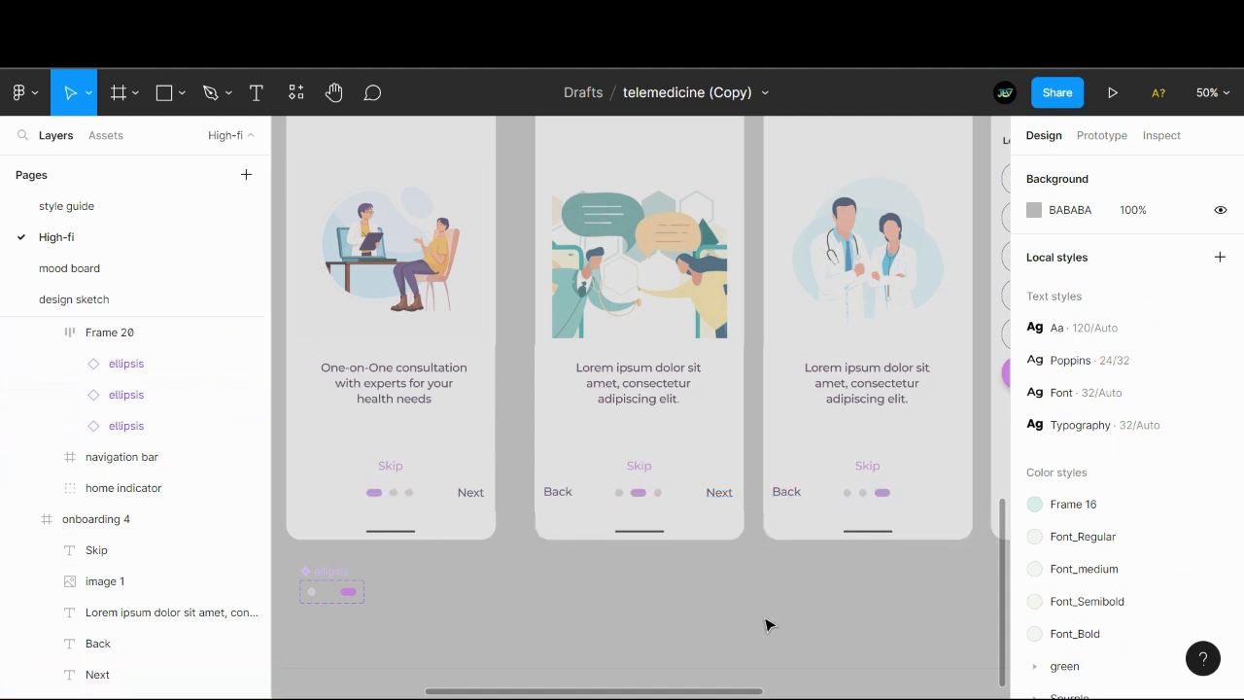
scroll(741, 617, right, 3)
scroll(689, 625, left, 4)
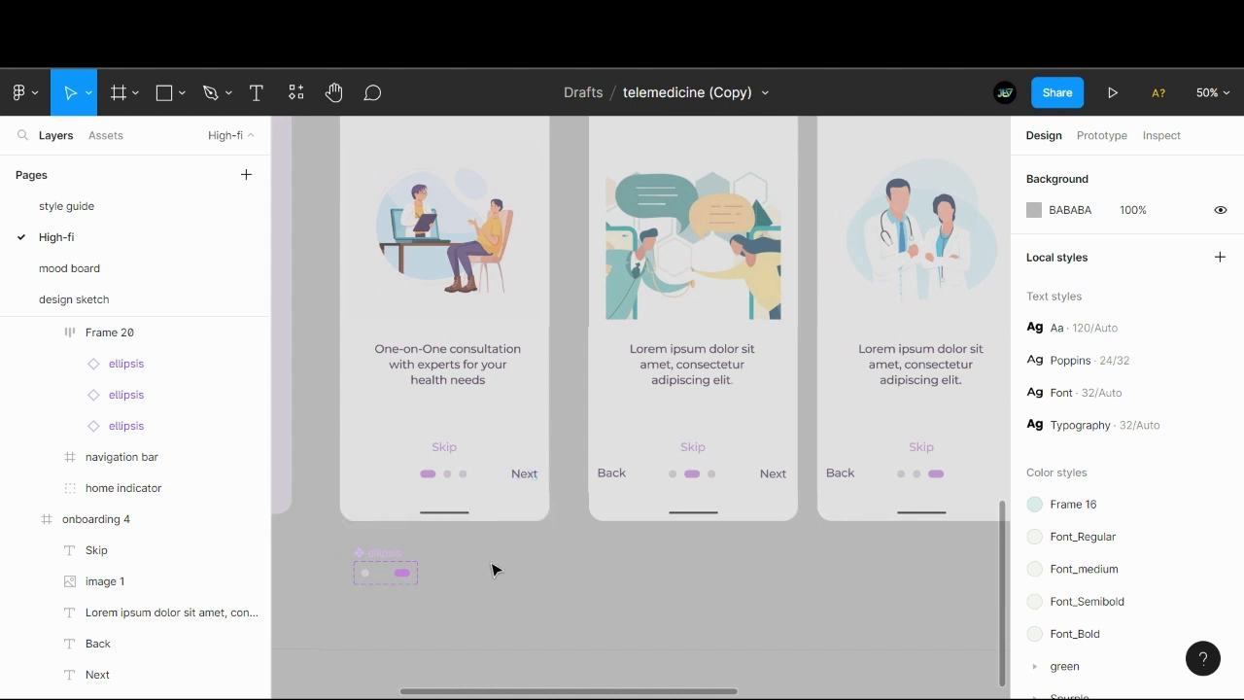
click(296, 95)
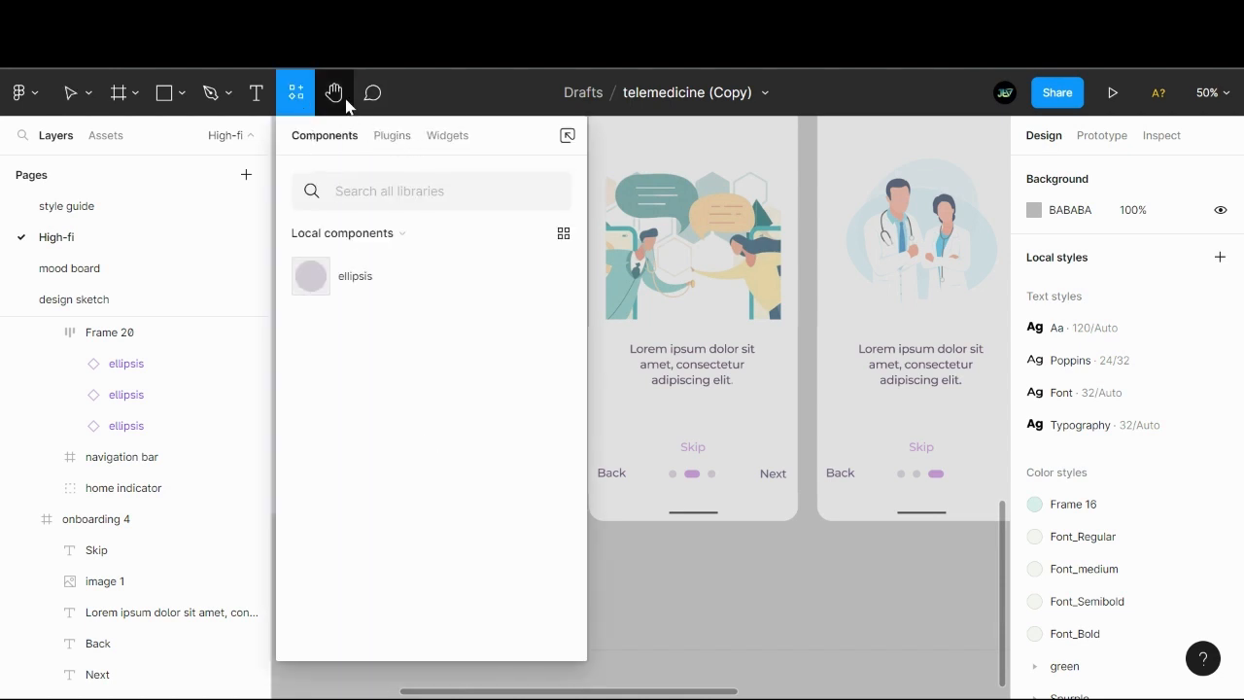
click(300, 94)
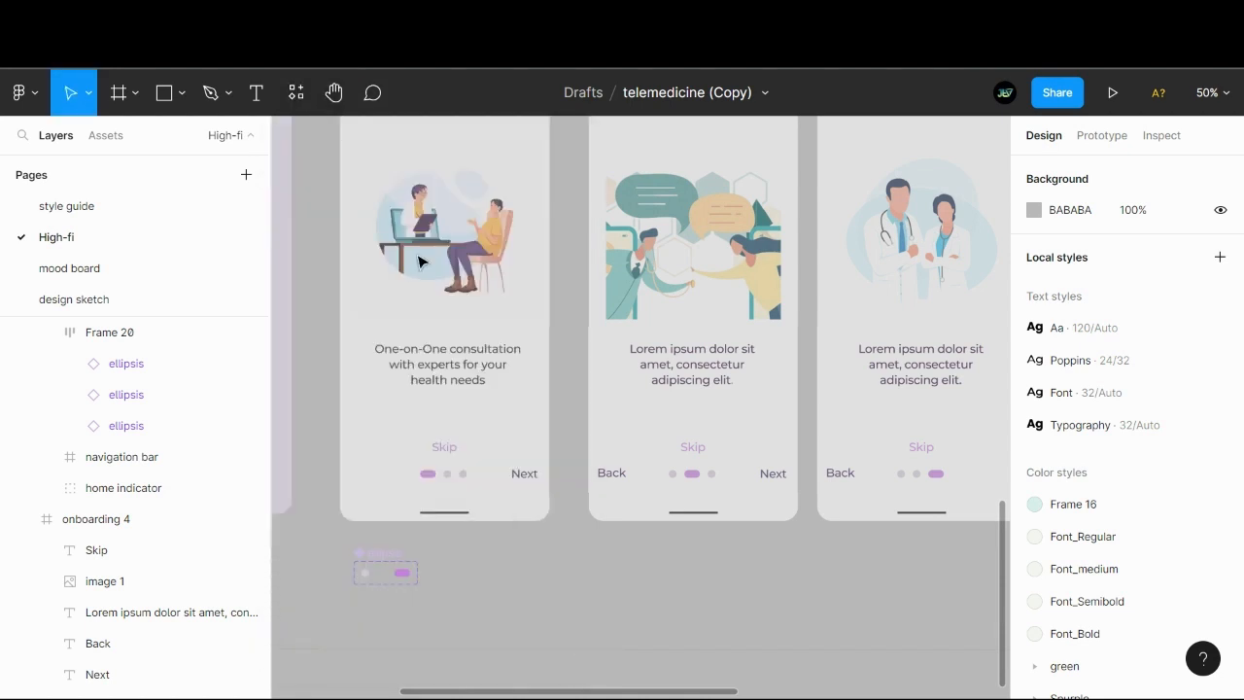
click(569, 602)
key(i)
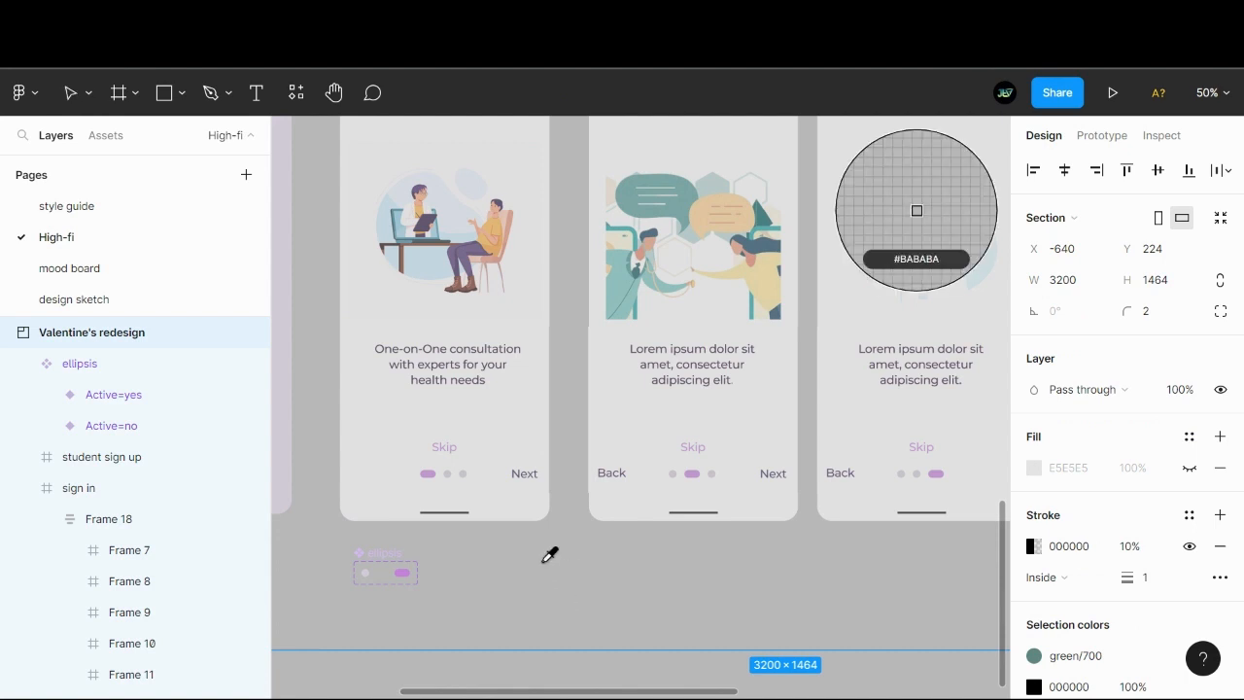
key(Escape)
key(p)
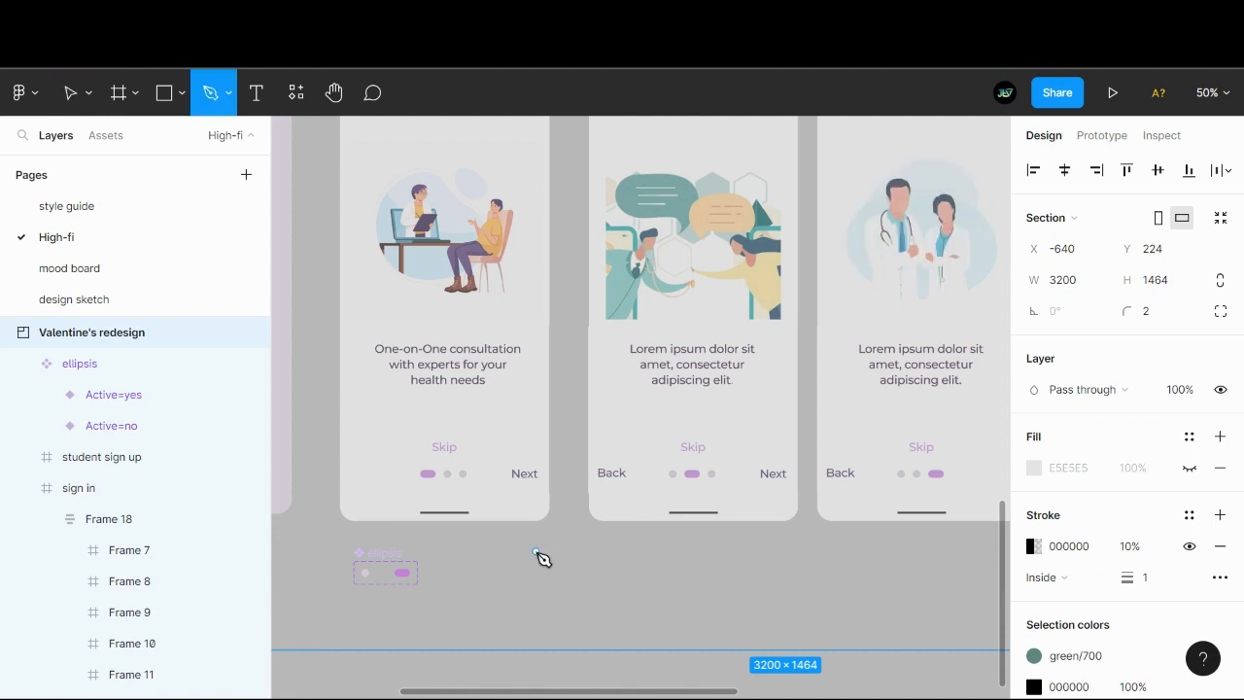
click(536, 552)
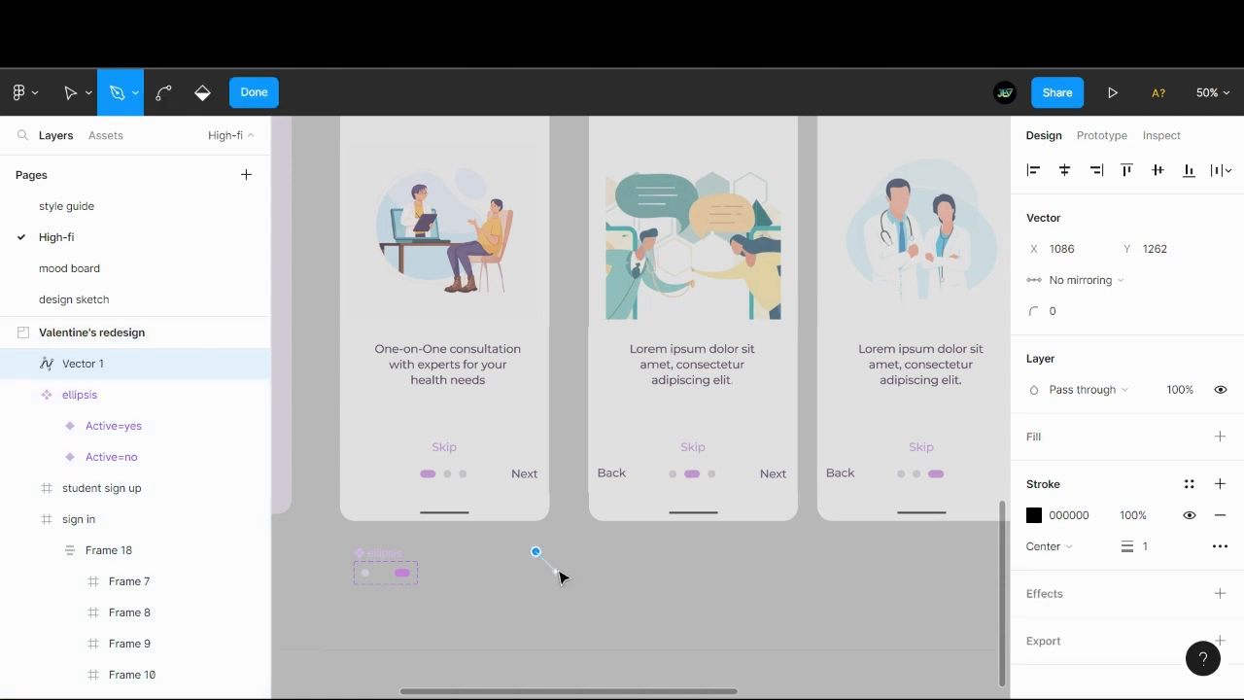
key(ctrl+z)
key(Escape)
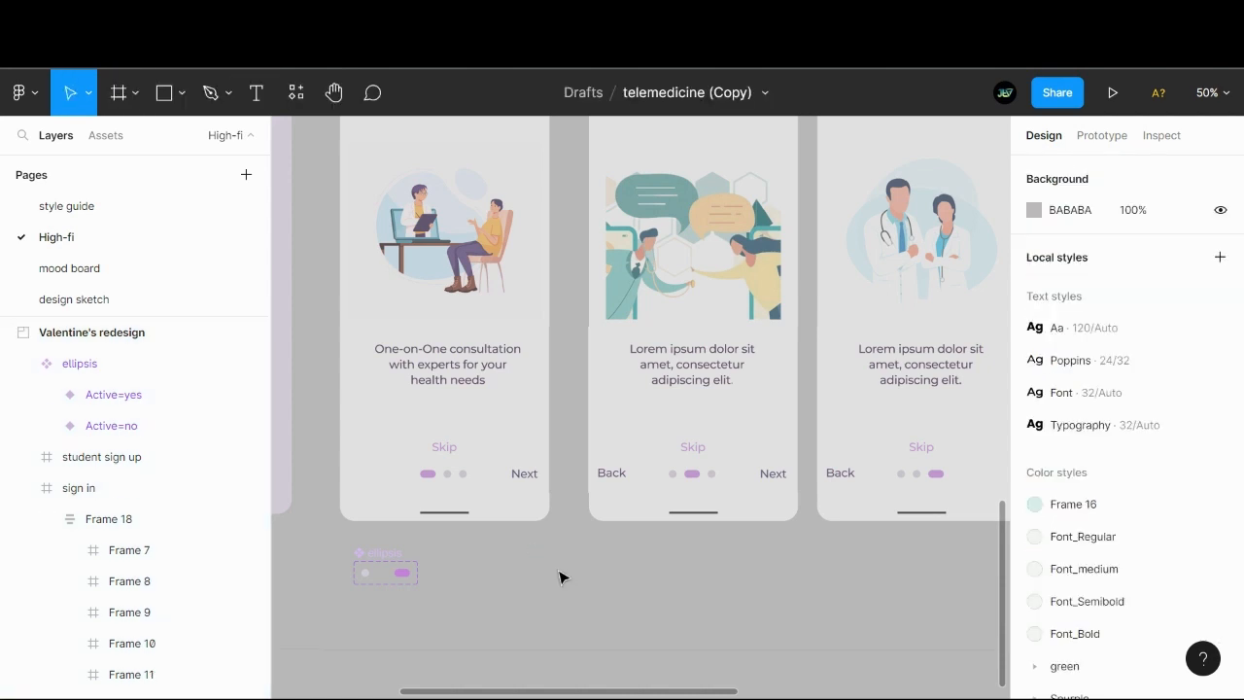
- Activate the Line tool for drawing on the canvas
click(184, 97)
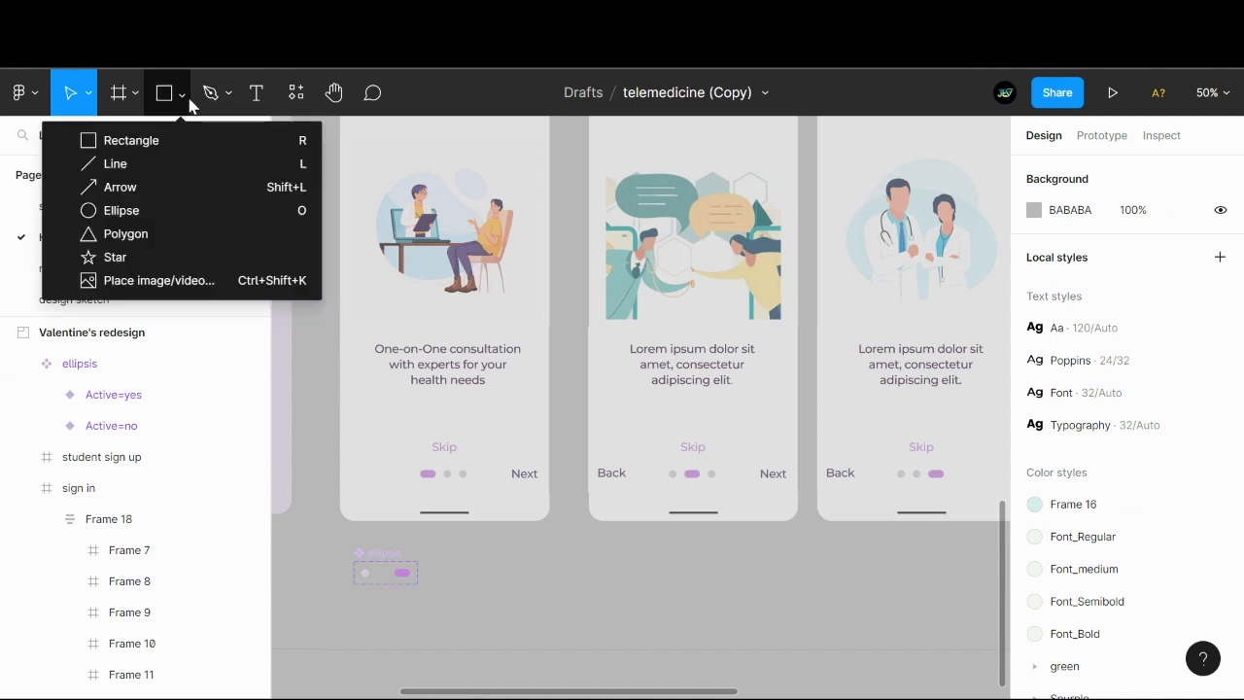
click(118, 163)
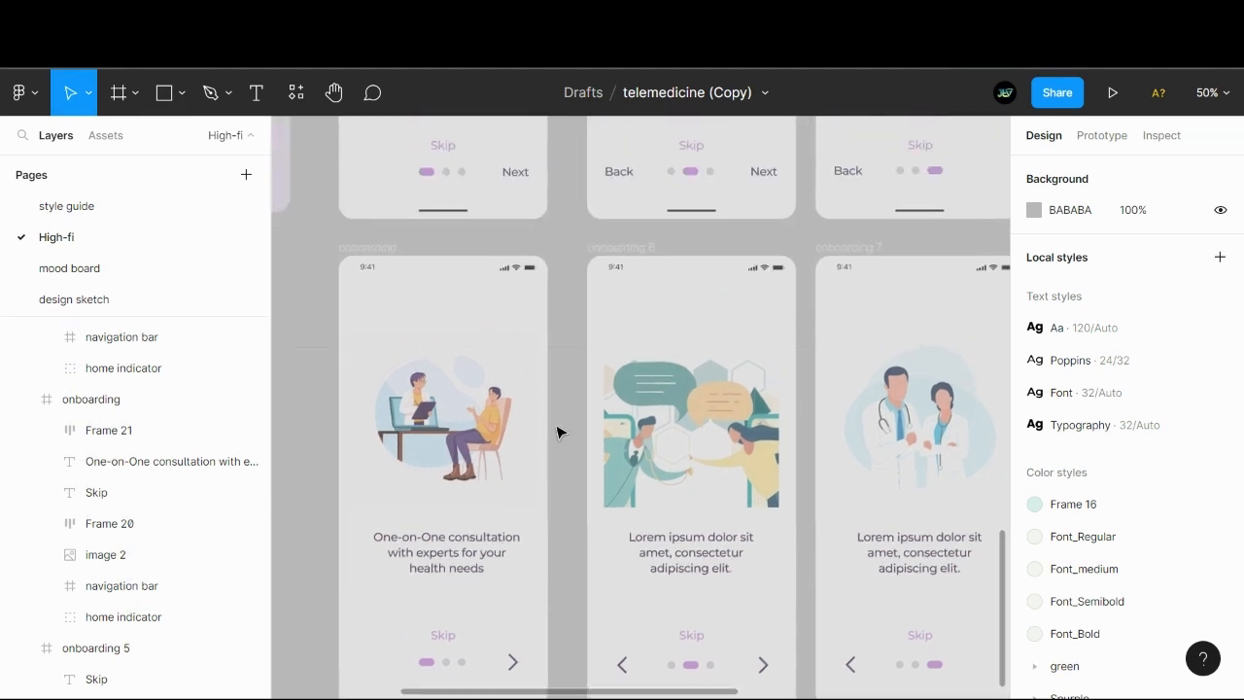
- Extend the lower edge of the redesign section to enclose the second row of onboarding screens with arrow chevrons
scroll(558, 430, up, 3)
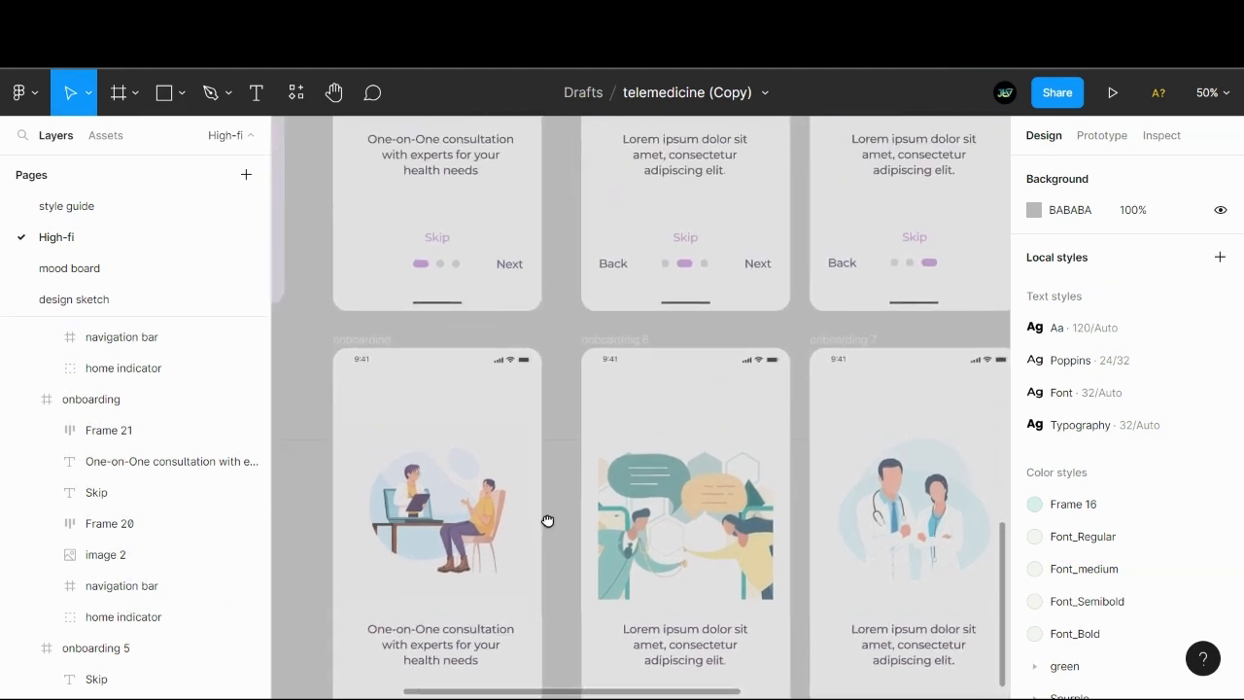
key(minus)
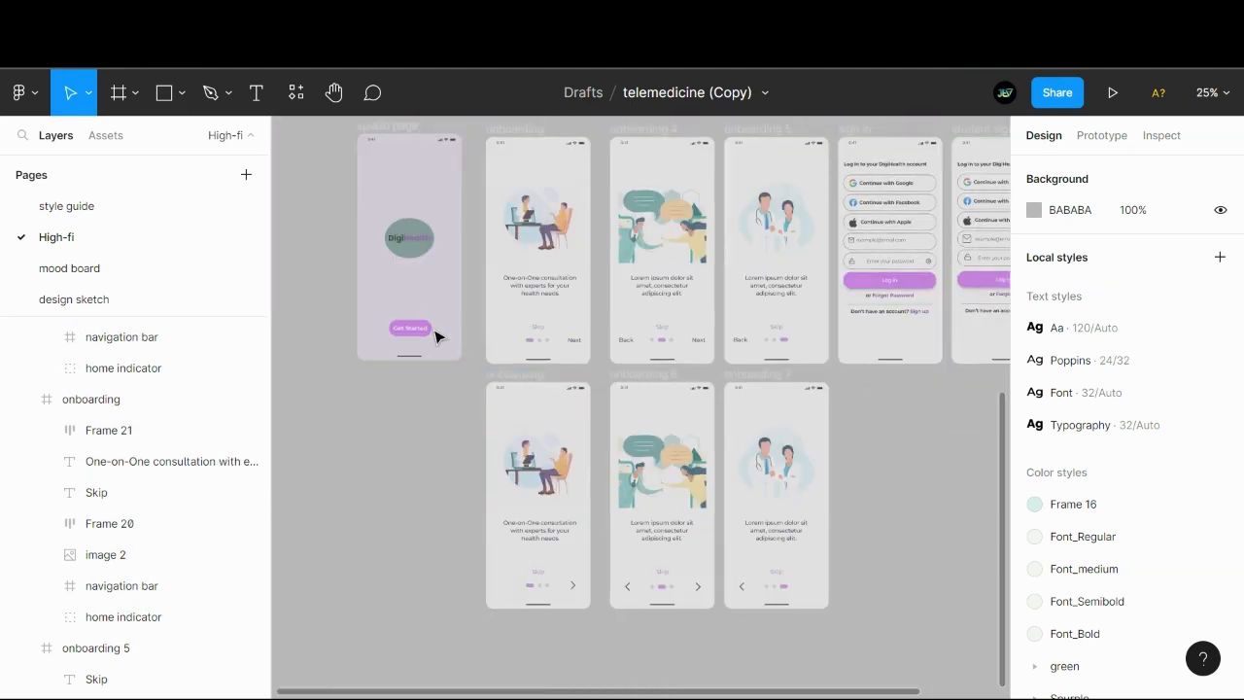
drag(431, 256, 485, 363)
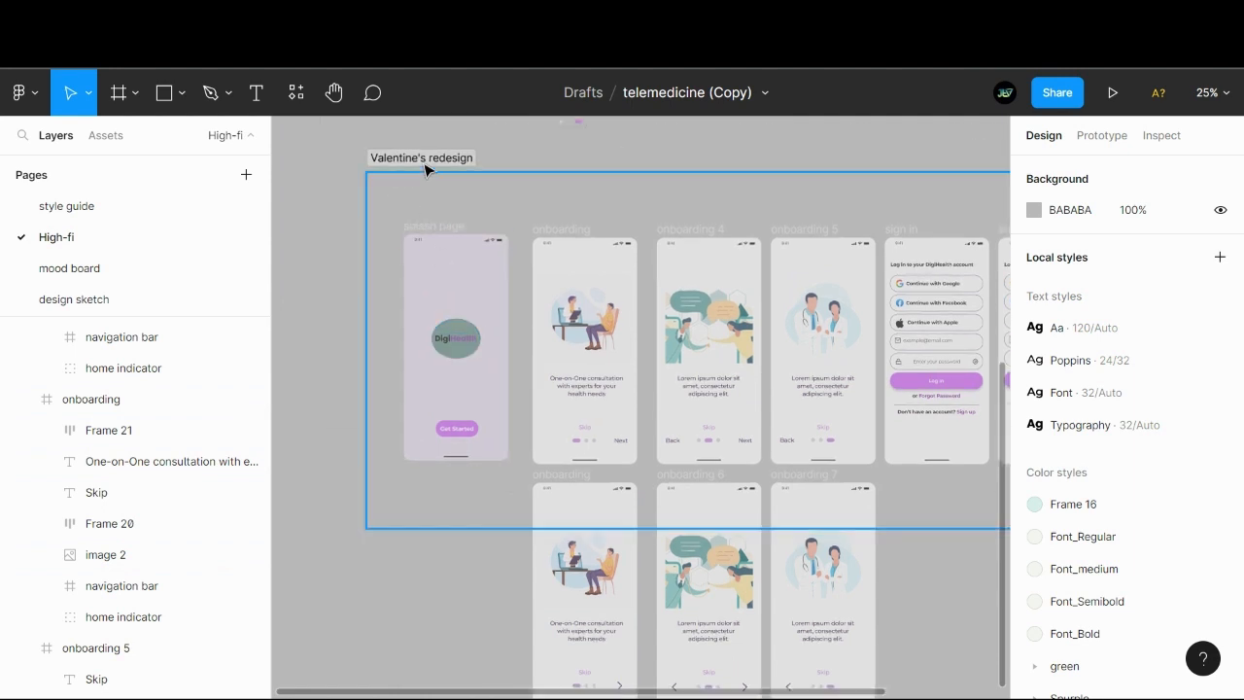
click(427, 163)
mouse_move(678, 526)
mouse_down()
mouse_move(694, 534)
mouse_move(694, 694)
mouse_move(699, 532)
mouse_up()
click(416, 398)
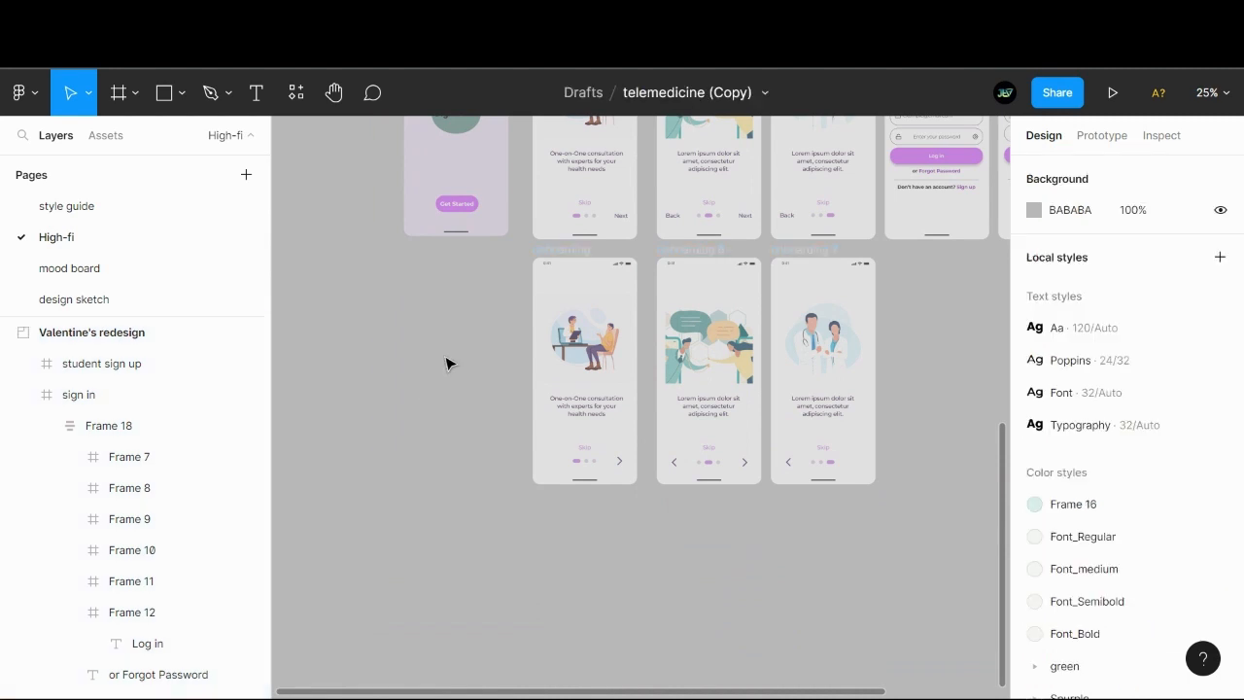
- Replace the onboarding 4 placeholder caption with "Get in touch with your doctor anytime, any where" and fit the text box's height to it
scroll(445, 360, up, 3)
key(ctrl+equal)
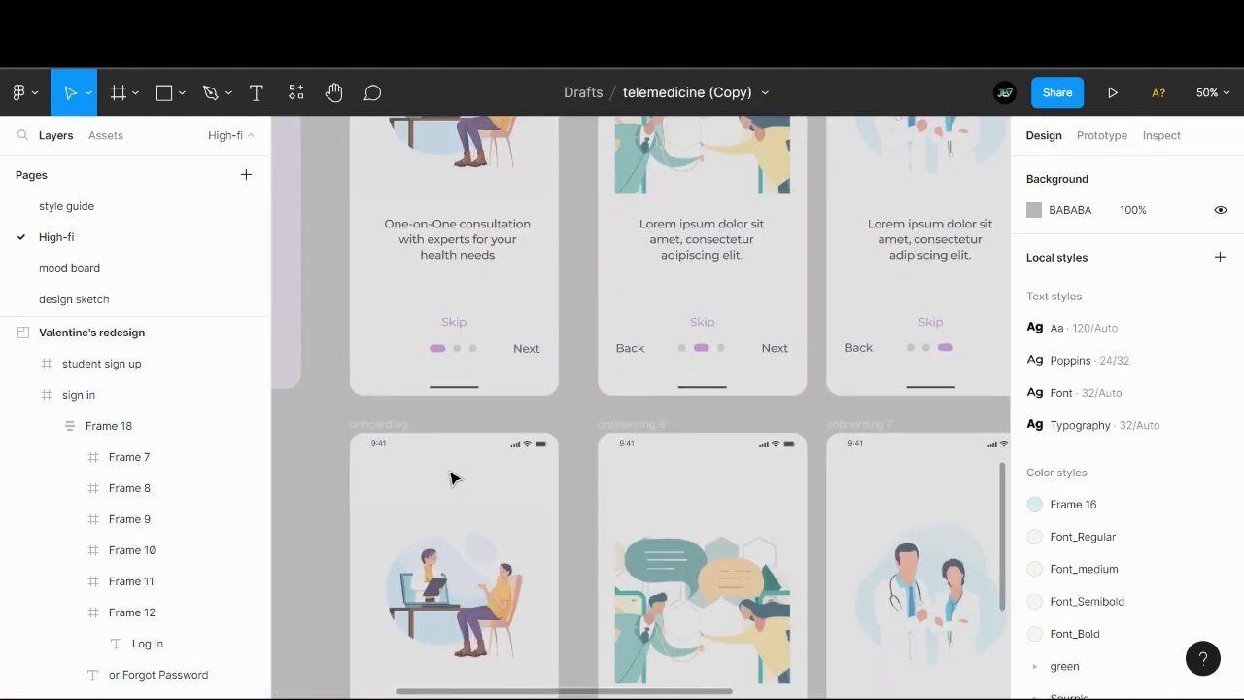
drag(464, 480, 709, 622)
drag(714, 547, 544, 591)
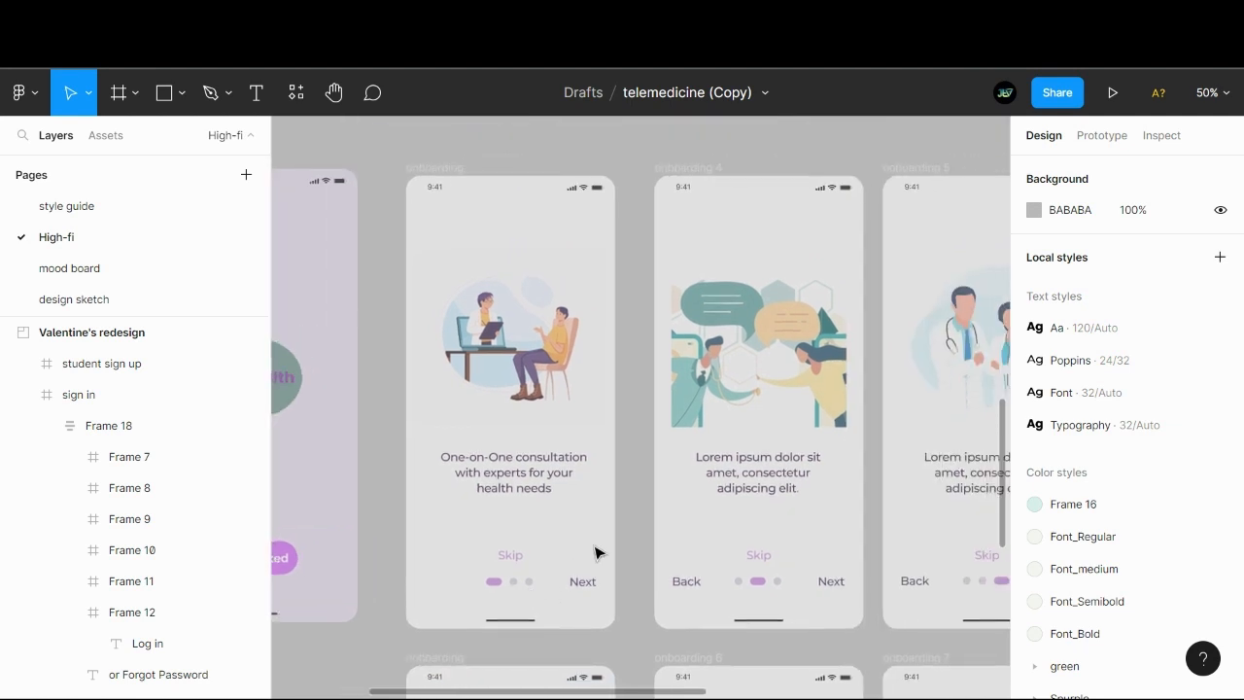
drag(594, 553, 531, 521)
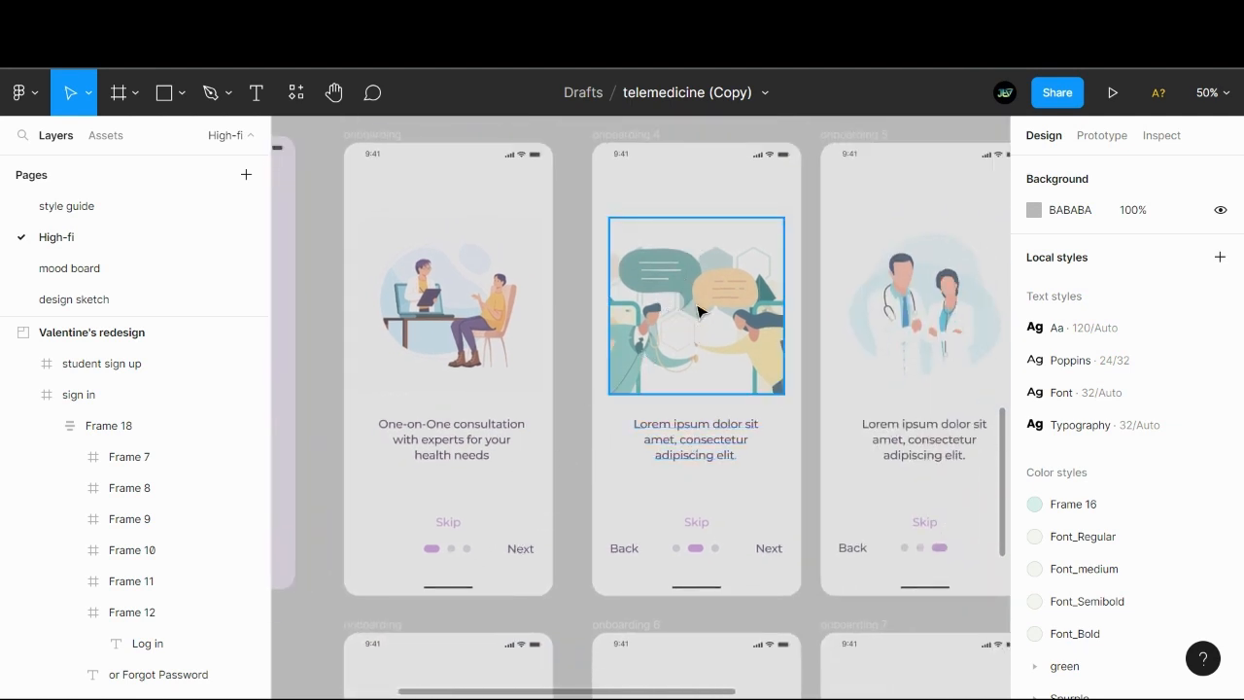
double_click(681, 431)
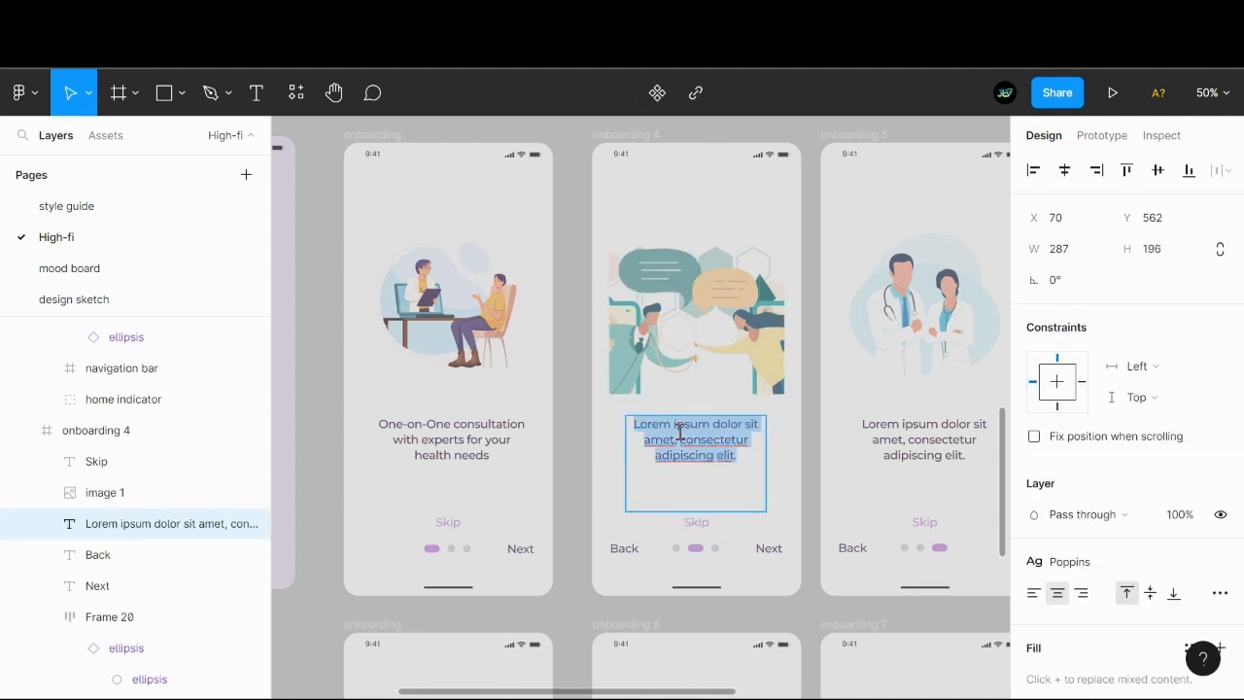
text(G)
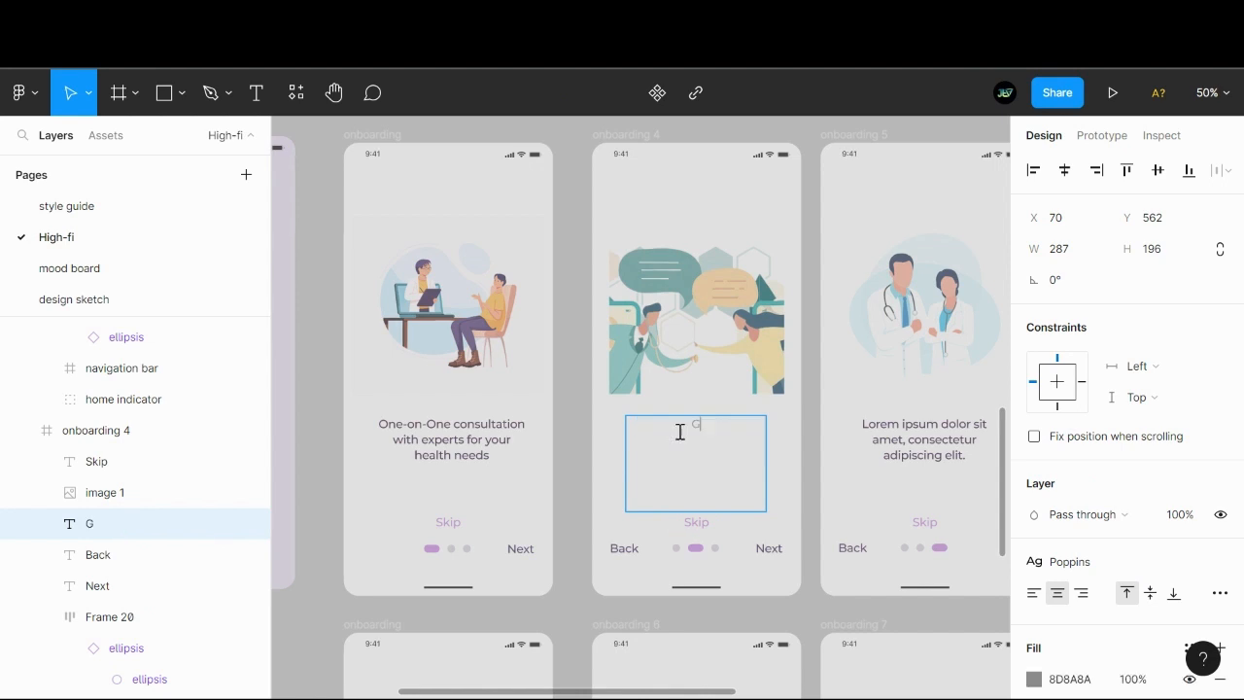
text(et in touch with your doct)
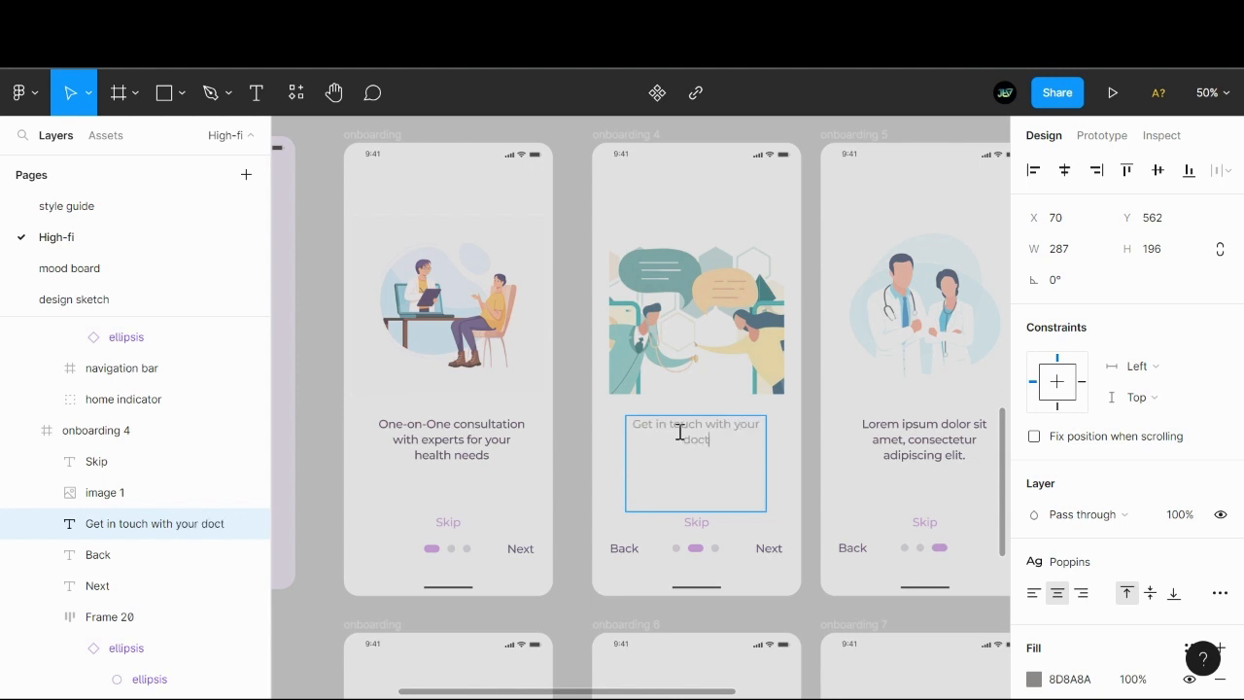
text(or ant)
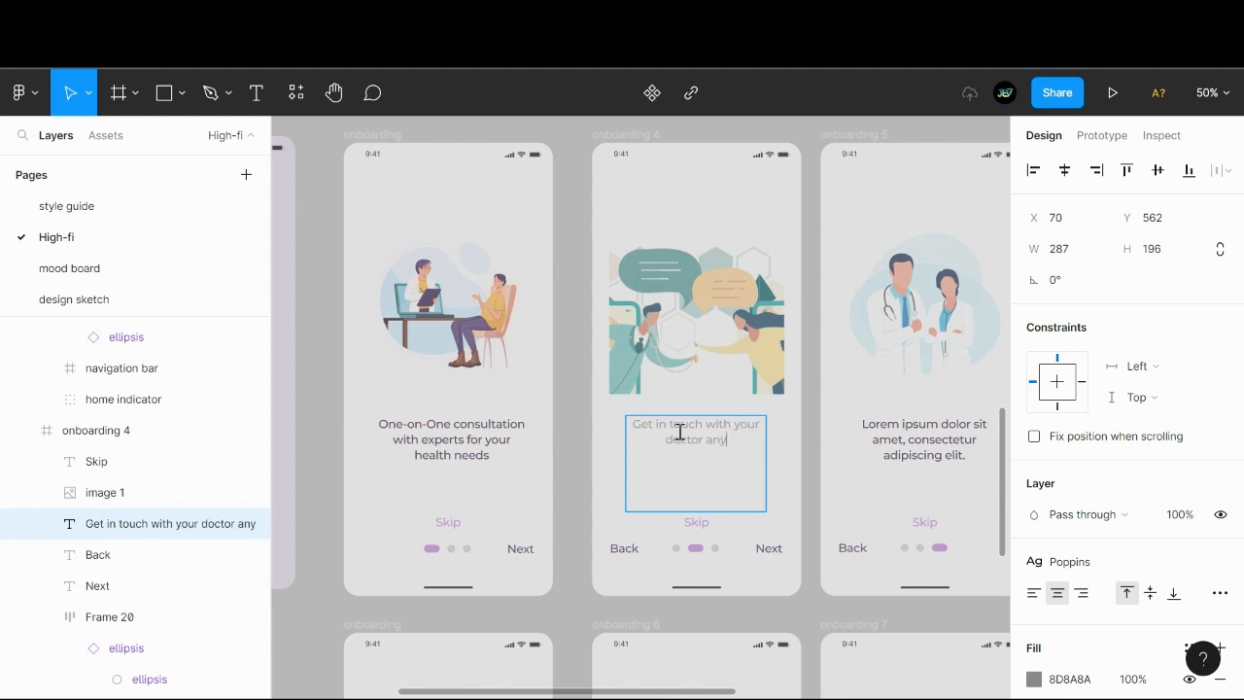
text(time, any where)
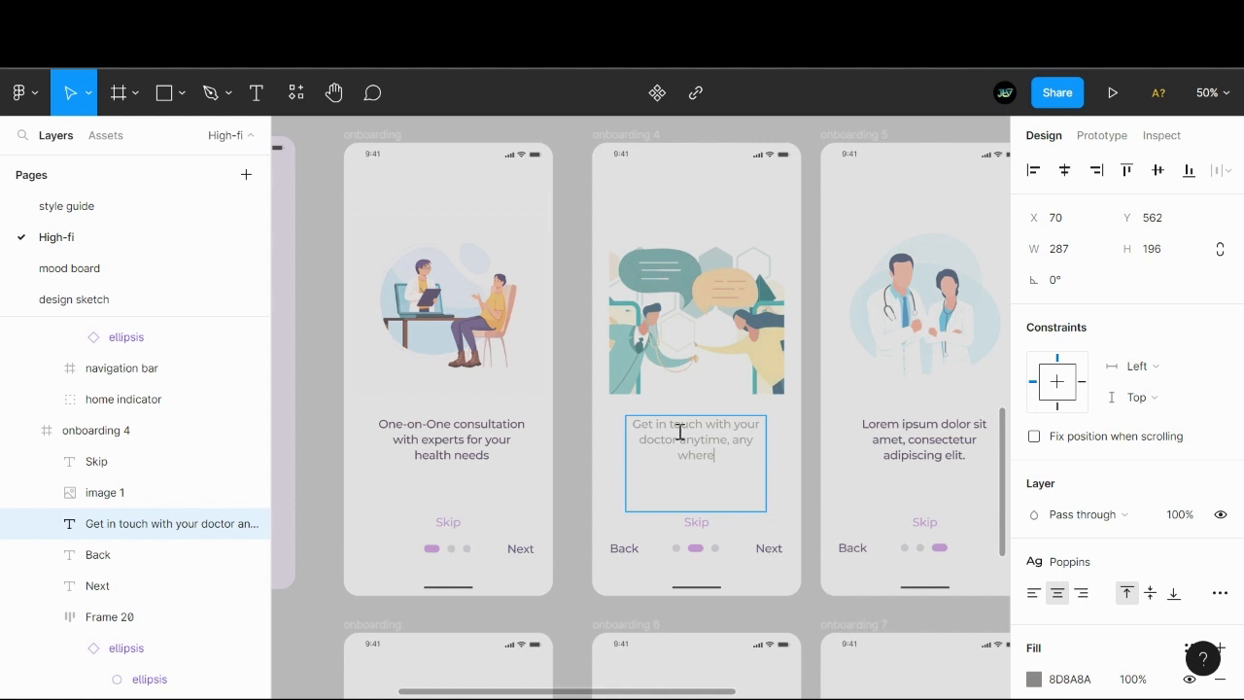
key(Escape)
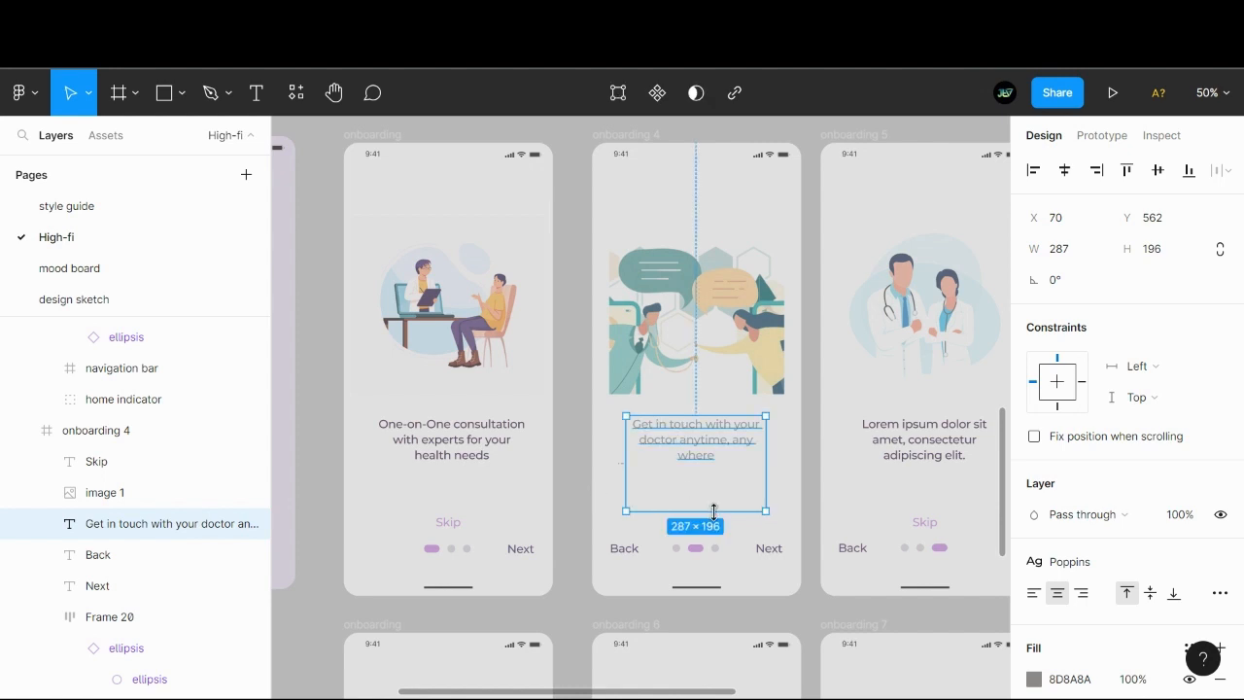
double_click(717, 511)
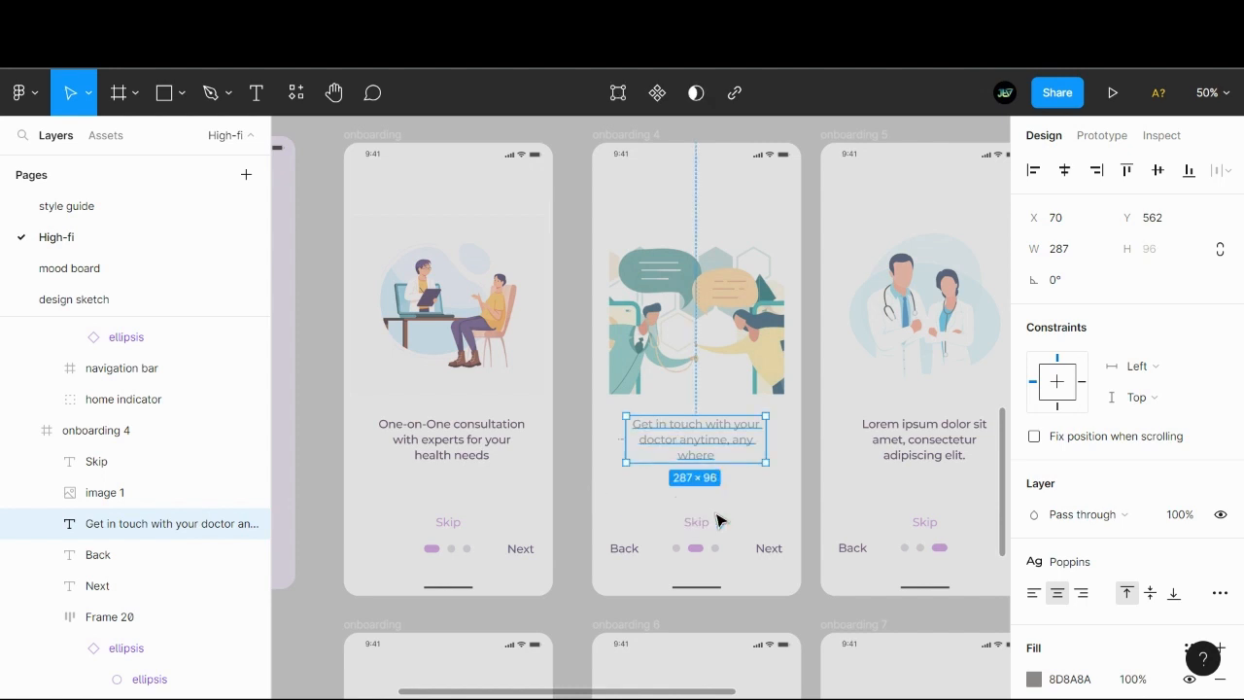
- Apply the first onboarding caption's fill colour, 280C32, to the onboarding 4 caption
click(416, 436)
click(1097, 681)
key(ctrl+c)
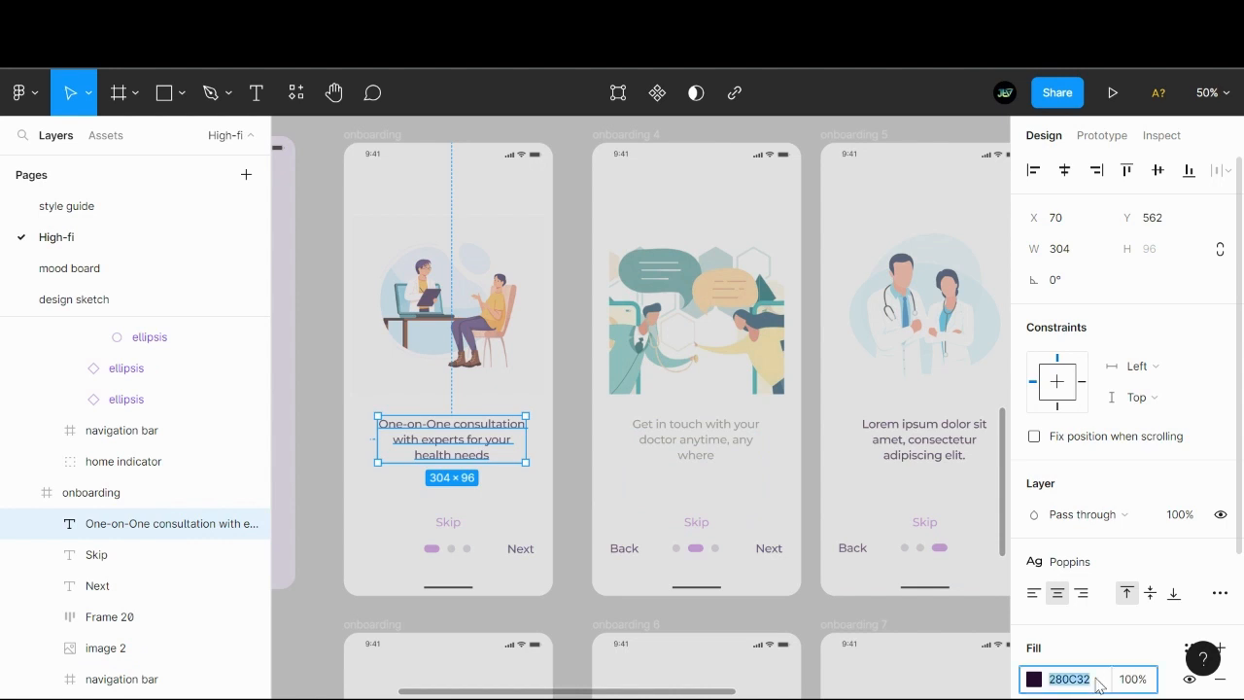
click(701, 437)
scroll(1082, 498, down, 2)
scroll(1082, 498, down, 1)
click(1083, 486)
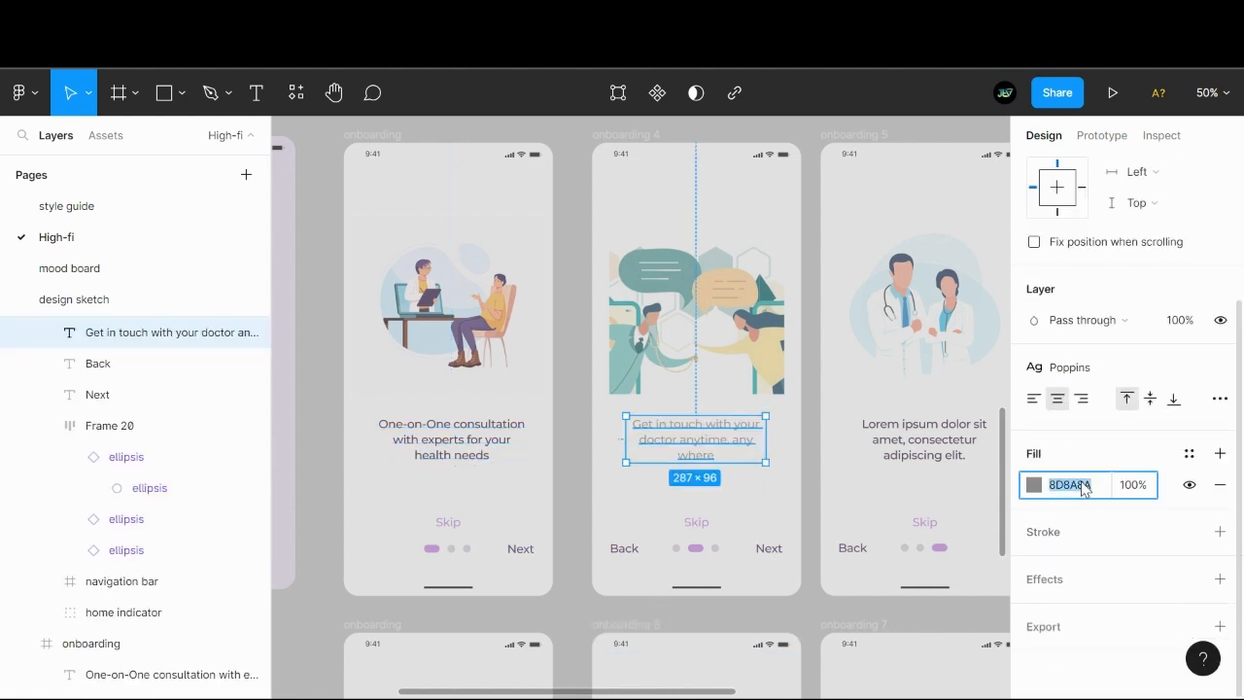
key(ctrl+v)
key(Return)
key(Escape)
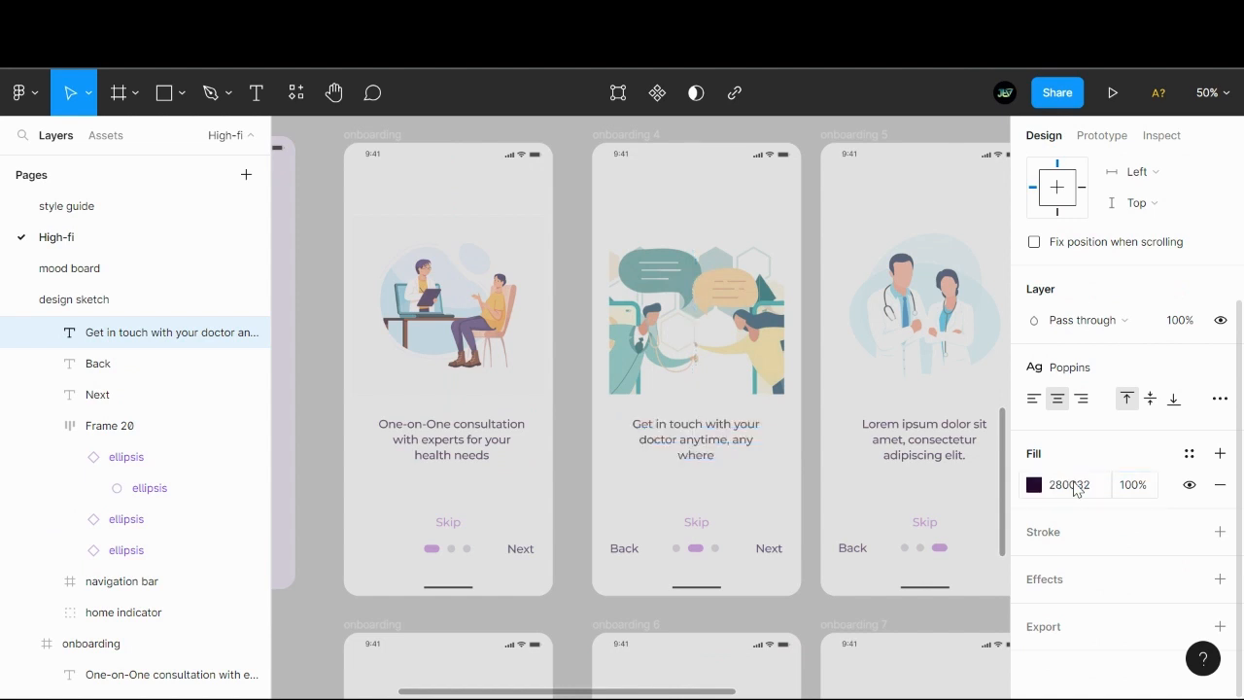
- Set the onboarding 4 caption's width to 304 like the first caption's, and stretch its left edge outward to about 330 wide
click(482, 452)
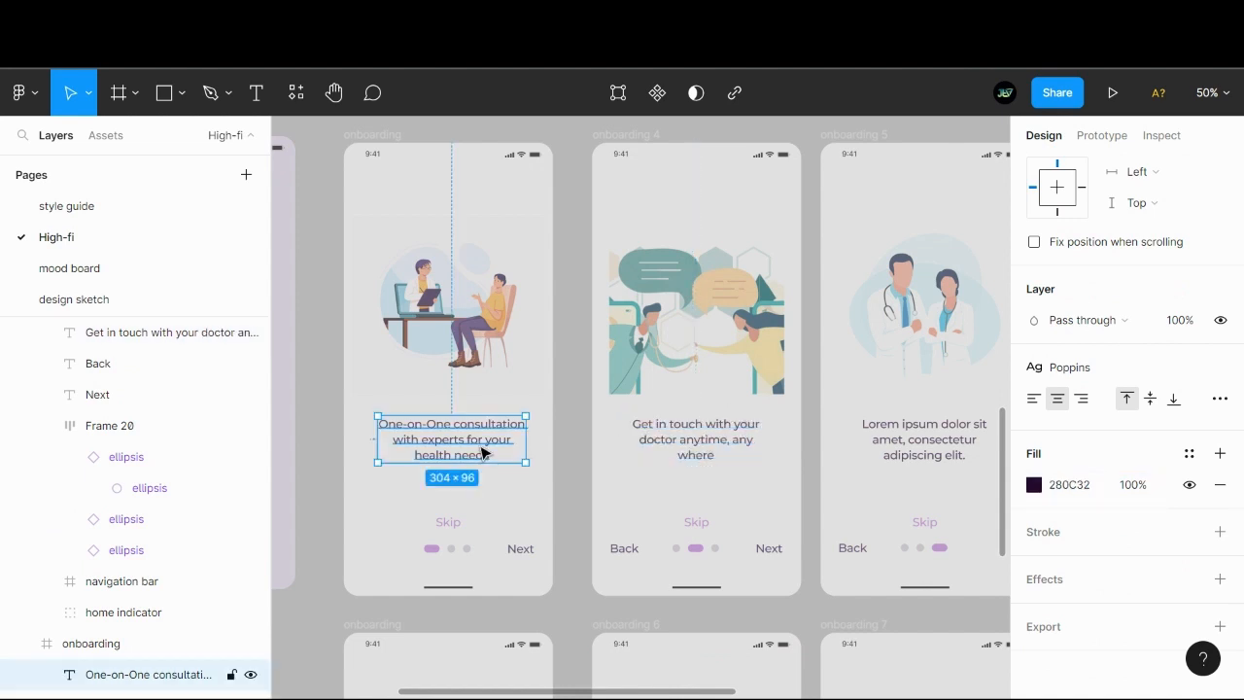
scroll(1108, 467, up, 5)
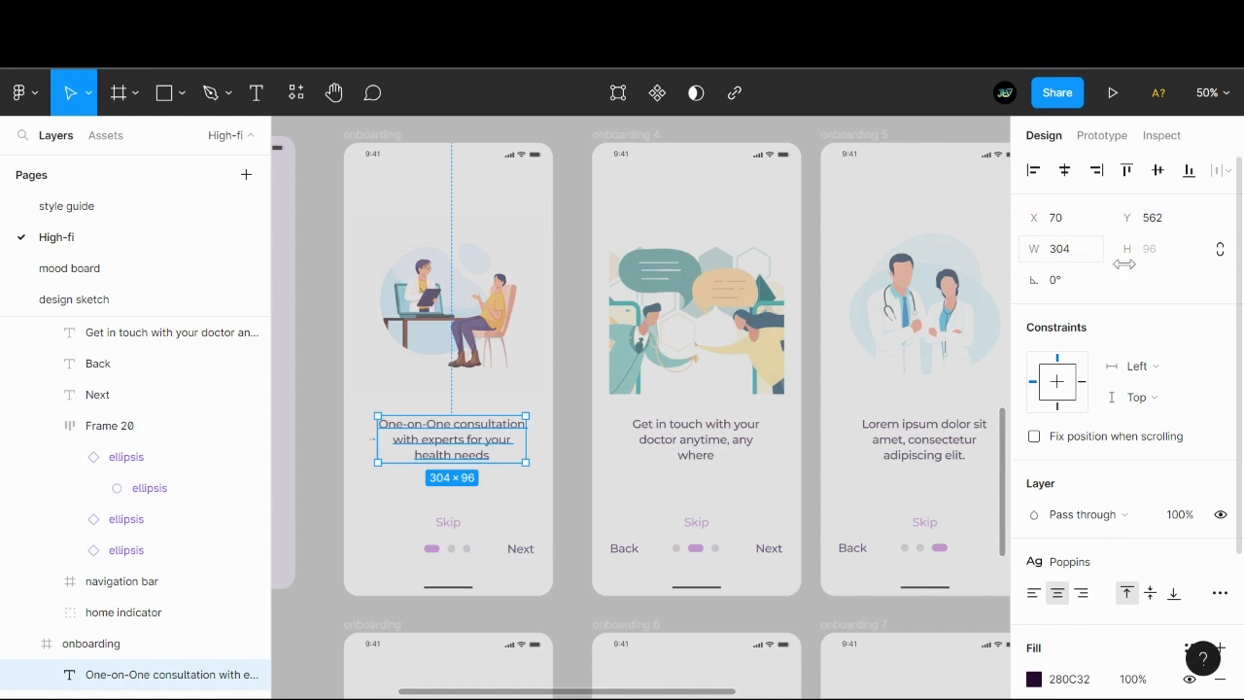
click(165, 332)
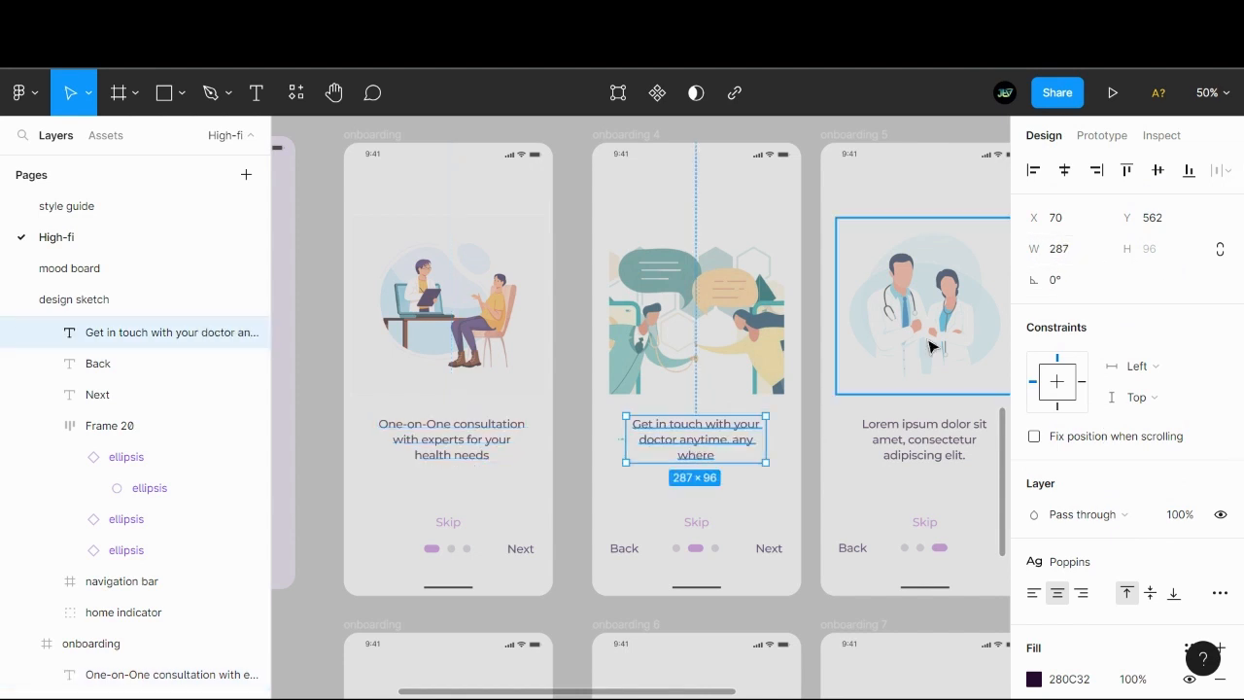
click(1081, 251)
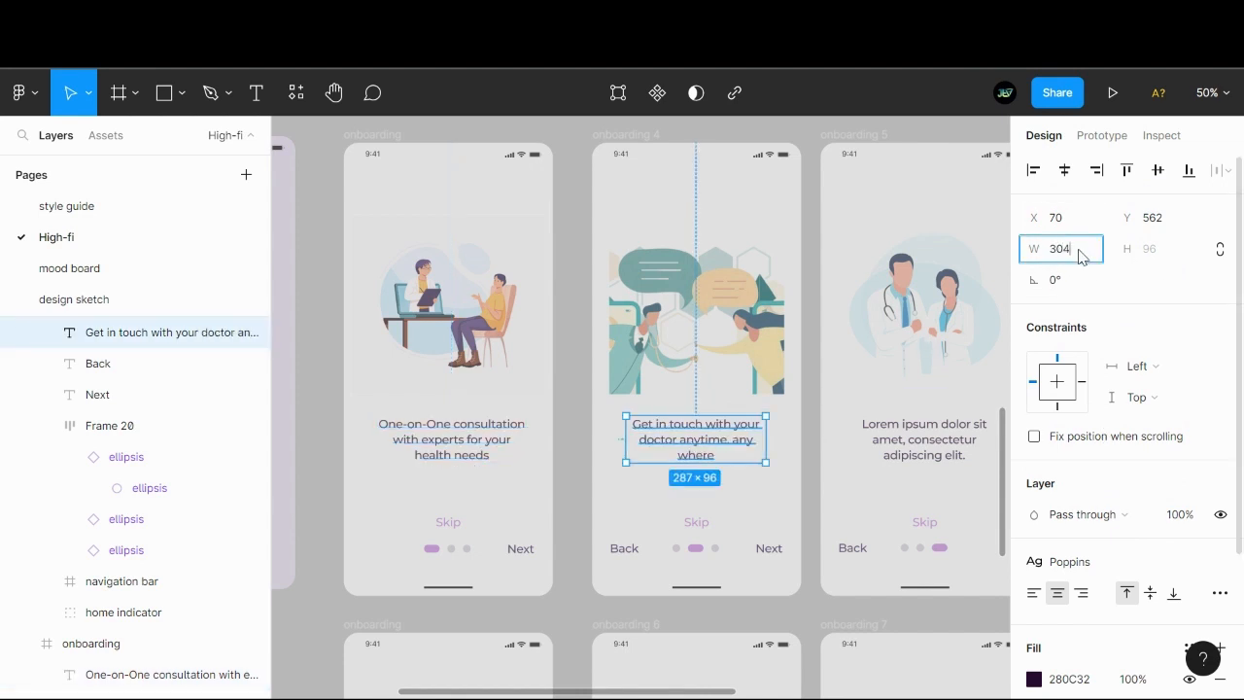
text(304)
key(Return)
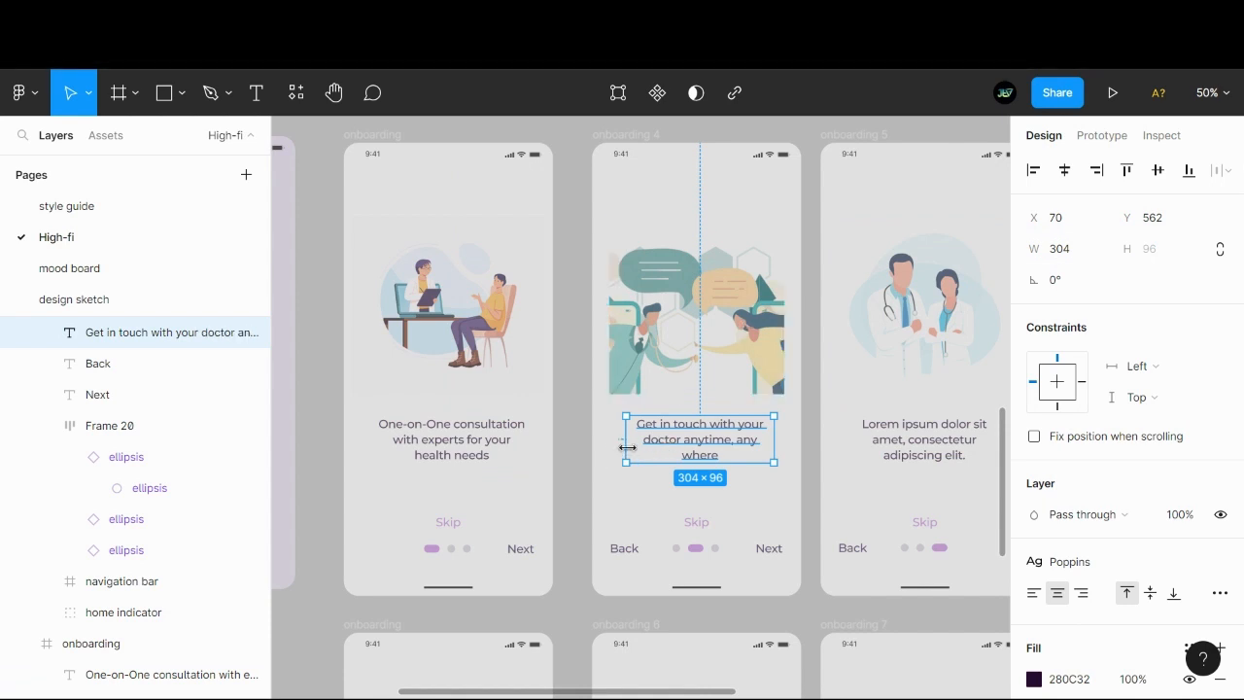
drag(615, 449, 614, 448)
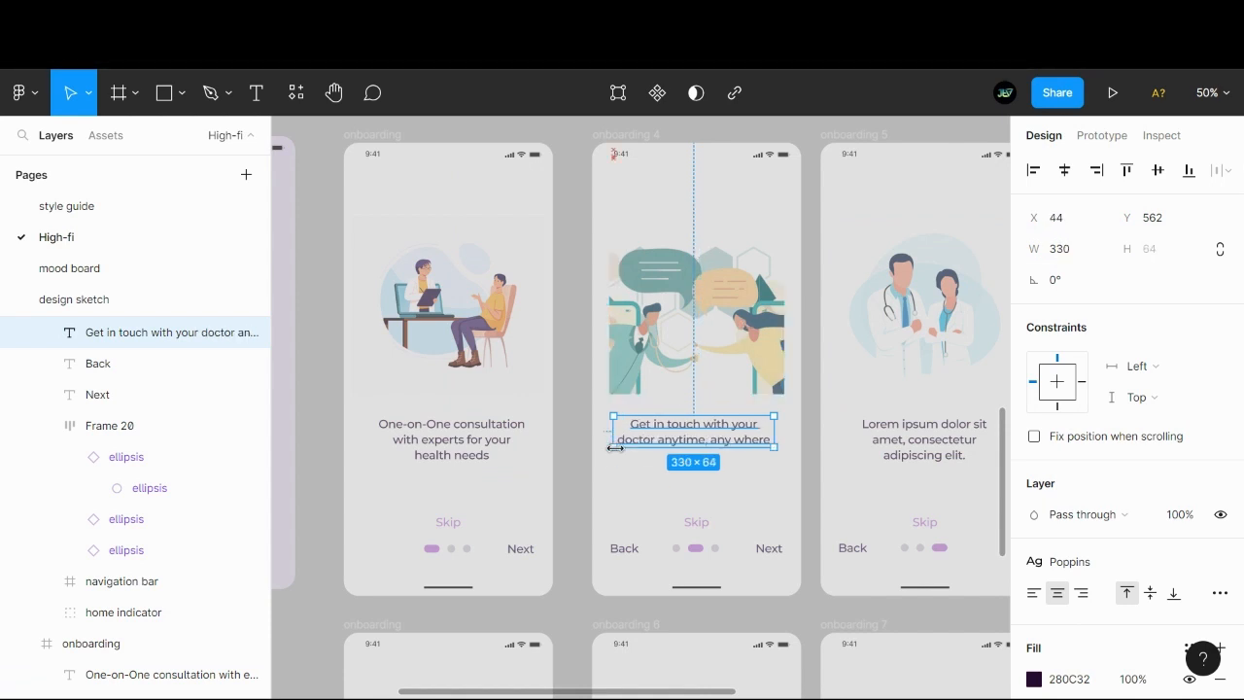
- Compare the type settings of the onboarding 4 caption and the first onboarding caption, including their text resizing mode
scroll(1102, 436, down, 3)
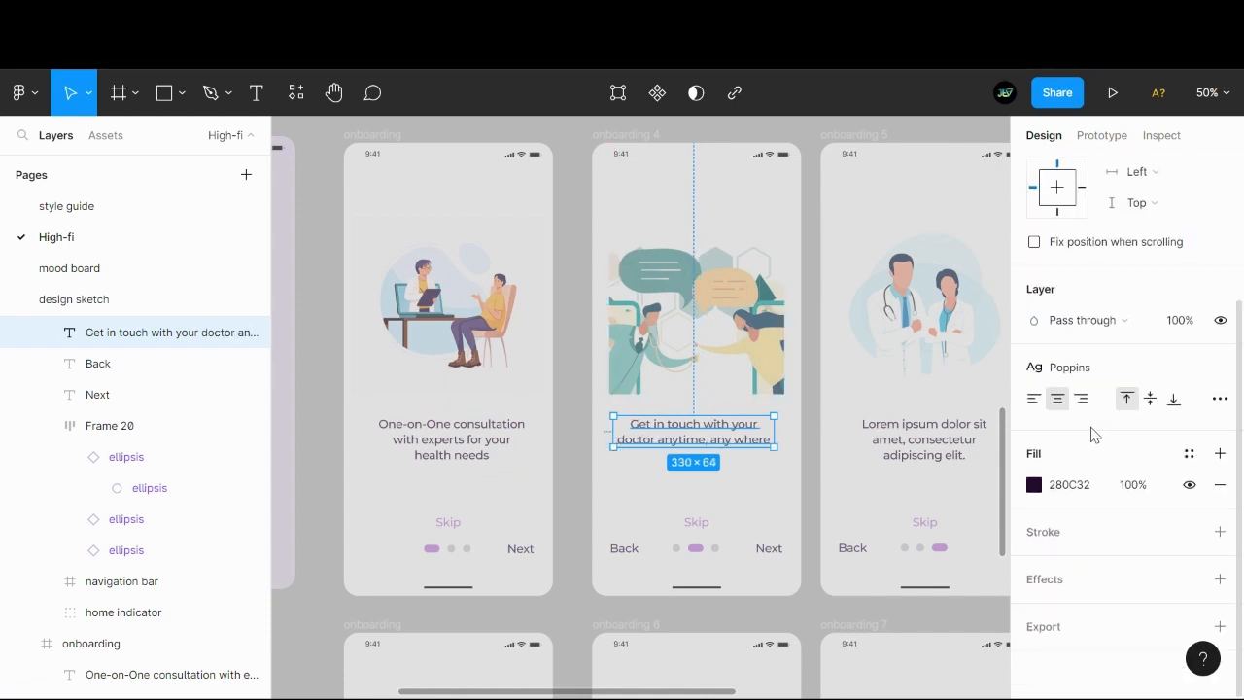
click(1220, 399)
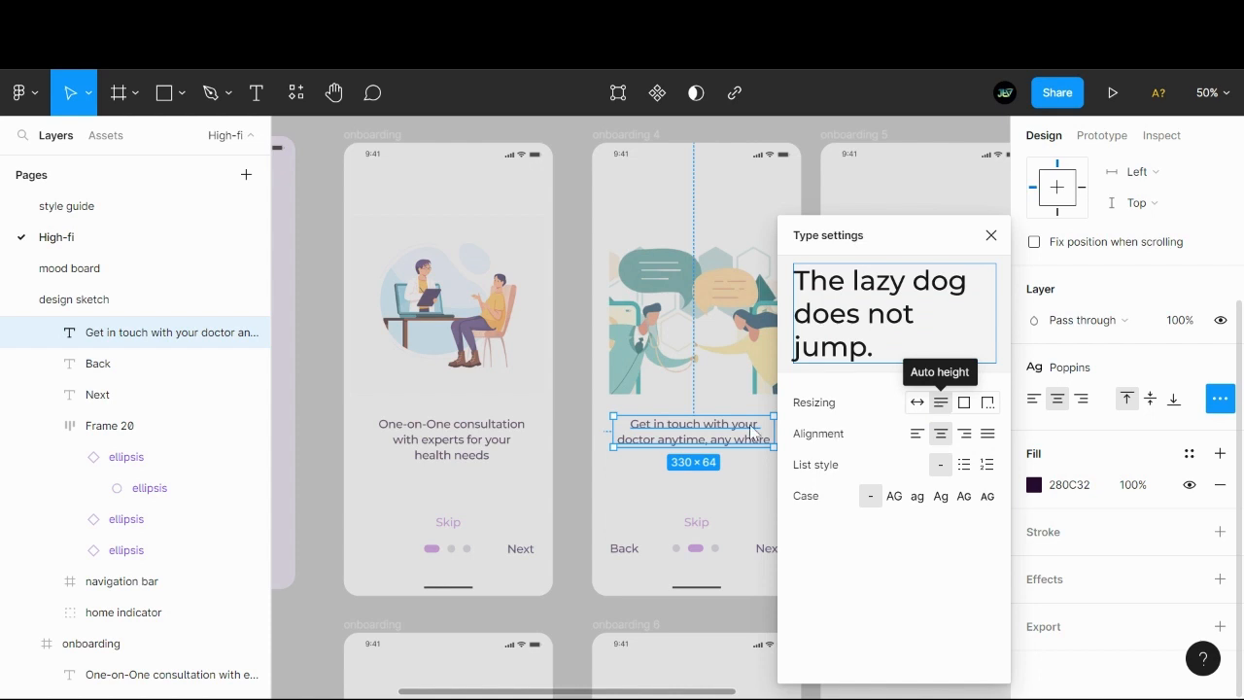
click(146, 673)
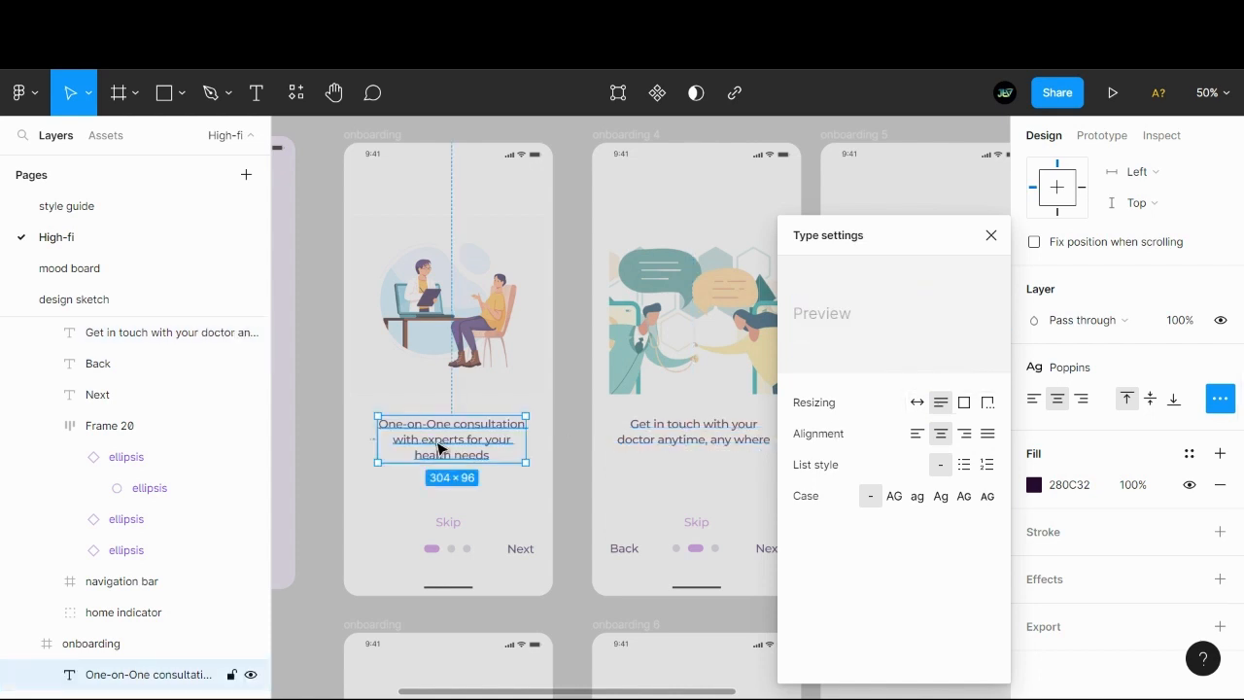
click(586, 380)
- Try widening the first onboarding caption to about 413 so it wraps onto two lines, and undo the resizing
click(472, 450)
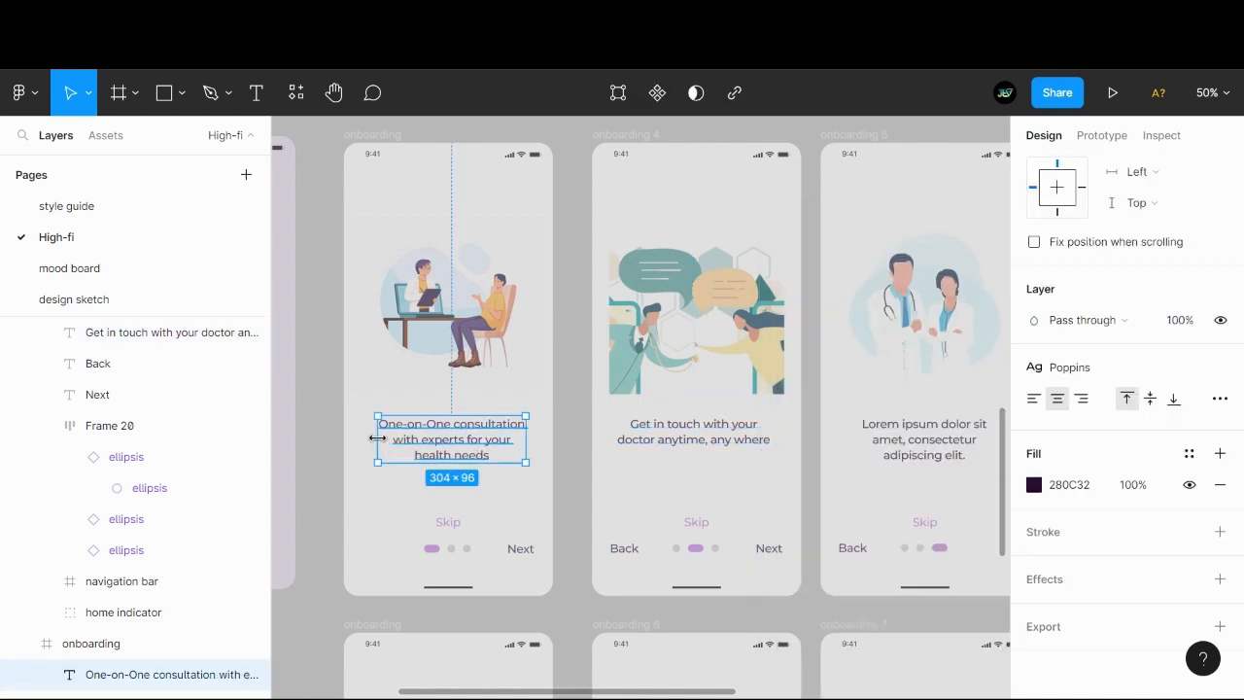
drag(375, 439, 348, 443)
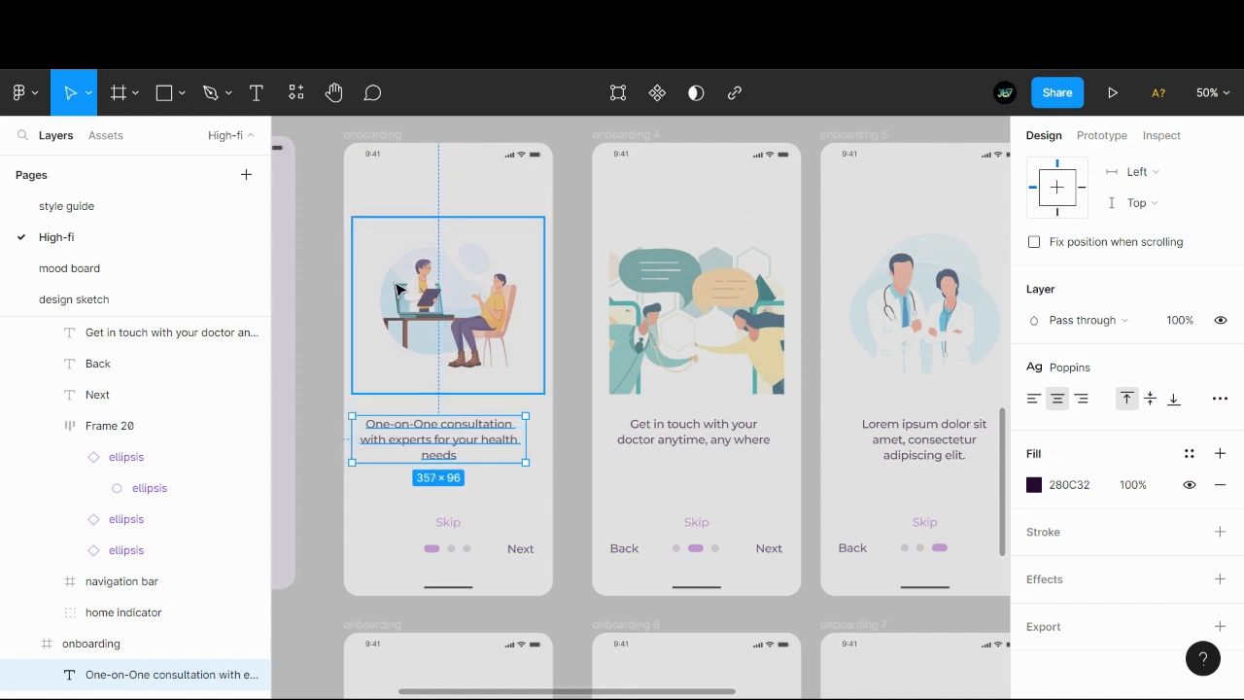
drag(526, 447, 556, 447)
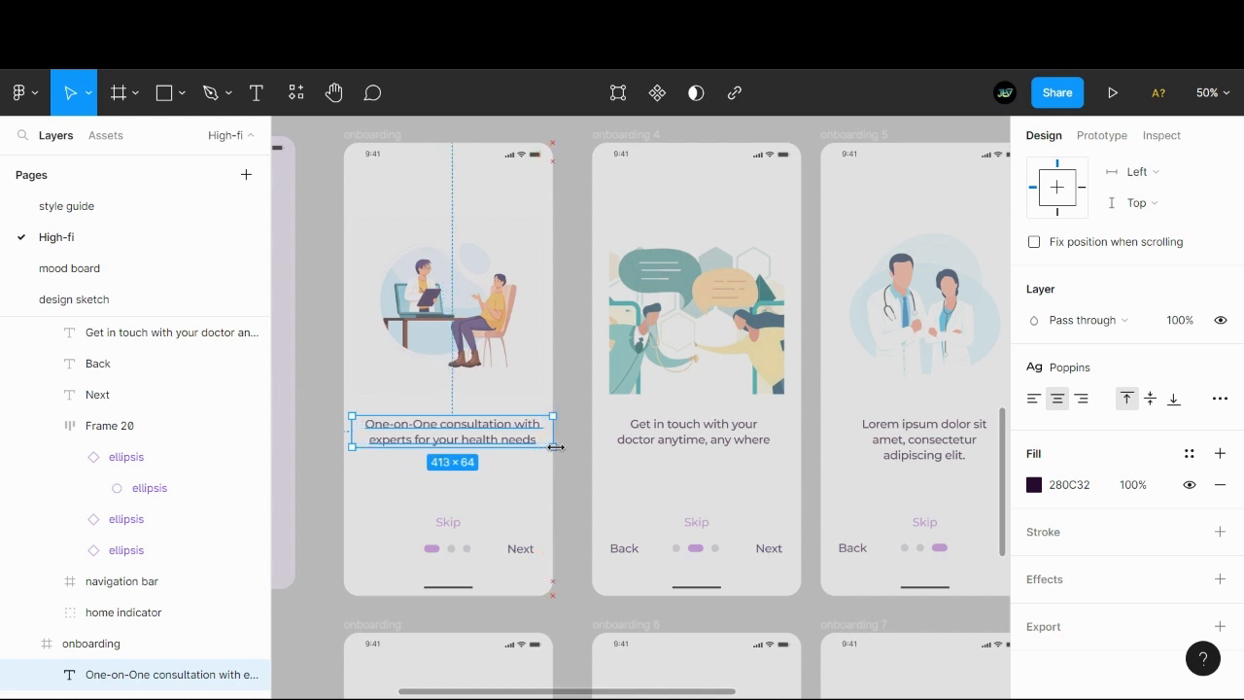
key(ctrl+z)
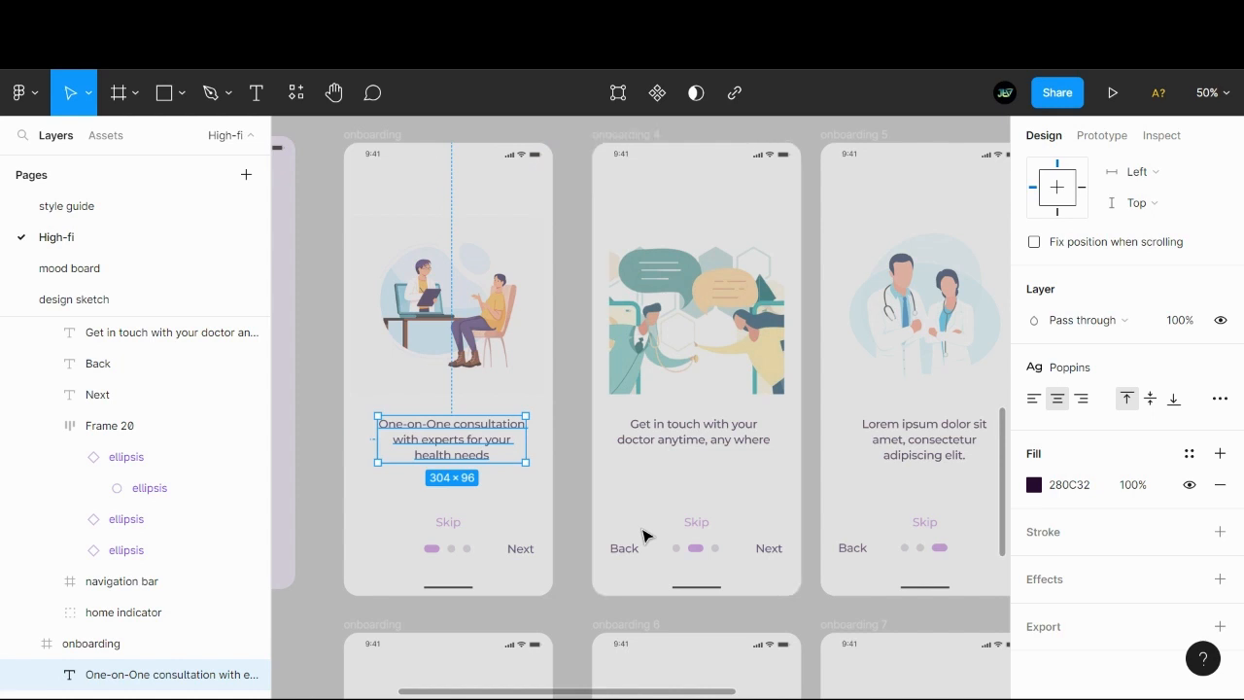
- Compare the size and position of the illustrations on the first onboarding screen and onboarding 4
click(486, 364)
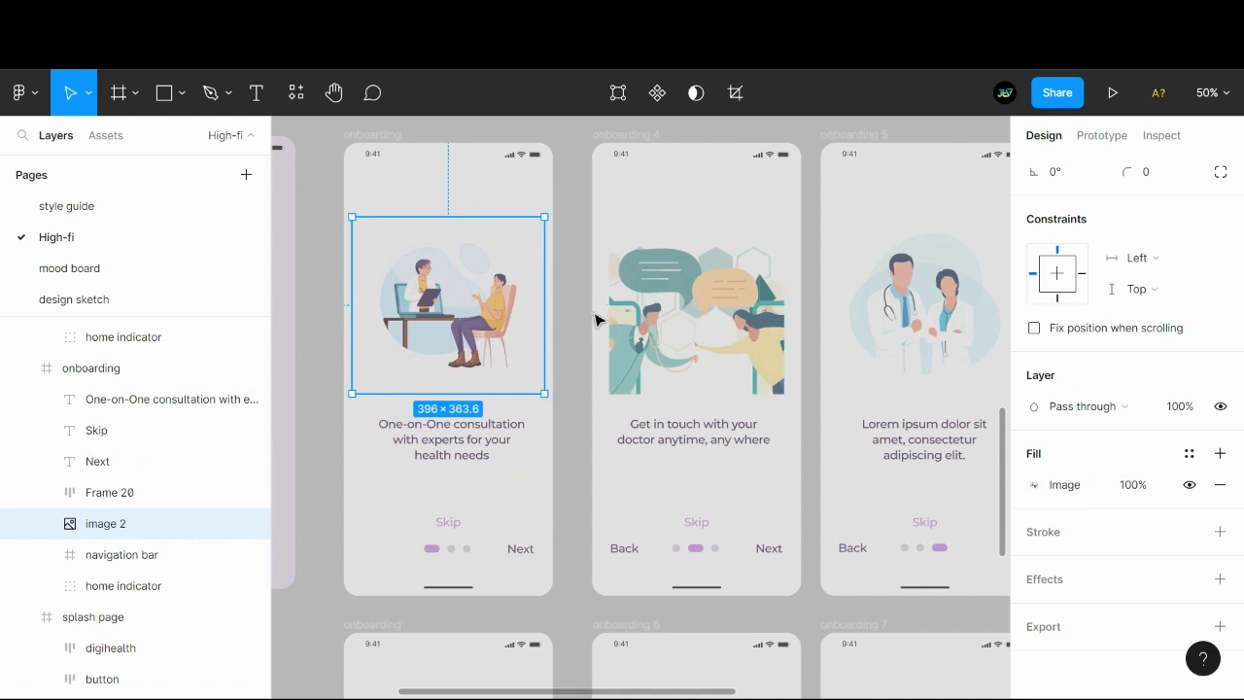
click(557, 473)
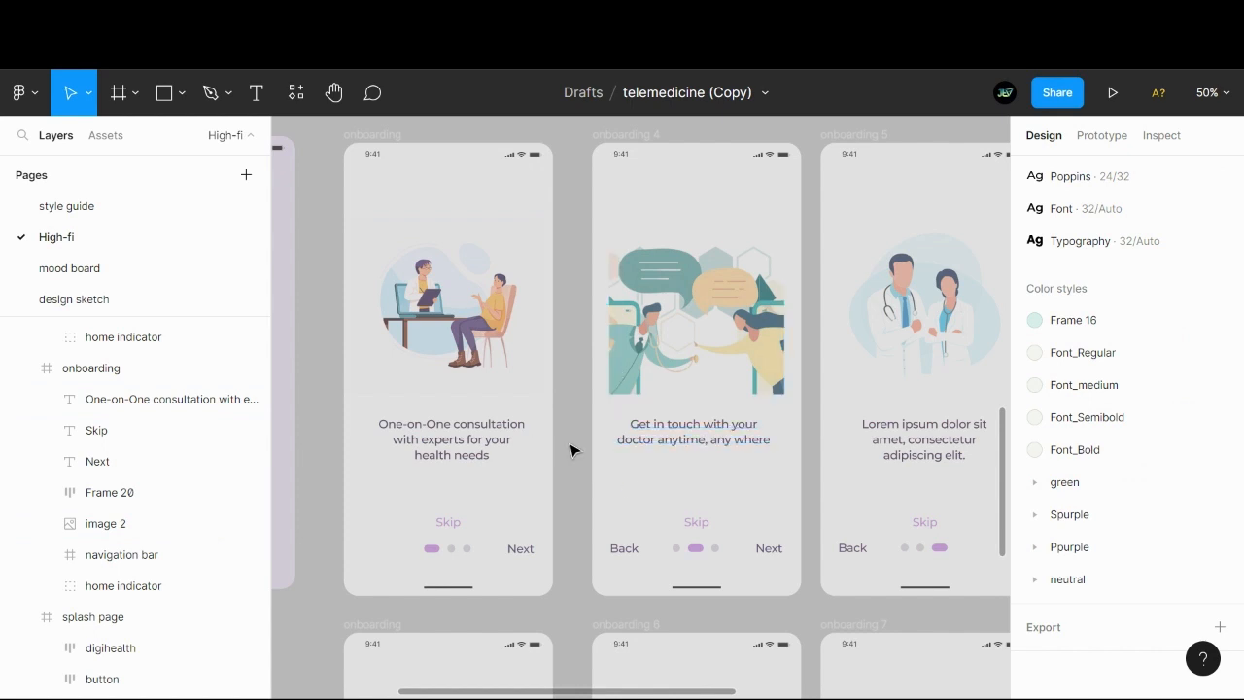
click(503, 339)
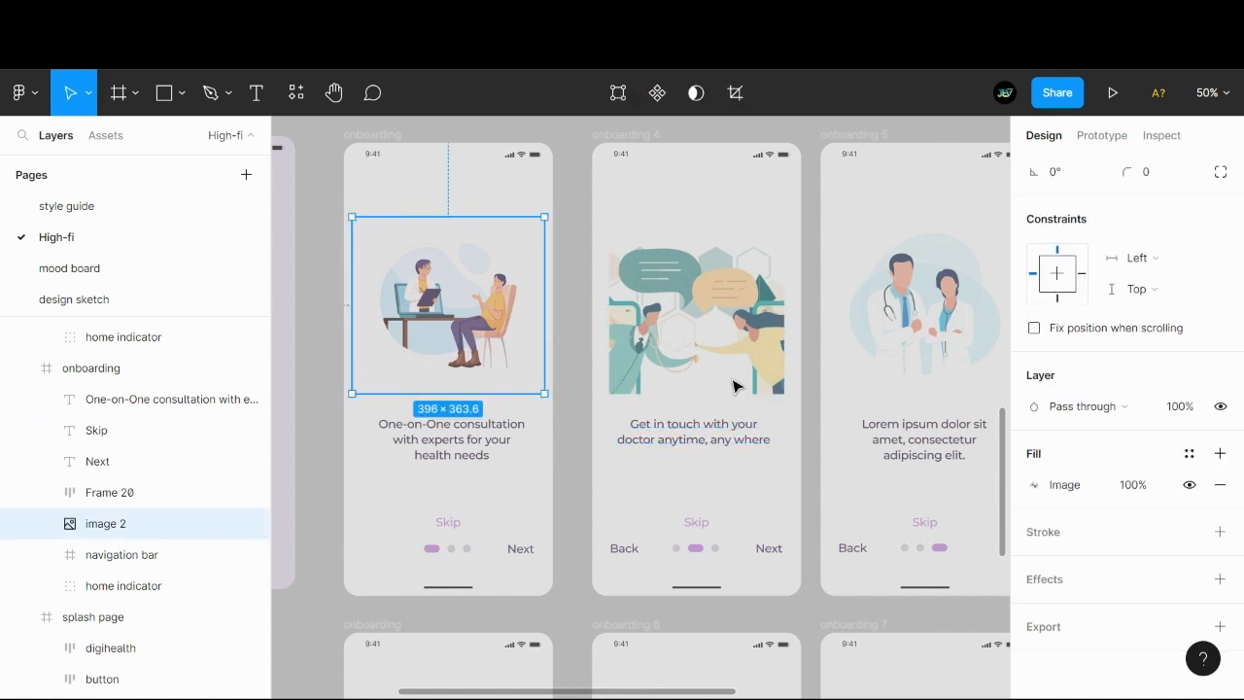
scroll(1190, 413, up, 3)
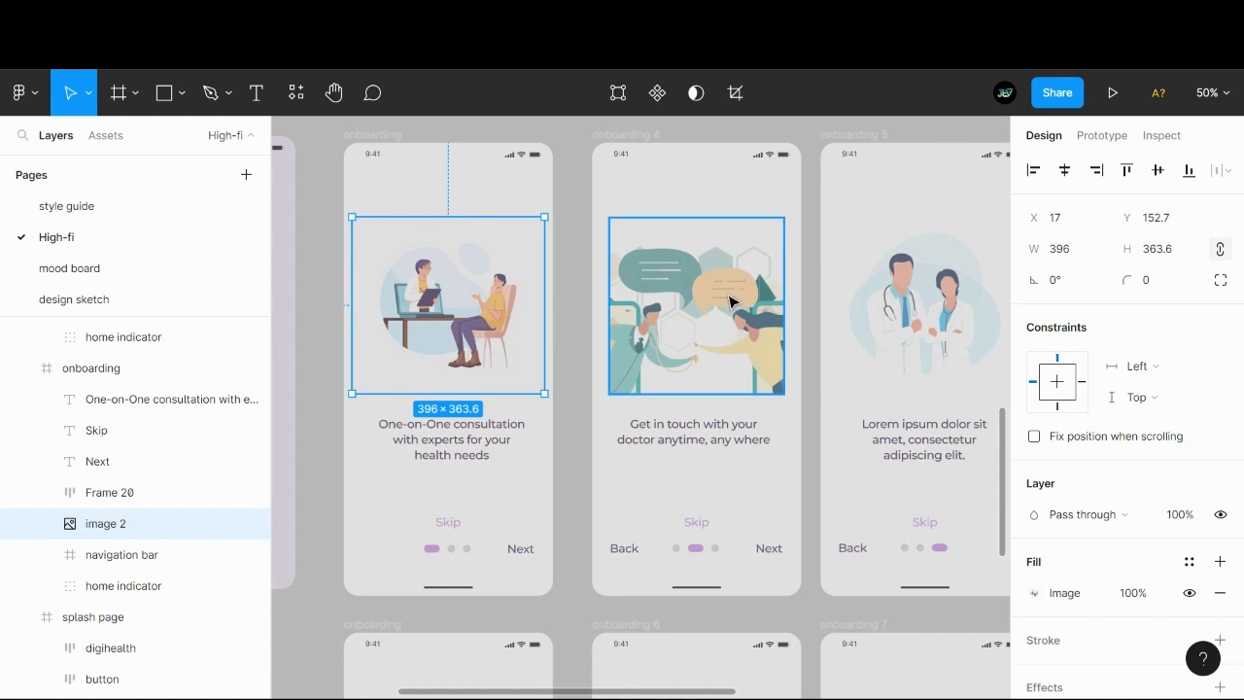
click(733, 302)
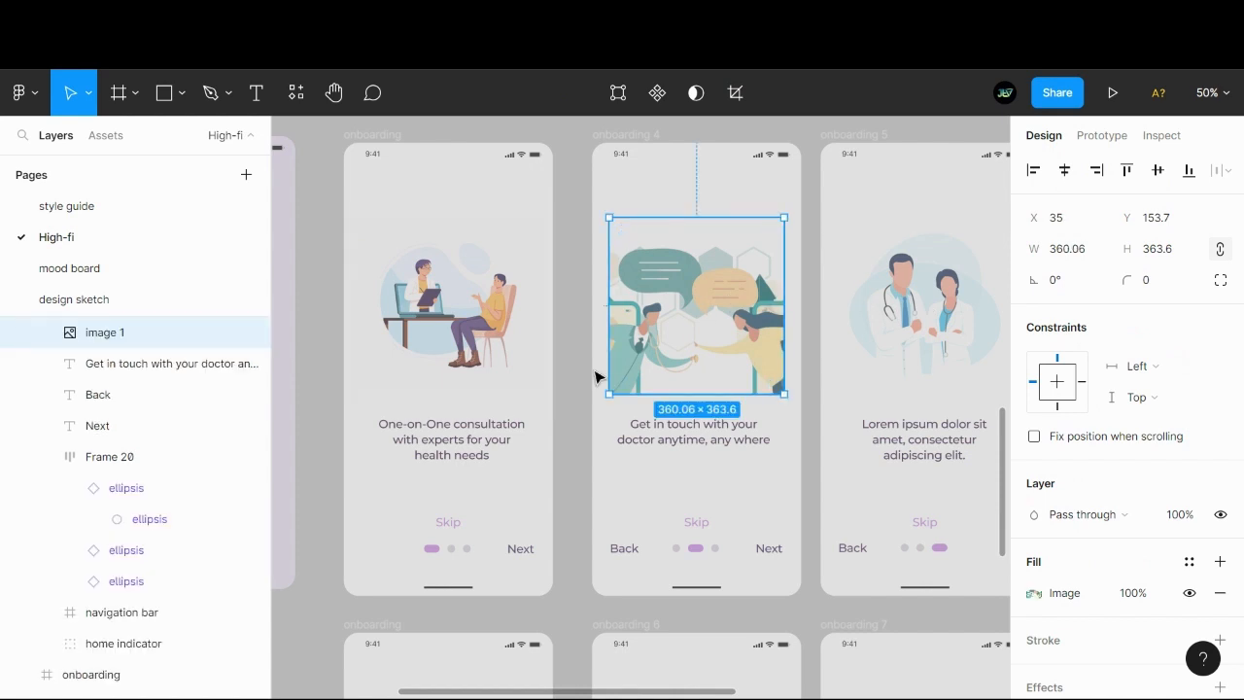
click(574, 397)
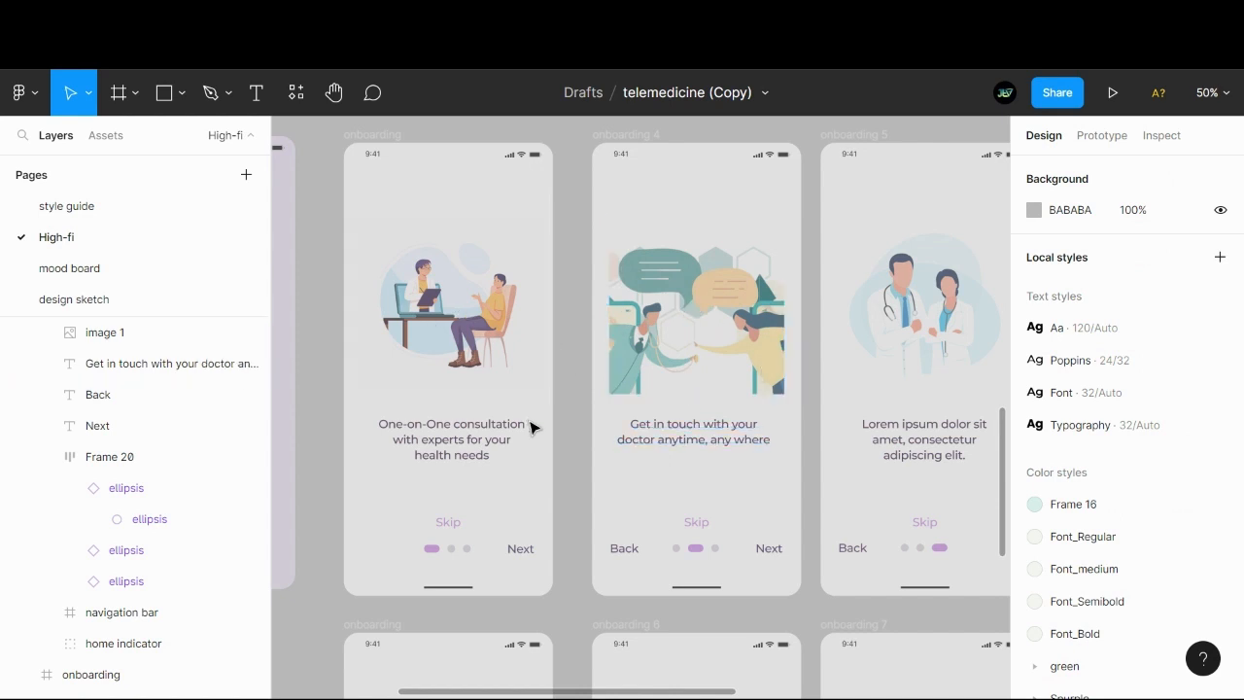
- Replace the onboarding 5 placeholder caption with "Highly qualified health professionals at your finger tips" and fit the text box's height to it
drag(575, 451, 510, 447)
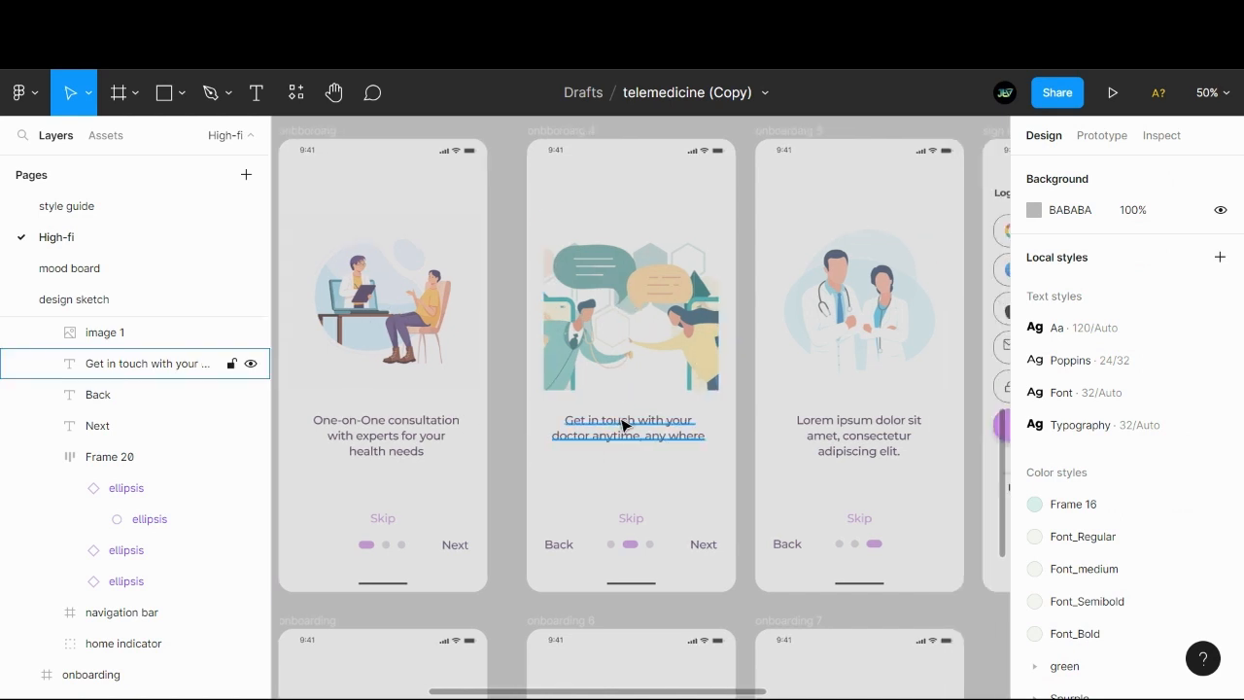
drag(626, 425, 607, 424)
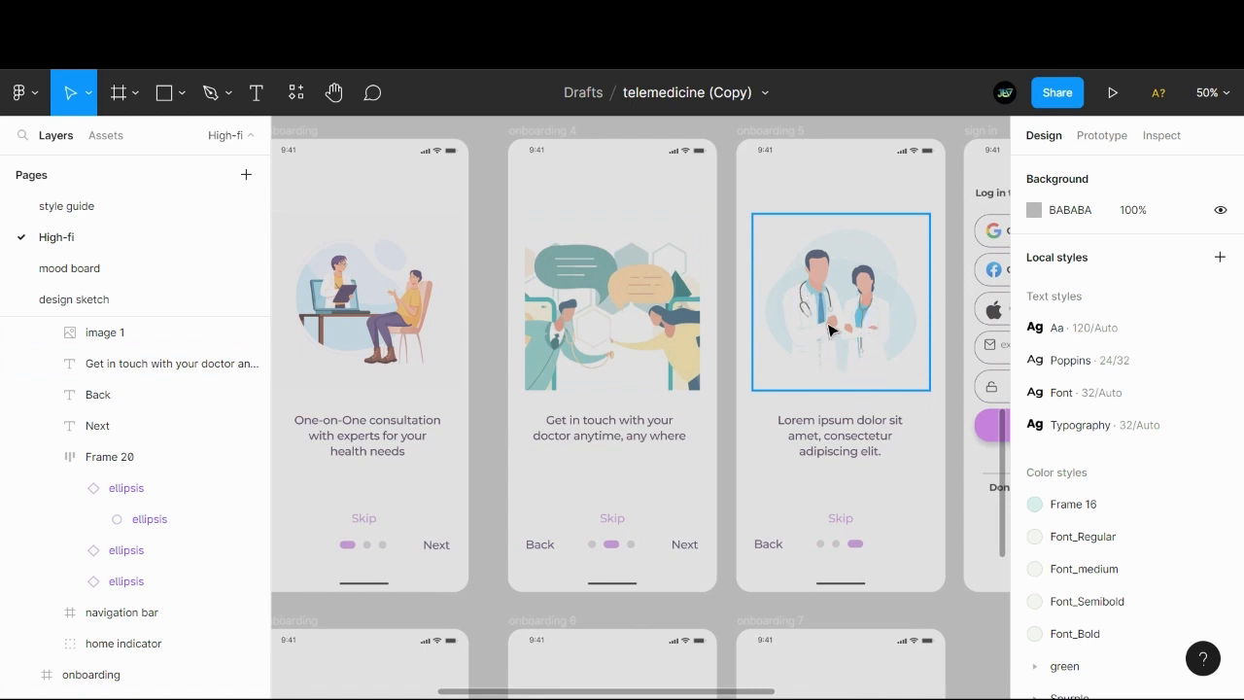
double_click(838, 445)
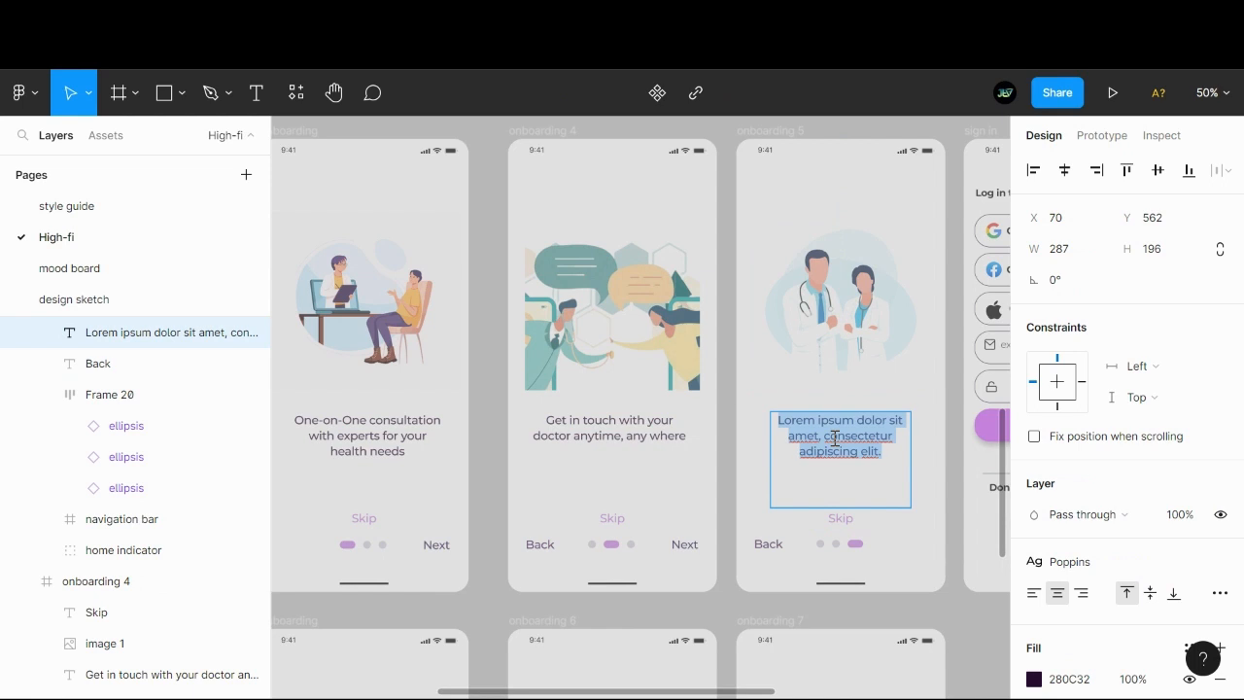
text(Highly qua)
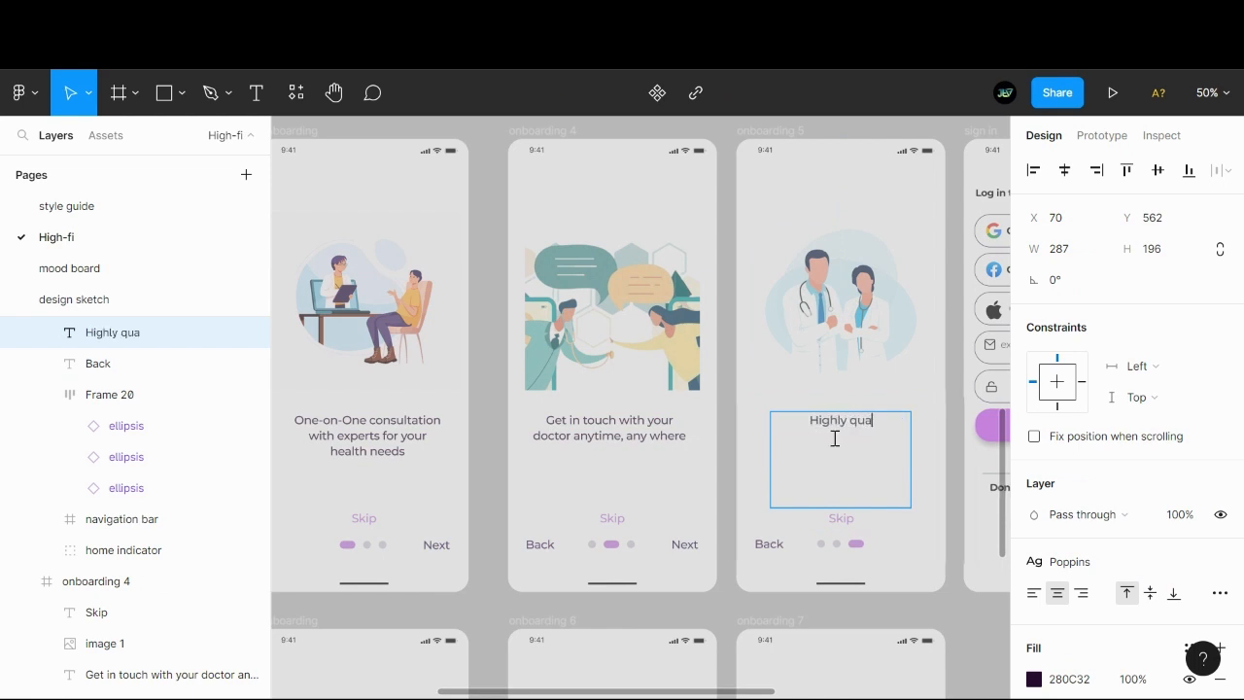
text(lfied)
key(BackSpace)
key(BackSpace)
key(BackSpace)
key(BackSpace)
text(ified health)
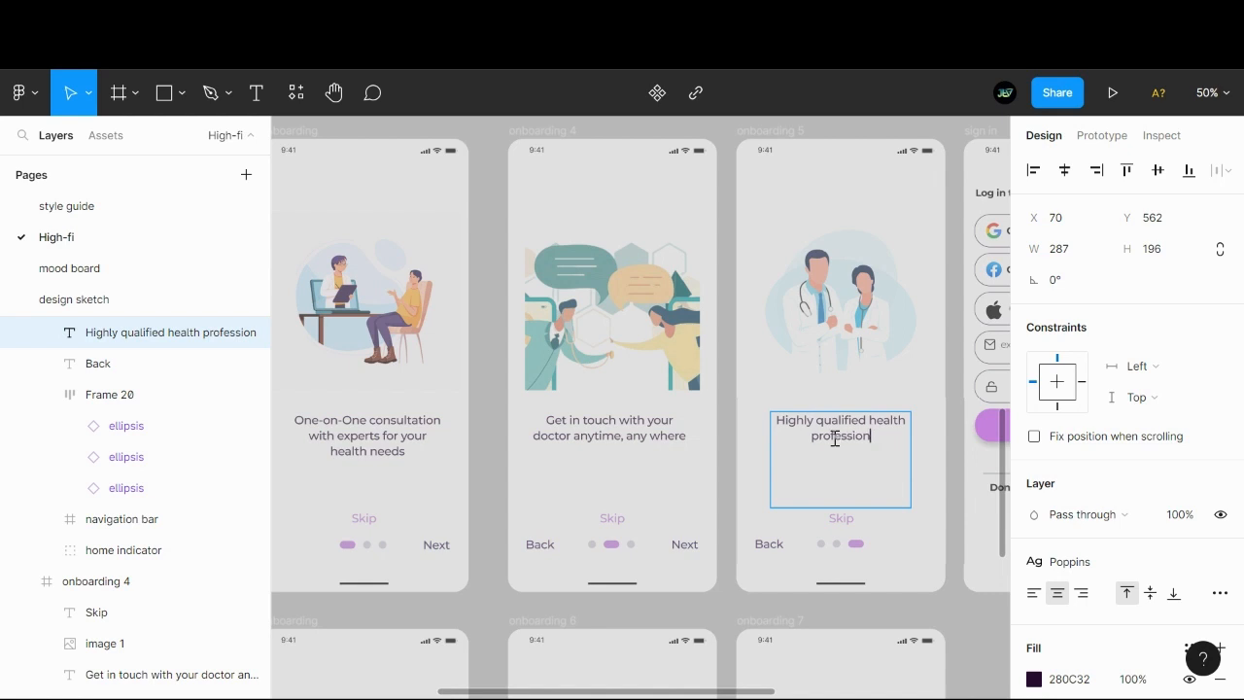
text(professionals at your fingwr)
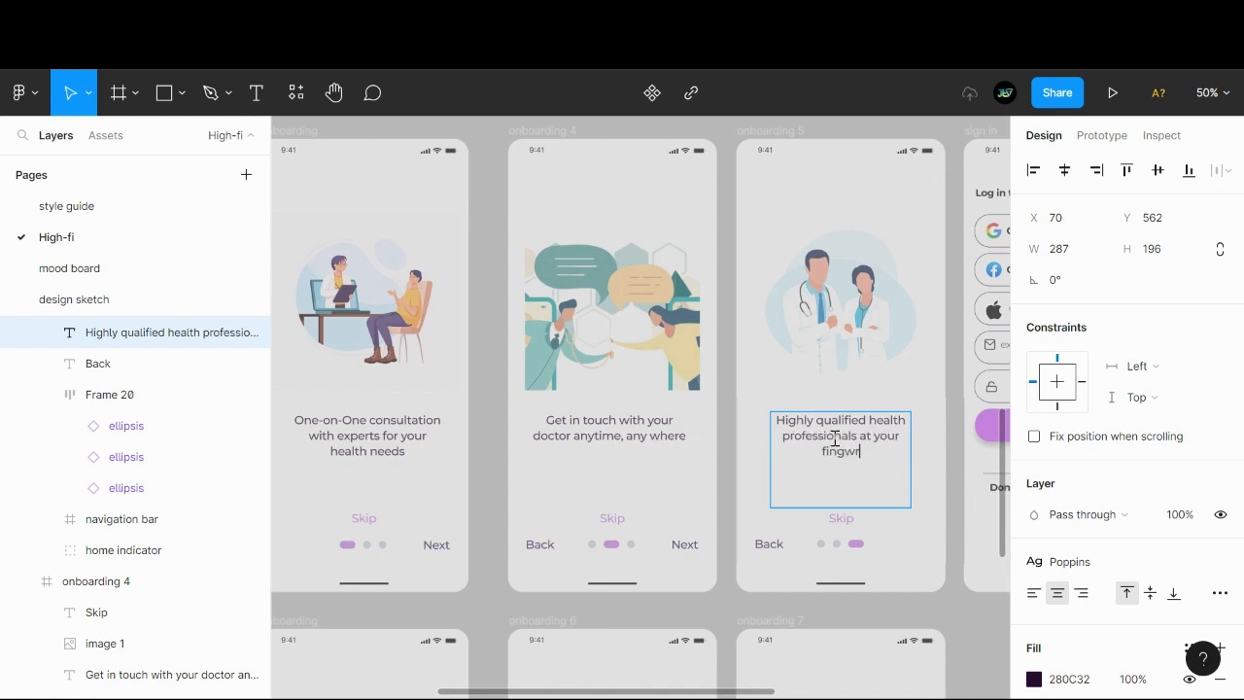
key(BackSpace)
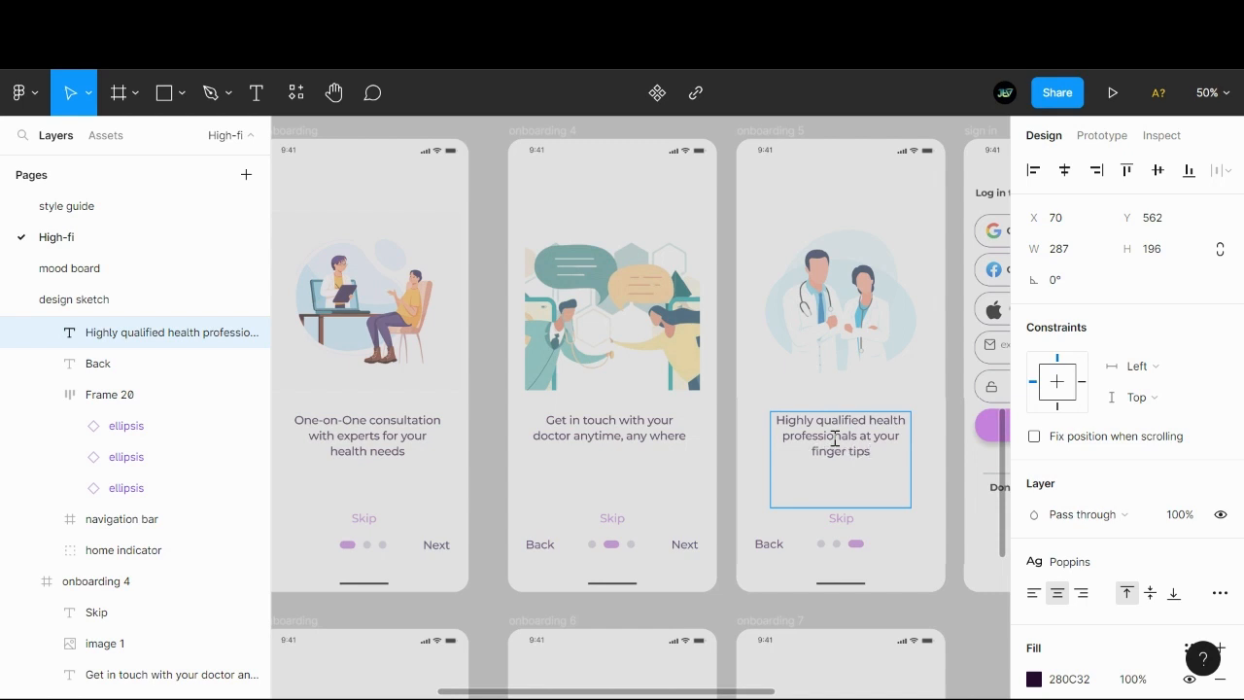
key(Escape)
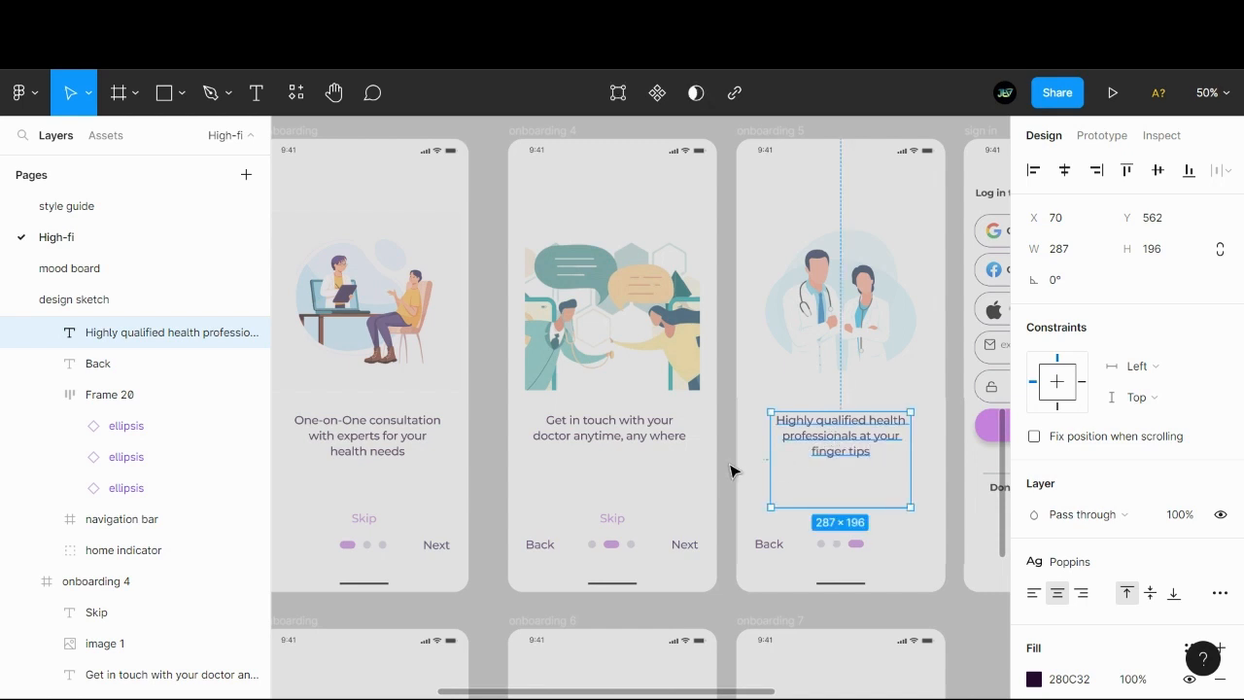
double_click(829, 506)
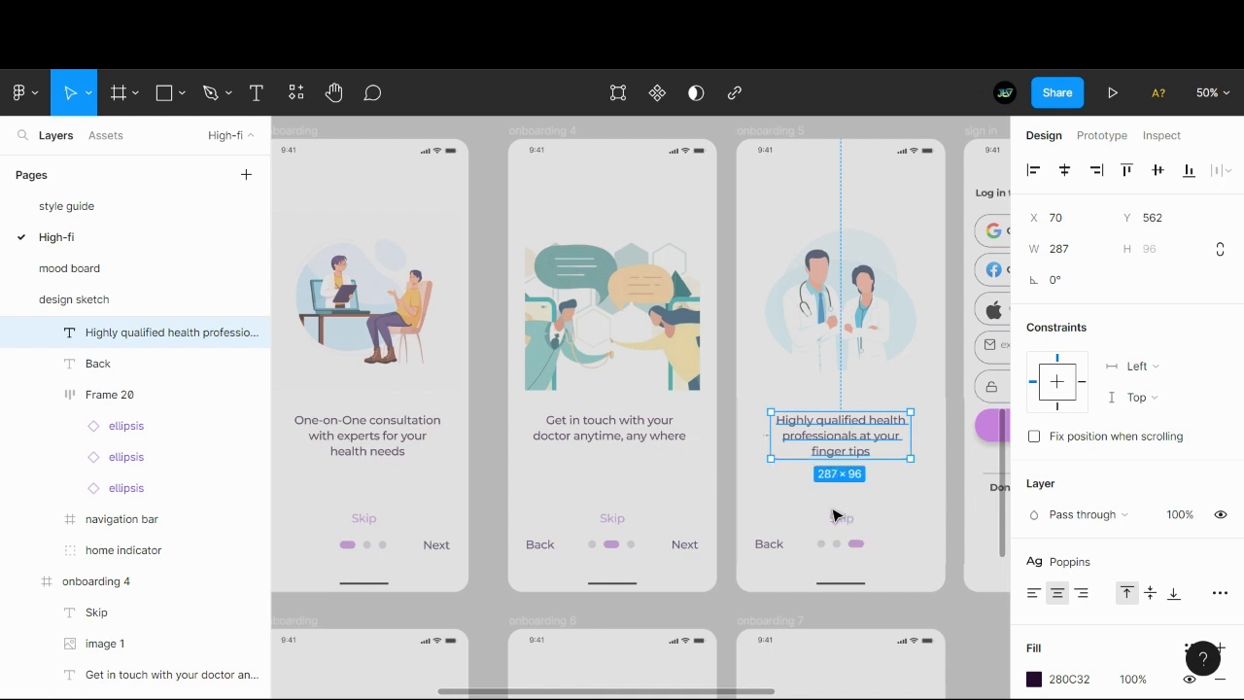
click(967, 603)
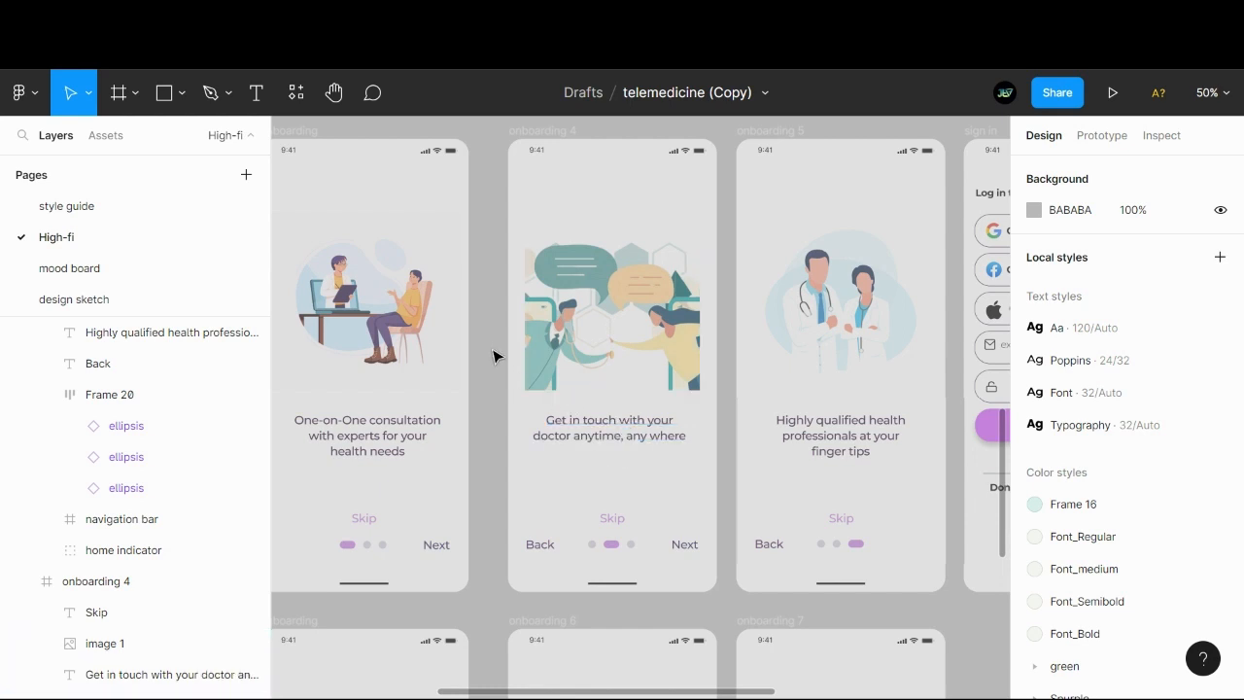
- Inspect the doctors illustration, pagination dots and Back label on onboarding 5, along with the neighbouring sign in screens
mouse_move(491, 350)
mouse_down()
mouse_move(569, 360)
mouse_move(480, 353)
mouse_up()
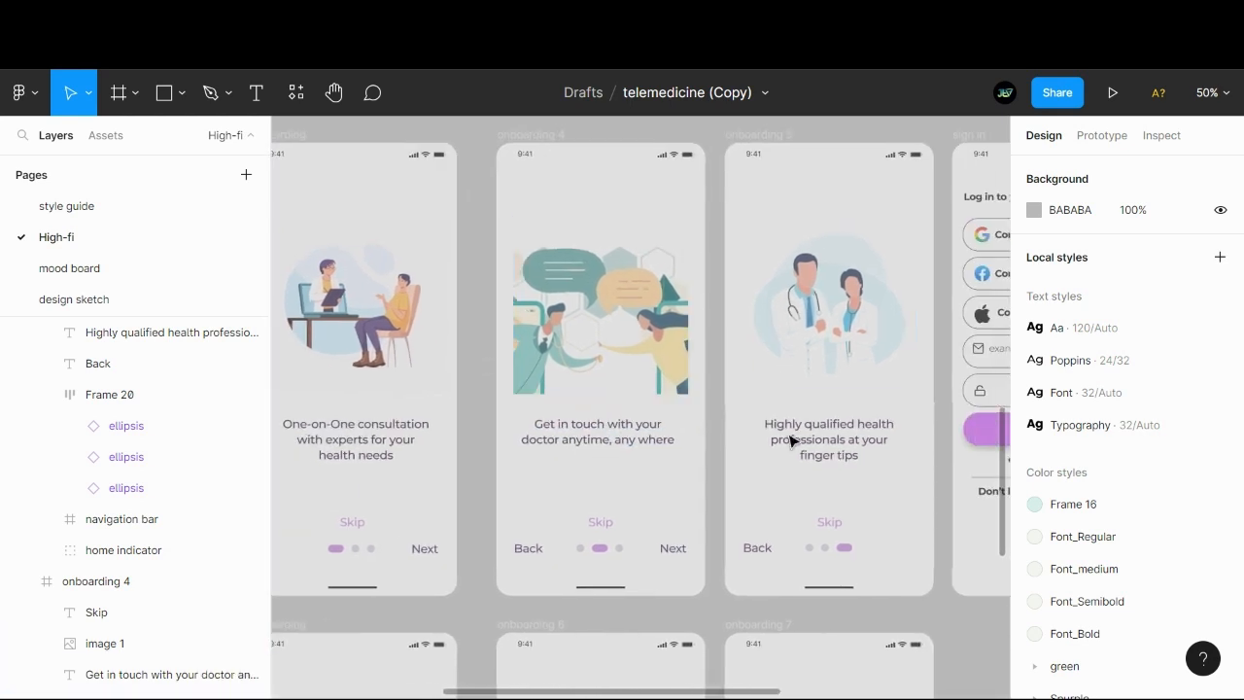
double_click(804, 364)
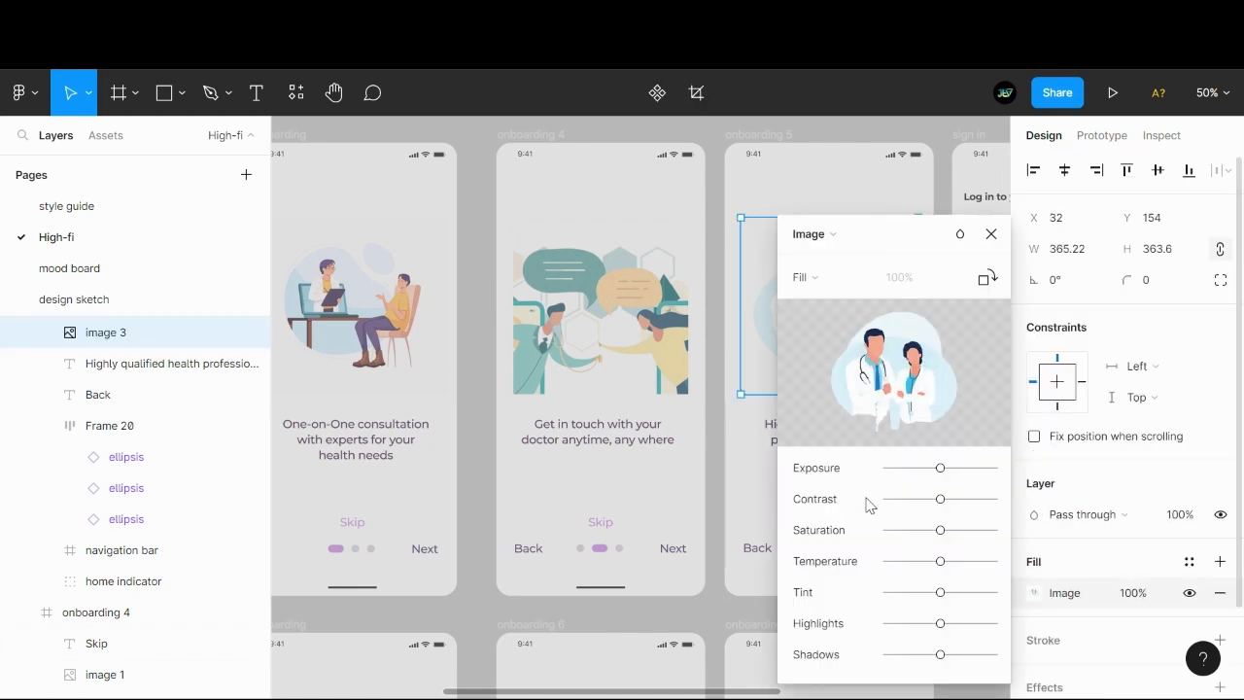
key(Escape)
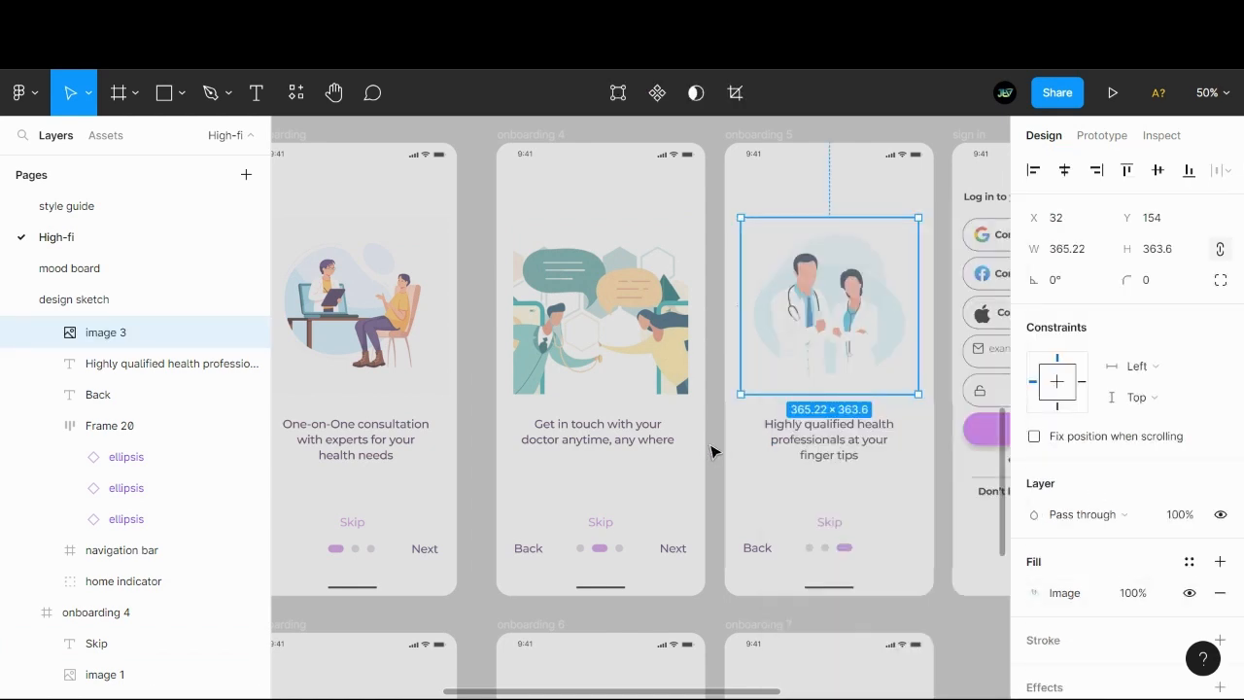
click(948, 627)
scroll(622, 484, right, 4)
scroll(436, 450, down, 1)
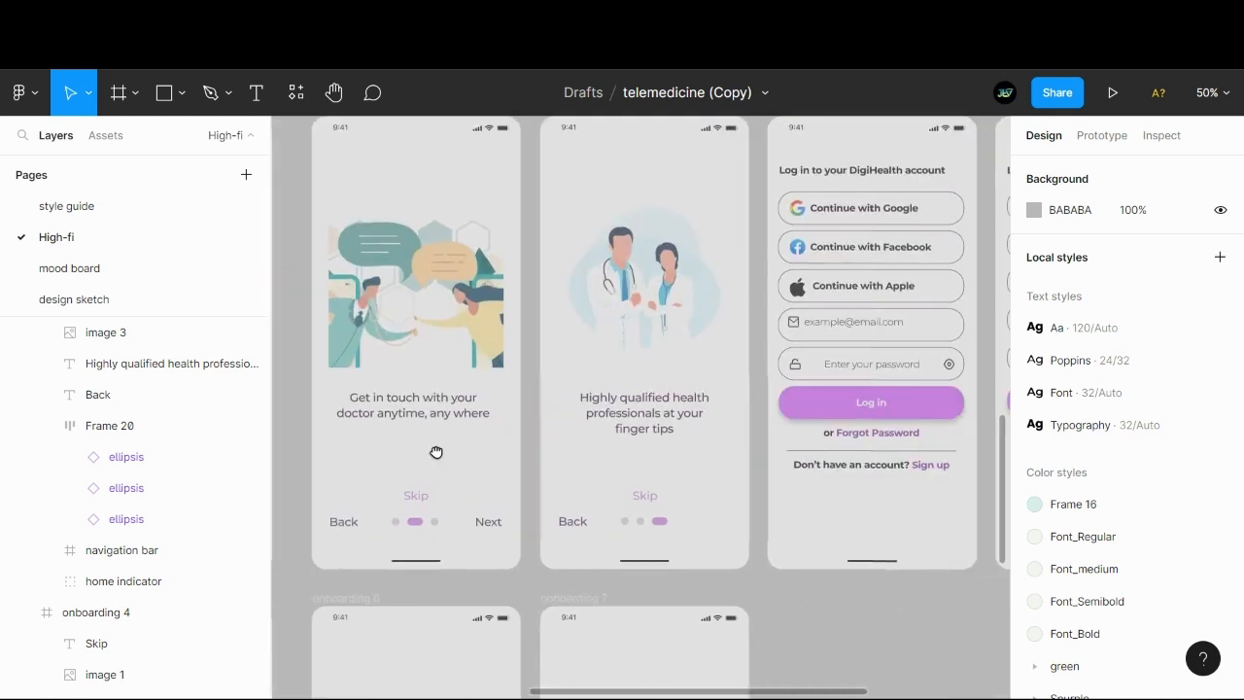
scroll(704, 539, right, 3)
scroll(704, 539, up, 1)
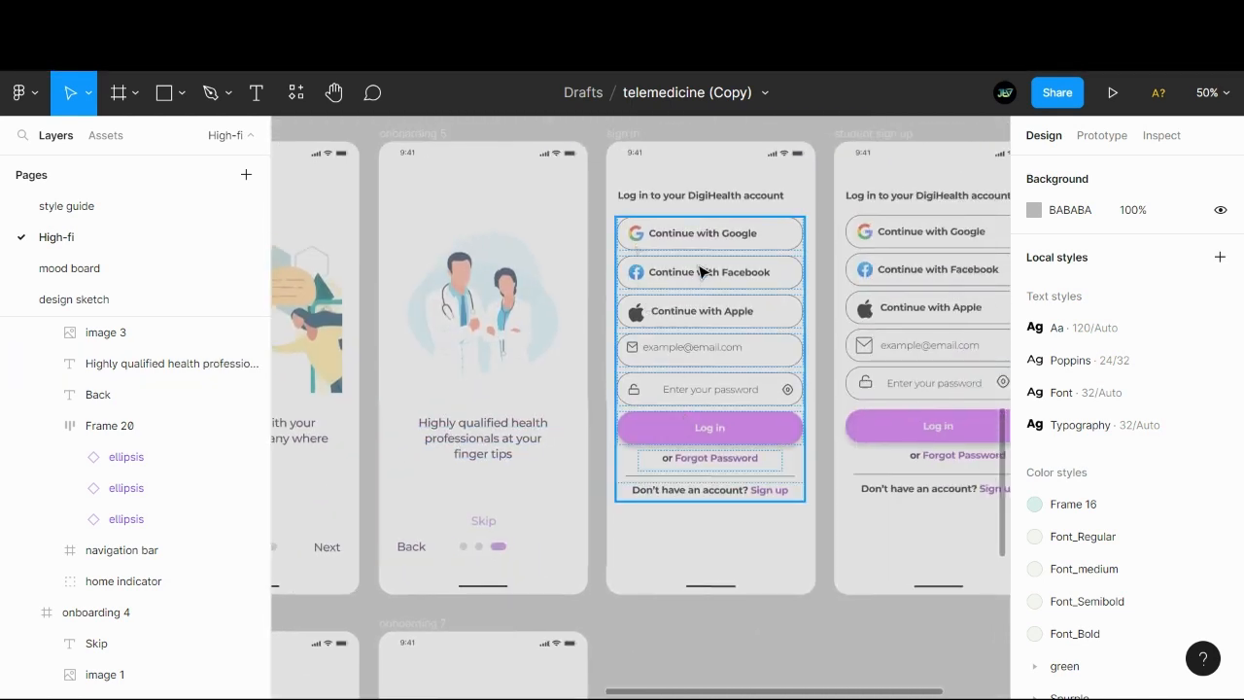
scroll(724, 395, right, 2)
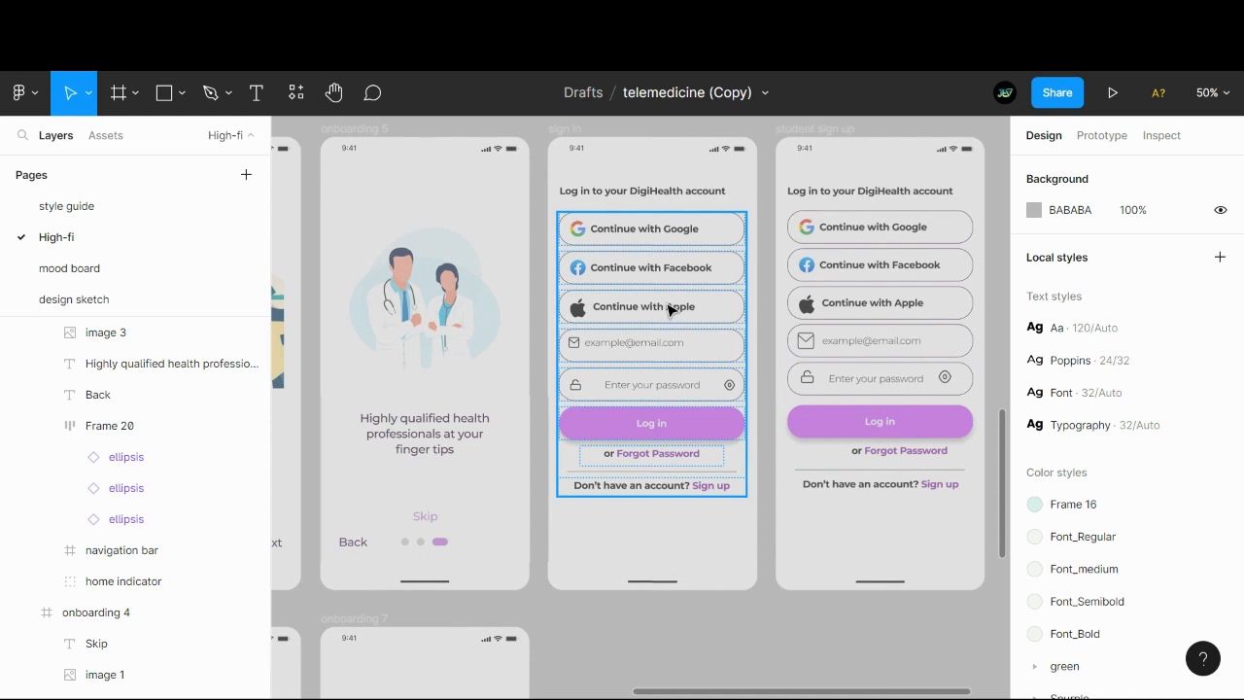
click(425, 542)
click(355, 542)
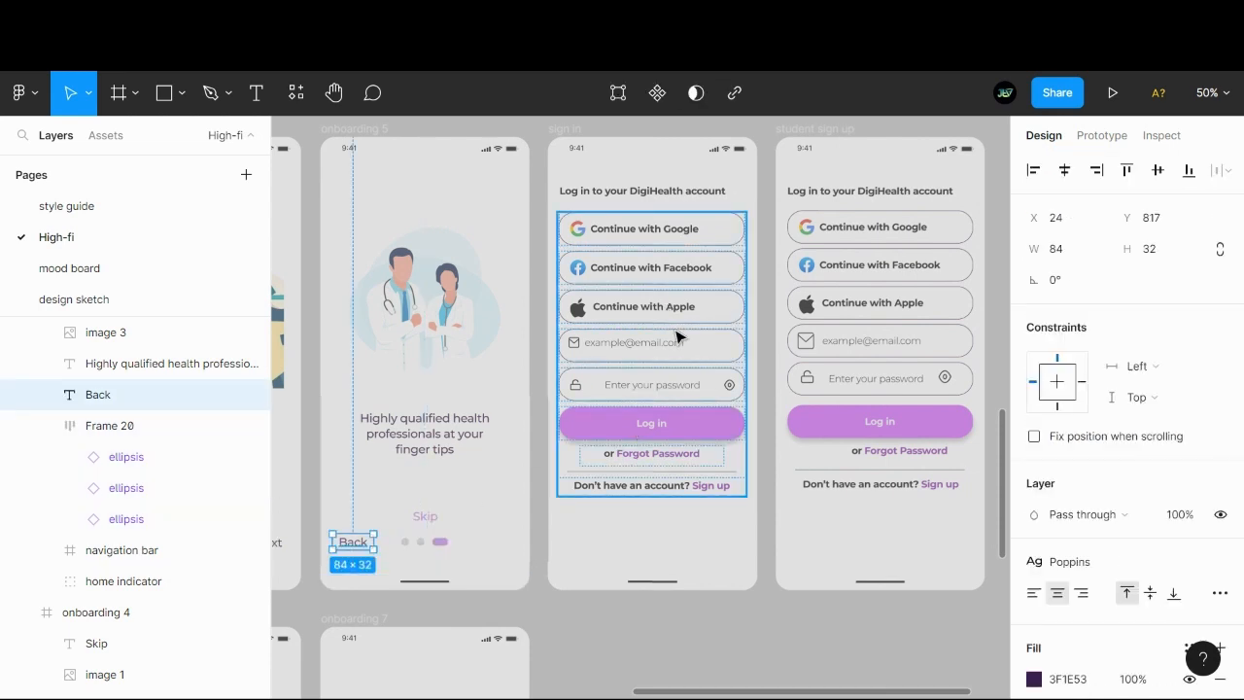
- Move the sign in screen's group of login buttons and fields down to about Y 265
drag(674, 331, 676, 375)
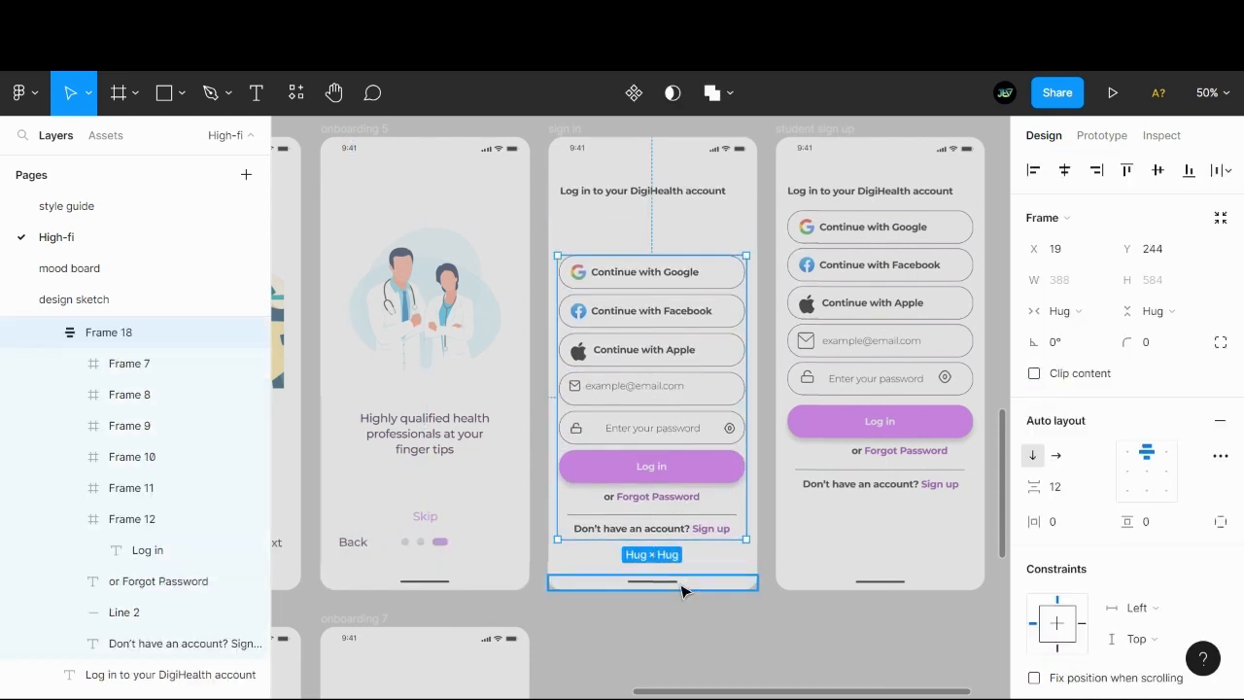
drag(652, 464, 652, 477)
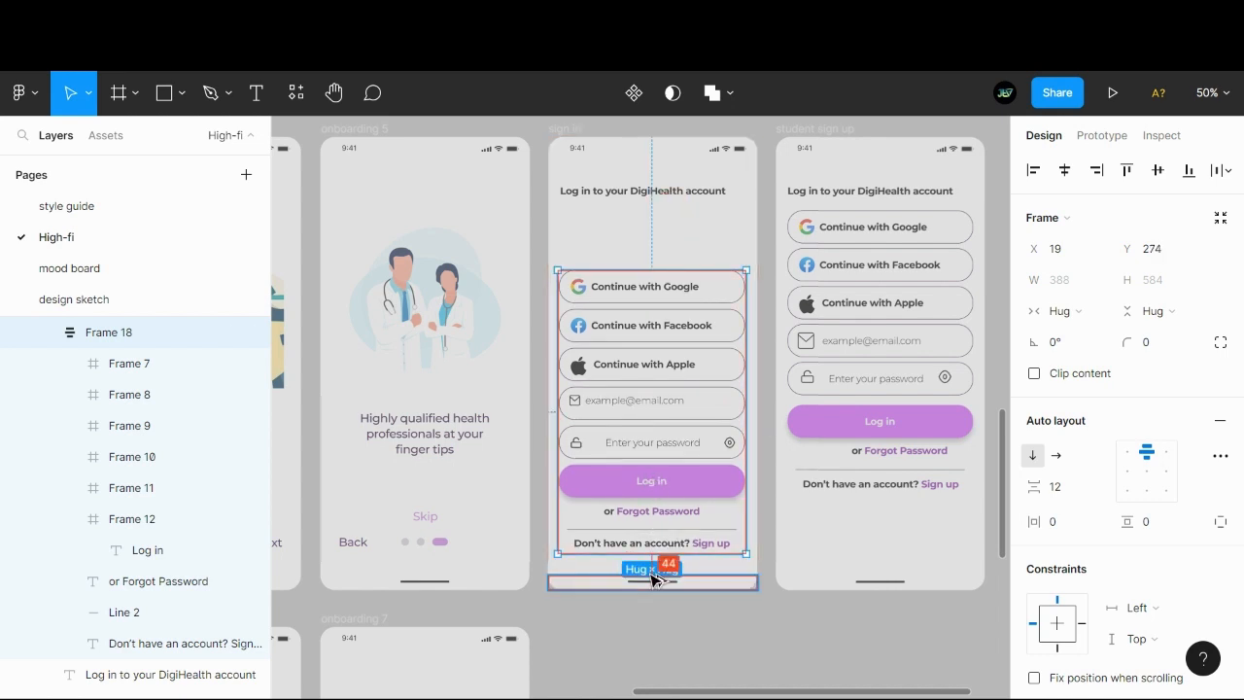
key(Up)
key(Up)
key(Up)
key(Up)
key(Up)
key(Up)
key(Up)
key(Up)
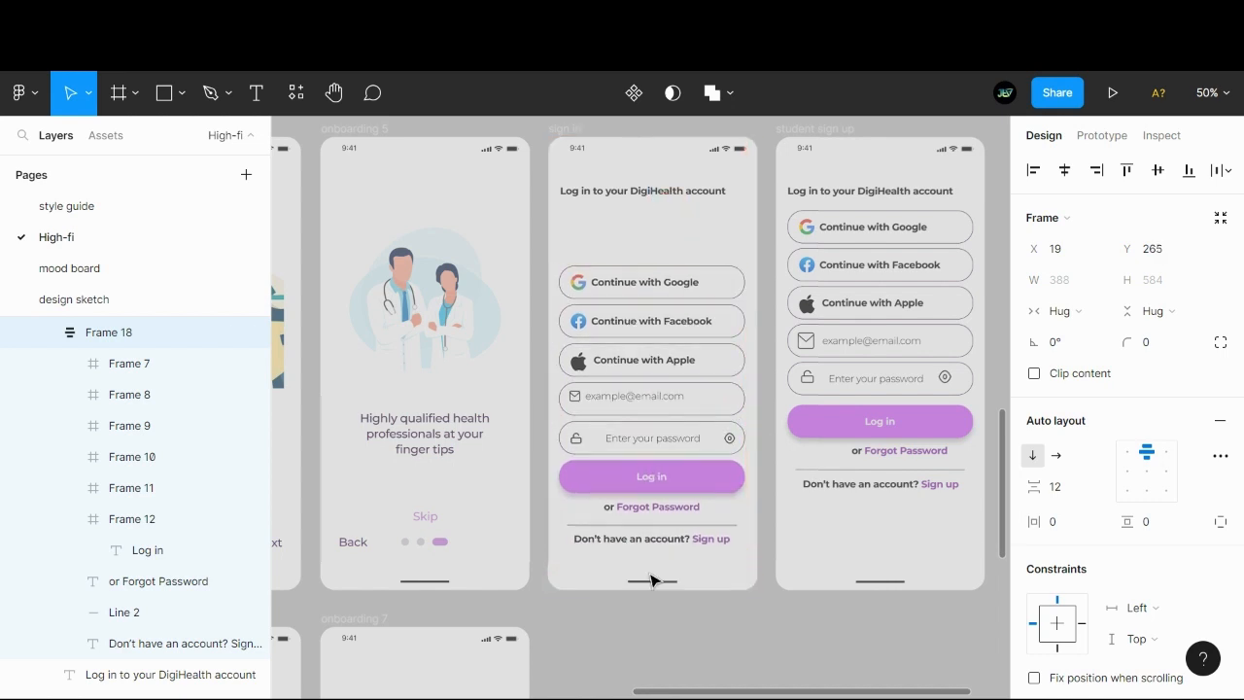
- Set the font size of the "Log in to your DigiHealth account" heading on the sign in screen to 32
click(632, 192)
scroll(1108, 428, down, 3)
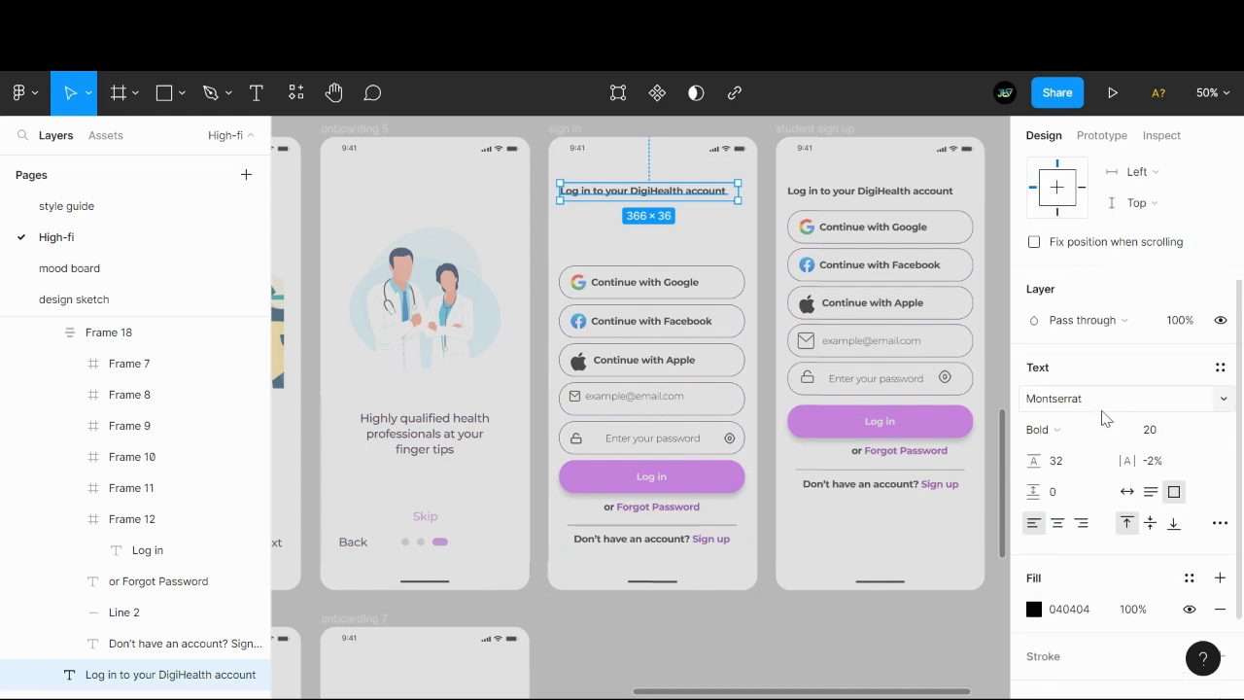
click(1220, 368)
click(704, 237)
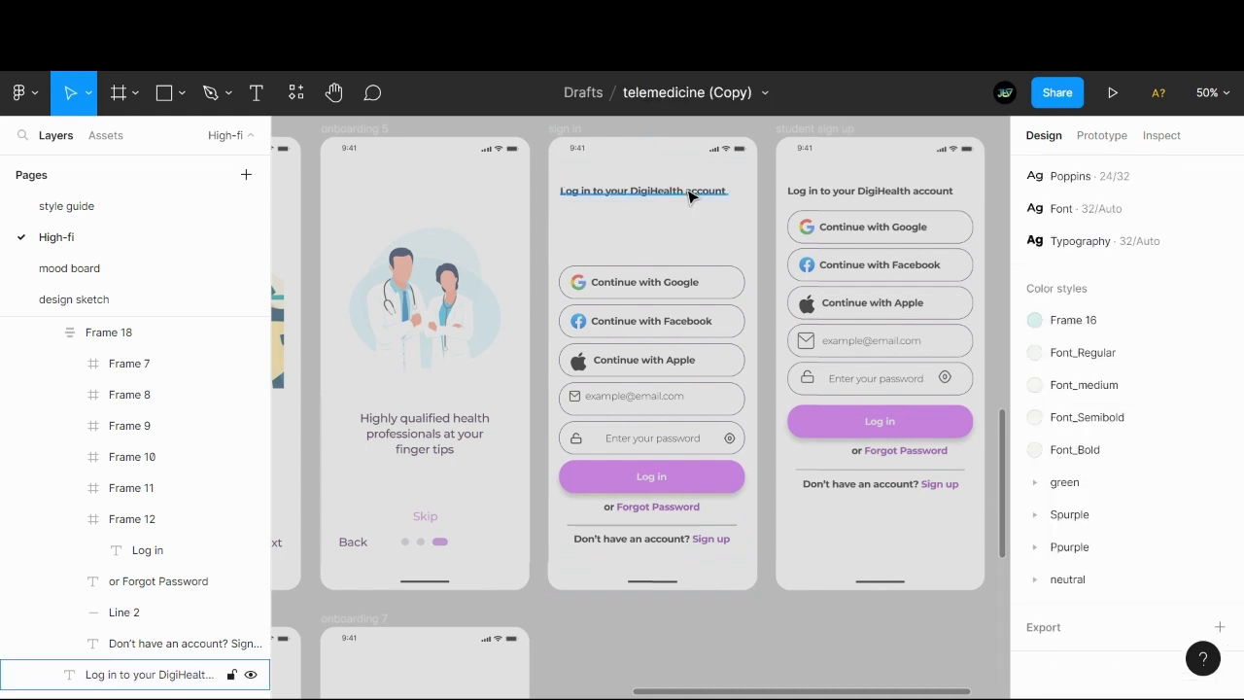
click(690, 192)
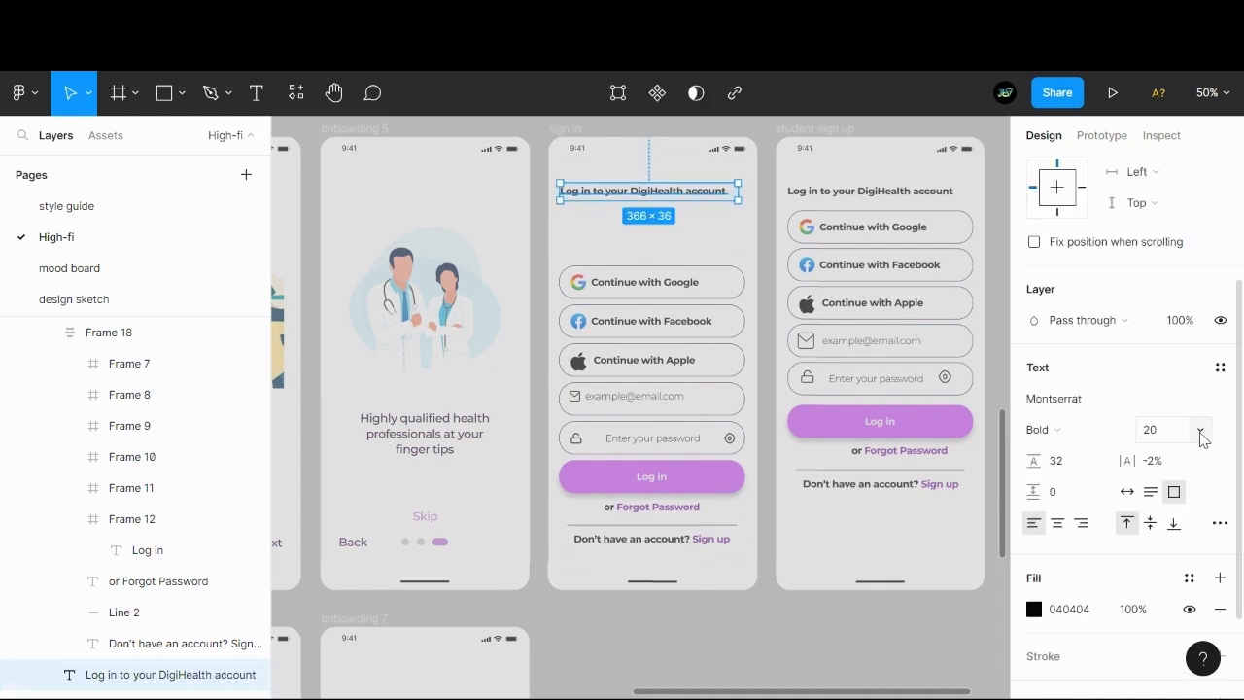
click(1202, 439)
click(1174, 471)
click(1200, 429)
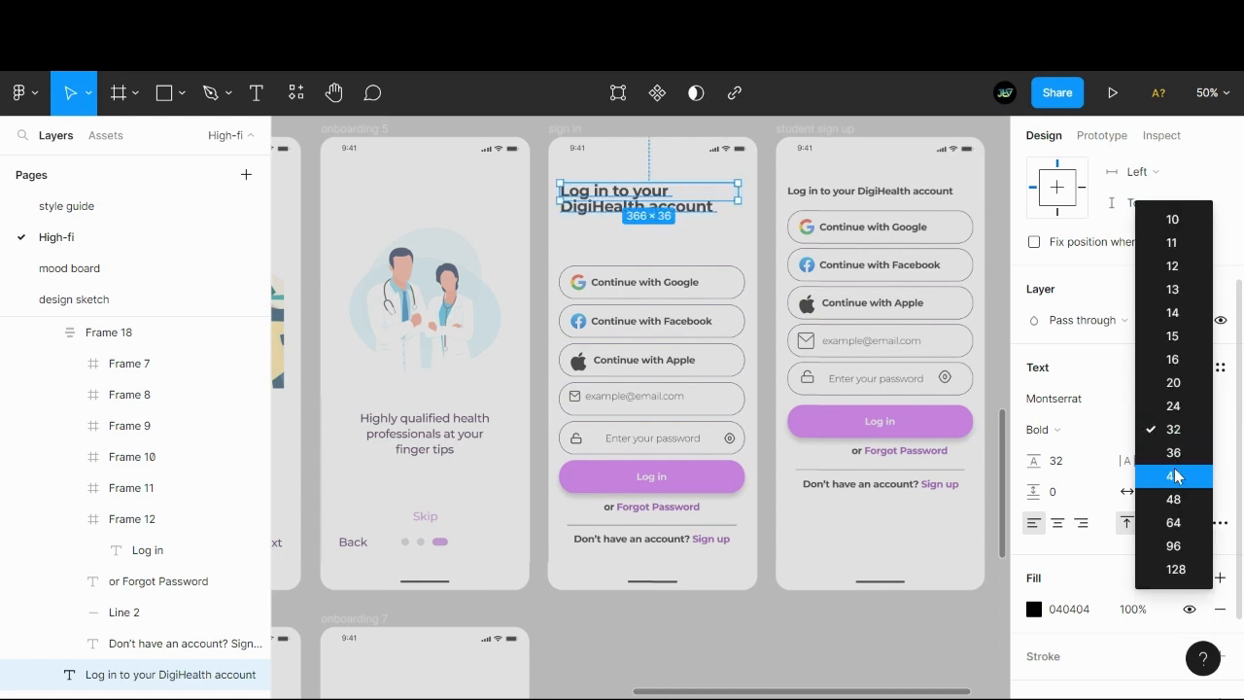
click(1176, 455)
click(1196, 429)
click(1174, 405)
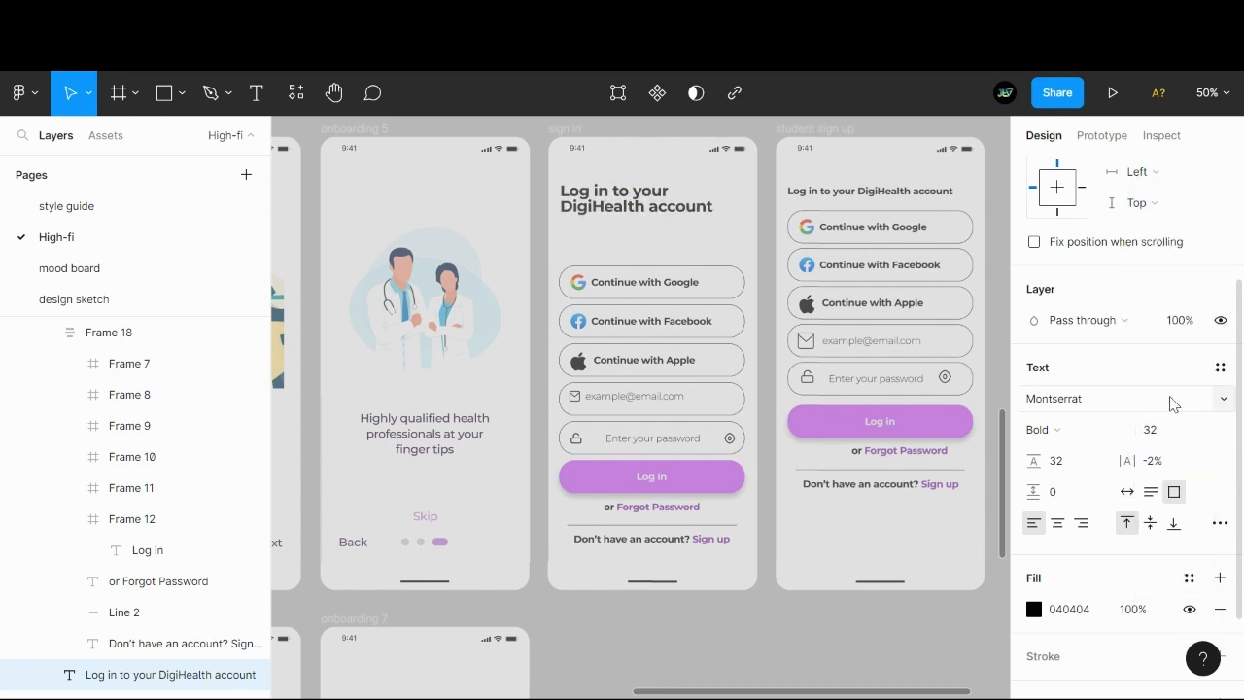
- Make the sign in heading's text box adjust its height automatically to fit the two lines of text
click(798, 194)
click(692, 201)
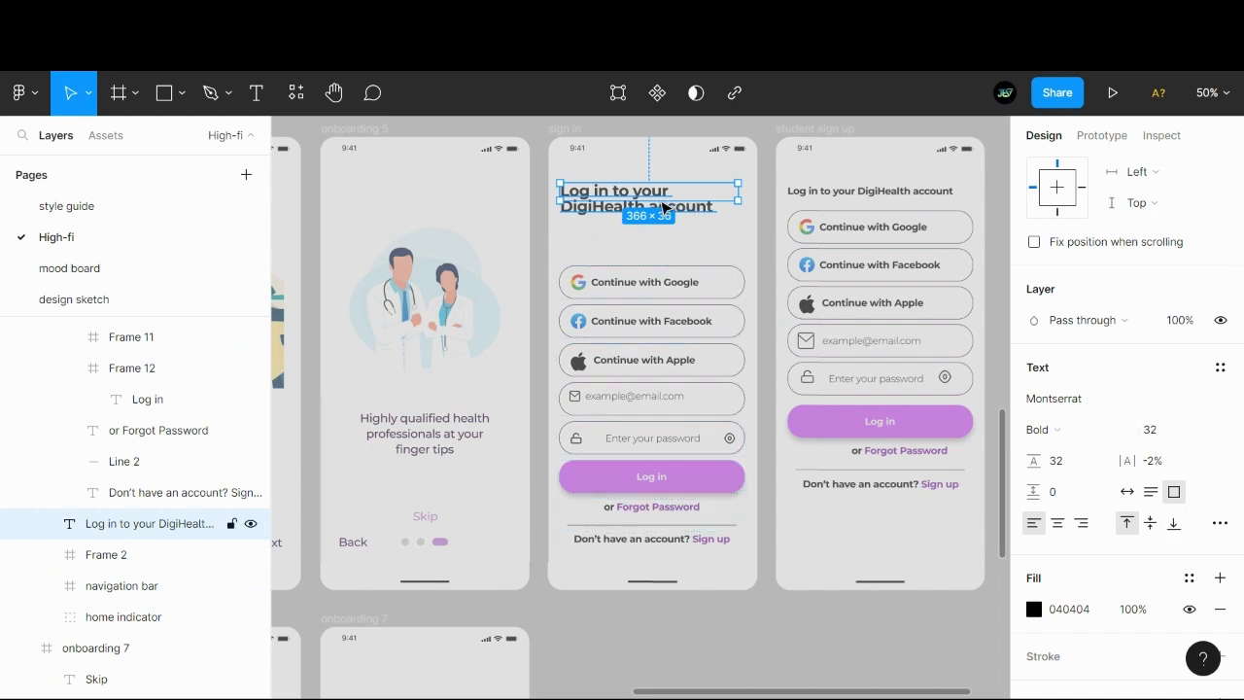
double_click(648, 213)
key(Escape)
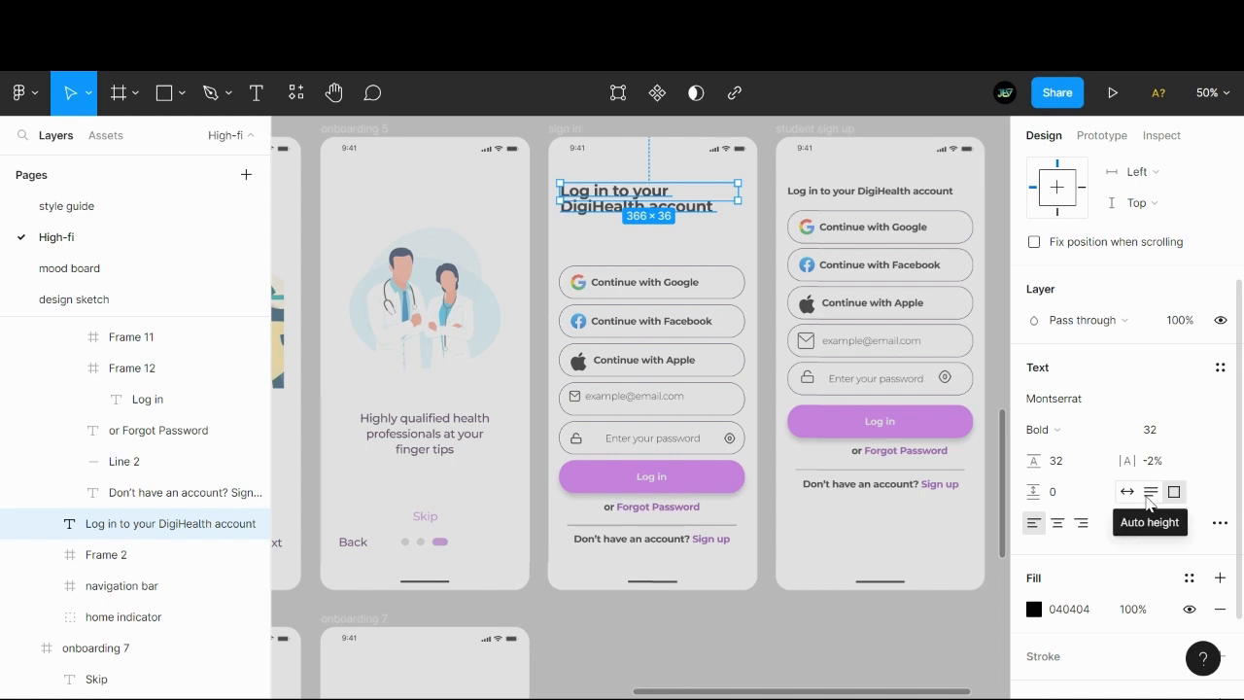
click(1151, 492)
- Try 0% letter spacing and 150% paragraph spacing on the sign in heading
click(1154, 462)
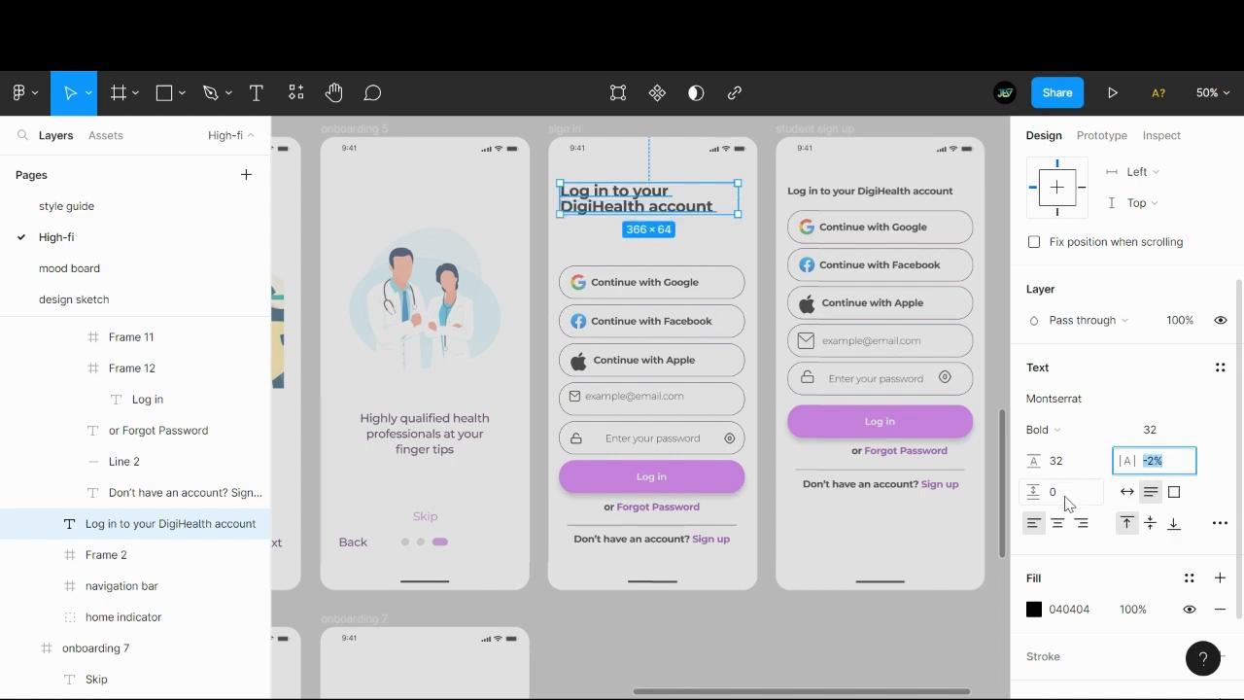
text(0)
key(Return)
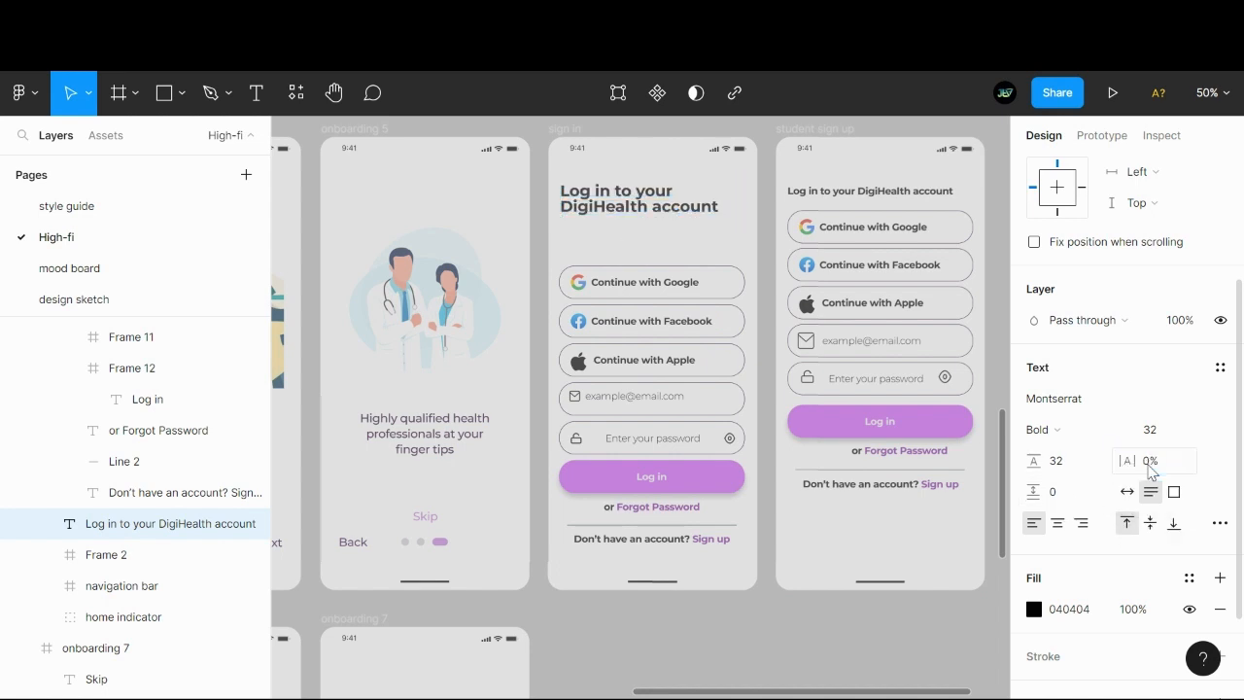
key(ctrl+z)
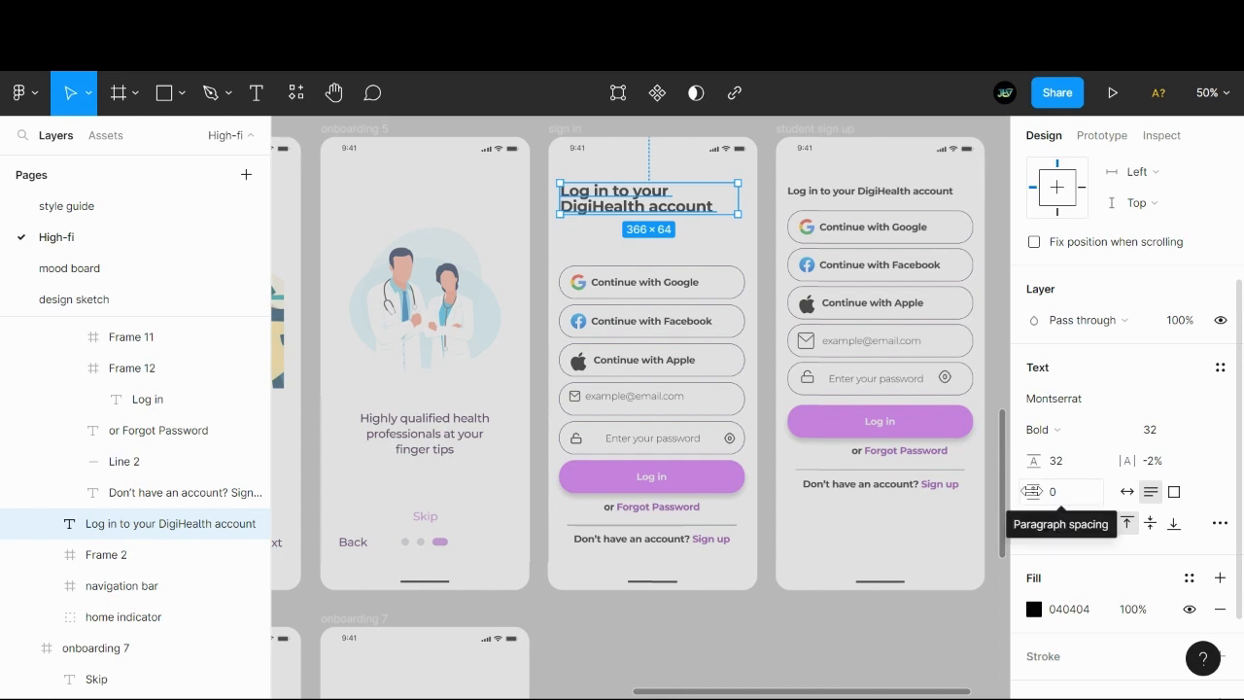
click(1067, 494)
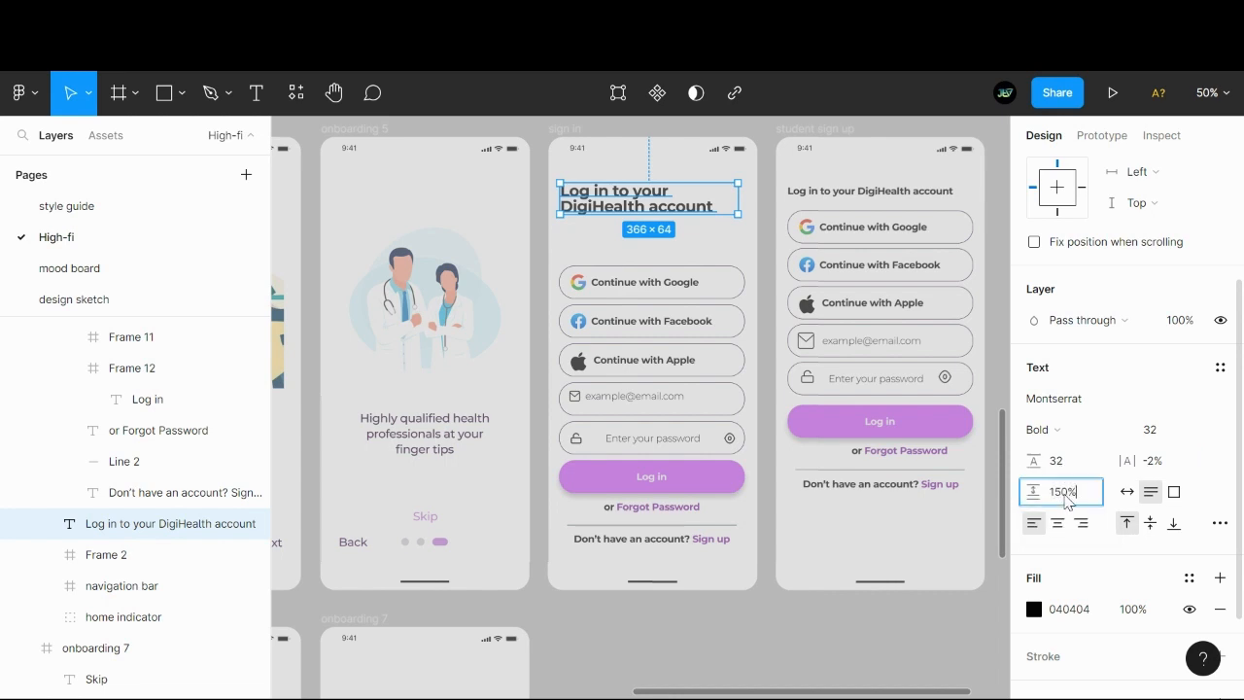
key(Return)
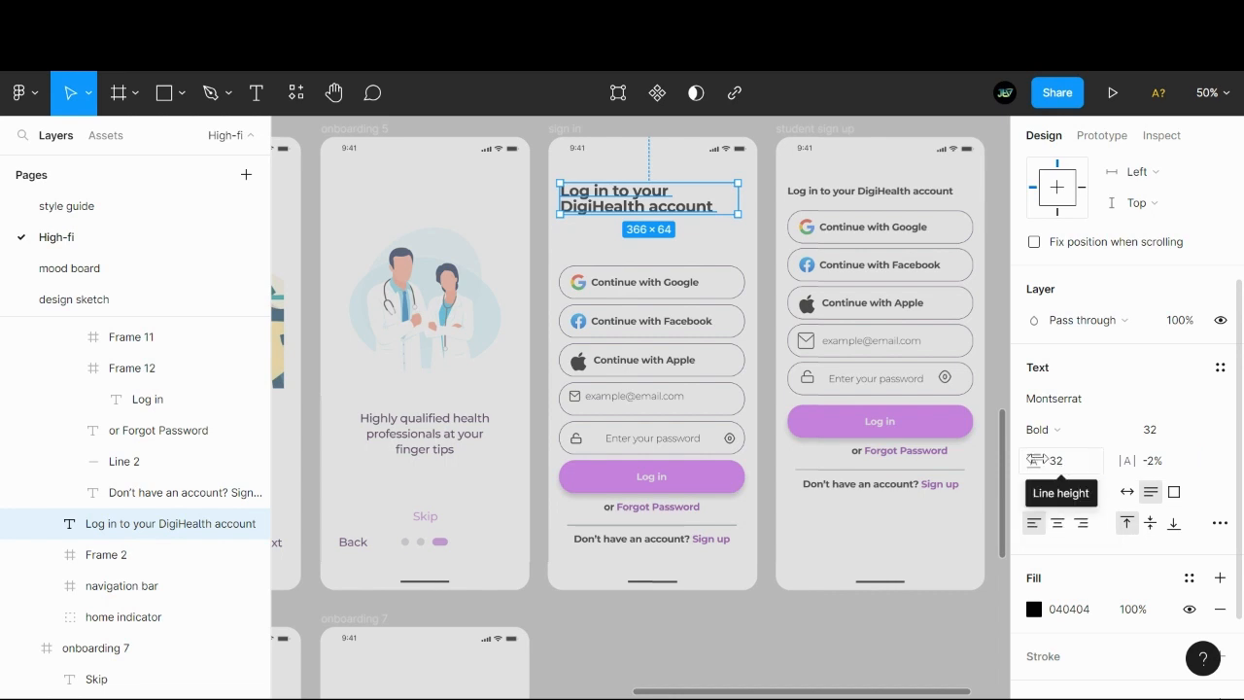
- Set the sign in heading's line height to 150%
drag(1038, 460, 1043, 460)
click(1070, 461)
text(15)
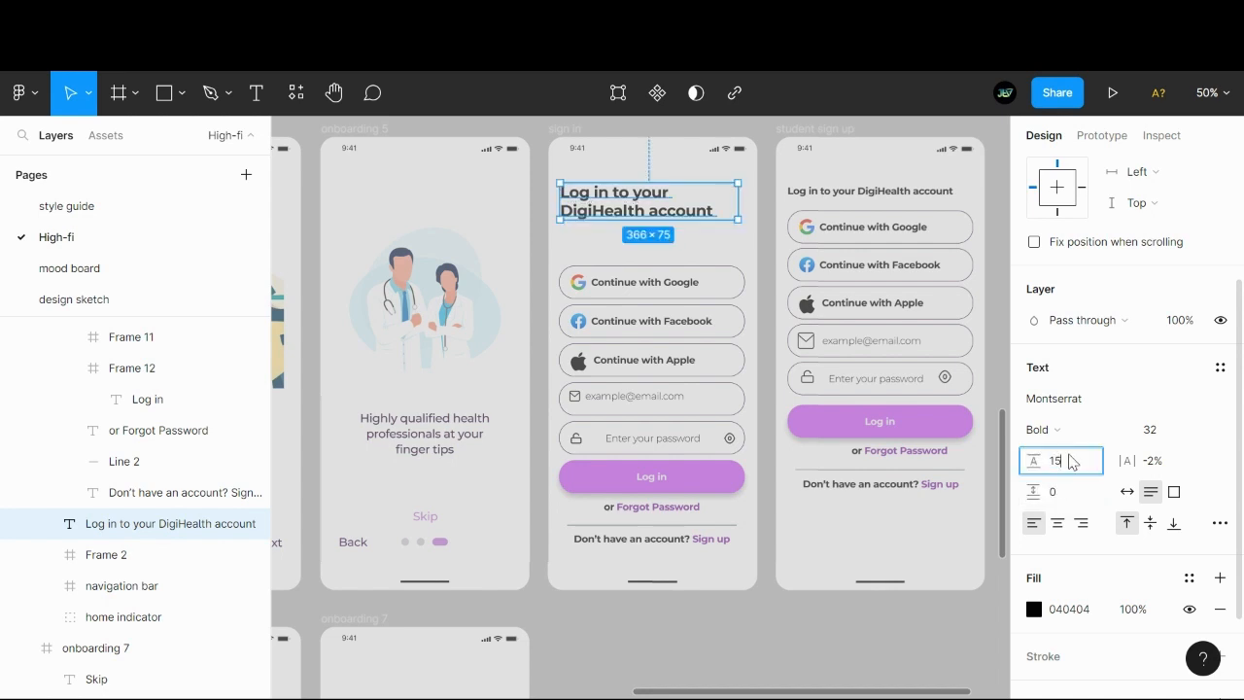
text(0%)
key(Return)
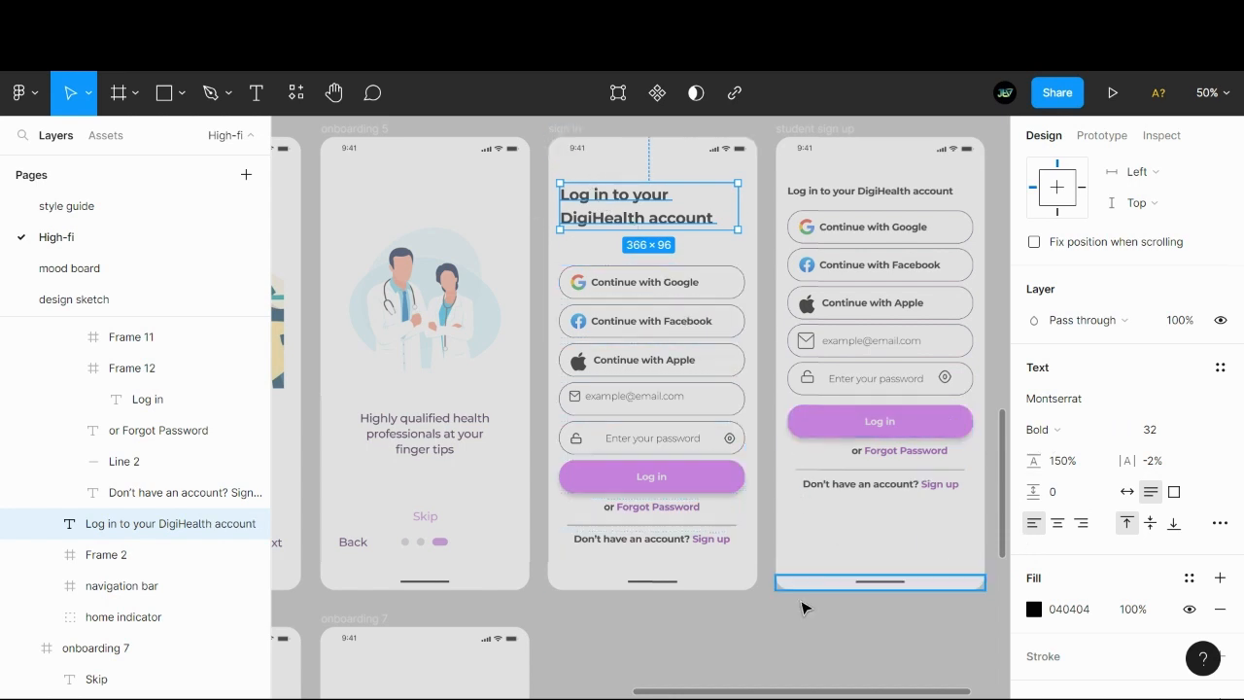
click(769, 625)
click(639, 225)
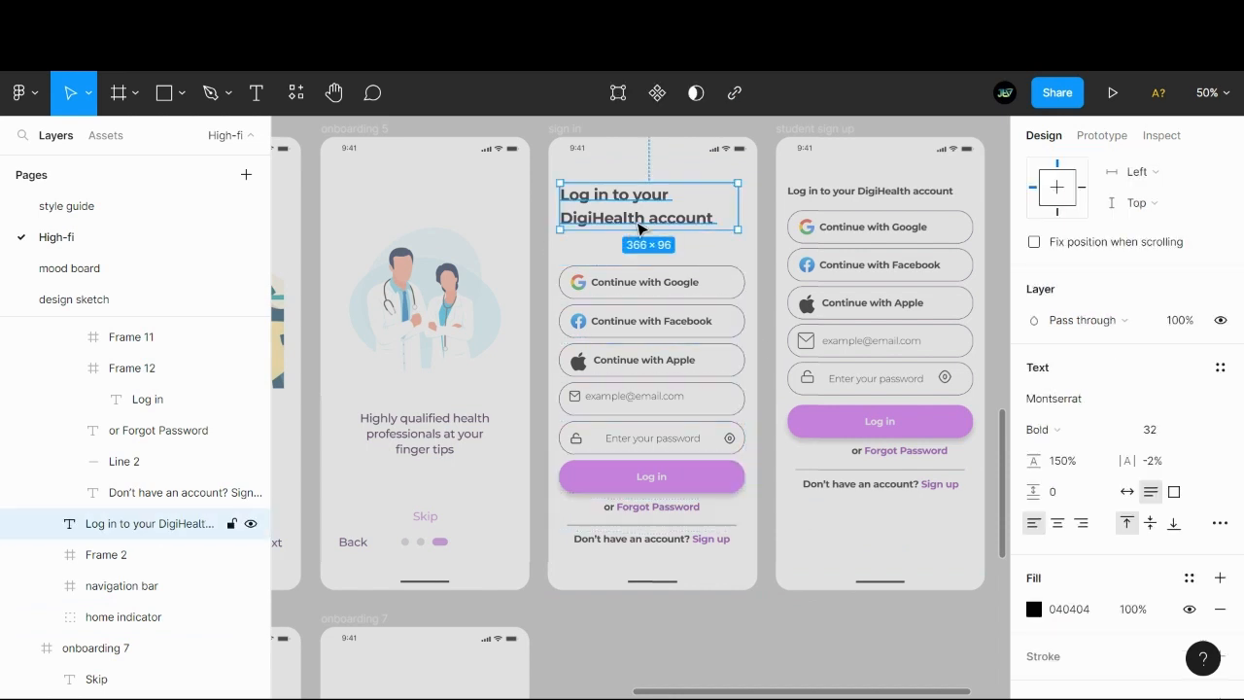
- Try 100% line height on the sign in heading and settle on 120%
click(1053, 431)
click(985, 623)
click(1064, 467)
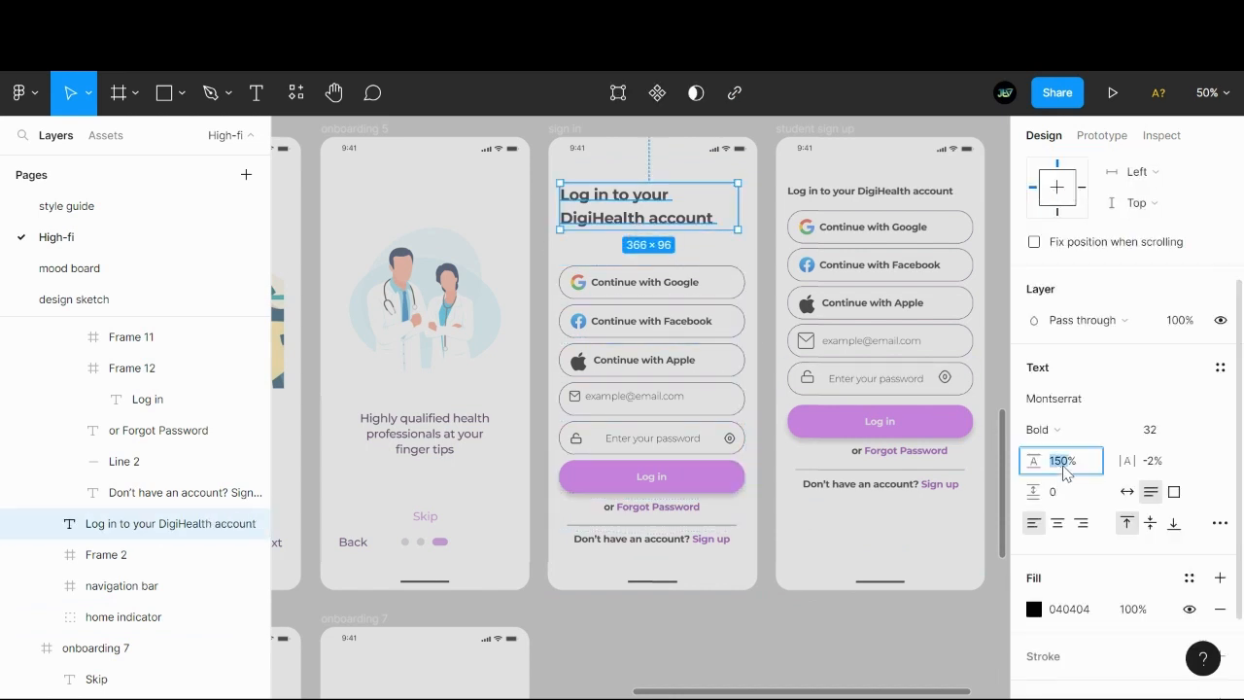
text(100)
key(Return)
click(1067, 472)
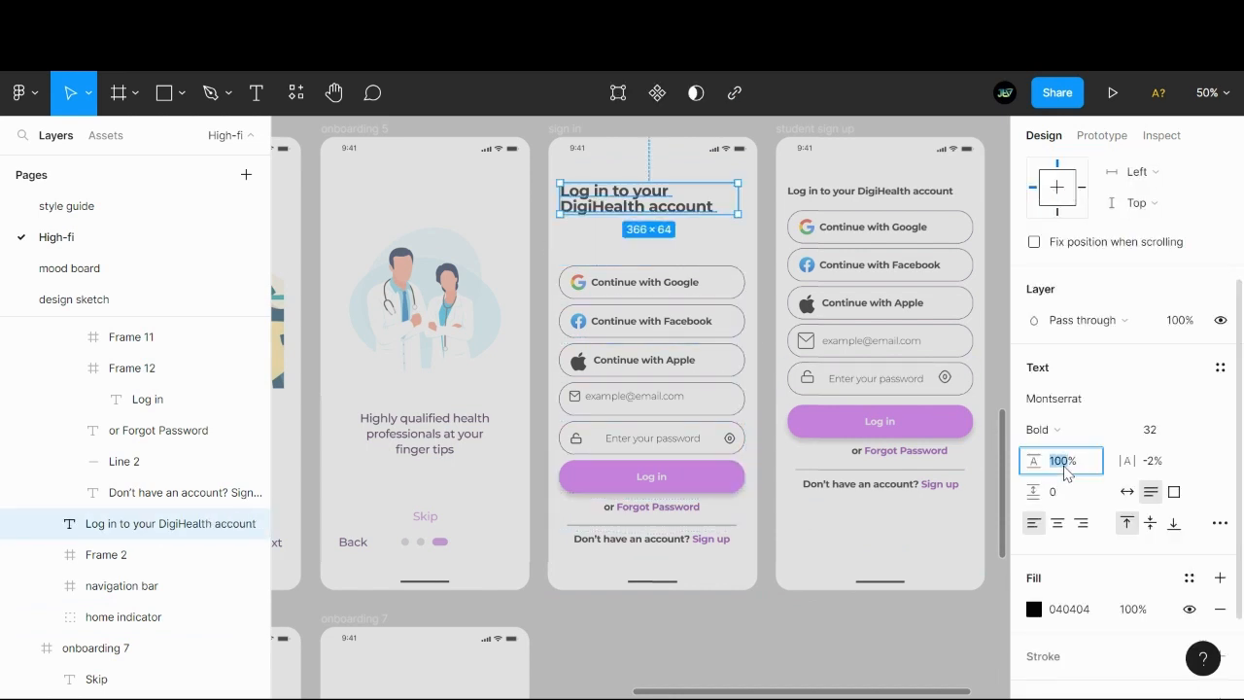
key(Return)
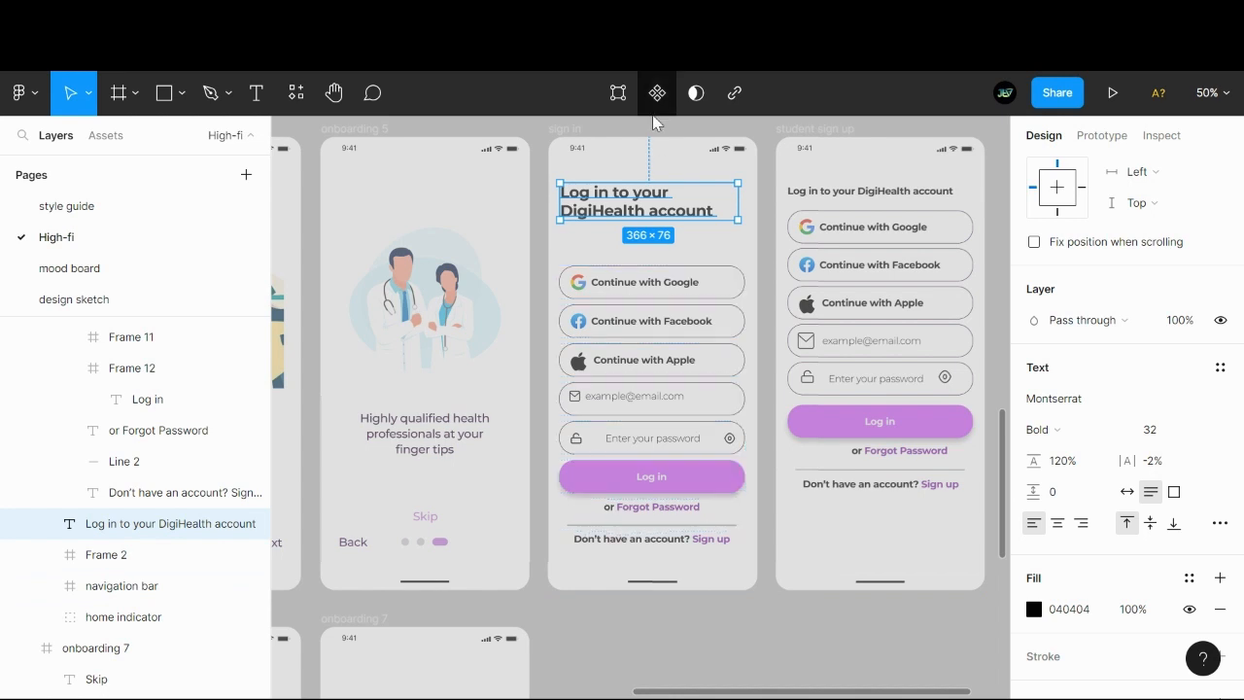
click(696, 613)
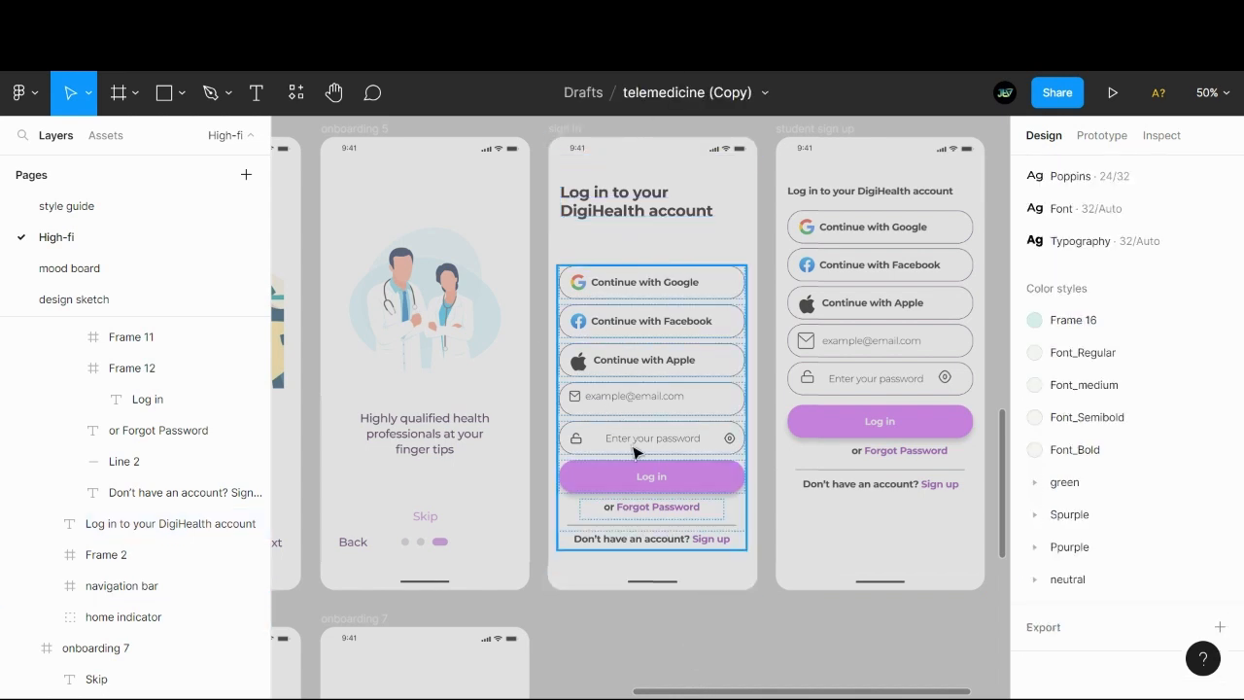
- Move the sign in screen's group of login buttons and fields up closer beneath the heading, checking the gap between them
drag(633, 447, 634, 437)
key(alt)
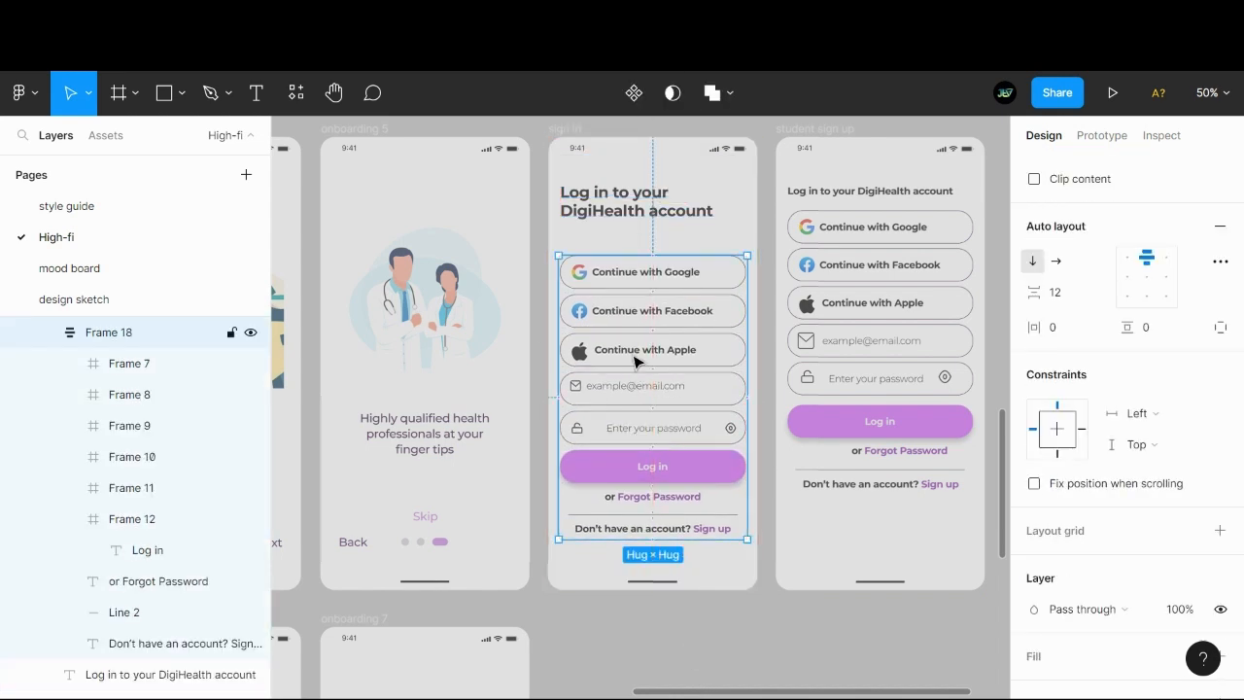
drag(634, 362, 636, 352)
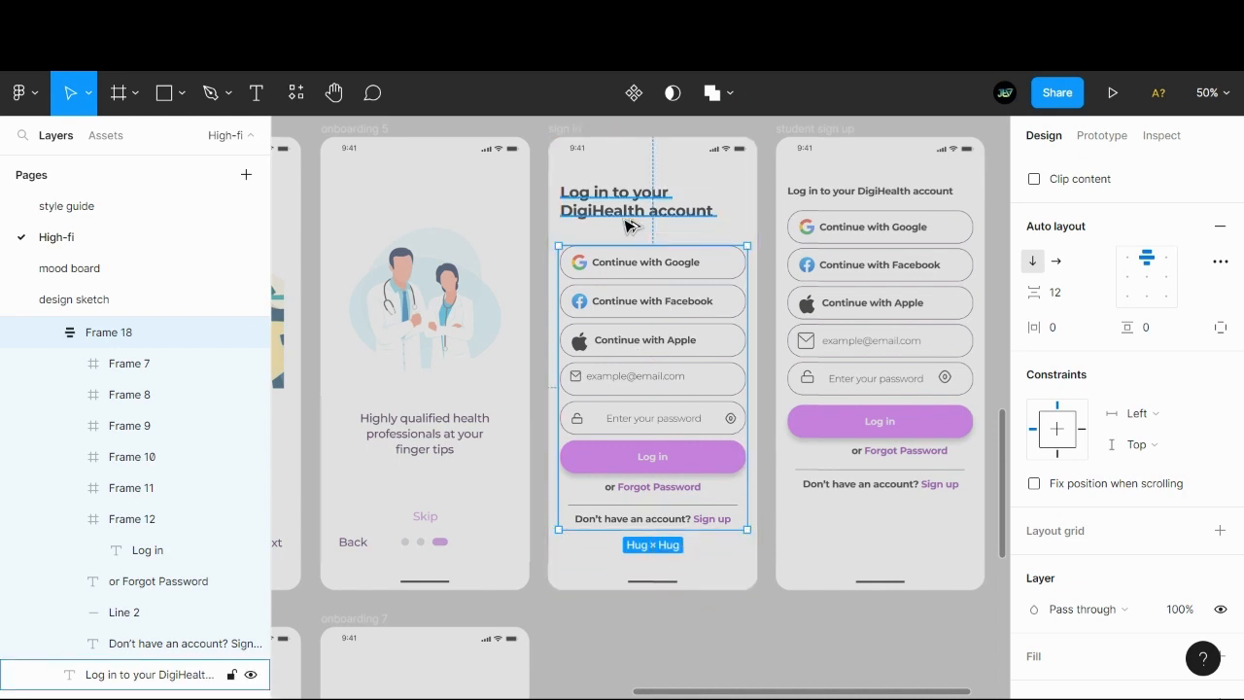
key(alt)
key(shift+Up)
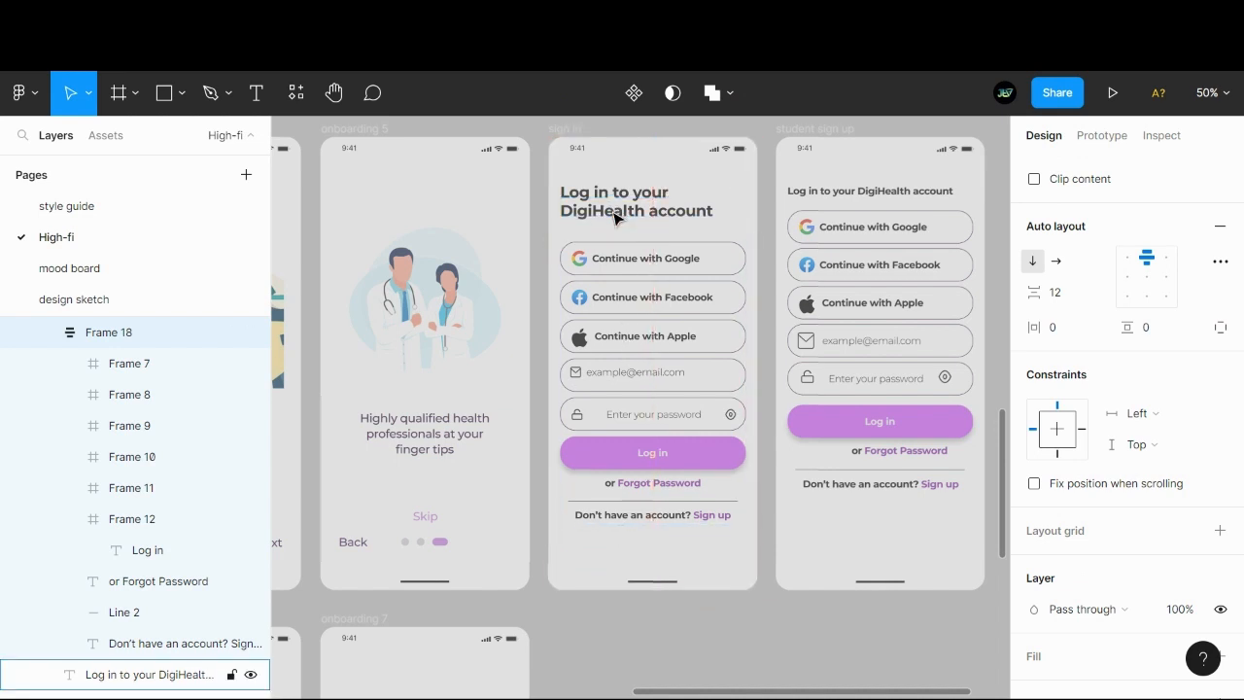
key(alt)
key(Down)
key(Down)
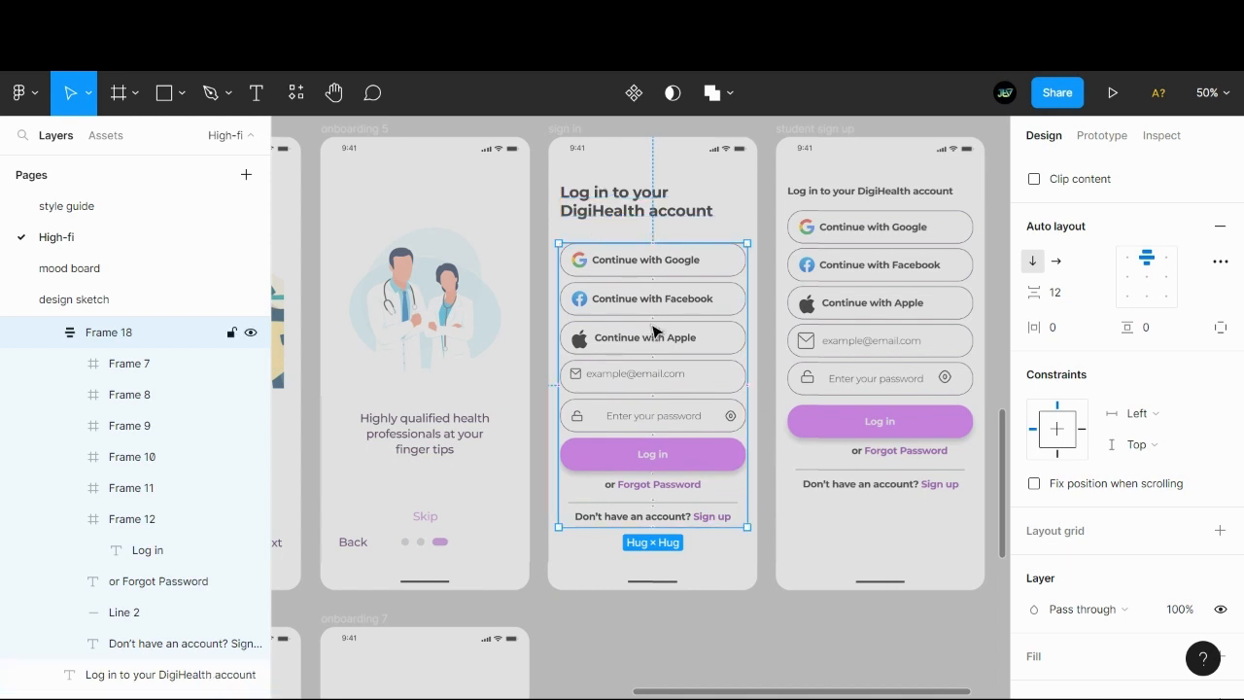
- Check the spacing between the sign in screen's social login buttons and the heading's text settings
click(653, 282)
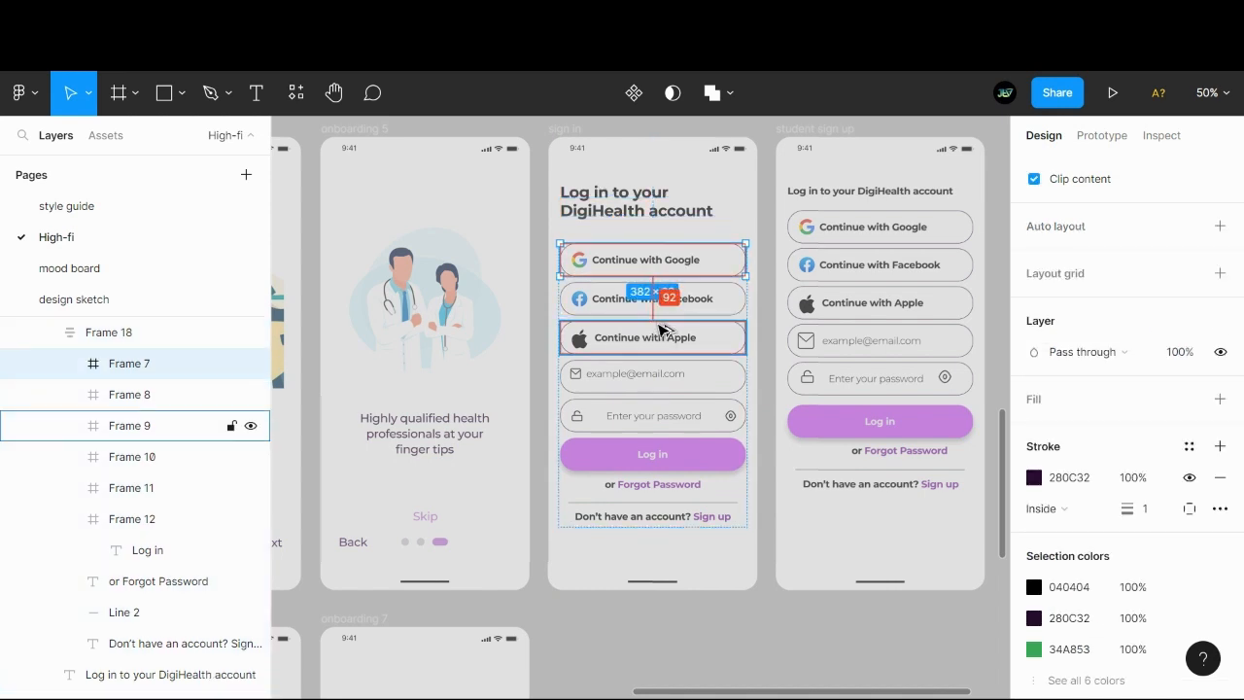
click(785, 547)
click(637, 201)
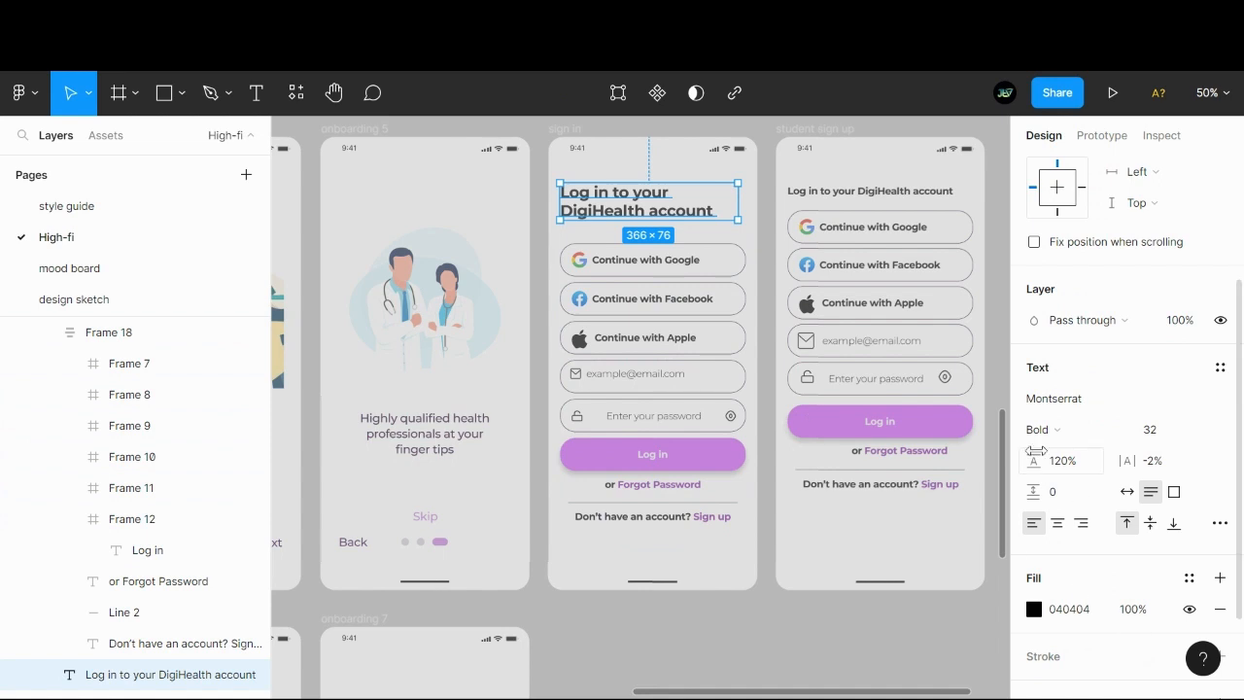
click(713, 632)
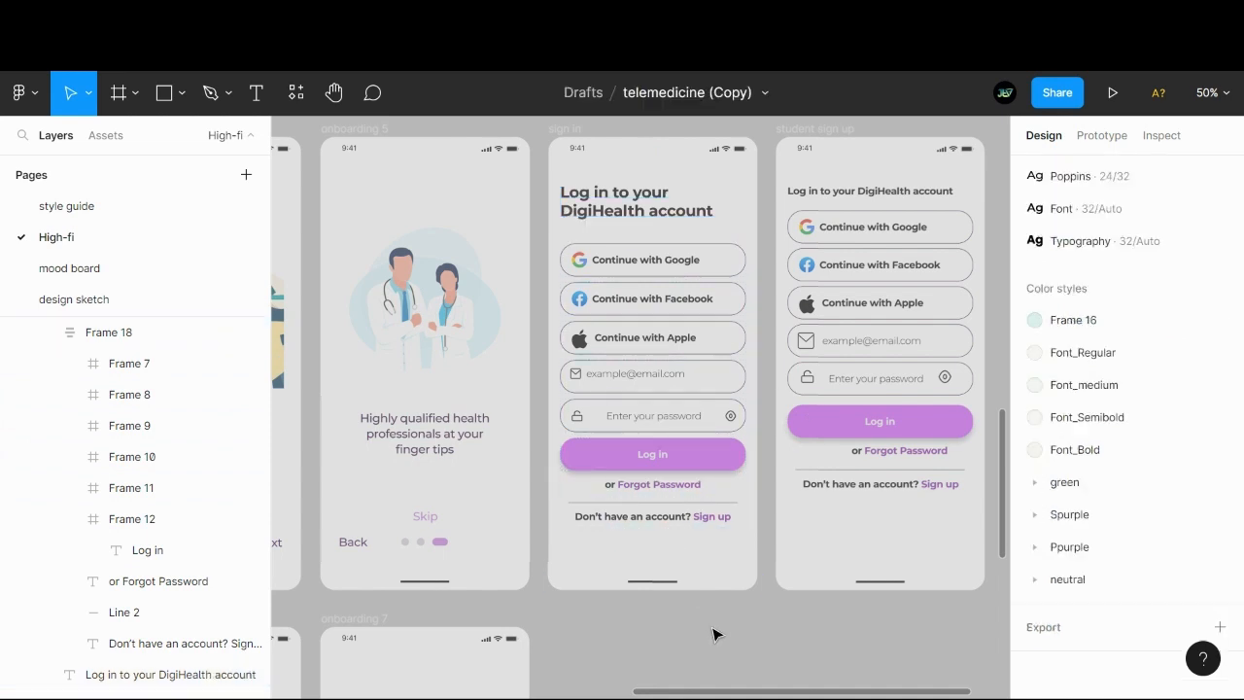
- Add auto layout to the email field frame on the sign in screen
click(587, 378)
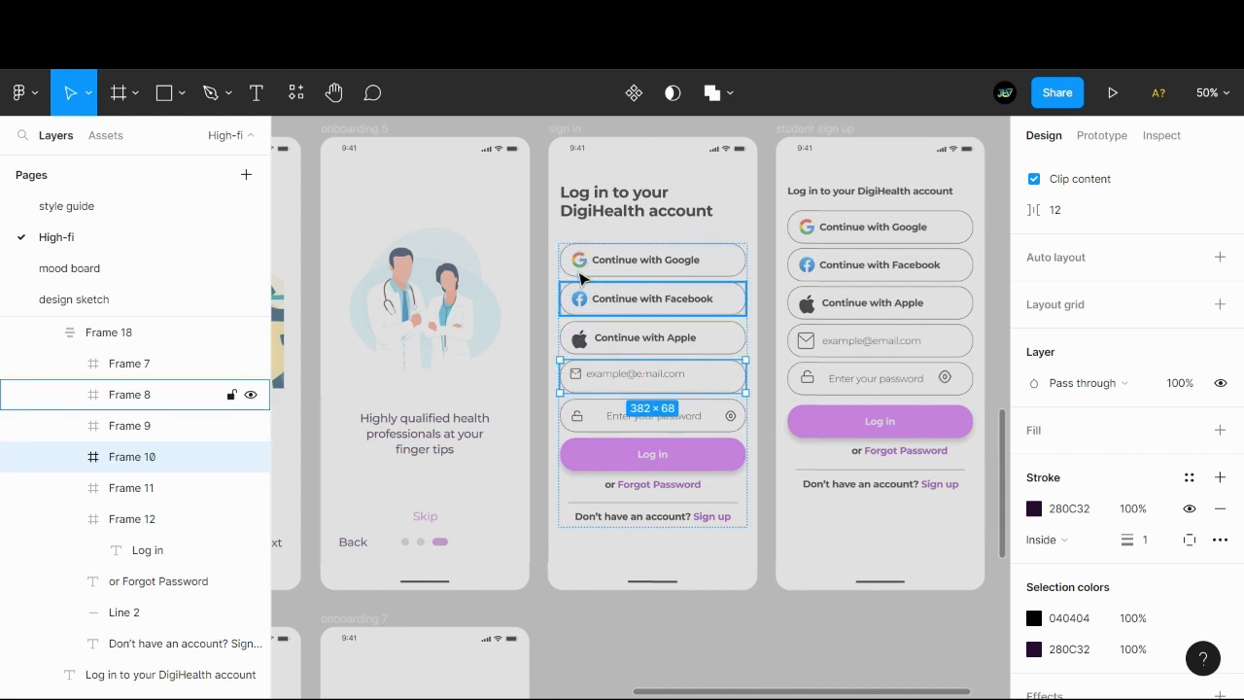
double_click(575, 374)
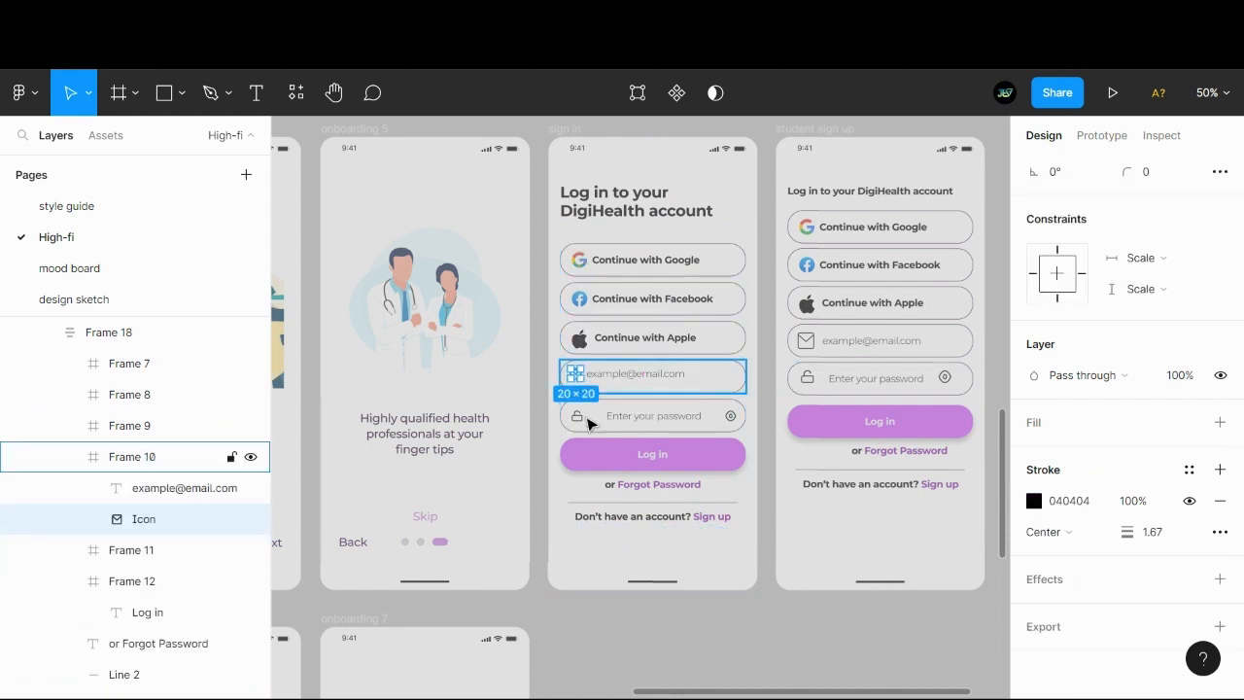
key(Escape)
key(shift+a)
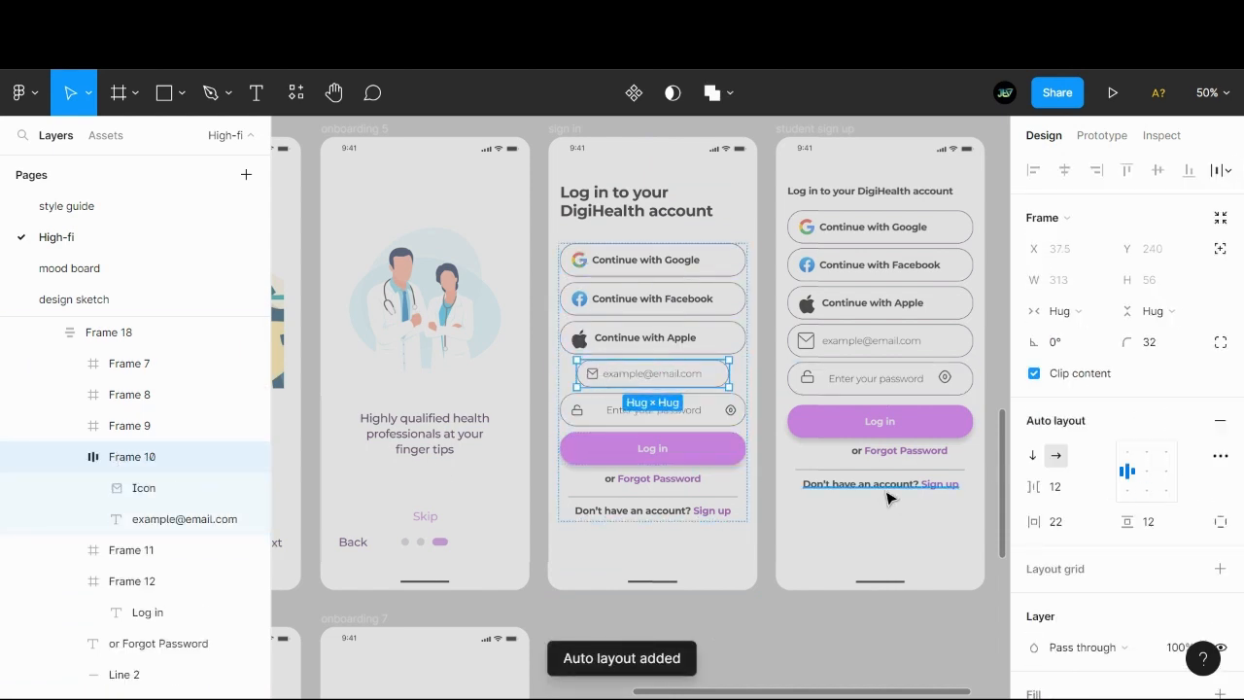
key(ctrl+z)
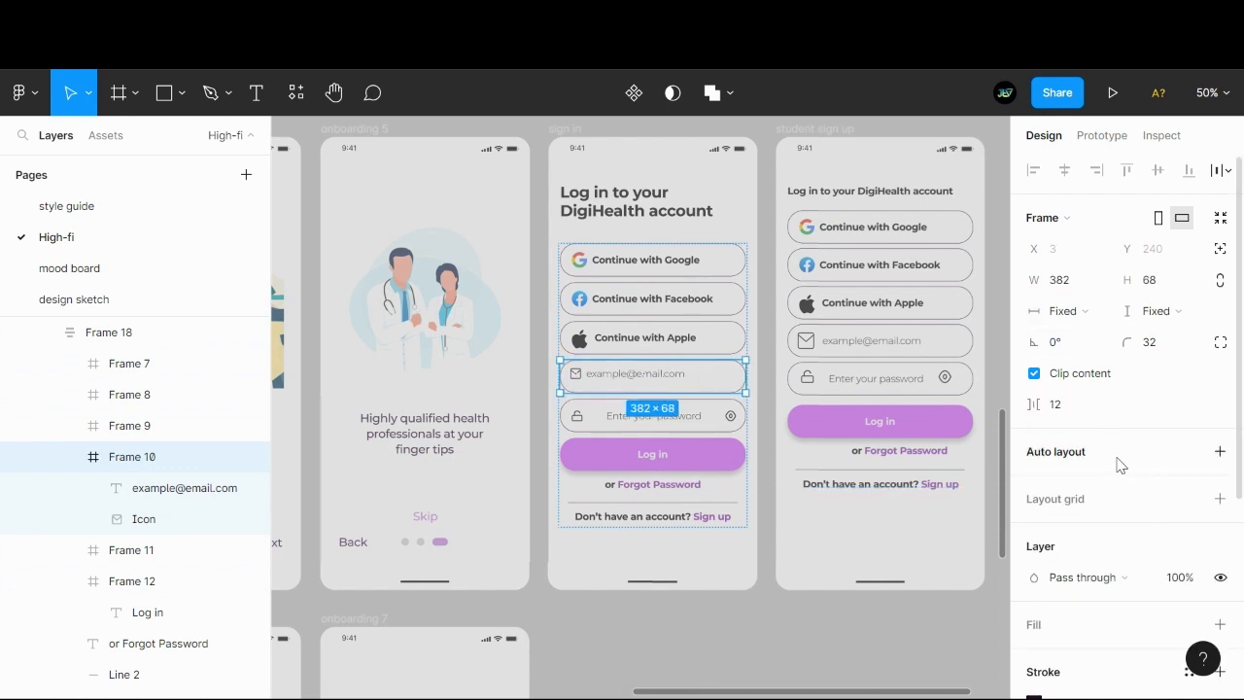
key(shift+a)
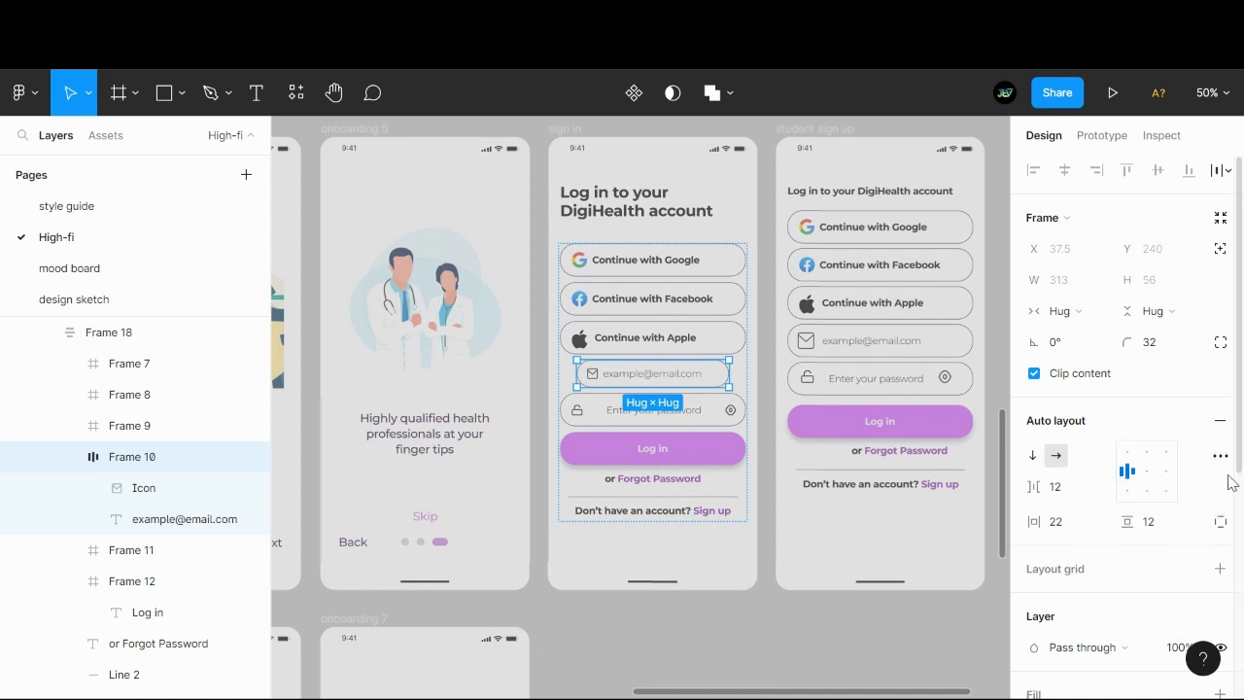
- Set the email field frame to a fixed width of 382 and a fixed height of 68
click(1061, 311)
click(1086, 288)
text(382)
key(Return)
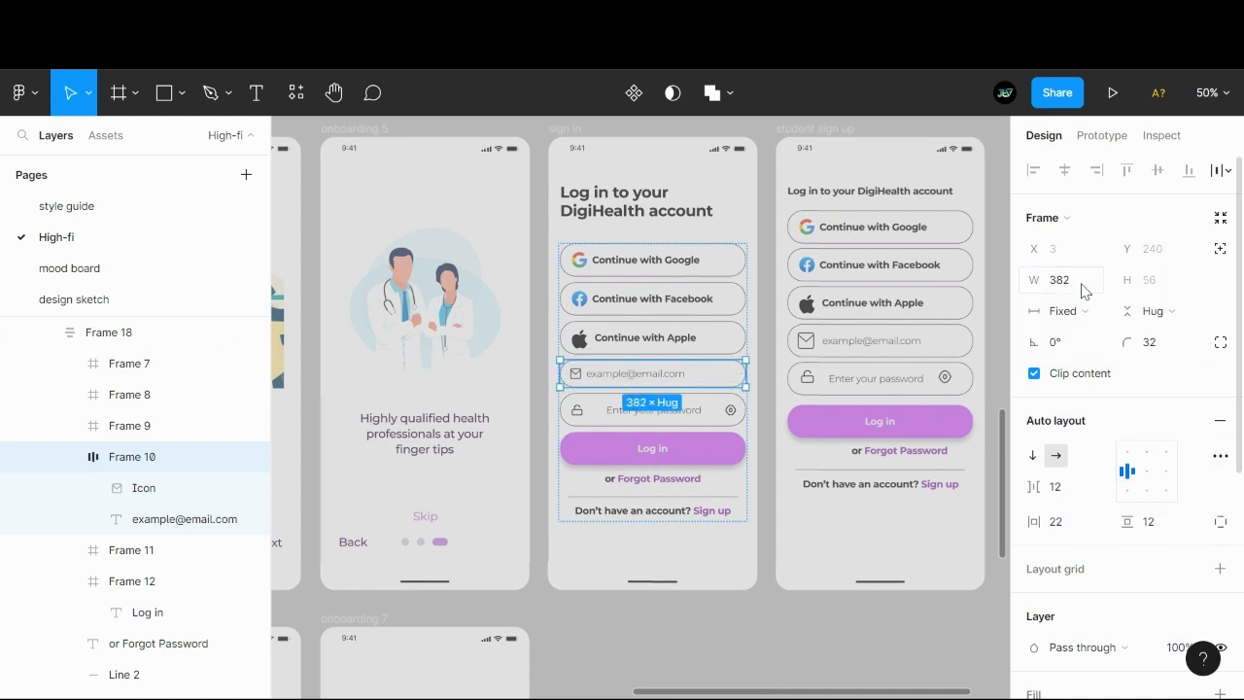
click(1155, 311)
click(1150, 288)
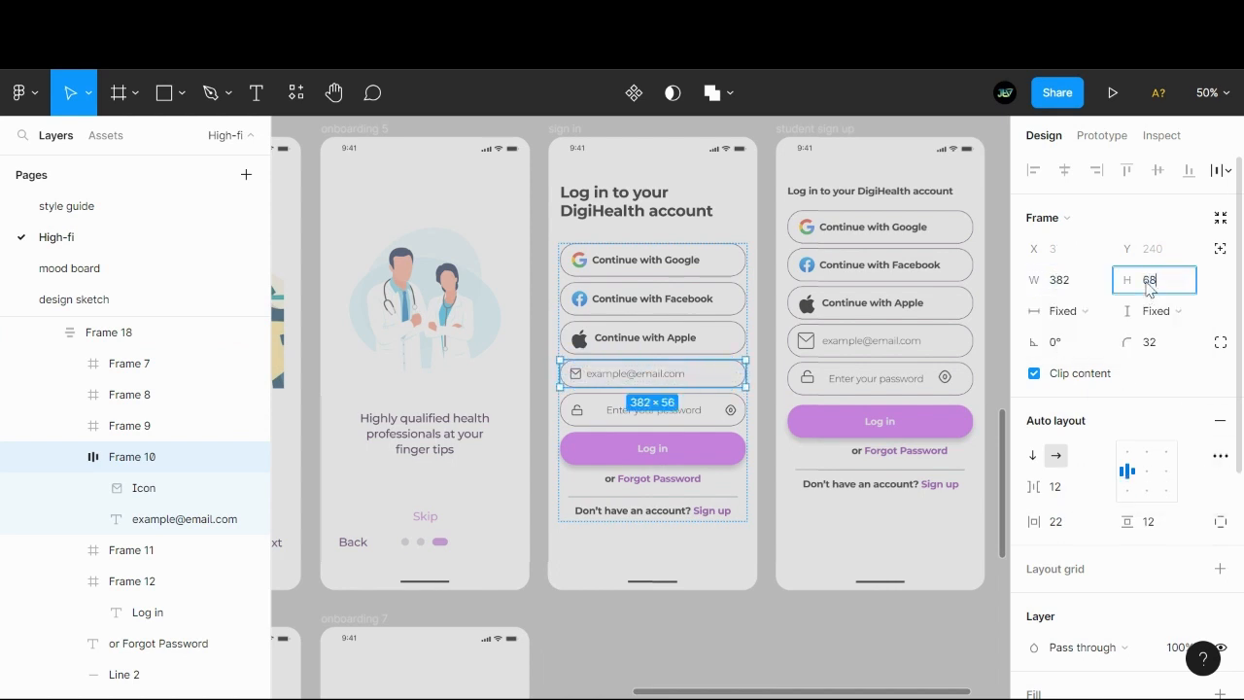
text(68)
key(Return)
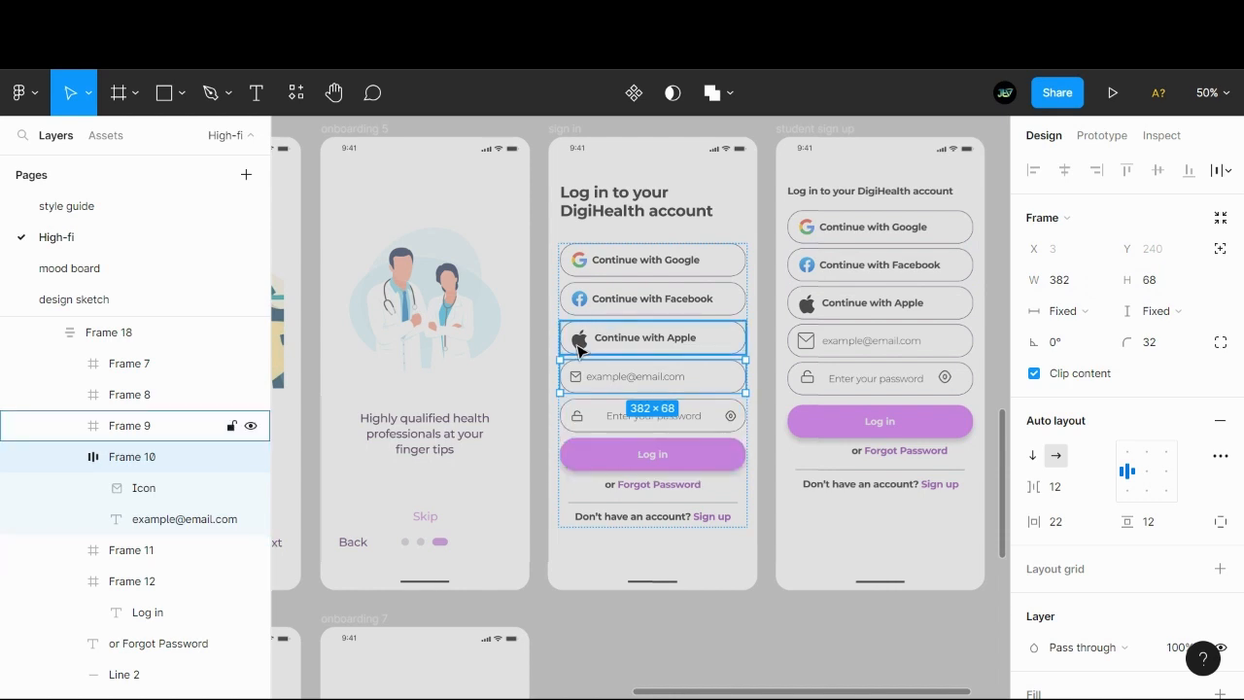
- Add auto layout to the sign in screen's password field frame and fix its size at 382 wide by 68 high
click(584, 350)
click(136, 580)
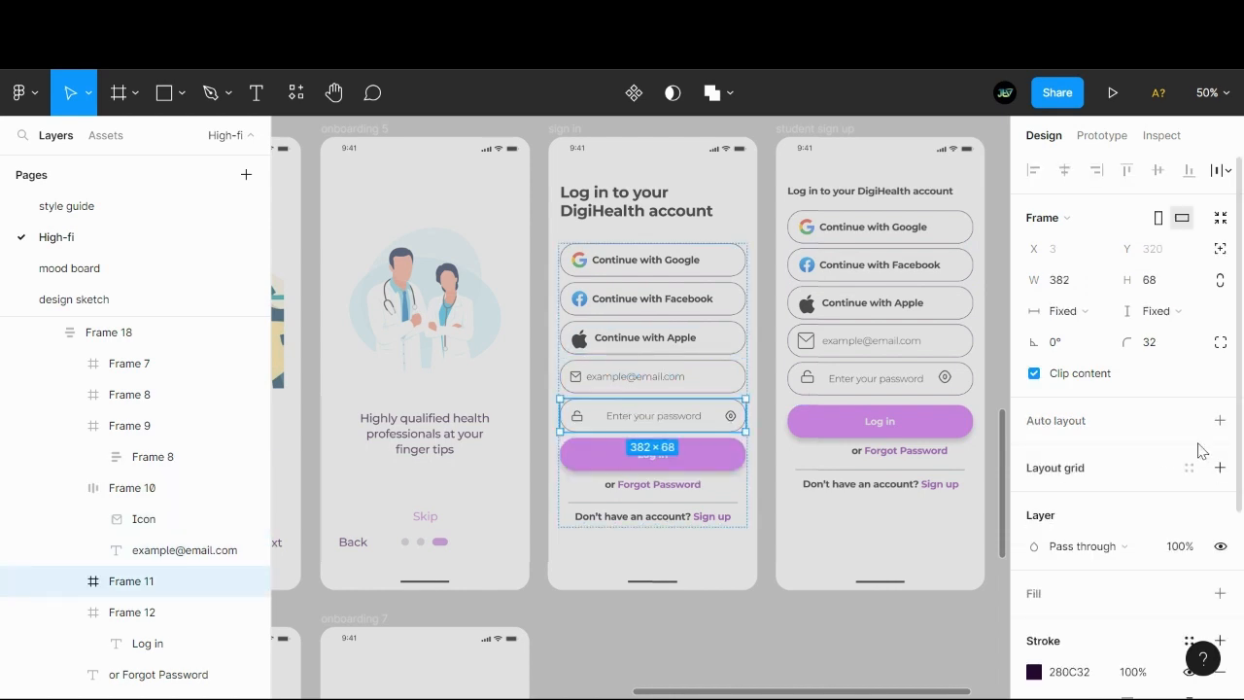
click(1215, 420)
click(1059, 311)
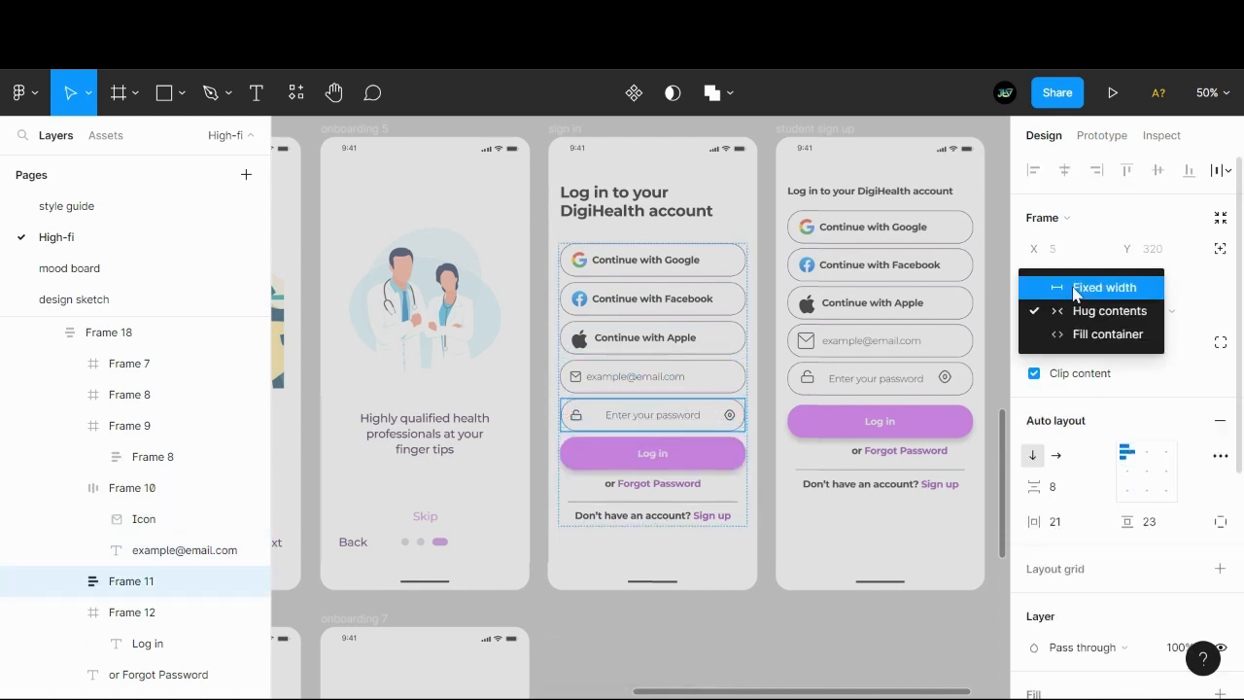
click(1077, 288)
text(382)
key(Return)
click(1169, 316)
click(1156, 287)
click(1153, 283)
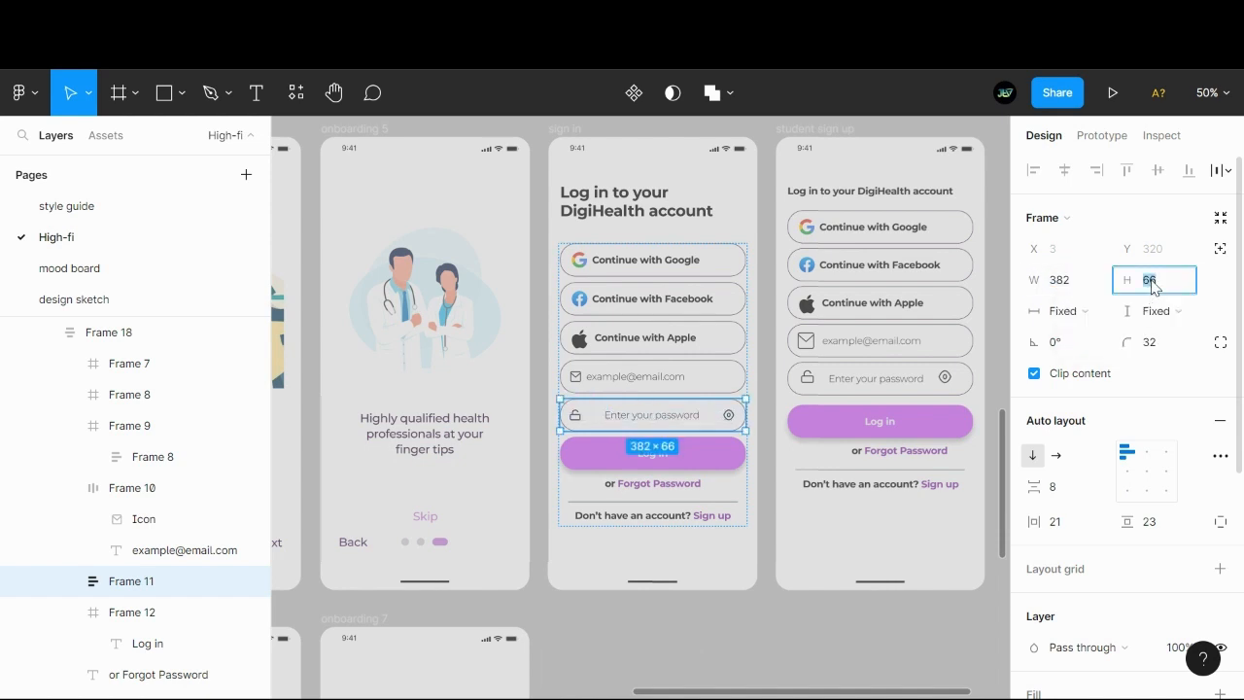
text(68)
key(Return)
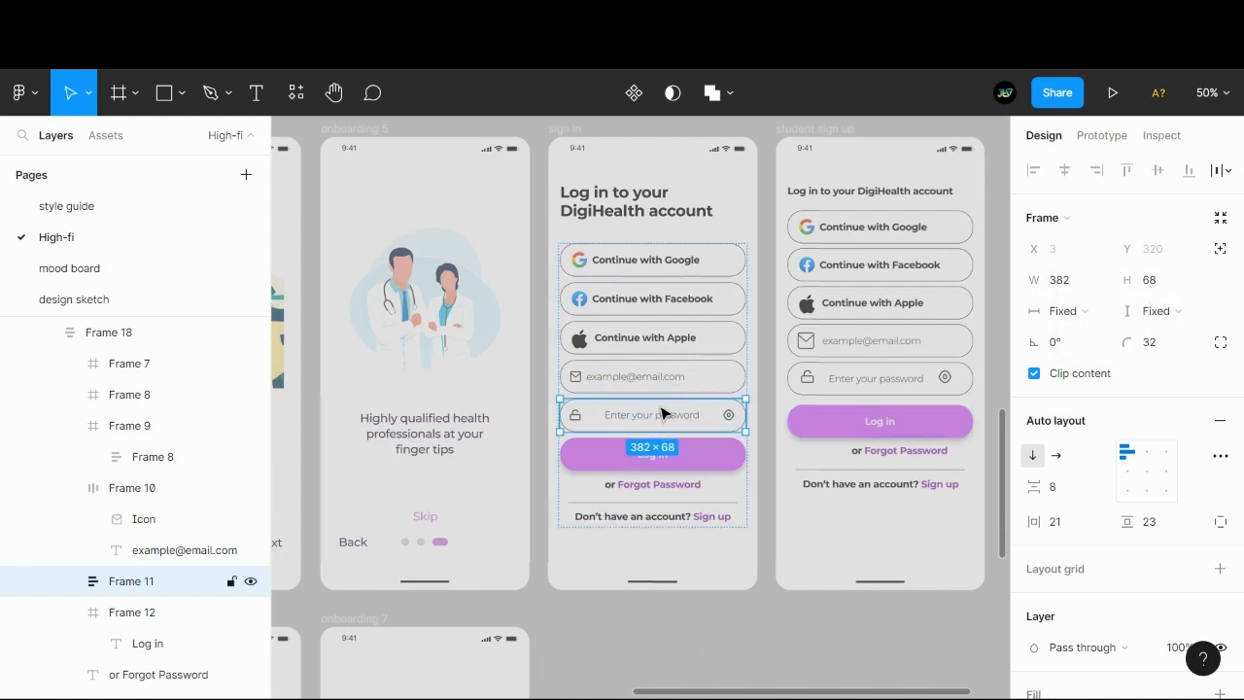
- Wrap the password field's lock icon and placeholder text in their own nested auto layout frame
double_click(651, 418)
click(655, 387)
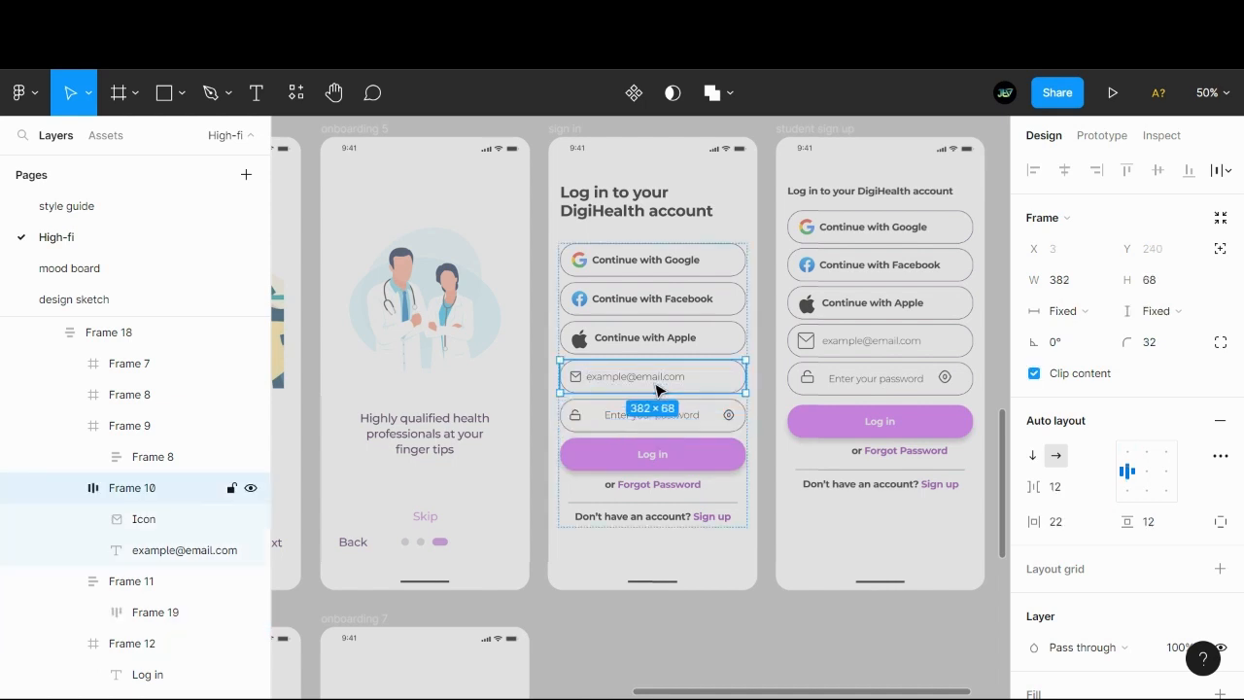
double_click(622, 422)
click(95, 613)
scroll(139, 587, down, 1)
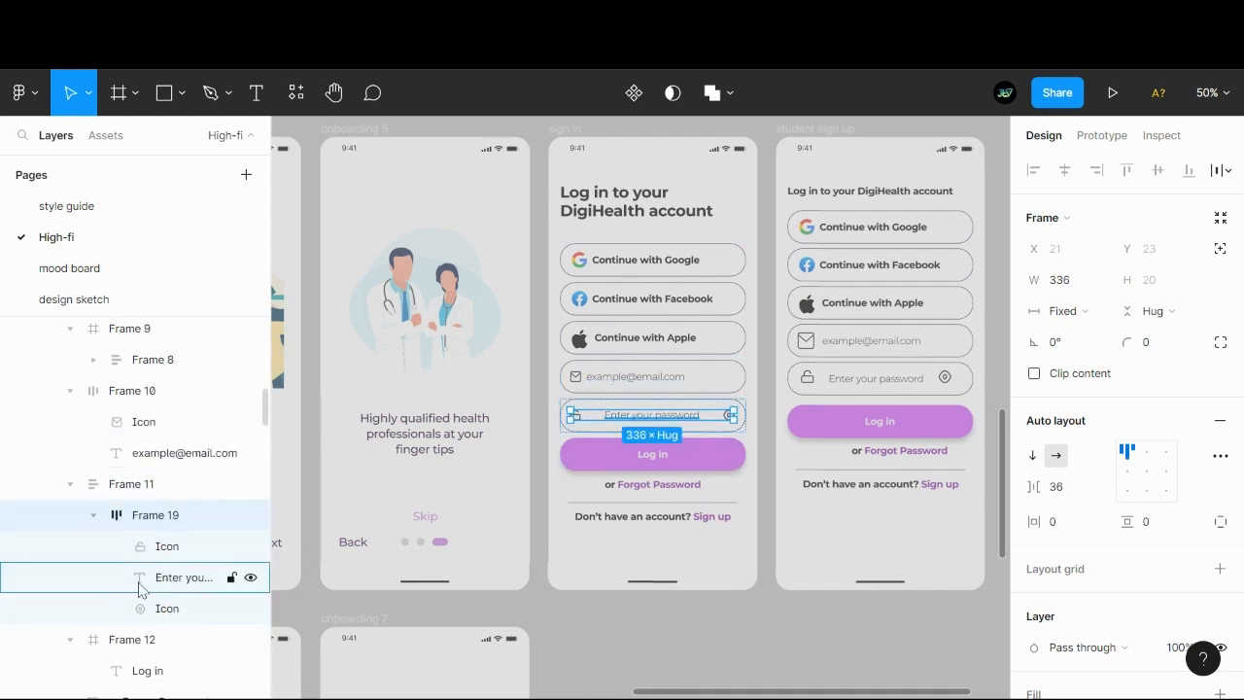
click(145, 584)
shift+click(171, 556)
key(shift+a)
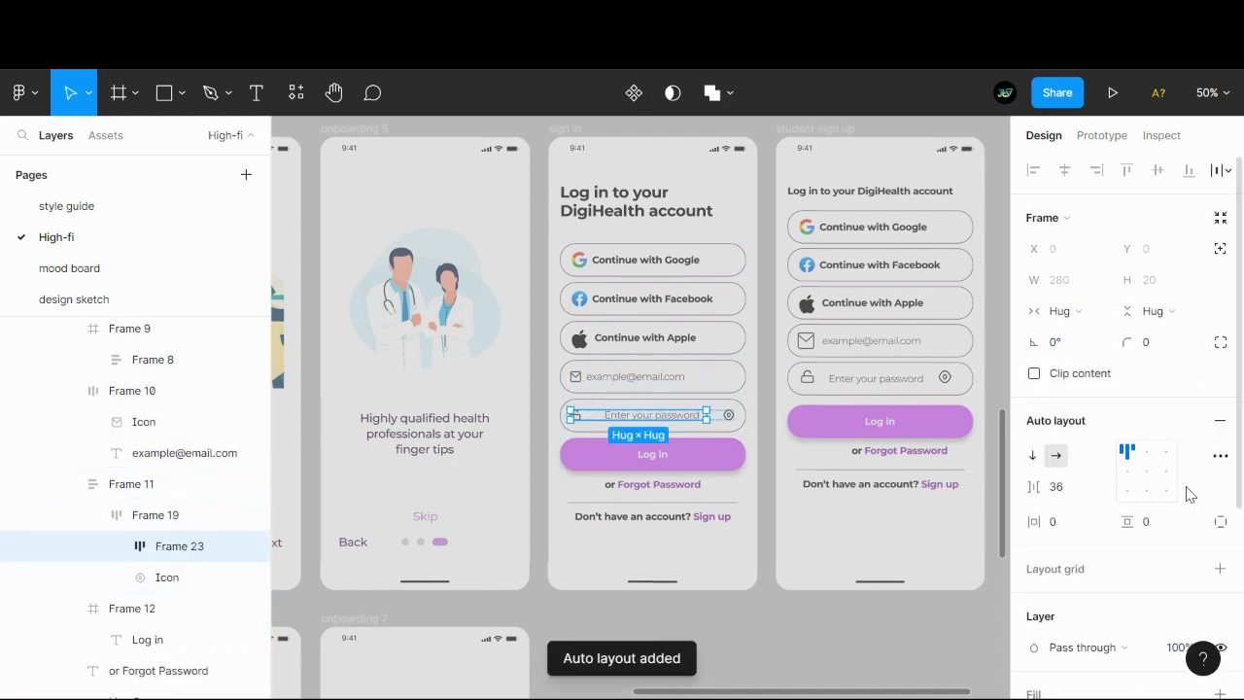
- Try to set the spacing between the password field's lock icon and placeholder text to 26
click(1066, 490)
text(26)
key(Return)
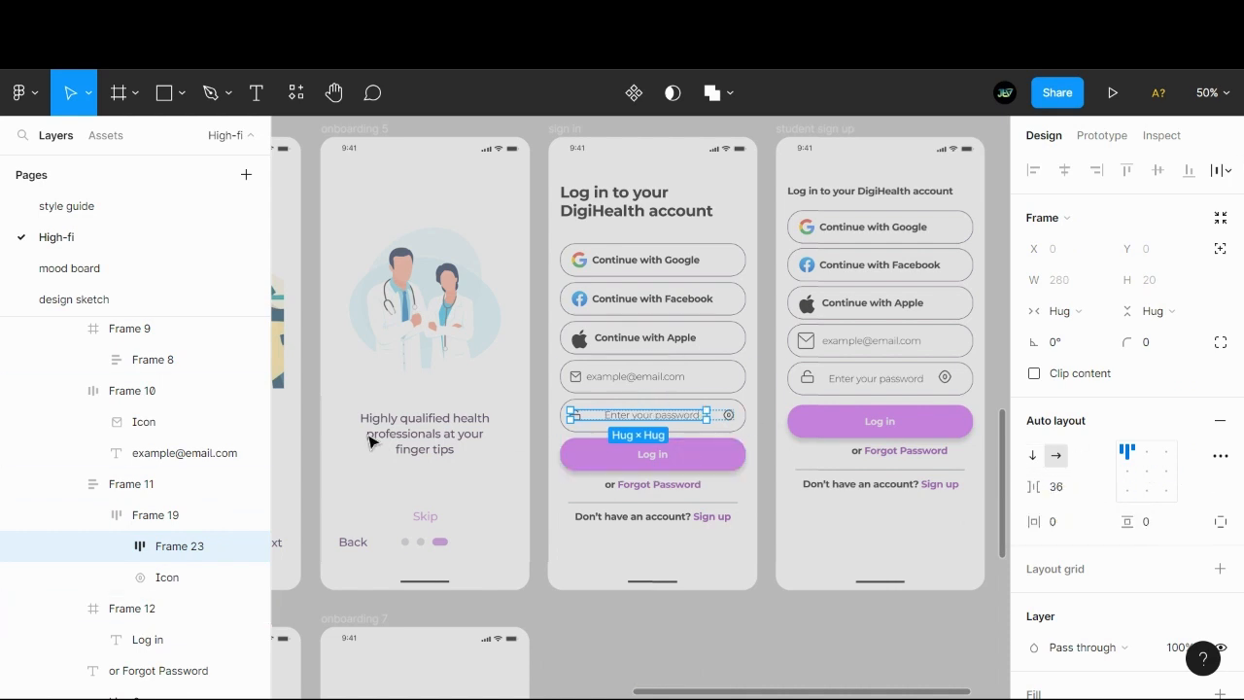
- Set the spacing mode of the password field's inner content frame to Space between
click(161, 515)
click(1220, 455)
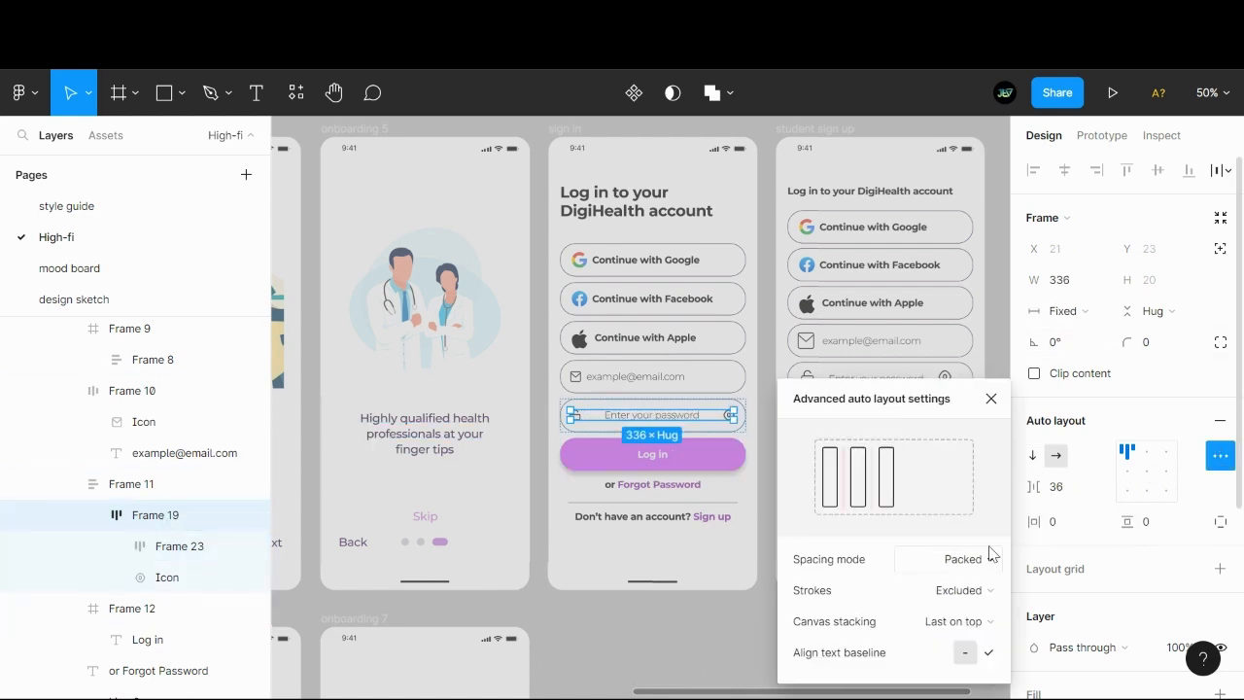
click(948, 559)
click(936, 581)
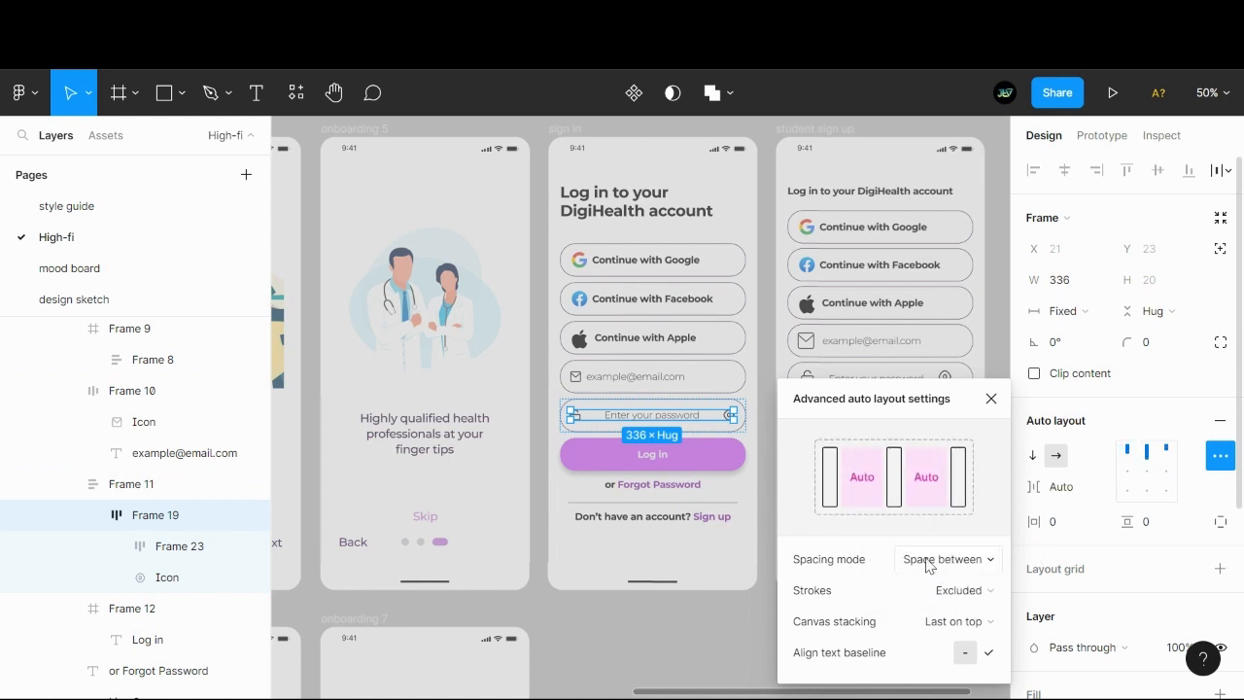
- Set the spacing between the password field's lock icon and placeholder text to 16
click(144, 482)
click(161, 515)
click(180, 547)
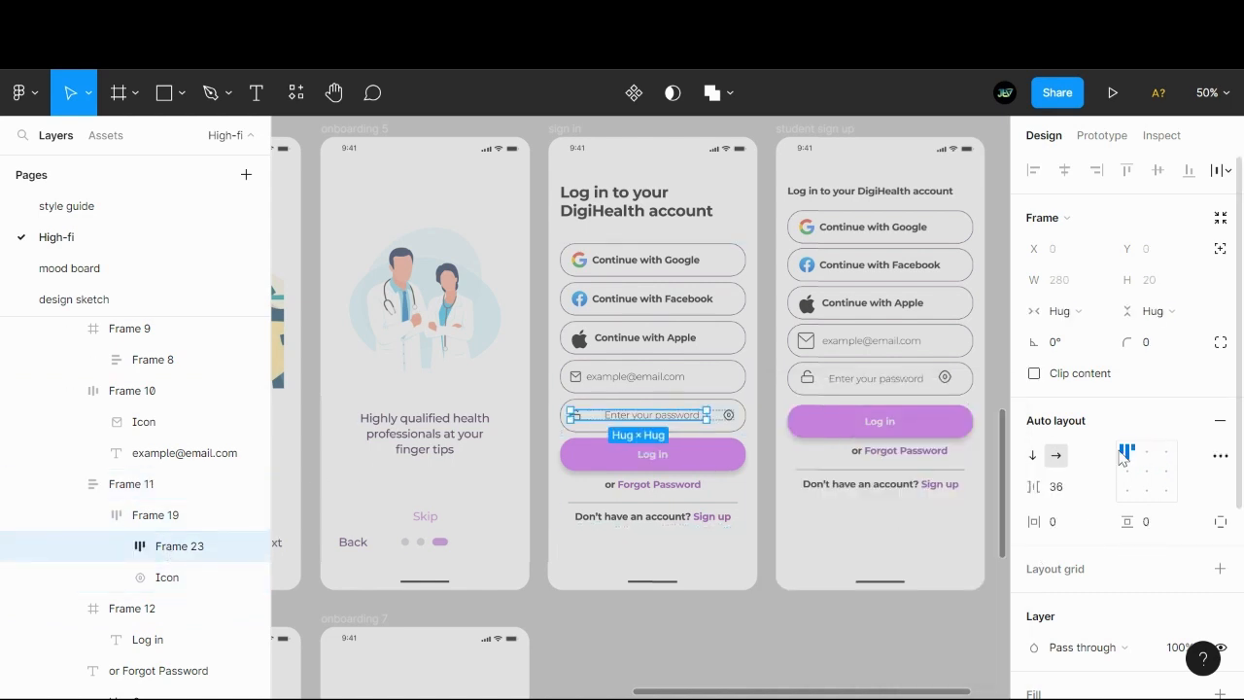
click(1080, 485)
text(16)
key(Return)
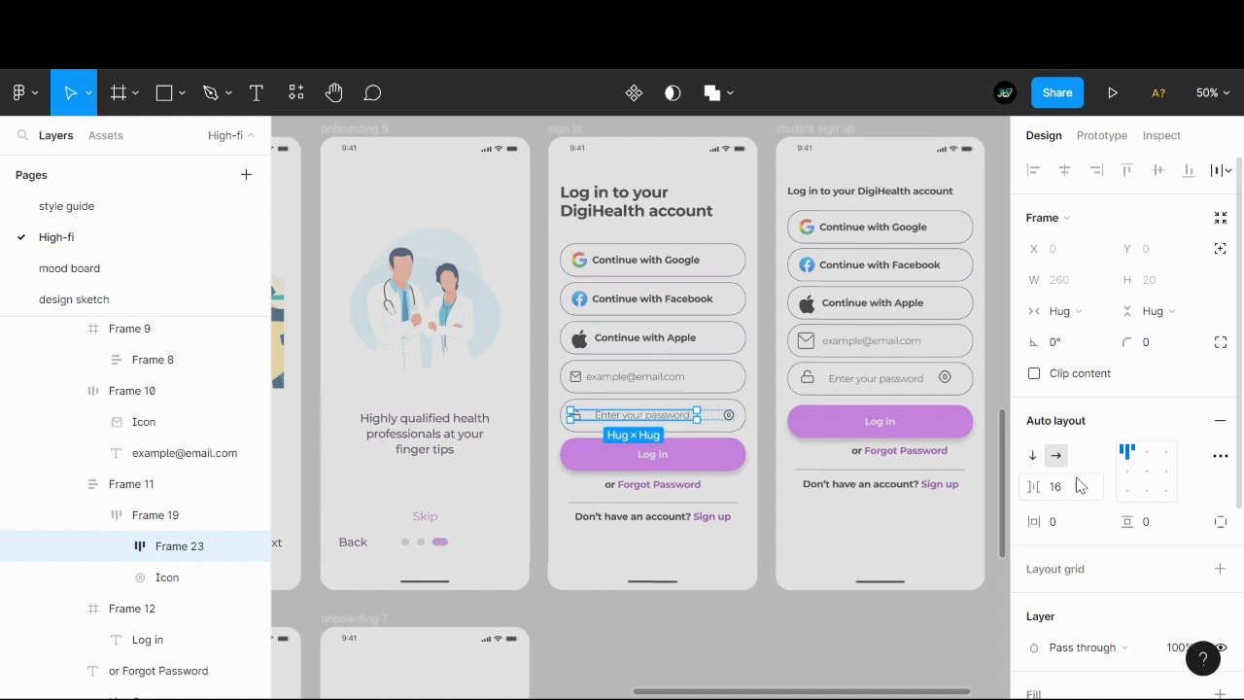
- Check the email field's item spacing and set the lock icon and password placeholder spacing to 12
double_click(604, 382)
click(232, 393)
click(162, 453)
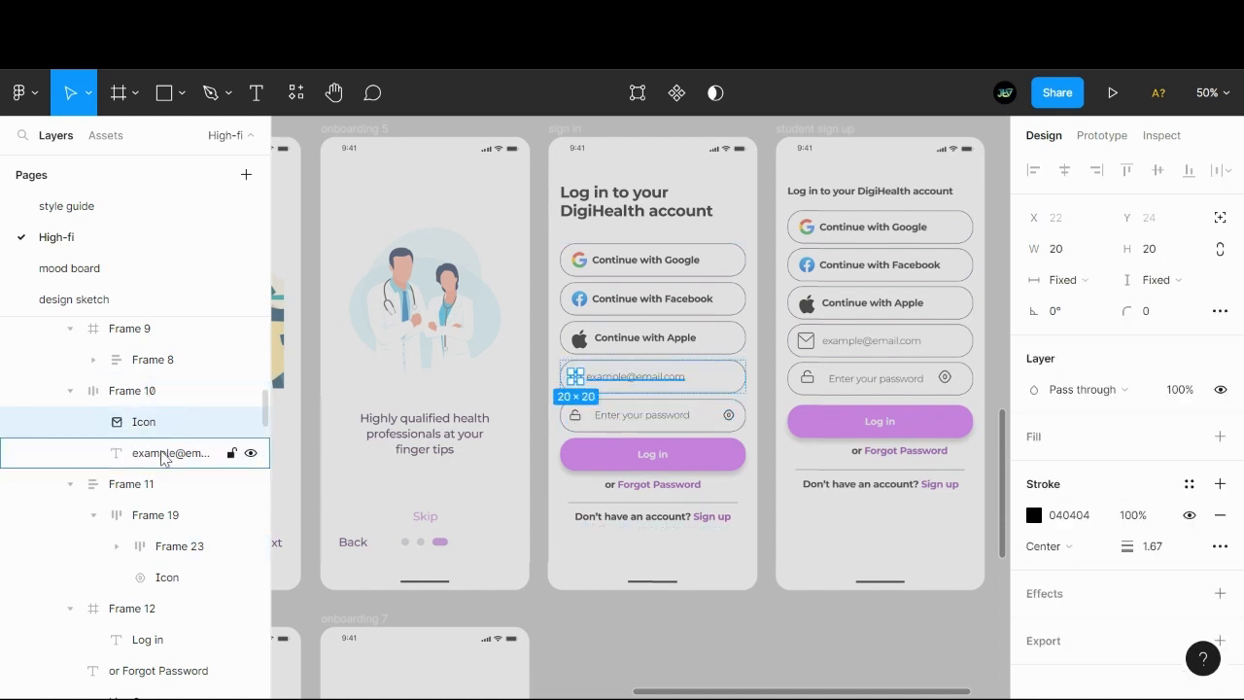
click(153, 393)
click(182, 546)
click(1074, 488)
text(12)
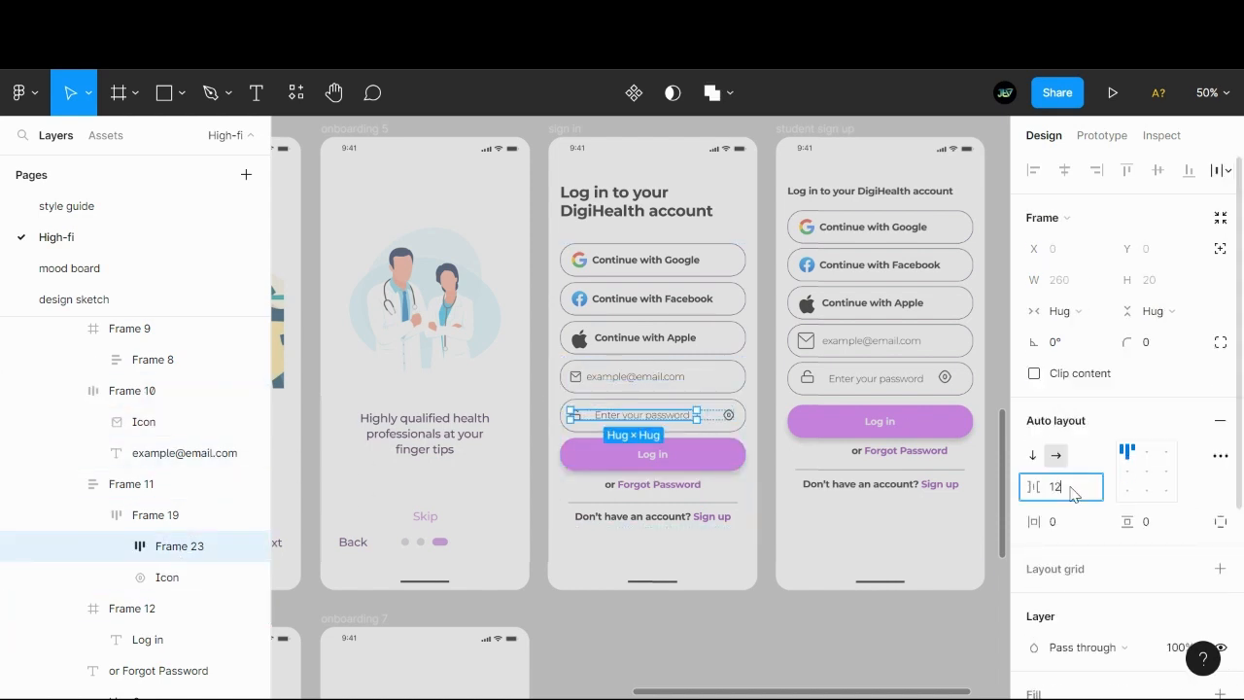
key(Return)
- Set the spacing between the email field's icon and placeholder text to 16
click(627, 389)
click(1084, 487)
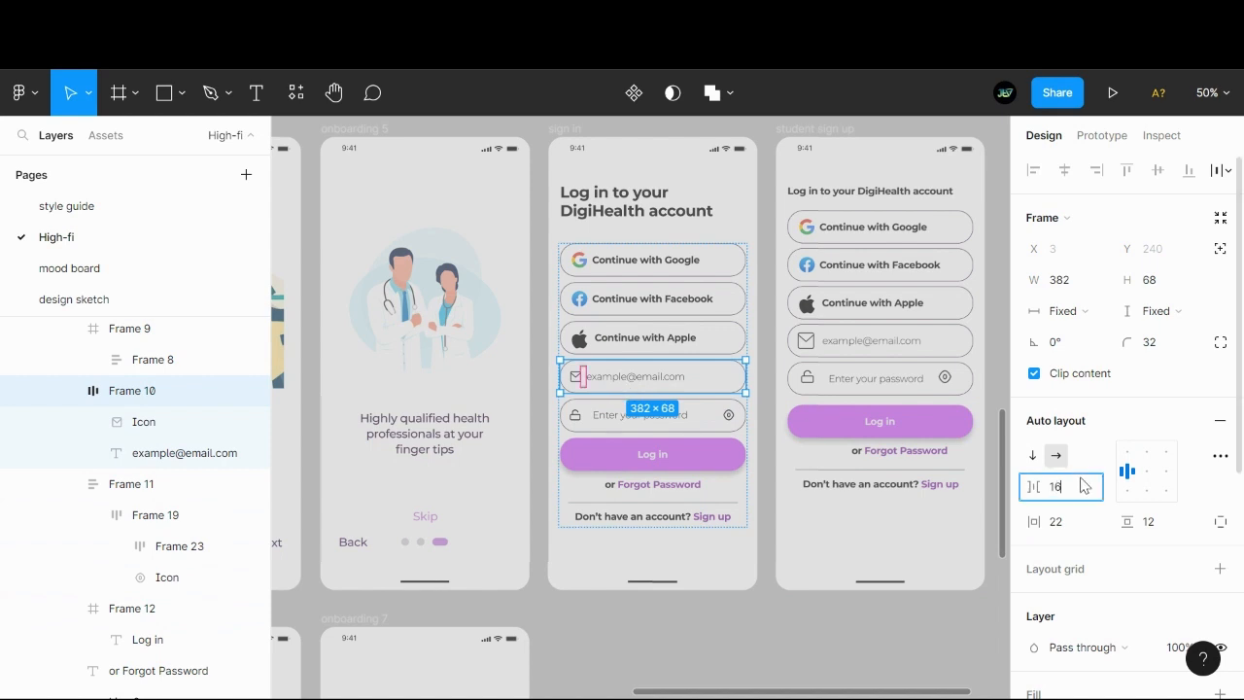
text(16)
key(Return)
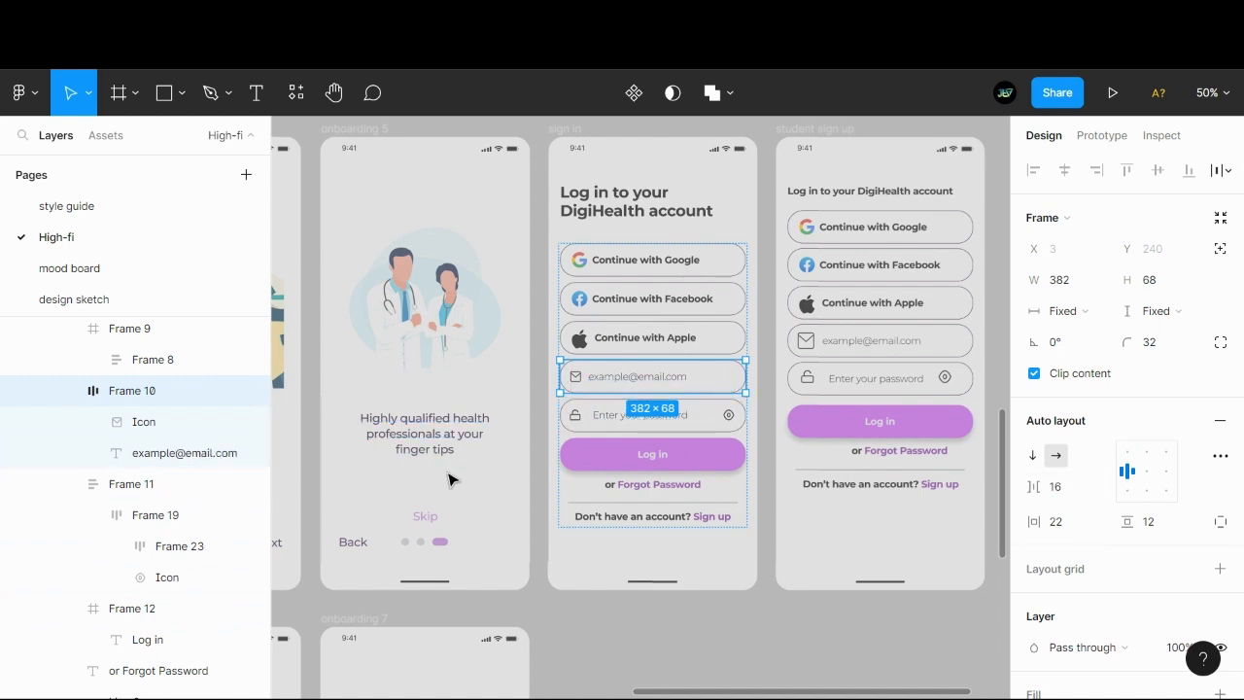
- Set the password field frame's horizontal padding to 22
click(646, 426)
click(1082, 525)
text(22)
key(Return)
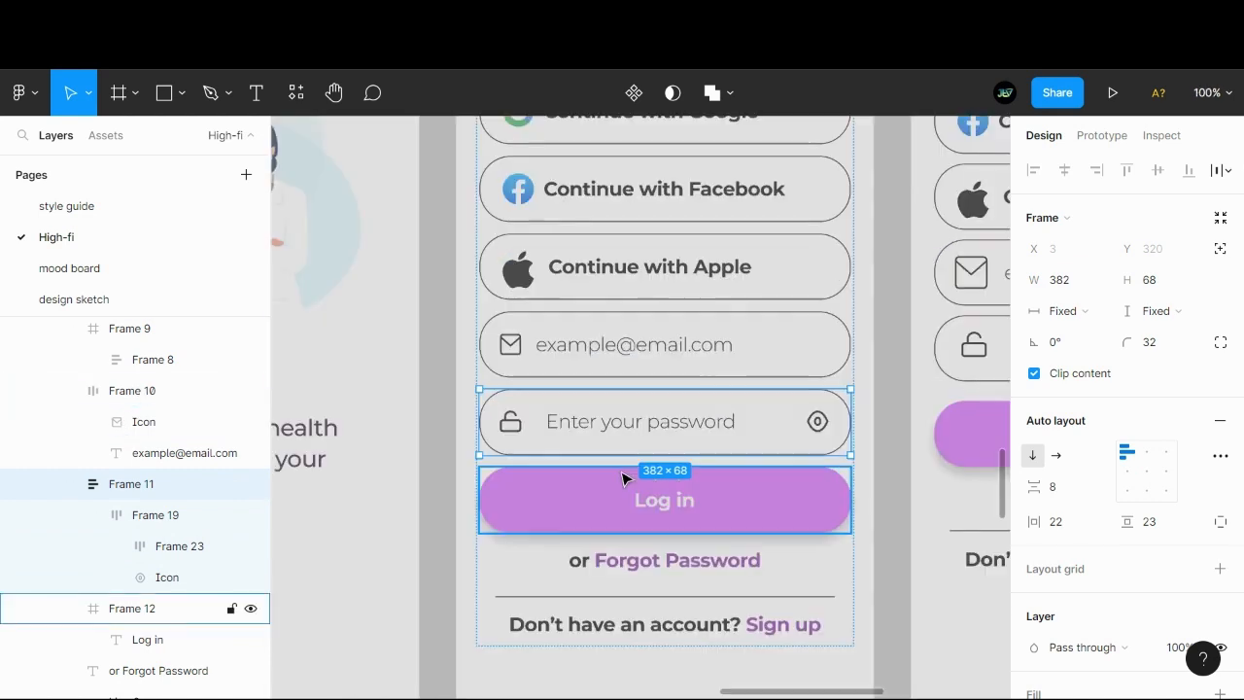
- Left-align the "Enter your password" placeholder text within its text box in the sign in screen's password field
key(shift+0)
click(558, 355)
click(564, 425)
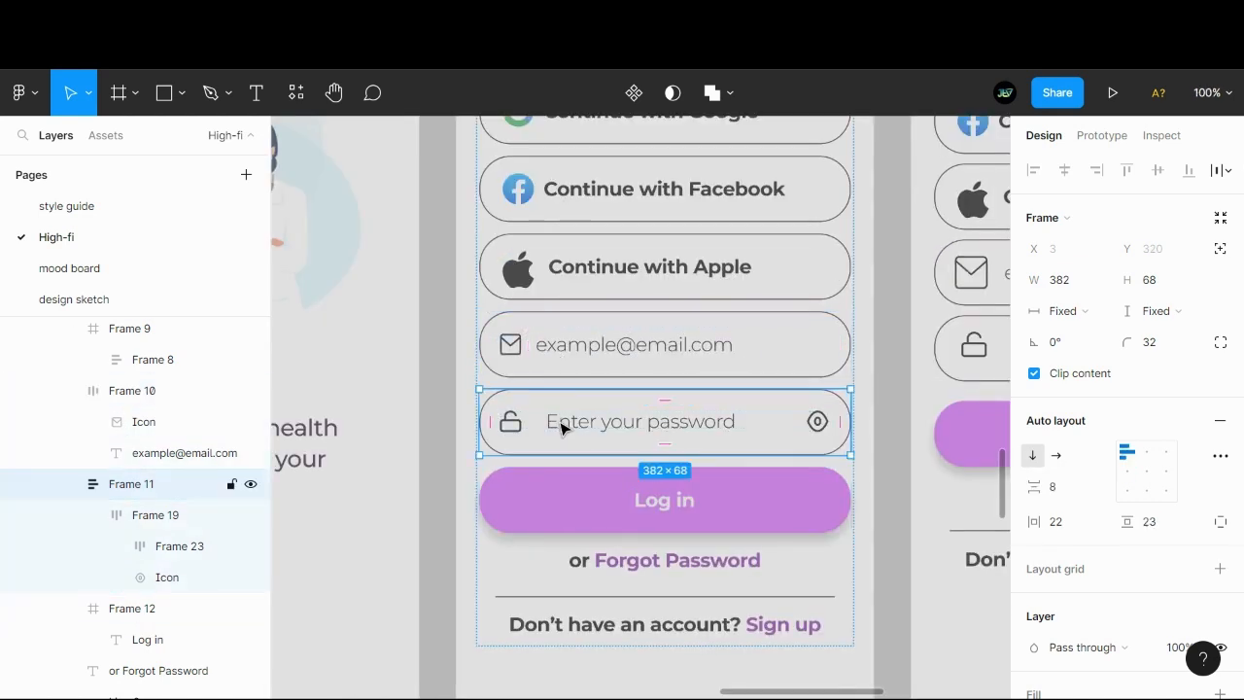
double_click(528, 425)
double_click(533, 427)
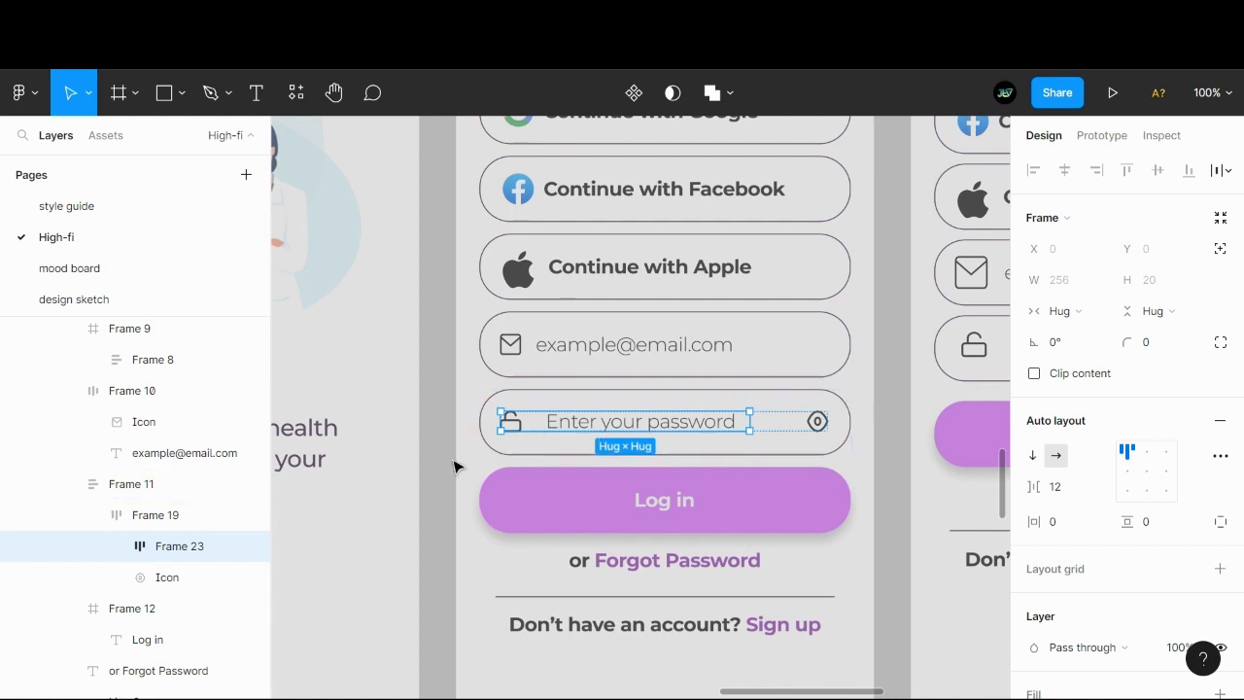
click(116, 546)
click(164, 579)
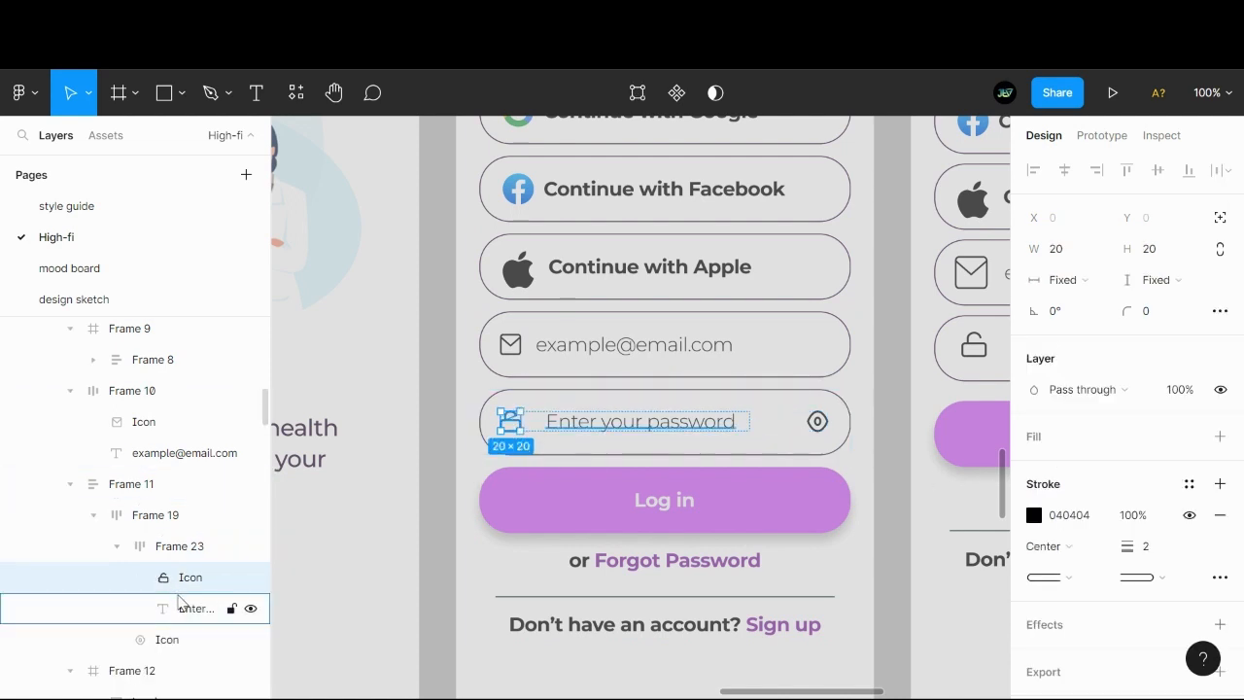
click(195, 608)
click(1150, 562)
click(1174, 561)
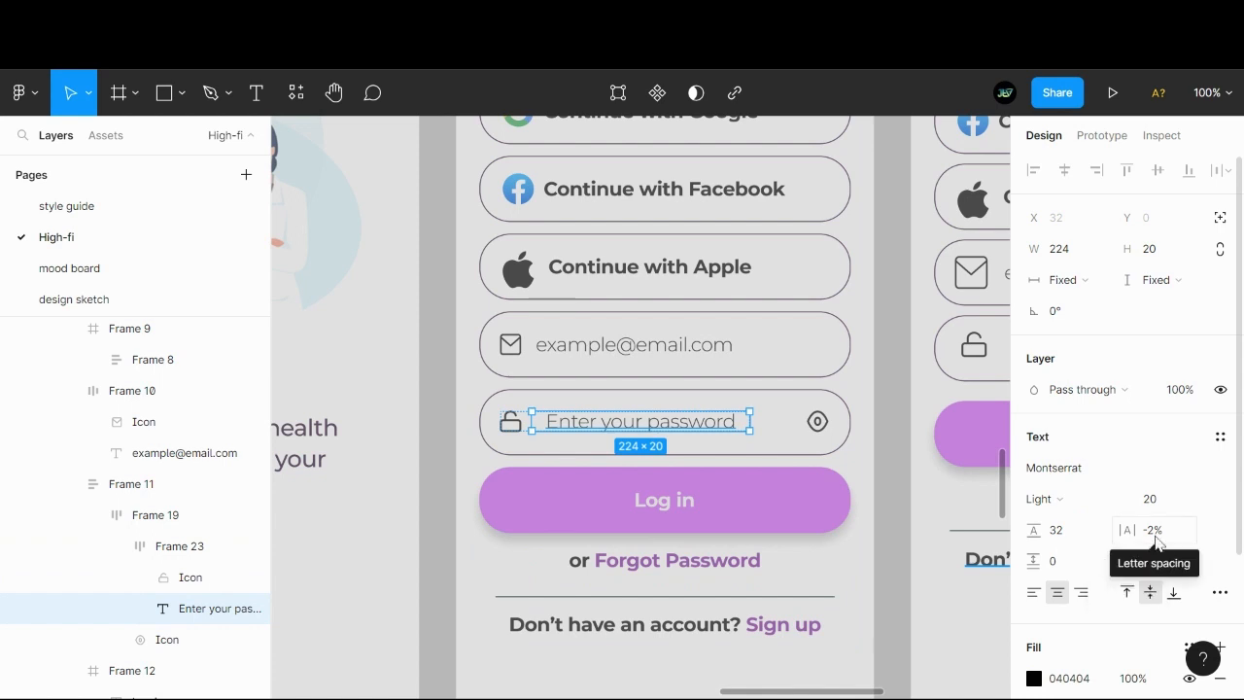
scroll(1152, 552, down, 2)
click(1038, 402)
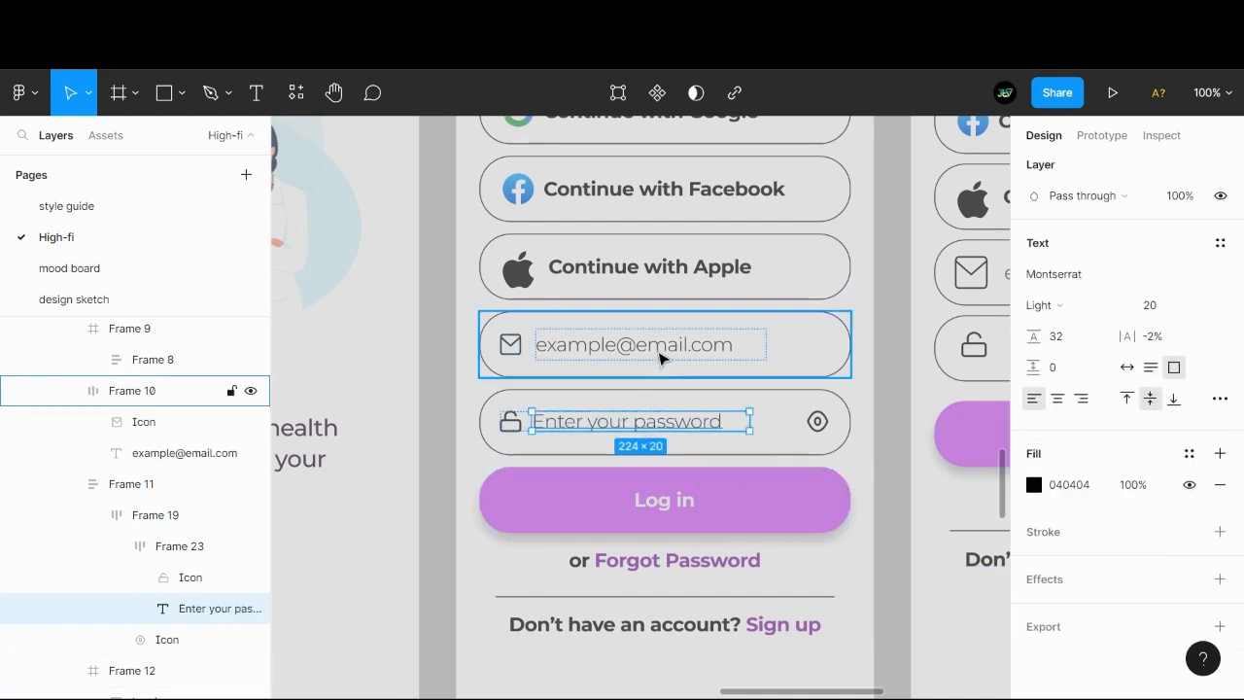
- Compare the email and password fields' auto layout spacing and padding, and review the sign in screen beside the student sign up screen
double_click(662, 355)
click(107, 389)
scroll(1200, 483, up, 4)
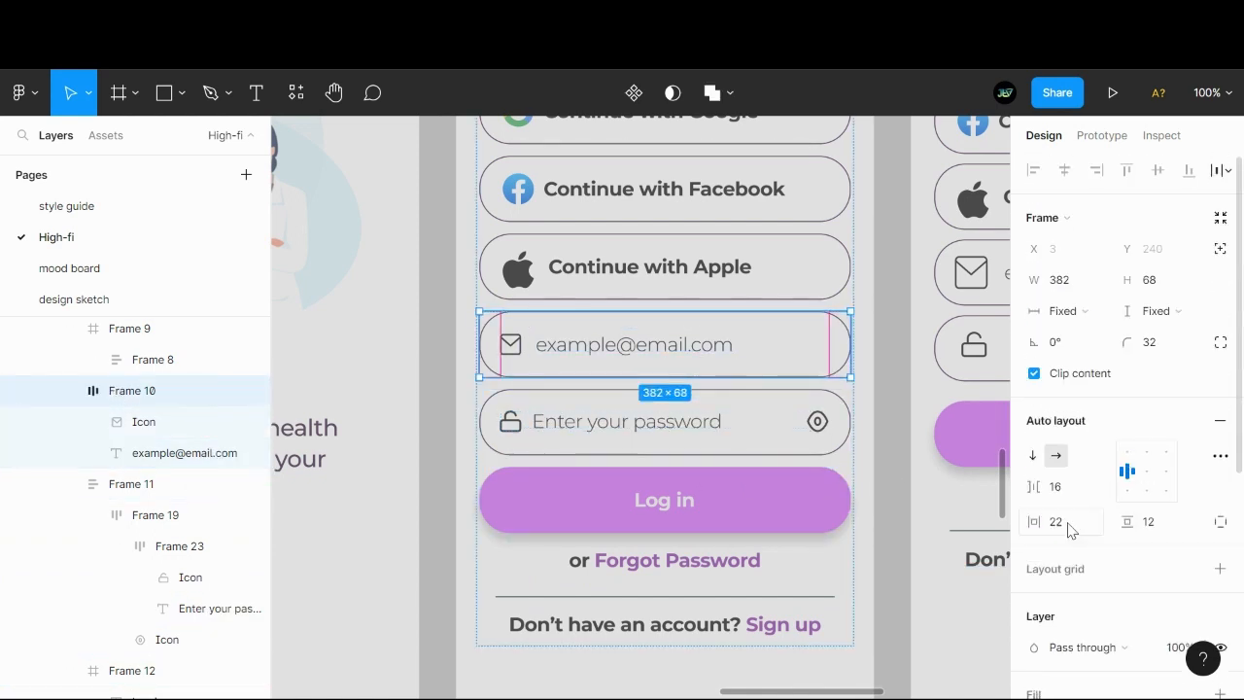
click(170, 545)
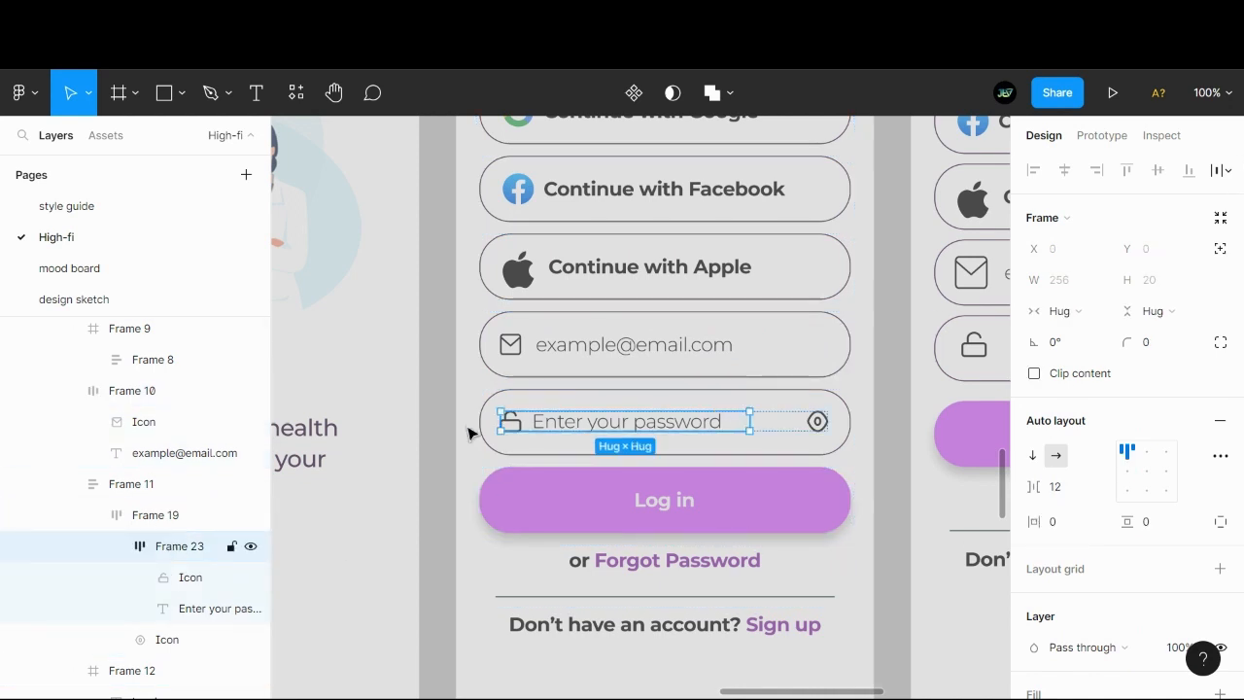
click(160, 516)
click(155, 485)
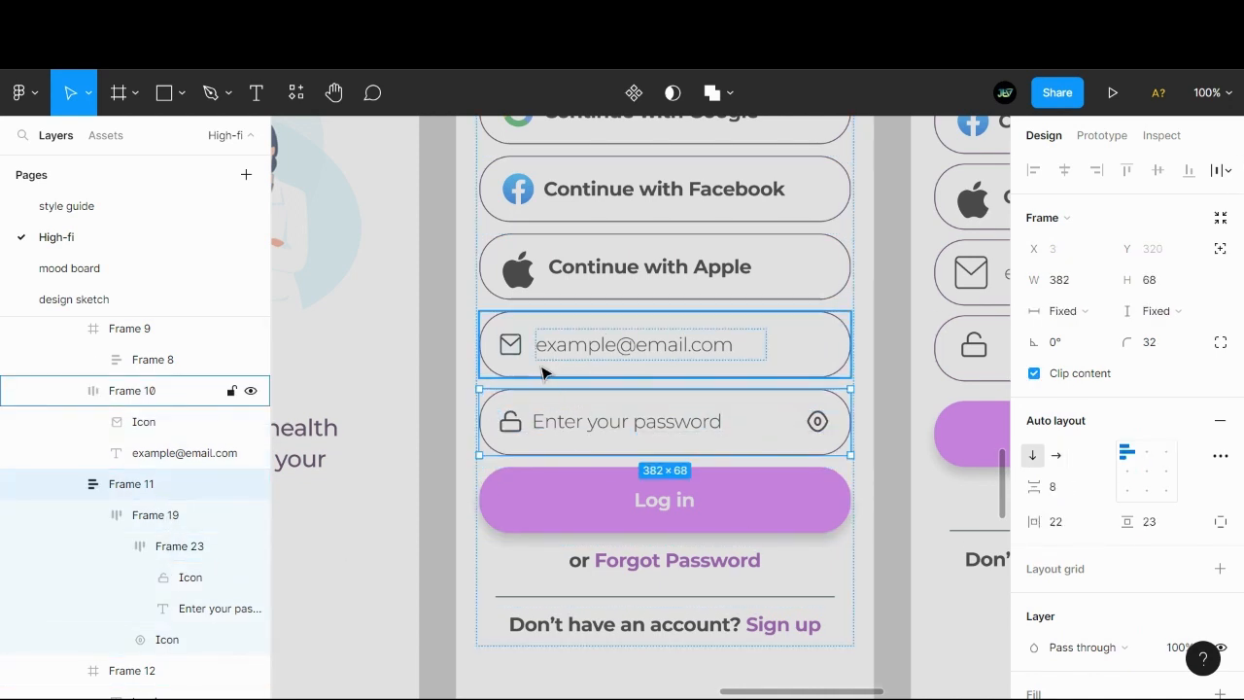
click(458, 439)
key(minus)
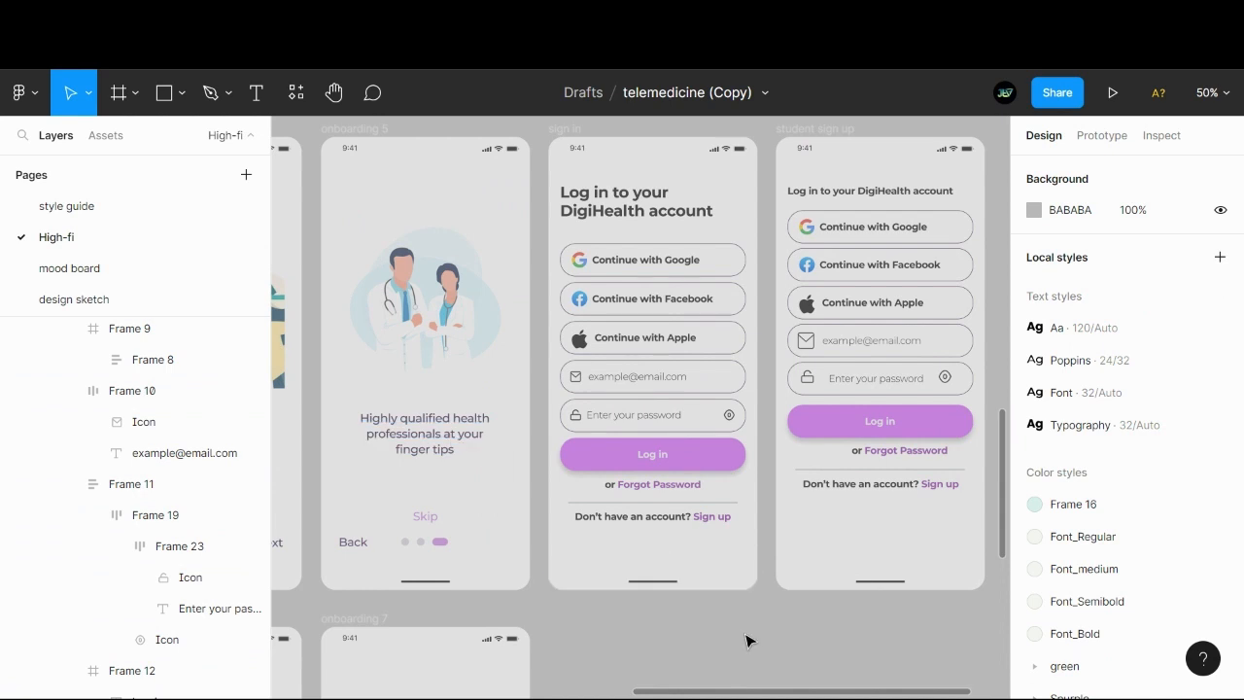
scroll(739, 637, right, 1)
scroll(717, 634, right, 5)
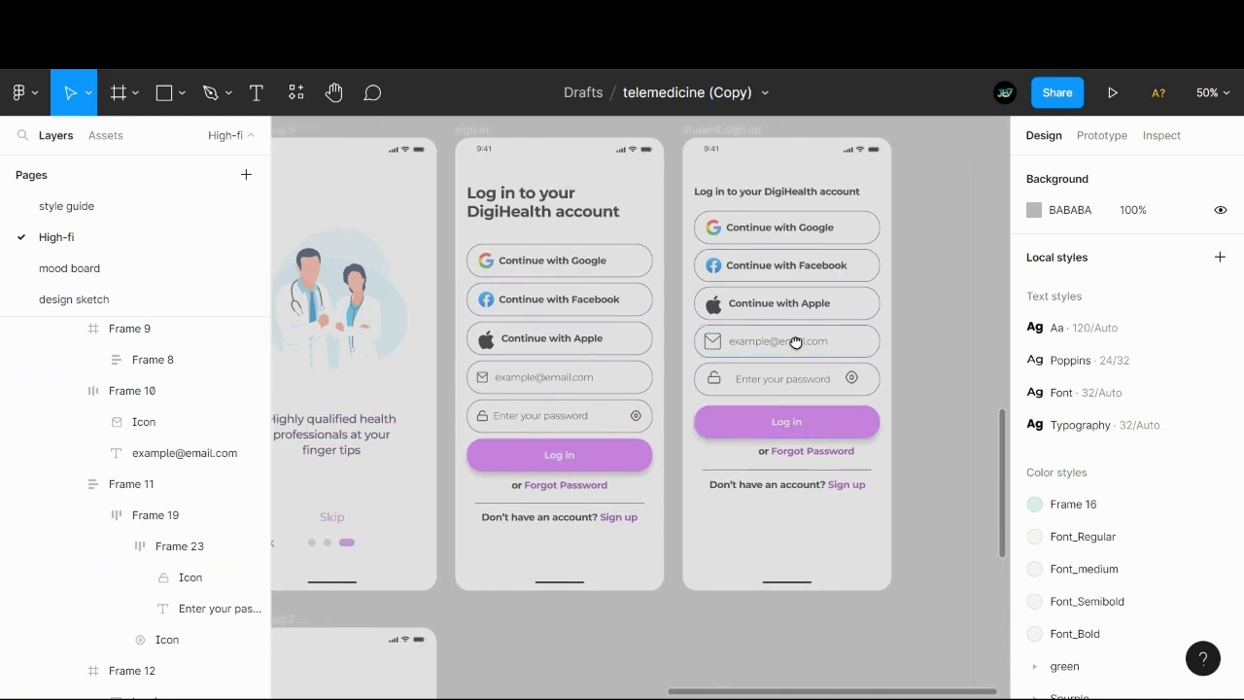
scroll(795, 342, up, 2)
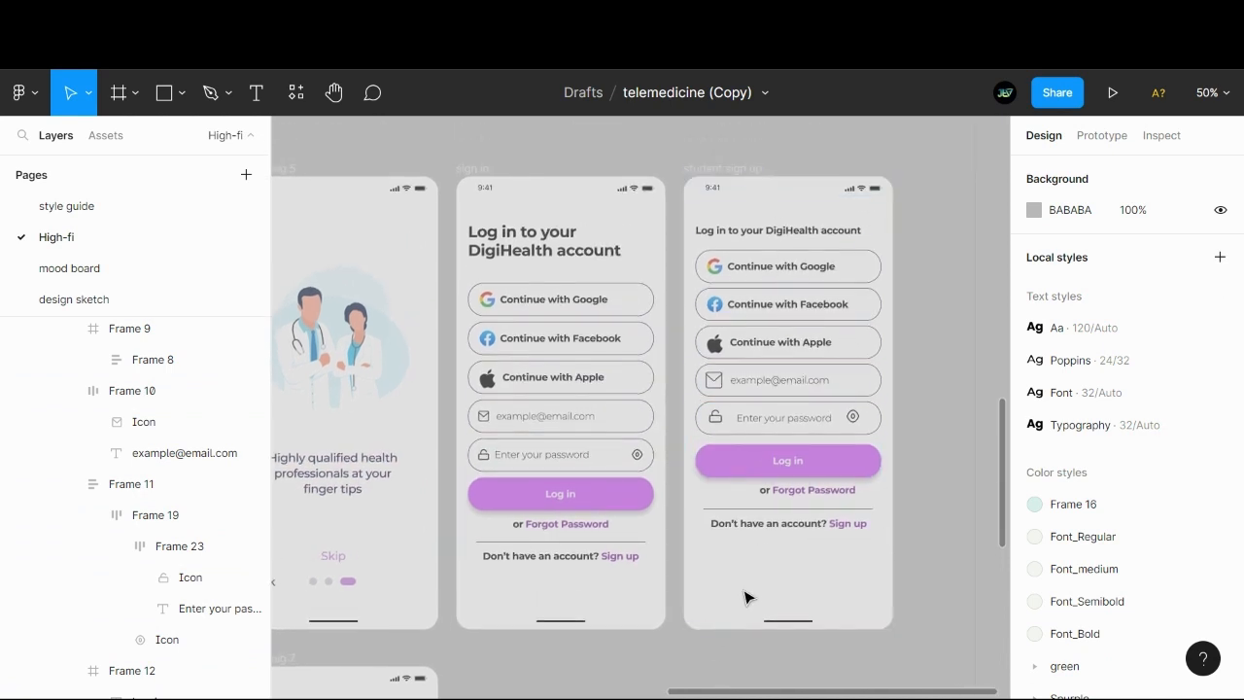
click(571, 425)
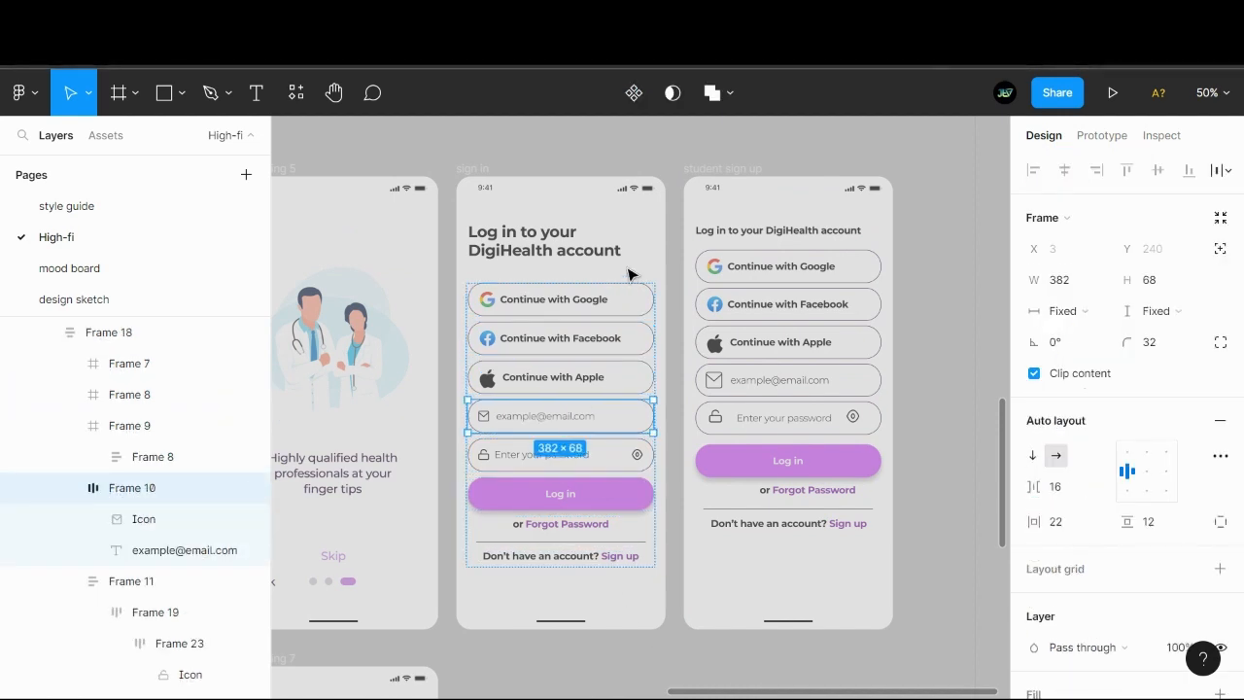
click(652, 650)
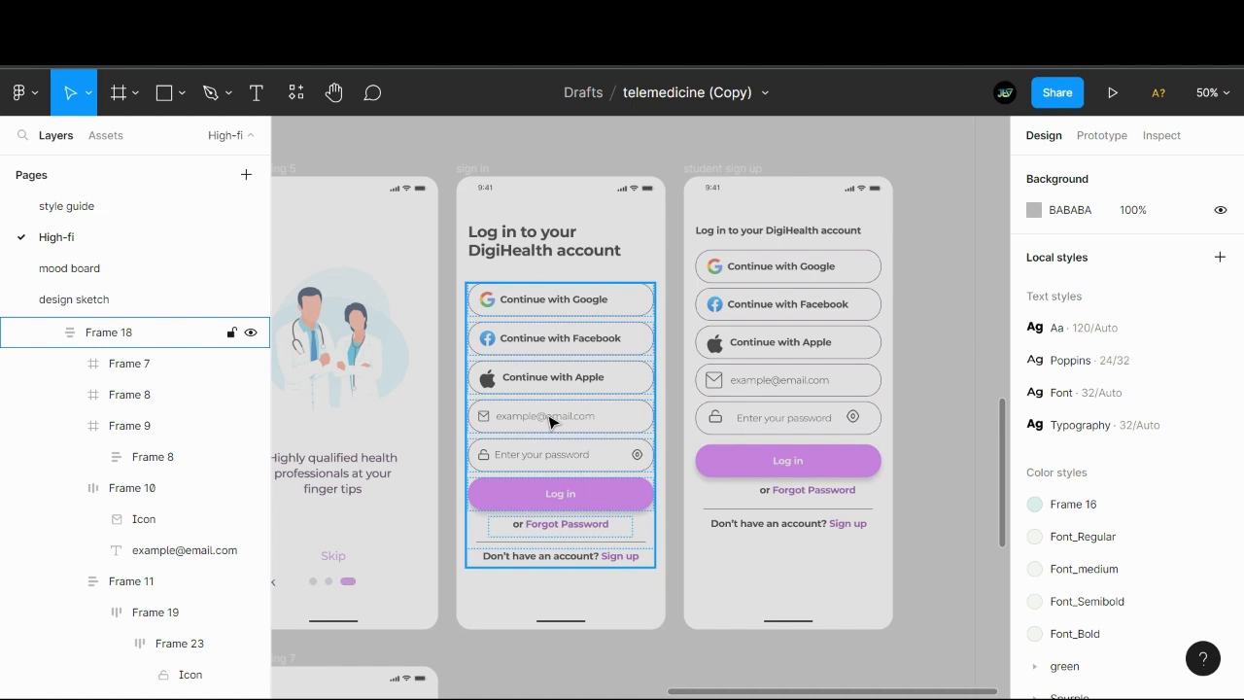
- Group the sign in screen's Google, Facebook and Apple login buttons into one auto layout frame
double_click(556, 303)
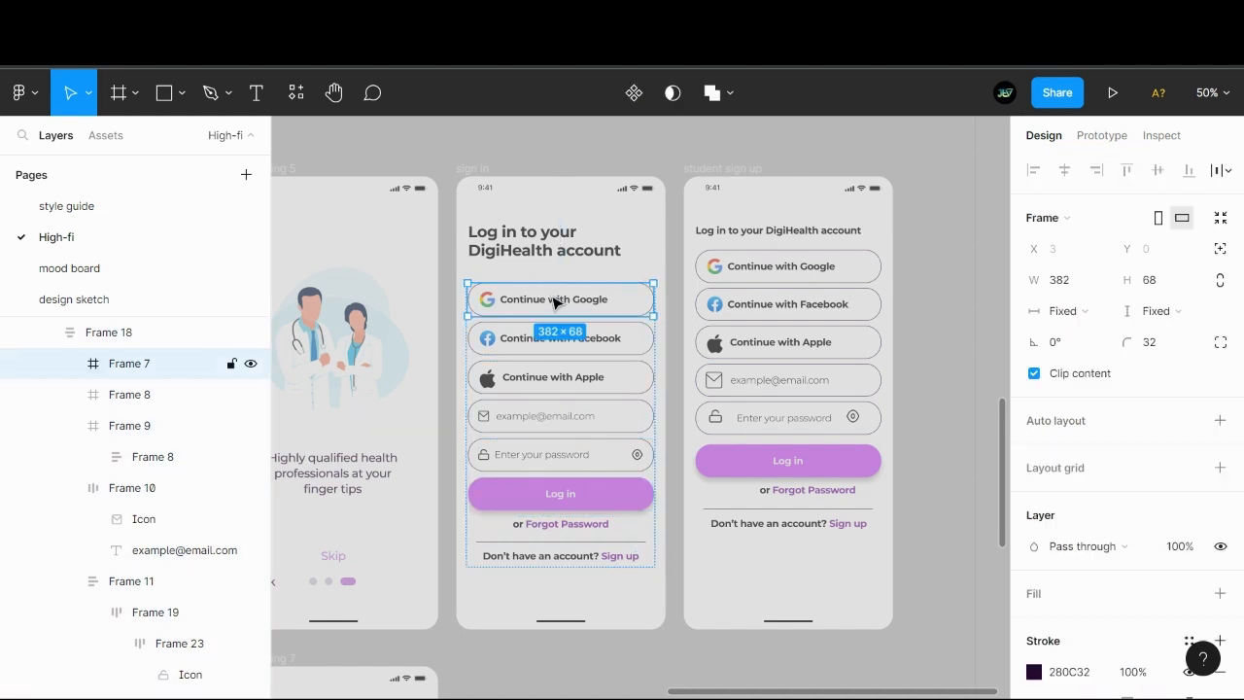
shift+click(604, 358)
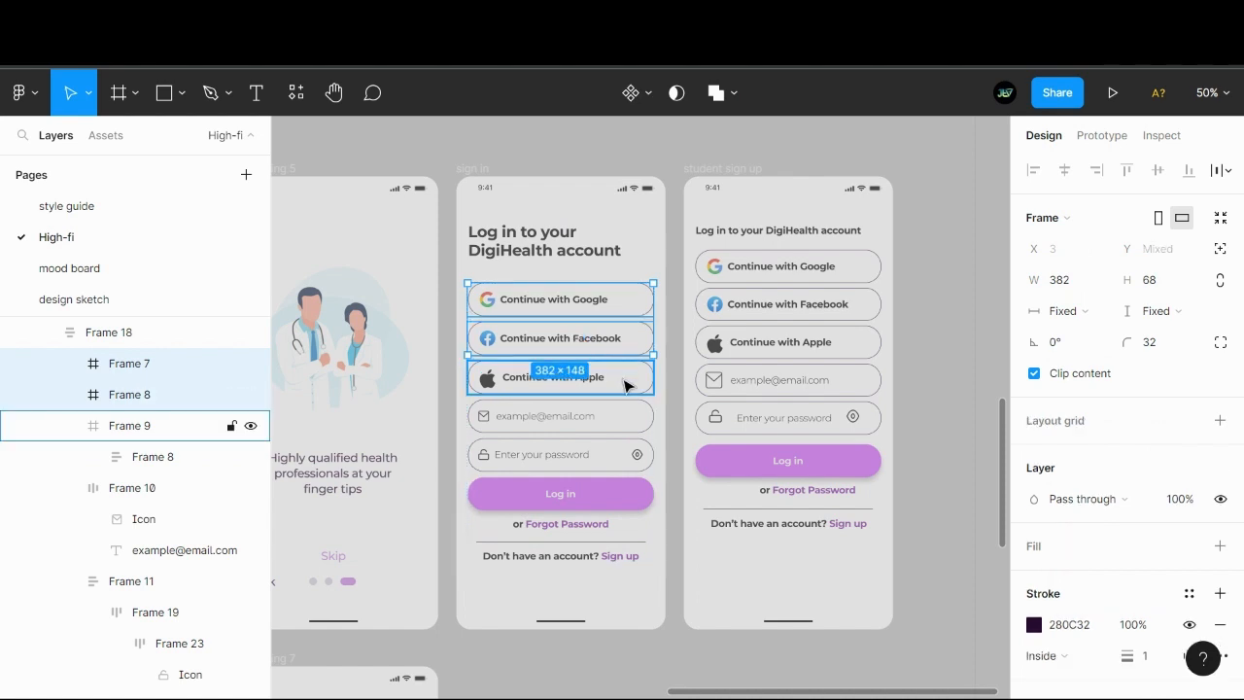
shift+click(622, 379)
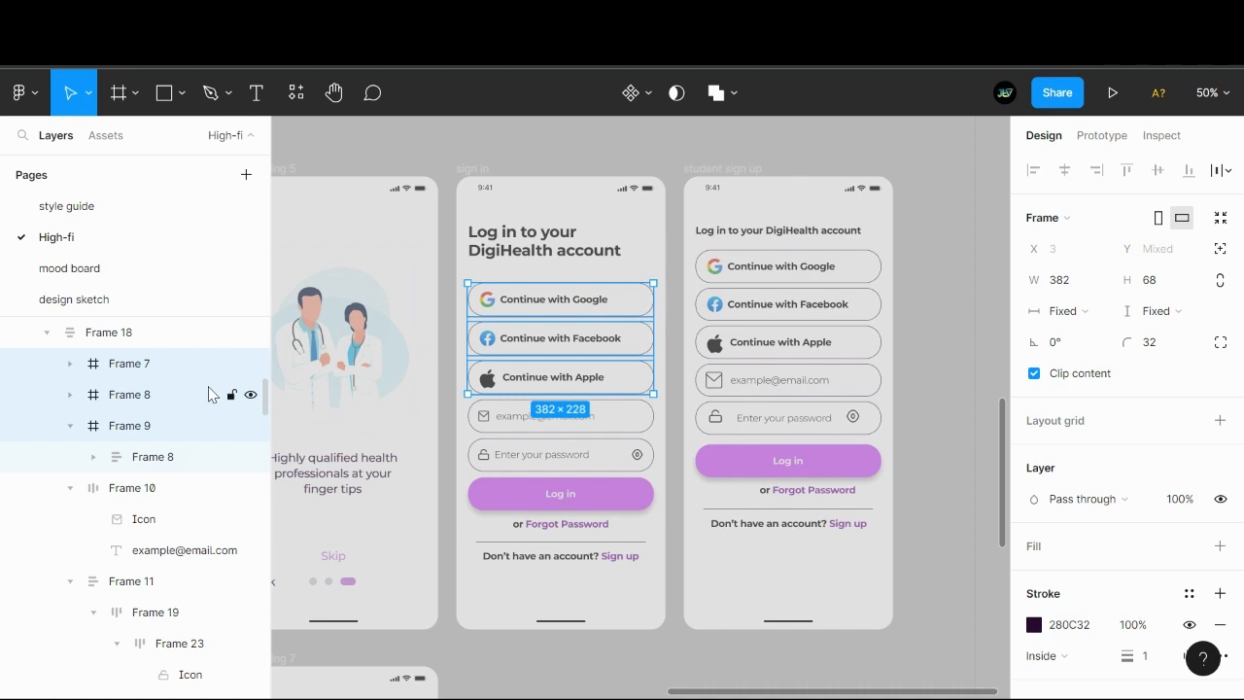
key(shift+a)
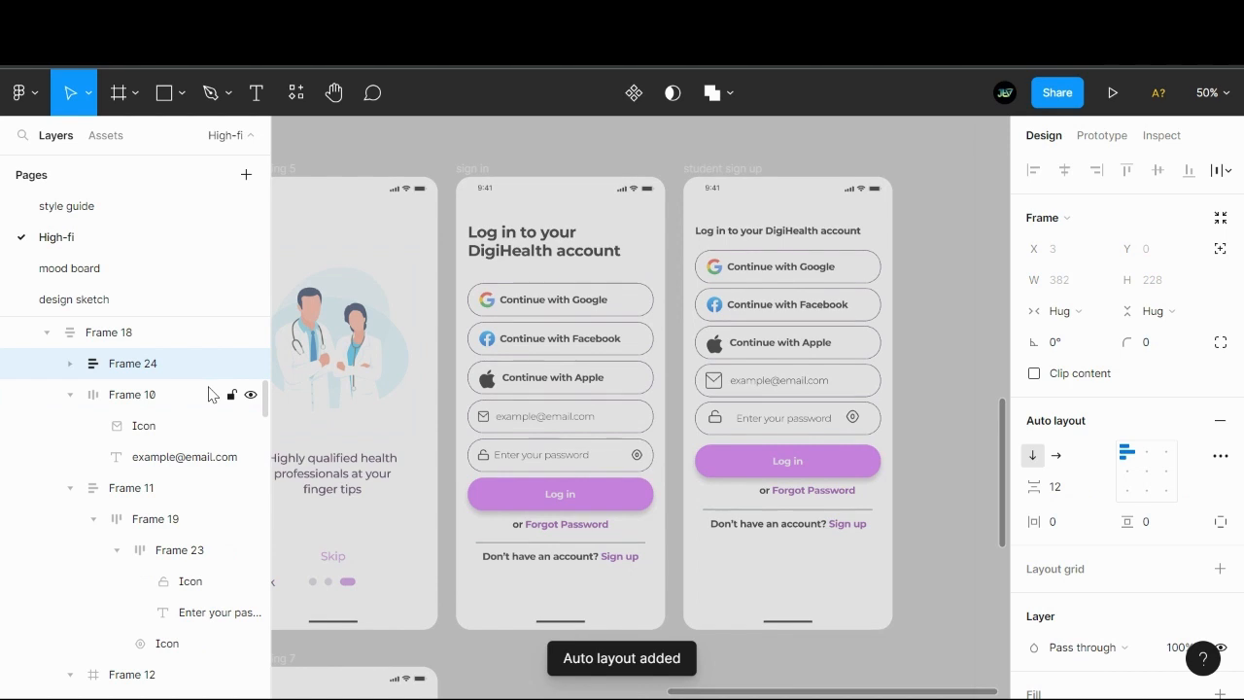
- Group the sign in screen's email and password fields into one auto layout frame
click(615, 425)
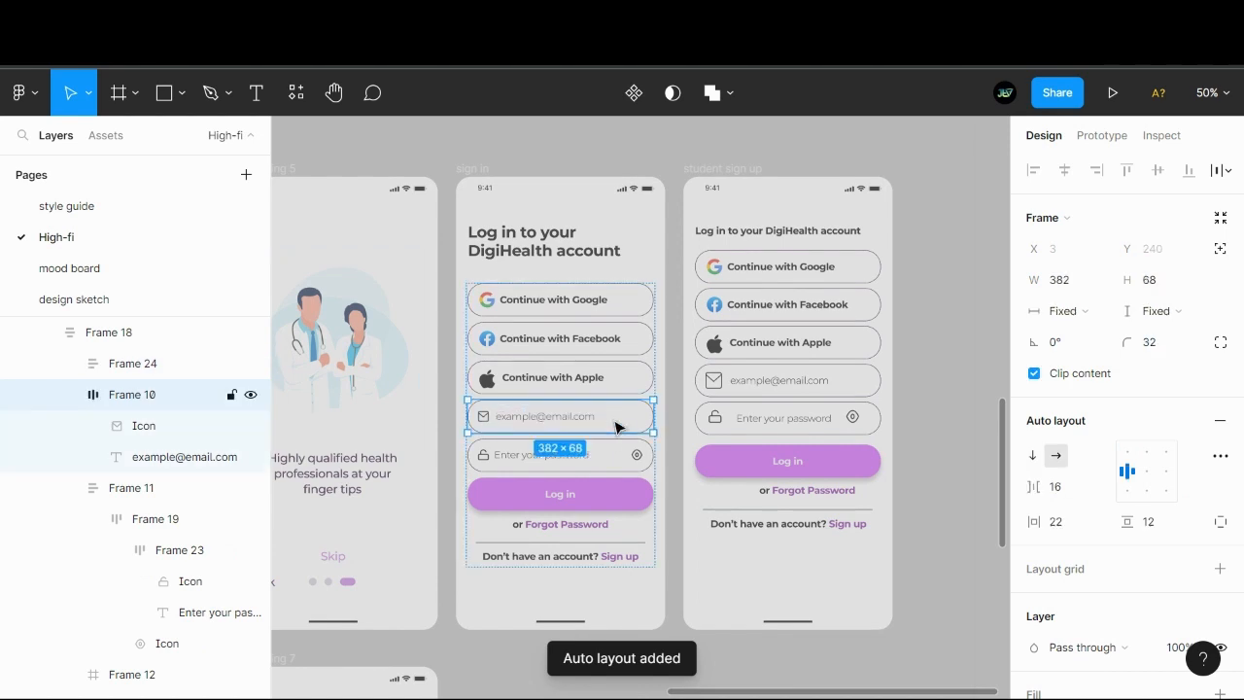
shift+click(619, 469)
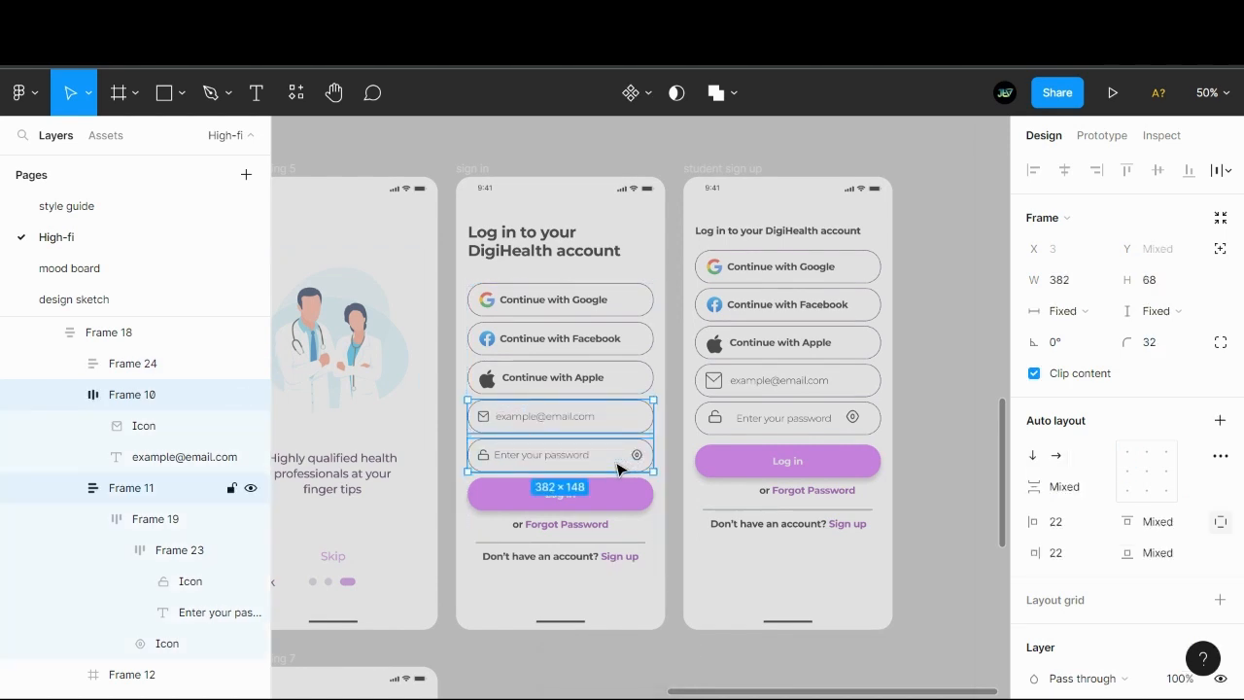
key(shift+a)
right_click(125, 399)
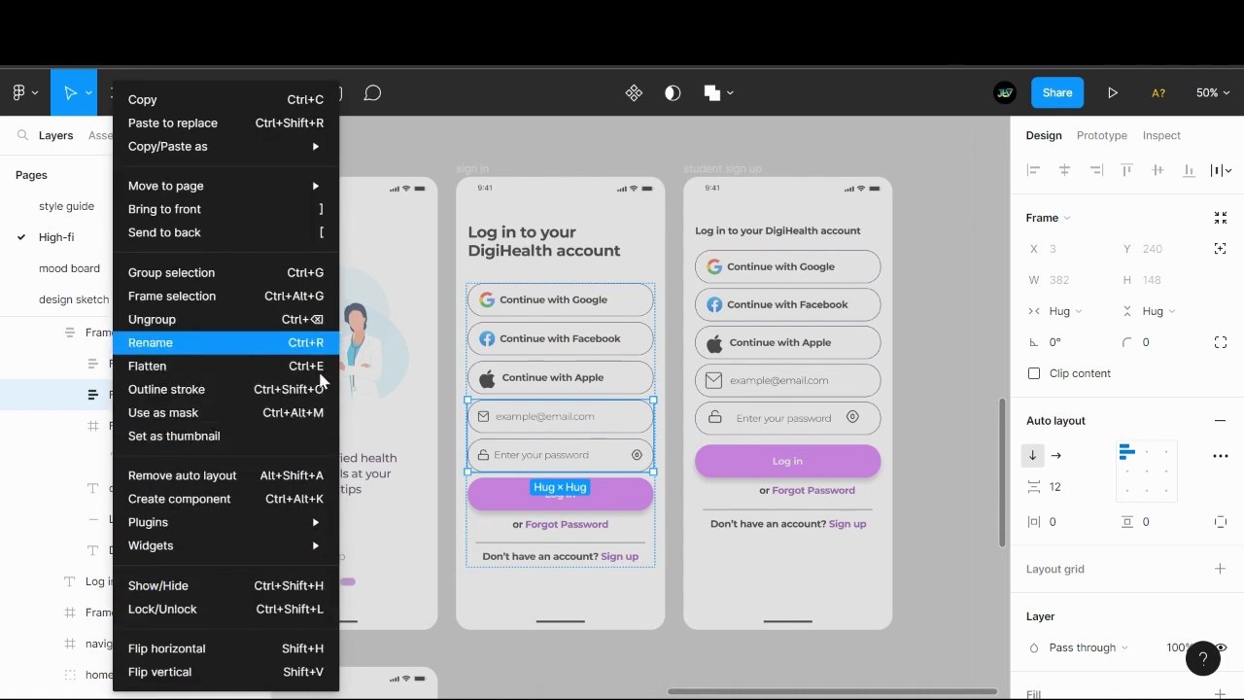
click(668, 659)
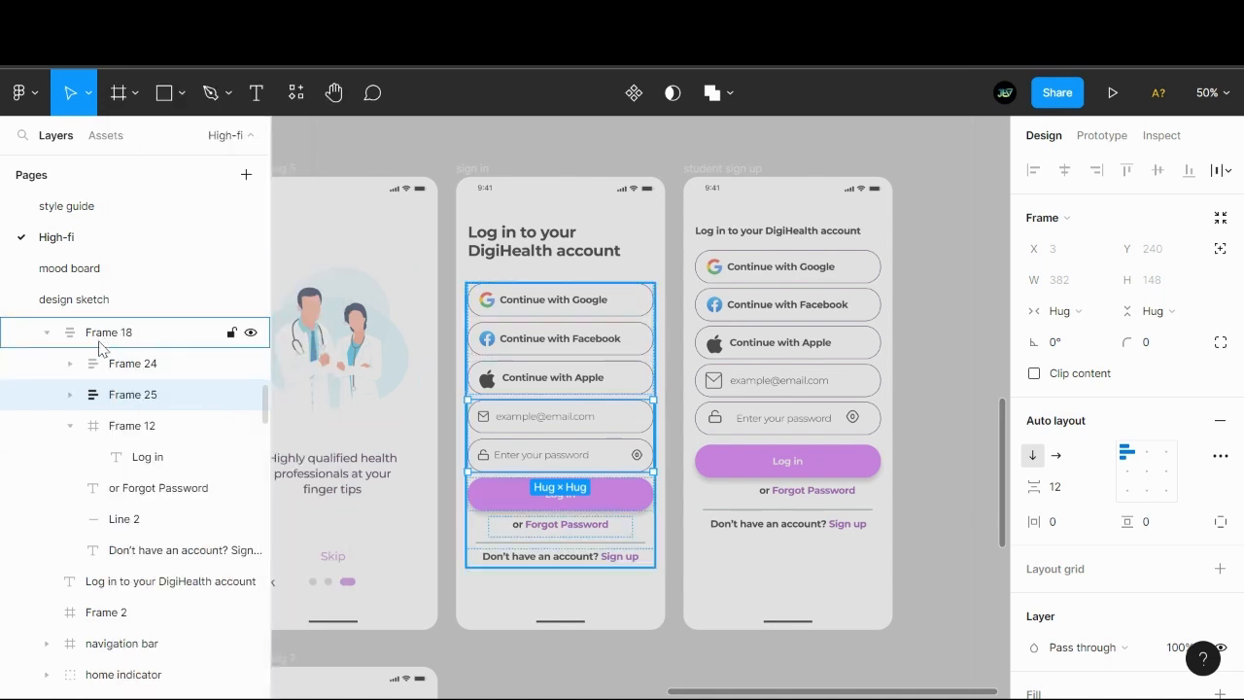
- Collapse the Log in button's layer and select both the social login group and the email and password group
click(70, 428)
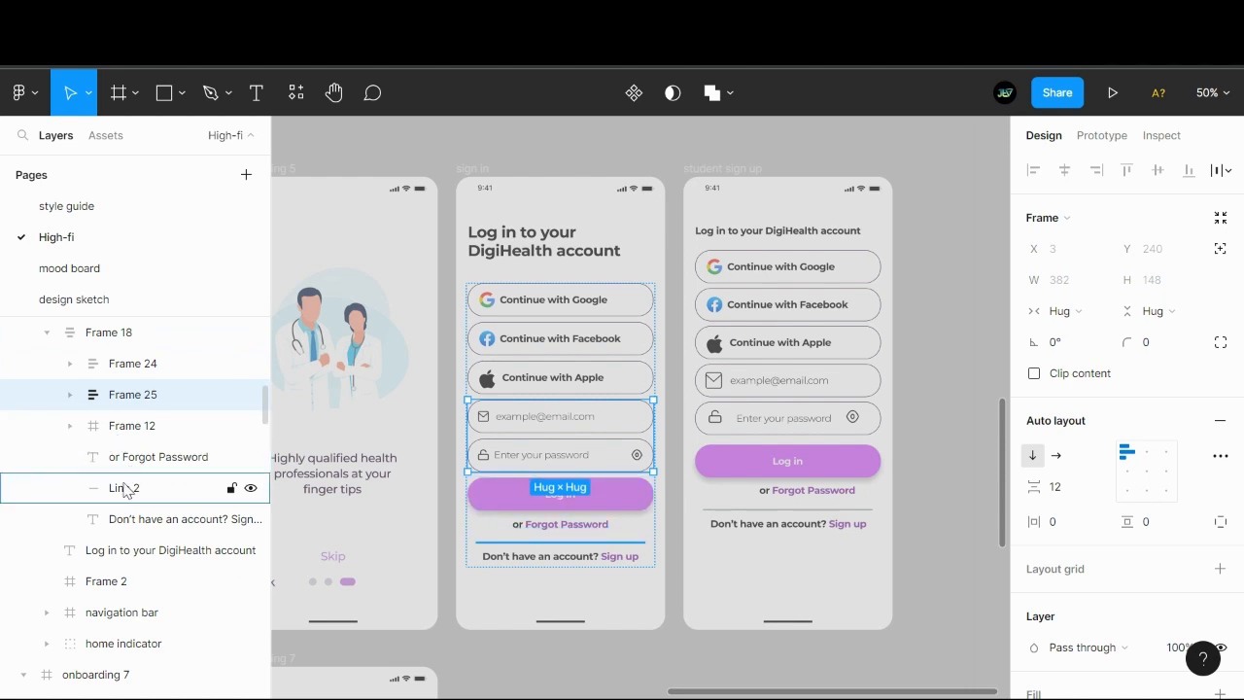
shift+click(94, 367)
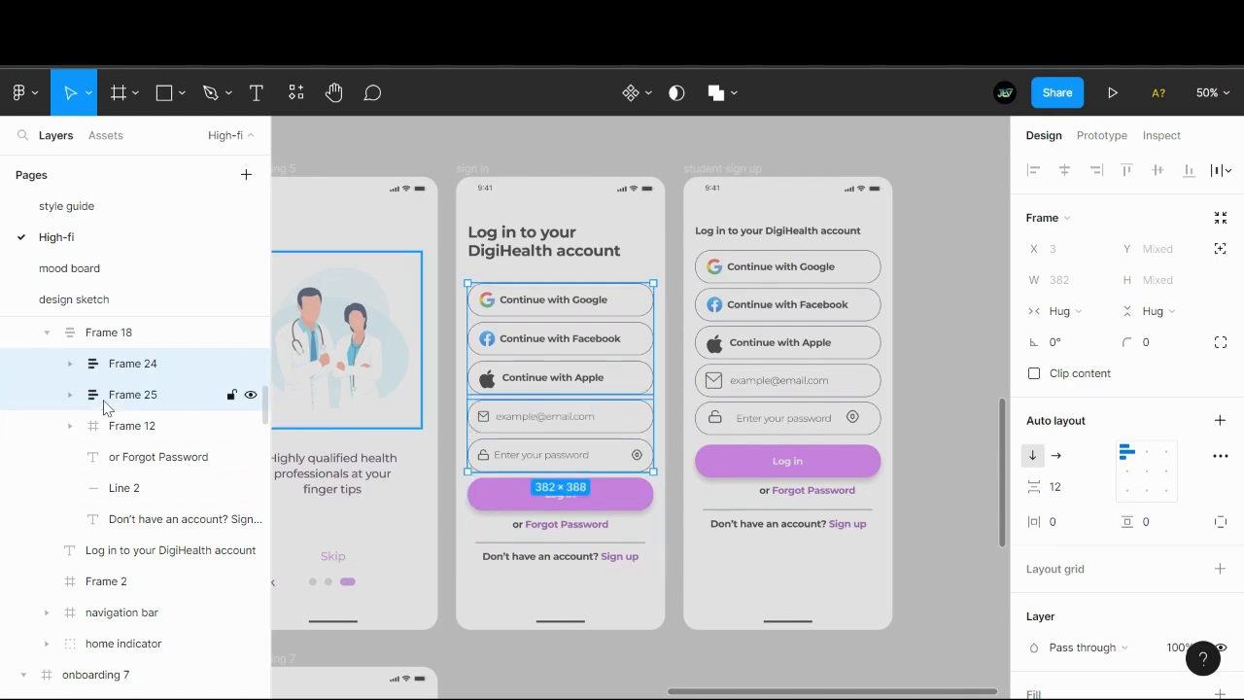